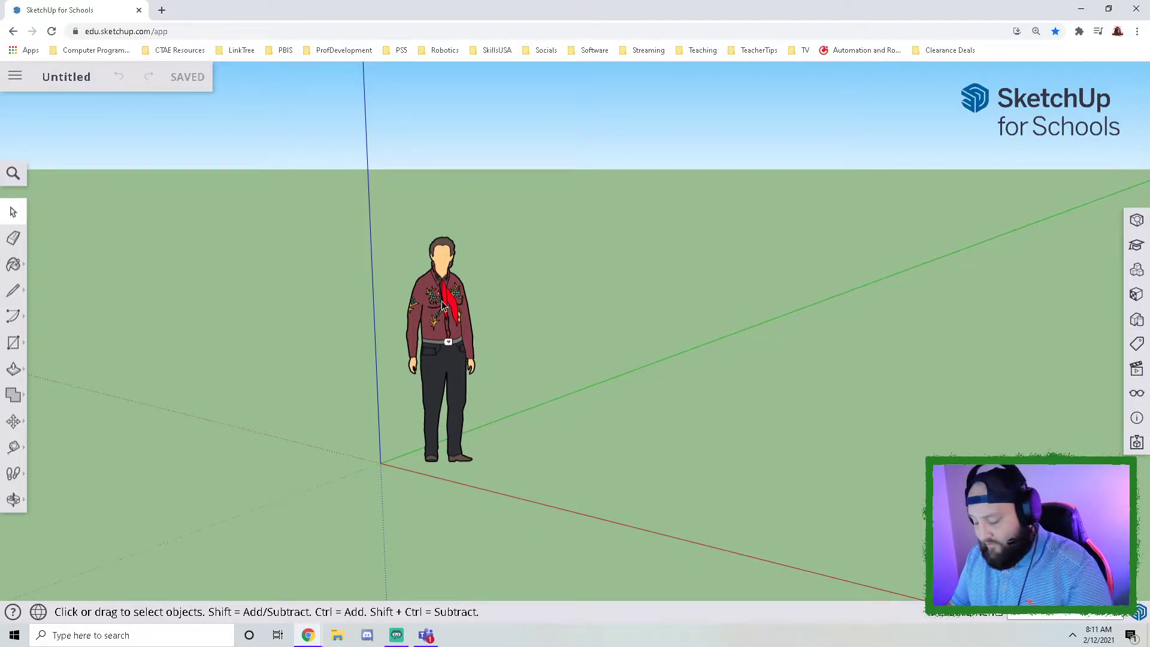
Step: Delete the default human figure from the scene
{"action": "left_click", "coordinate": [468, 319]}
{"action": "key", "text": "Delete"}
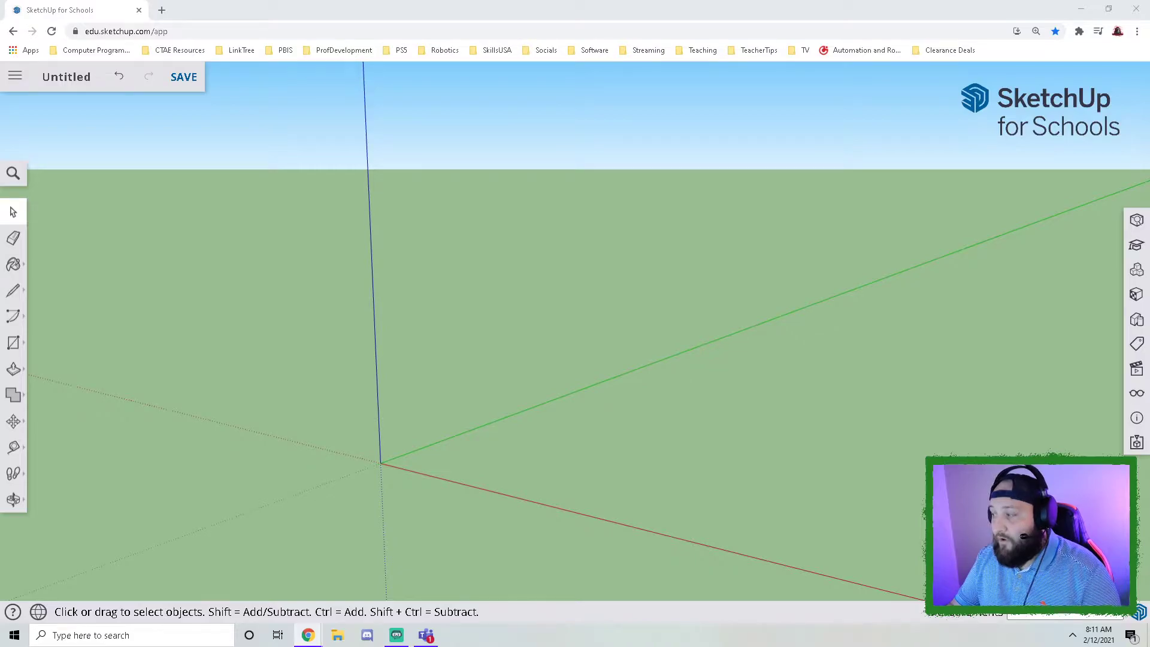
{"action": "scroll", "coordinate": [594, 362], "scroll_direction": "down", "scroll_amount": 1}
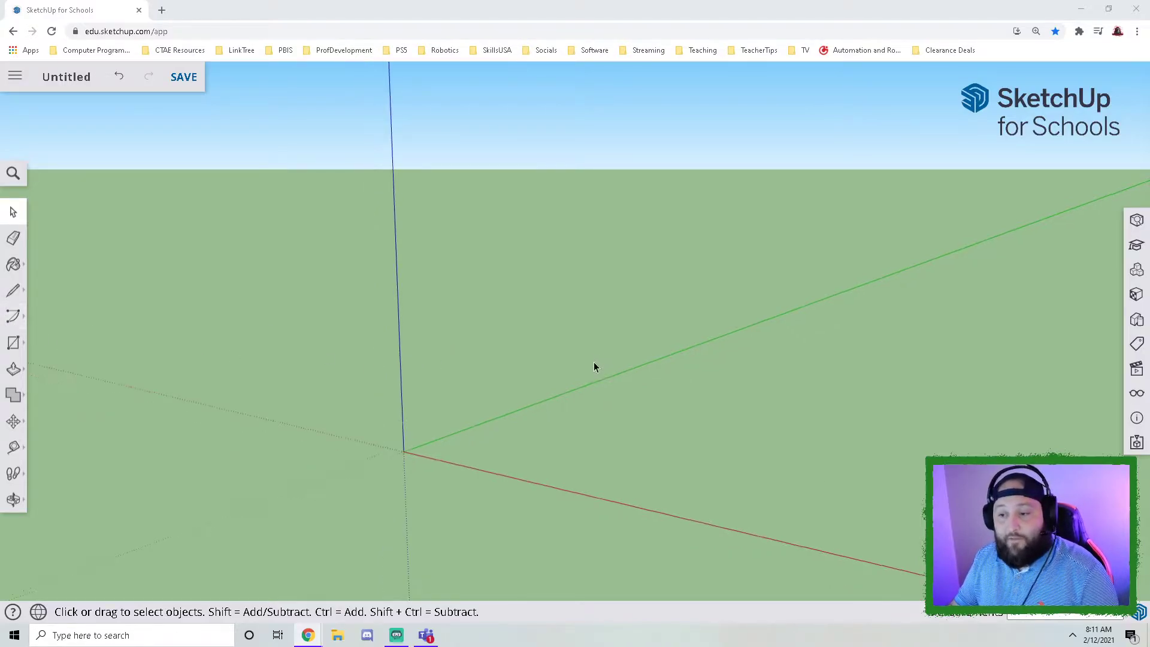
Step: Draw a straight vertical line parallel to the blue axis, rising from the ground near the origin
{"action": "left_click", "coordinate": [13, 290]}
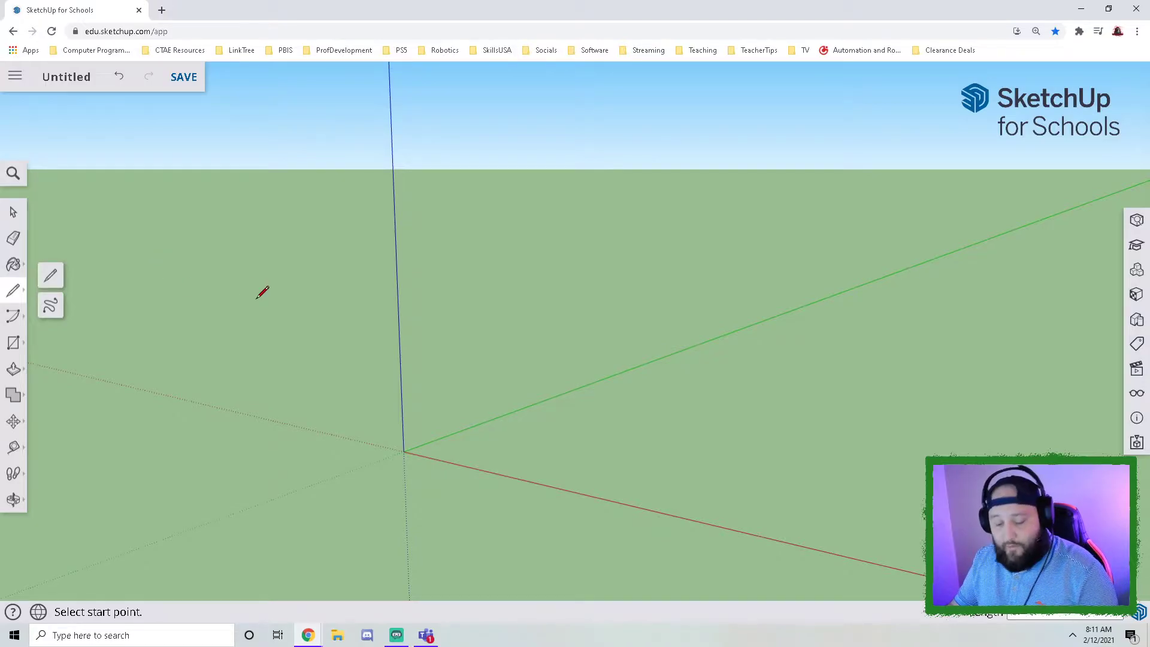
{"action": "key", "text": "space"}
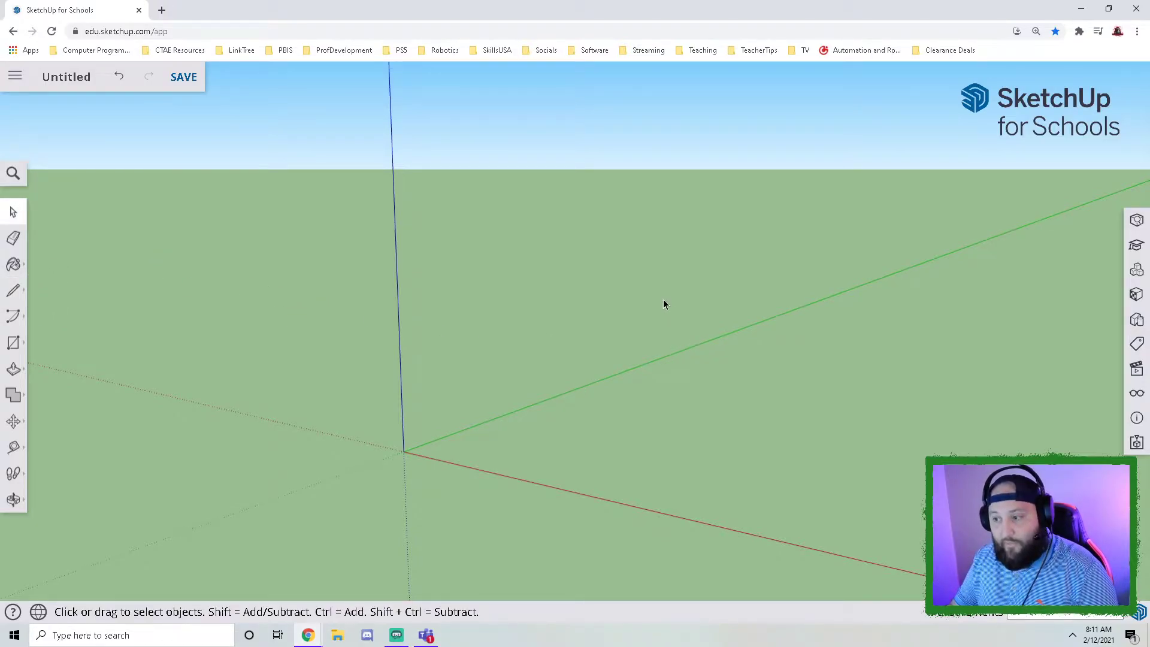
{"action": "key", "text": "l"}
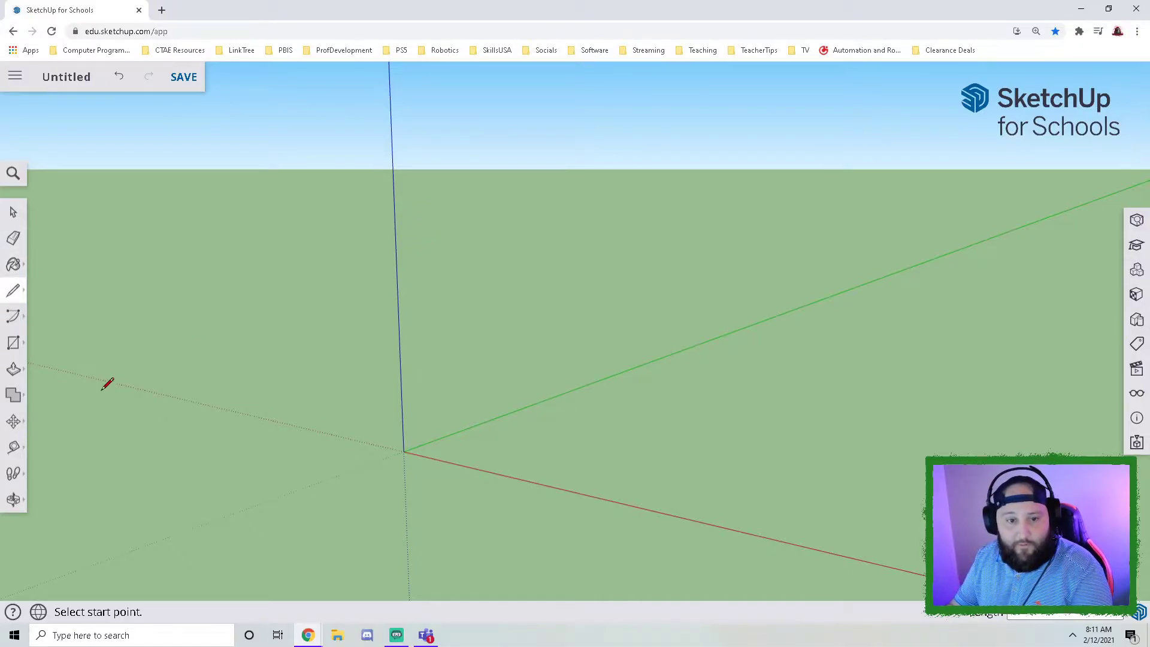
{"action": "left_click", "coordinate": [592, 450]}
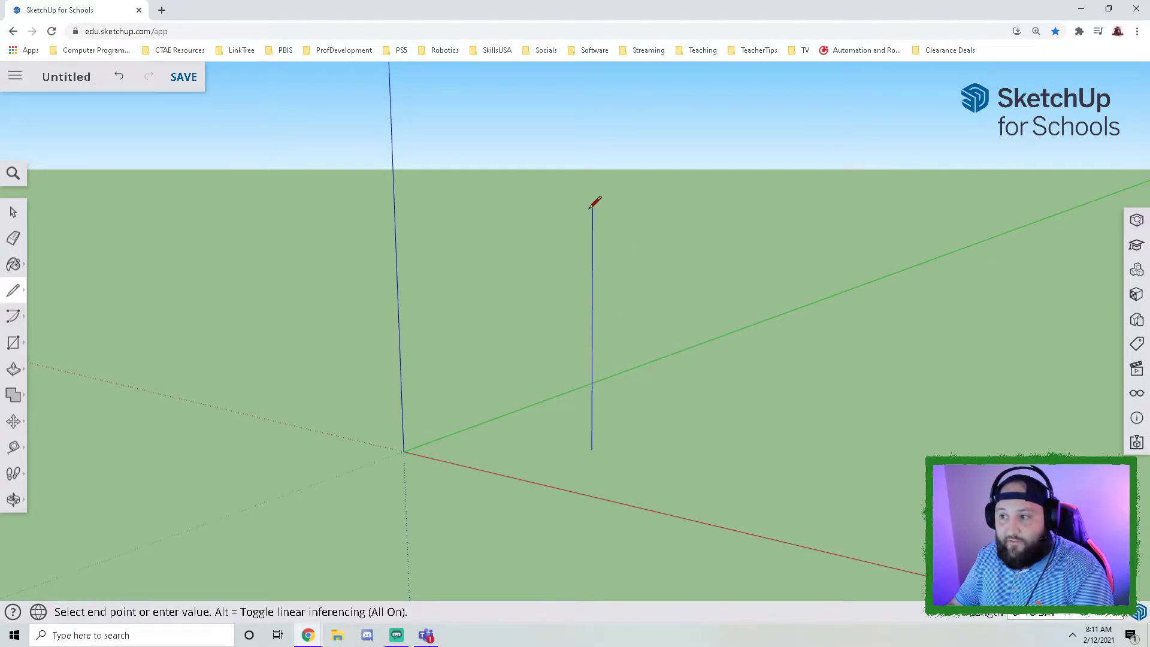
{"action": "left_click", "coordinate": [593, 179]}
Step: Draw an upright circle centred on the vertical line's upper endpoint
{"action": "key", "text": "o"}
{"action": "mouse_move", "coordinate": [506, 311]}
{"action": "left_mouse_down"}
{"action": "mouse_move", "coordinate": [752, 331]}
{"action": "mouse_move", "coordinate": [727, 326]}
{"action": "left_mouse_up"}
{"action": "key", "text": "l"}
{"action": "left_click", "coordinate": [587, 181]}
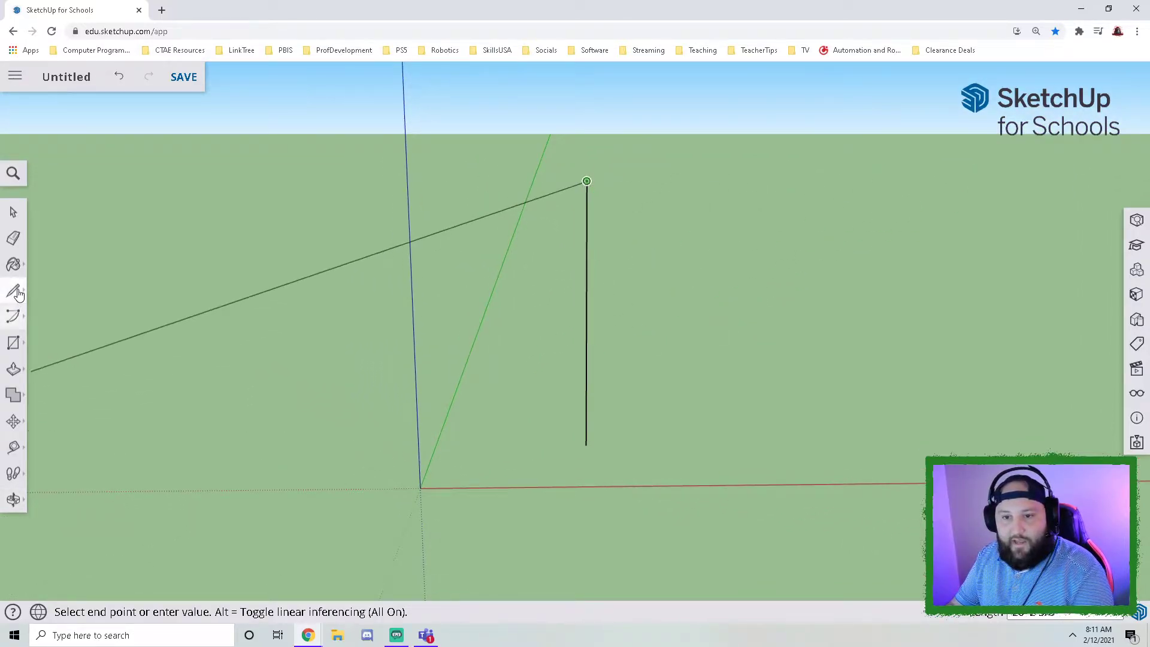
{"action": "left_click", "coordinate": [13, 343]}
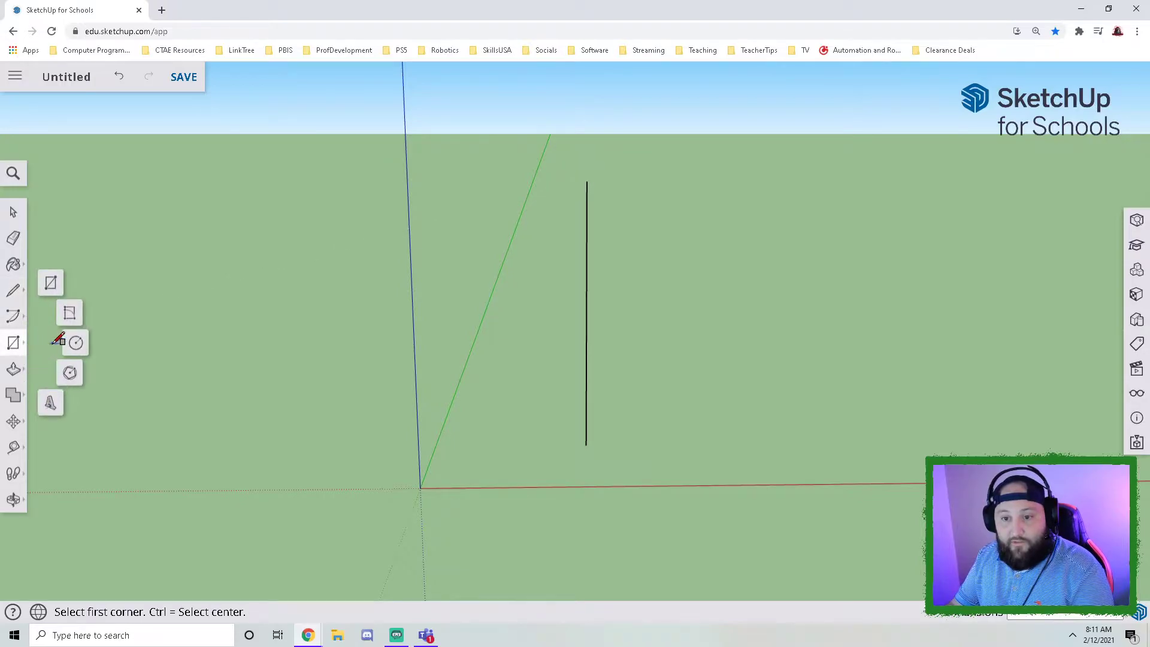
{"action": "left_click", "coordinate": [75, 346]}
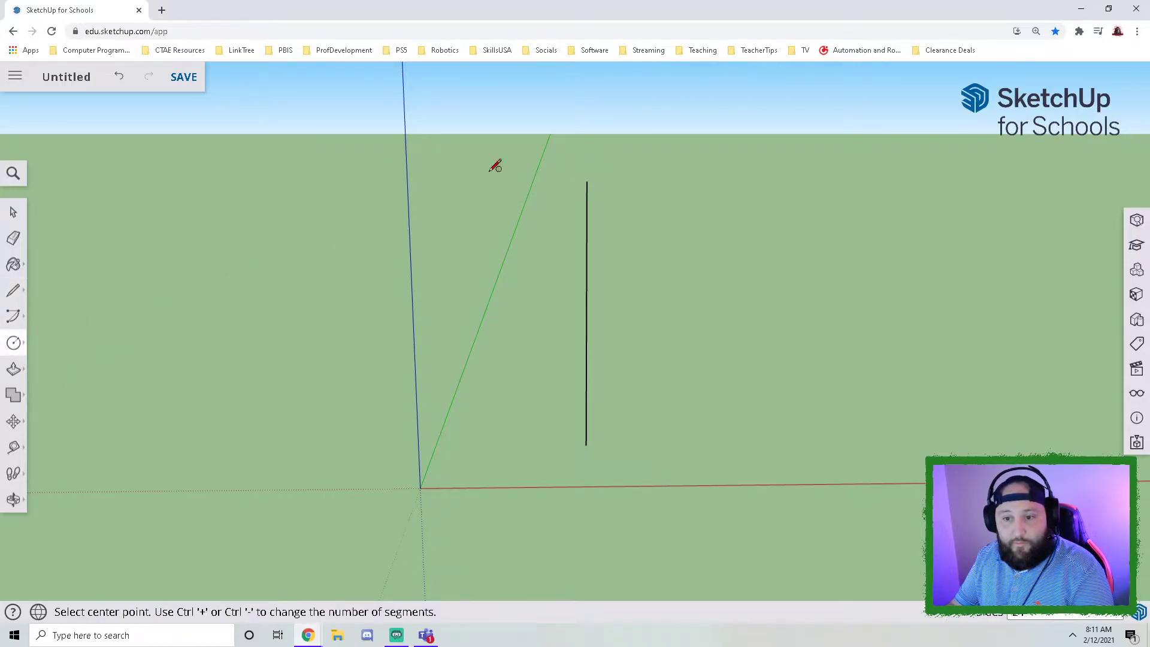
{"action": "left_click", "coordinate": [587, 181]}
{"action": "left_click", "coordinate": [599, 150]}
{"action": "middle_click_drag", "start_coordinate": [599, 150], "coordinate": [456, 221]}
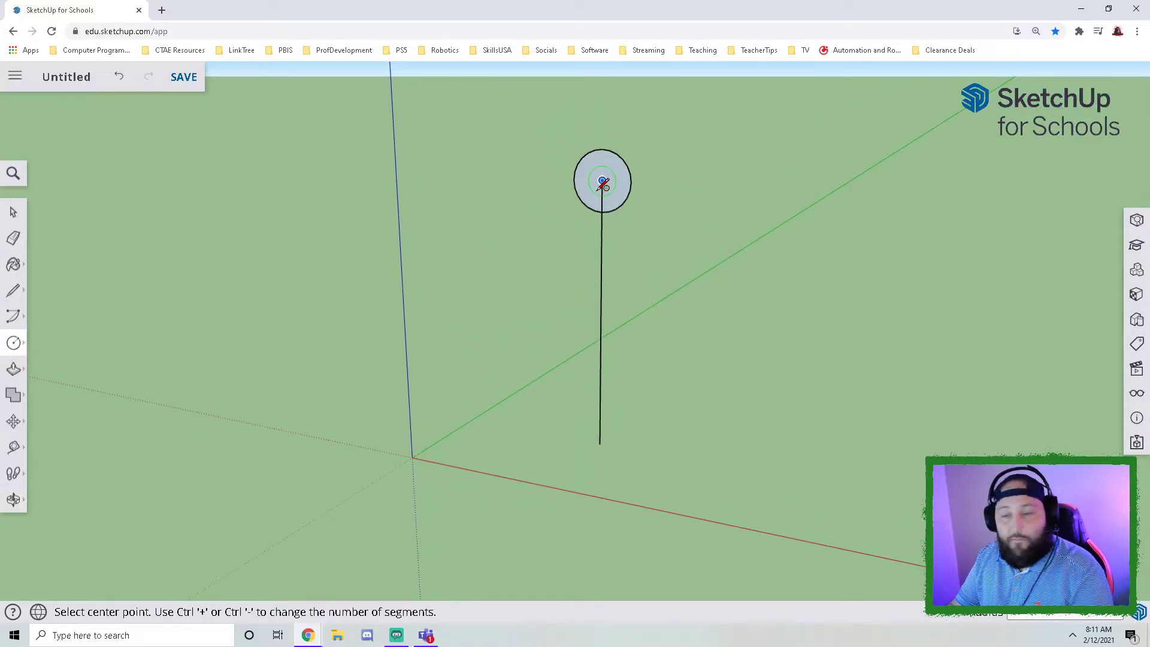
{"action": "scroll", "coordinate": [603, 179], "scroll_direction": "up", "scroll_amount": 2}
{"action": "middle_click_drag", "start_coordinate": [667, 198], "coordinate": [710, 224]}
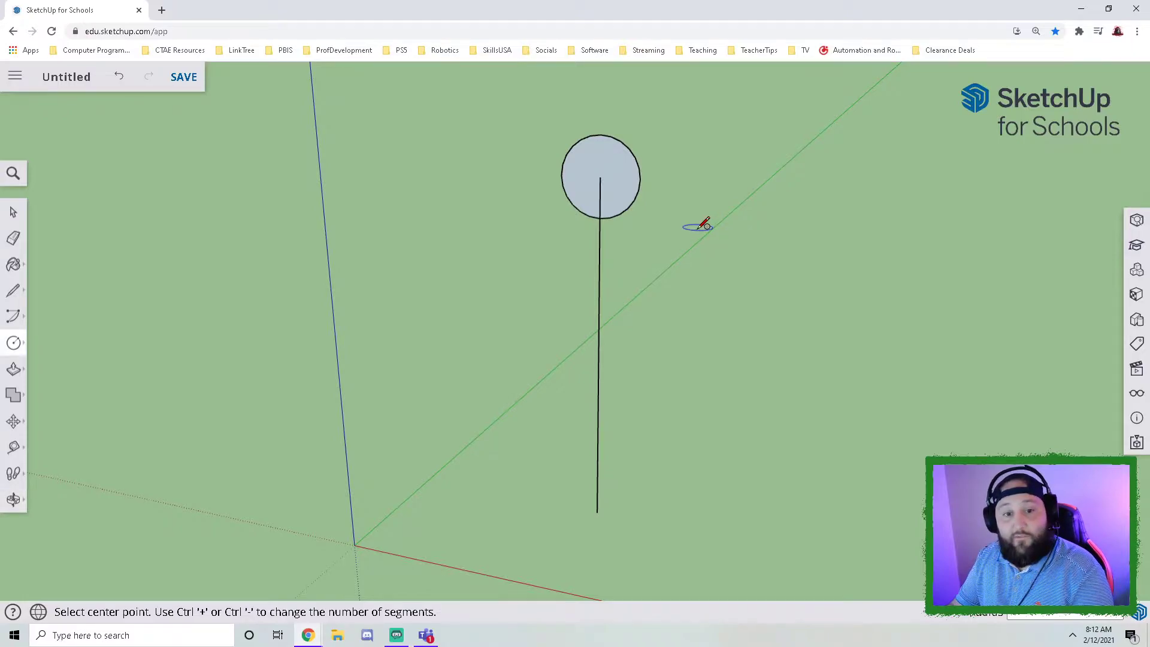
Step: Draw a line from the circle's centre to a vertex on its lower edge, just beside the vertical line
{"action": "left_click", "coordinate": [11, 294]}
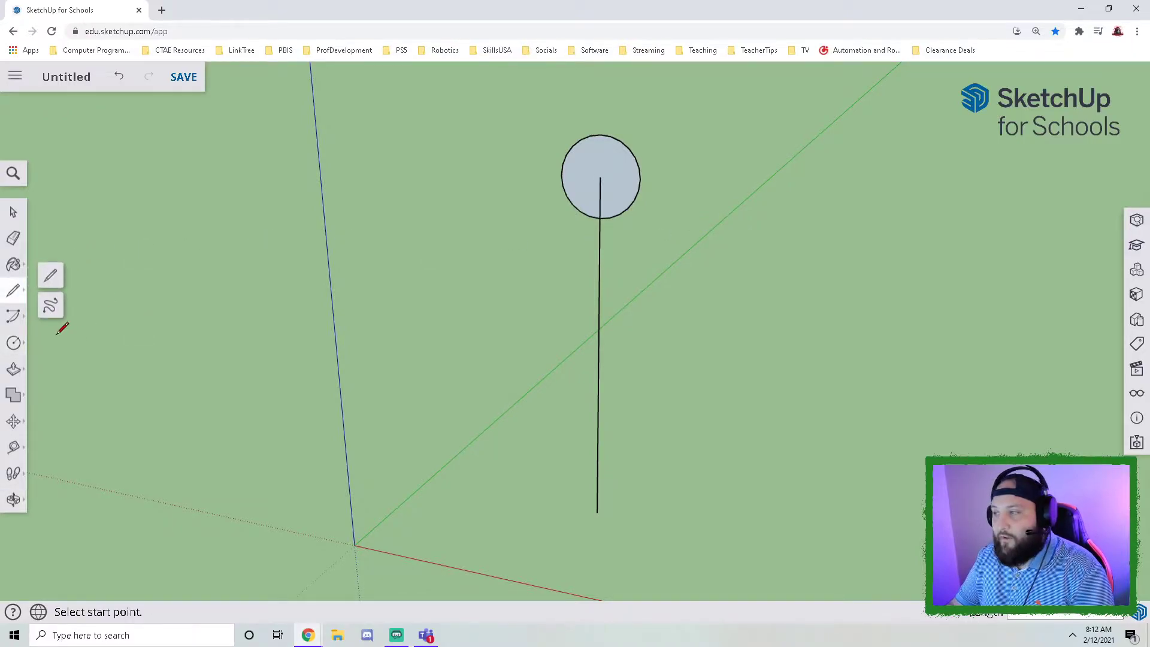
{"action": "left_click", "coordinate": [600, 177]}
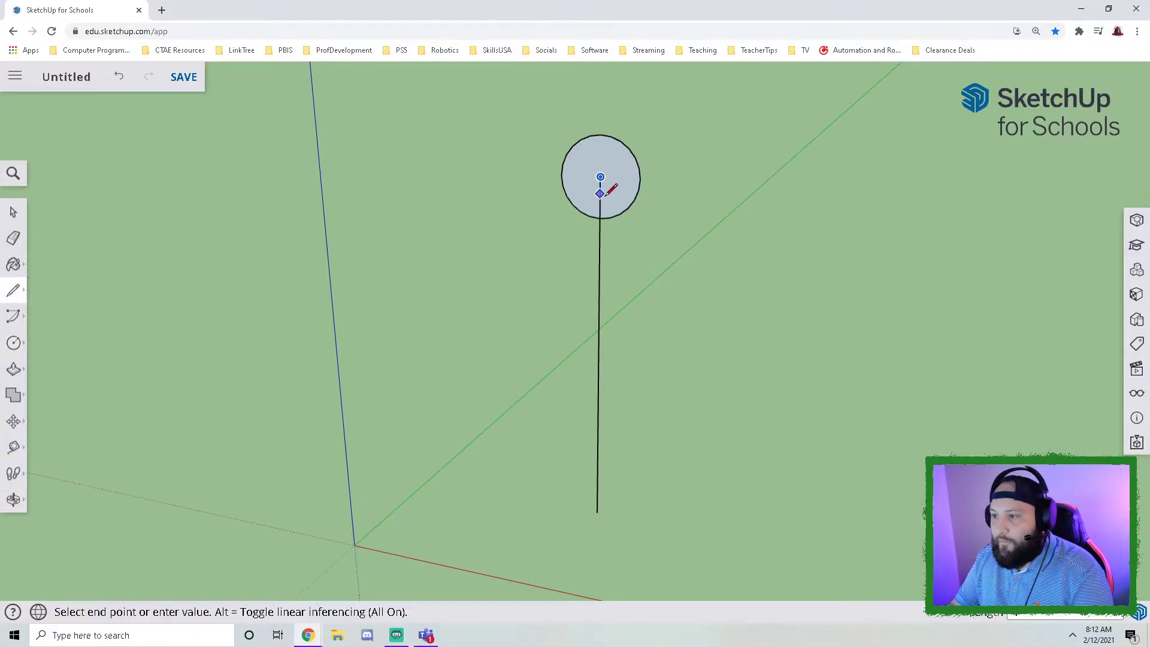
{"action": "scroll", "coordinate": [620, 213], "scroll_direction": "up", "scroll_amount": 3}
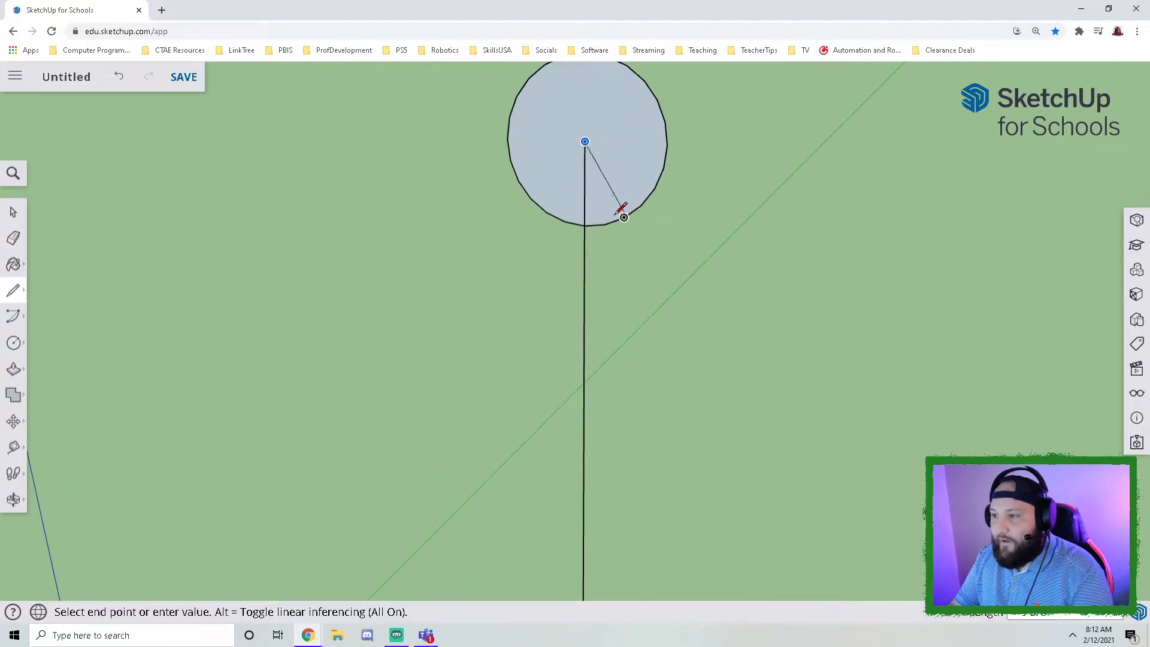
{"action": "left_click", "coordinate": [624, 217]}
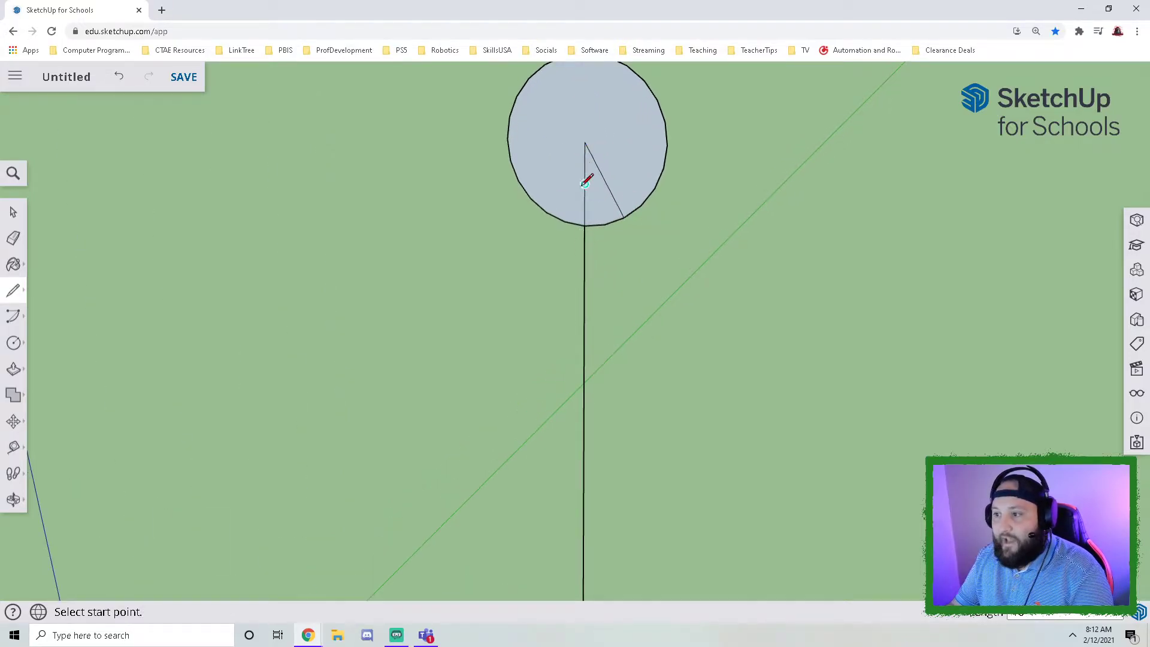
Step: Draw a short slanted line from the circle's lower edge, opposite the radius line, to the vertical line just below the circle
{"action": "scroll", "coordinate": [560, 223], "scroll_direction": "up", "scroll_amount": 2}
{"action": "left_click", "coordinate": [569, 223]}
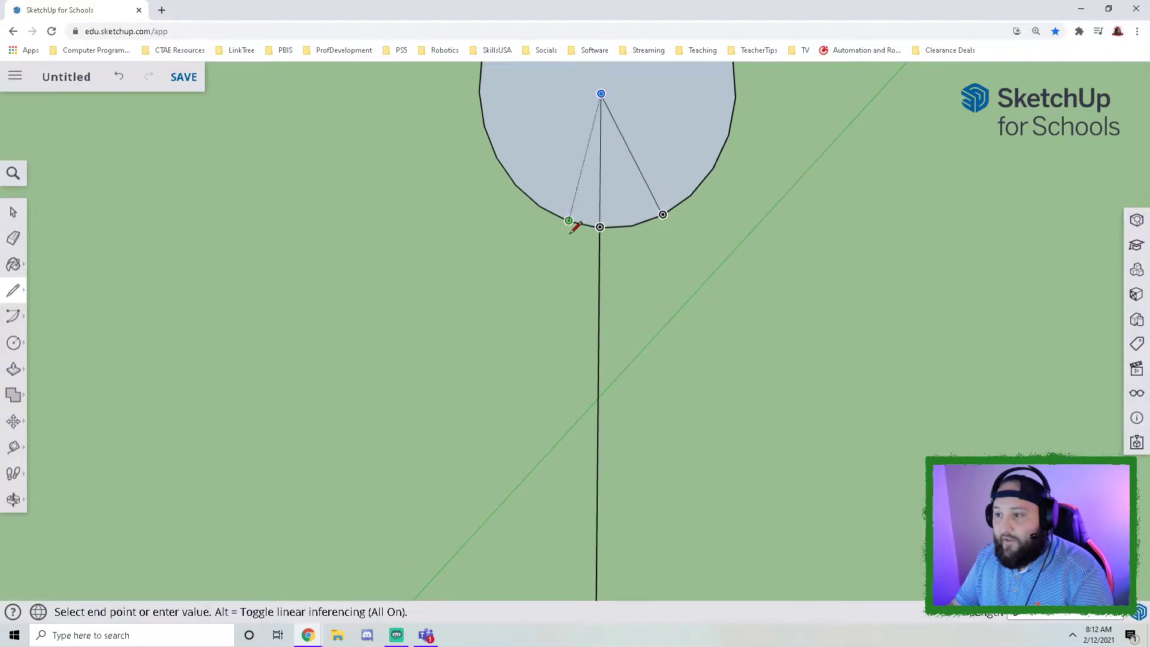
{"action": "left_click", "coordinate": [599, 279]}
{"action": "scroll", "coordinate": [657, 305], "scroll_direction": "down", "scroll_amount": 3}
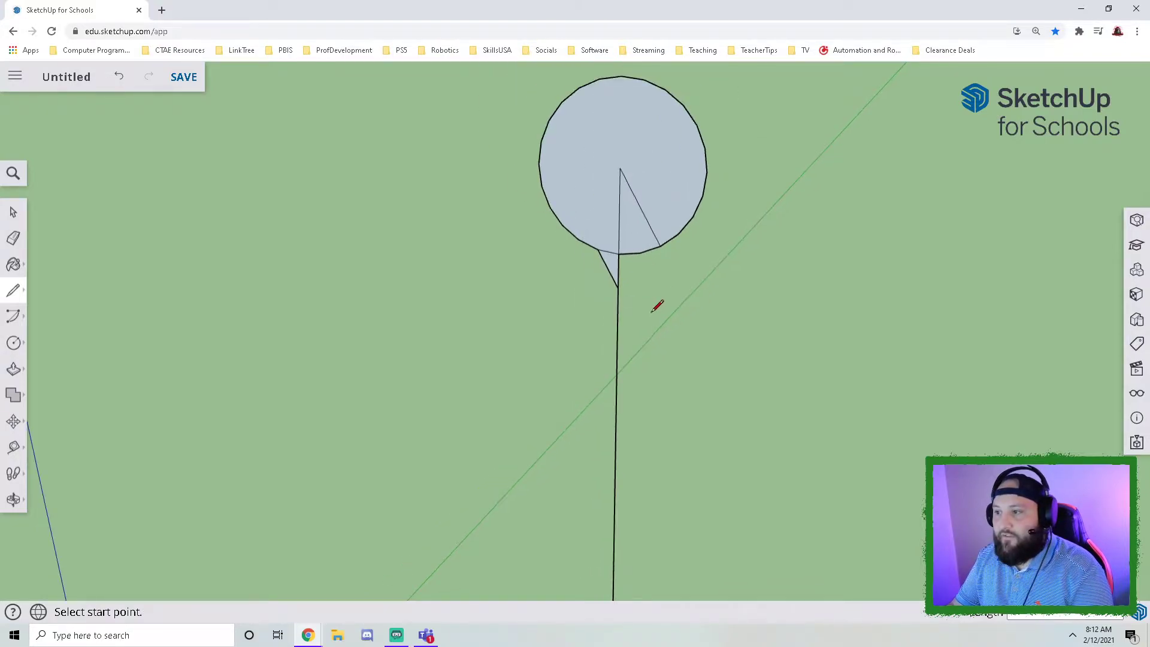
{"action": "middle_click_drag", "start_coordinate": [659, 305], "coordinate": [633, 352]}
{"action": "scroll", "coordinate": [620, 494], "scroll_direction": "down", "scroll_amount": 2}
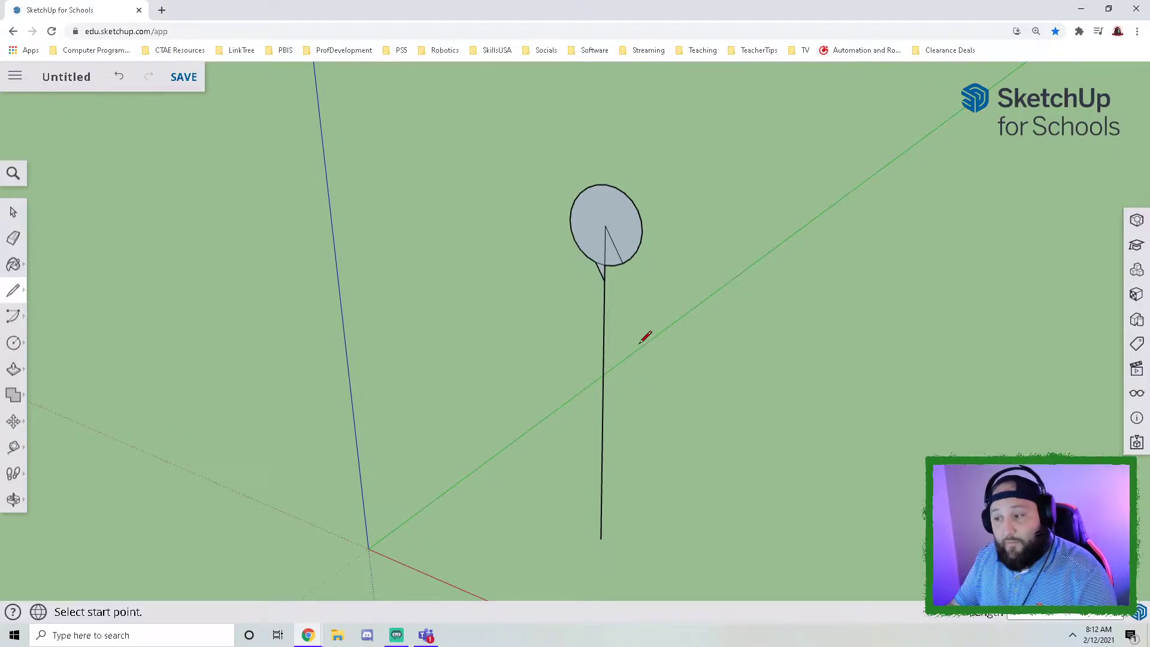
Step: Erase the circle's bottom segments, the vertical line's part inside the circle and the radius line, leaving an open loop on a stem
{"action": "key", "text": "e"}
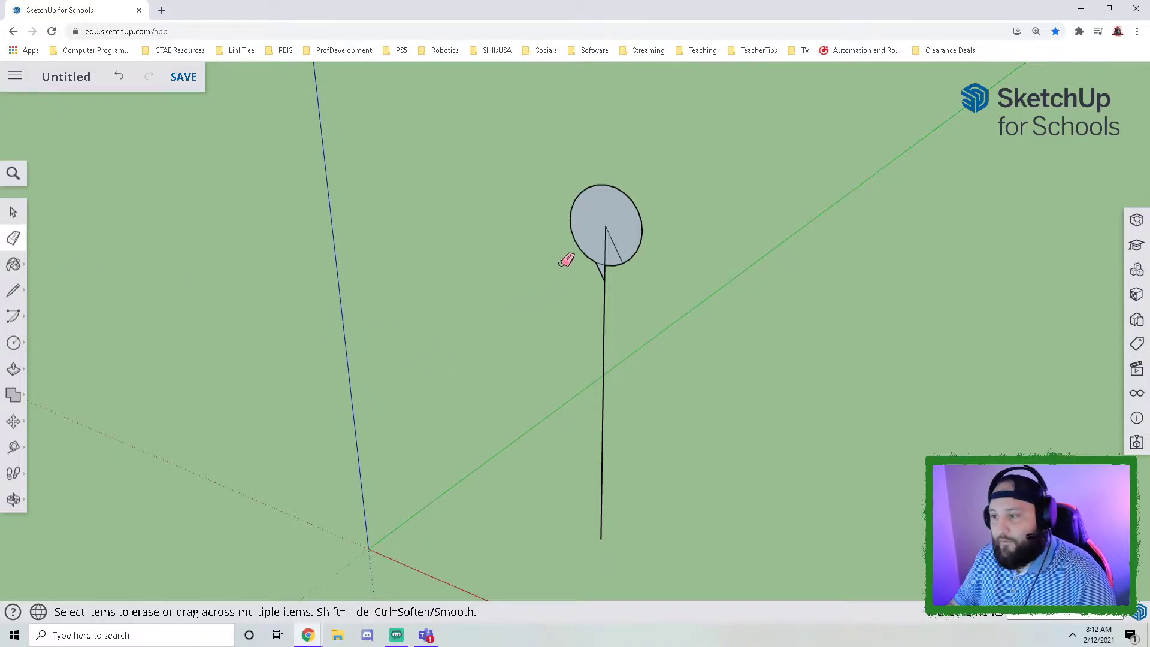
{"action": "scroll", "coordinate": [565, 262], "scroll_direction": "up", "scroll_amount": 2}
{"action": "scroll", "coordinate": [650, 261], "scroll_direction": "up", "scroll_amount": 1}
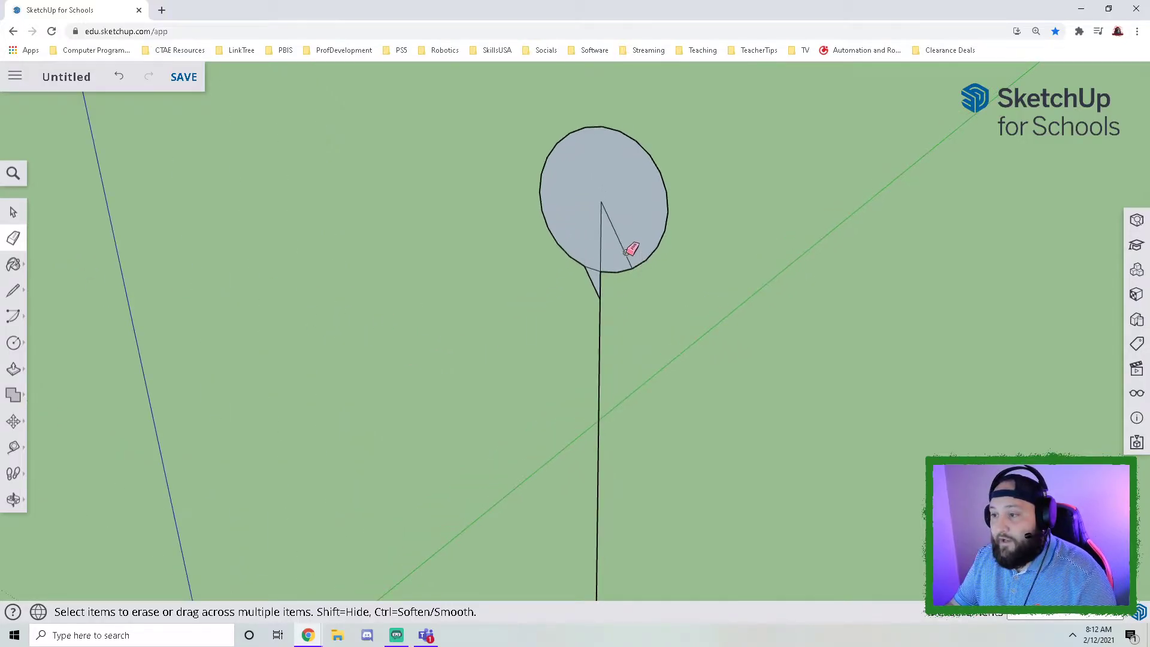
{"action": "left_click", "coordinate": [617, 271]}
{"action": "left_click", "coordinate": [601, 280]}
{"action": "left_click", "coordinate": [601, 260]}
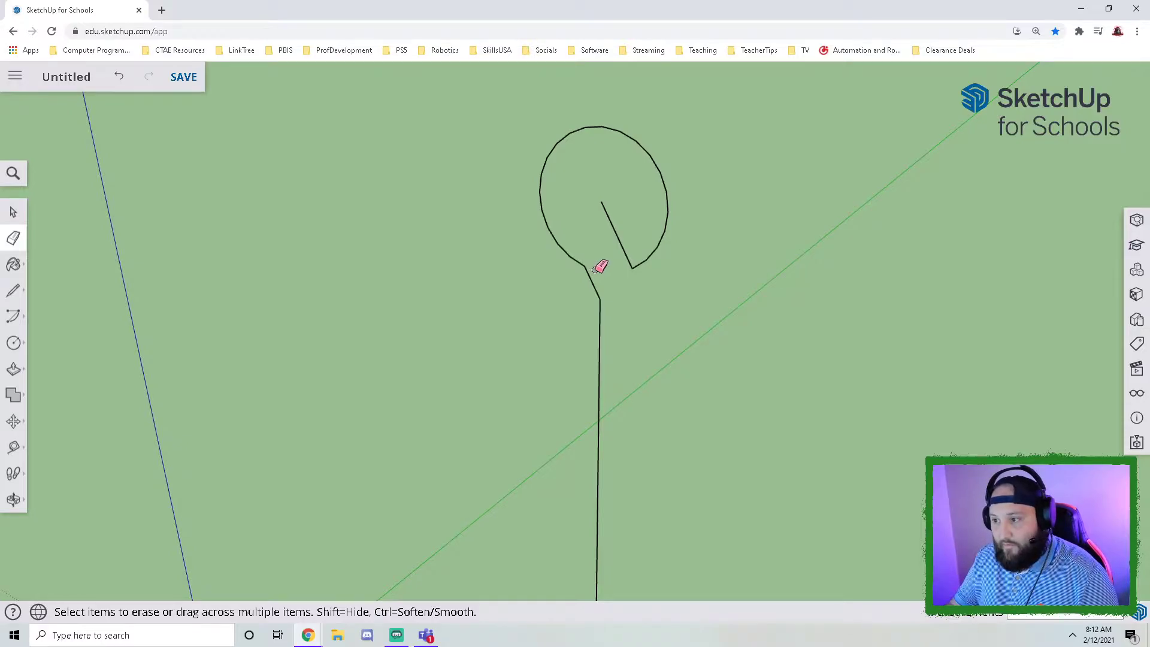
{"action": "left_click", "coordinate": [618, 240]}
{"action": "scroll", "coordinate": [641, 329], "scroll_direction": "down", "scroll_amount": 2}
{"action": "middle_click_drag", "start_coordinate": [665, 451], "coordinate": [617, 371]}
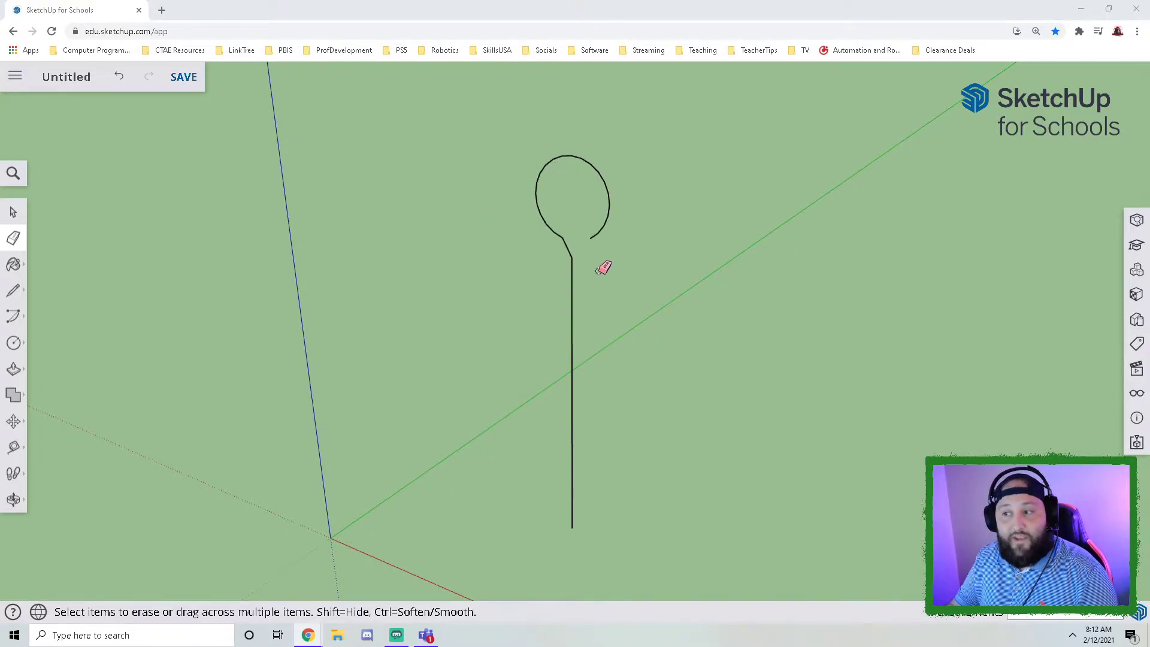
Step: Draw a long, narrow rectangle flat on the ground with one corner at the lower end of the loop's stem
{"action": "scroll", "coordinate": [593, 267], "scroll_direction": "down", "scroll_amount": 3}
{"action": "mouse_move", "coordinate": [647, 231]}
{"action": "middle_mouse_down"}
{"action": "mouse_move", "coordinate": [429, 303]}
{"action": "mouse_move", "coordinate": [439, 297]}
{"action": "middle_mouse_up"}
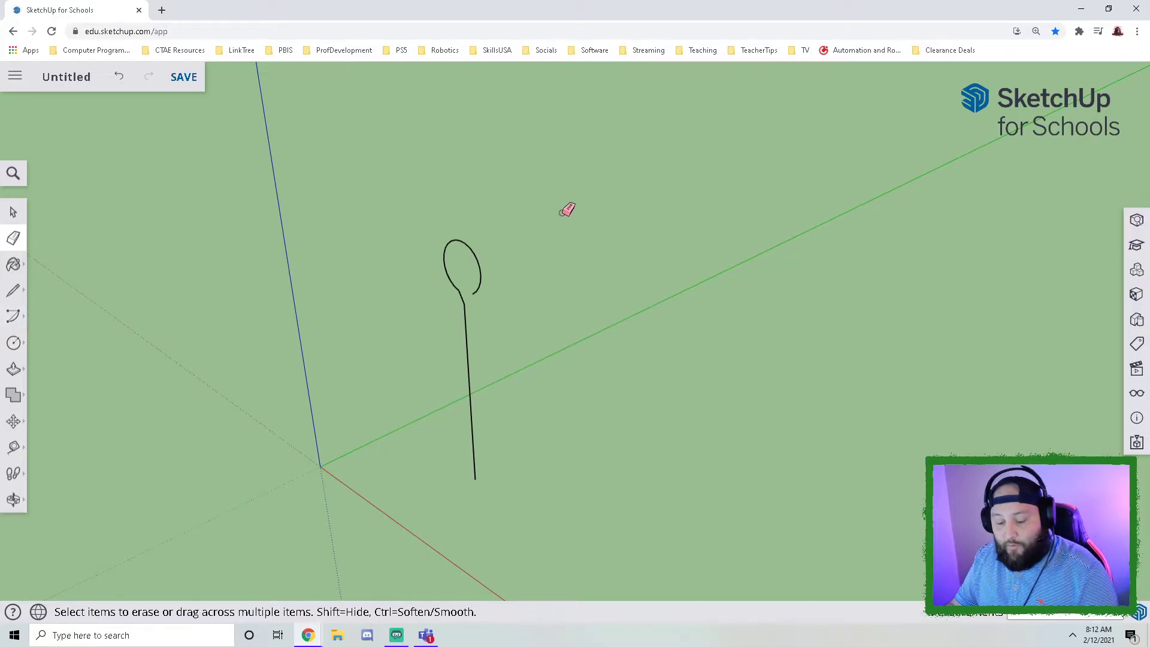
{"action": "key", "text": "r"}
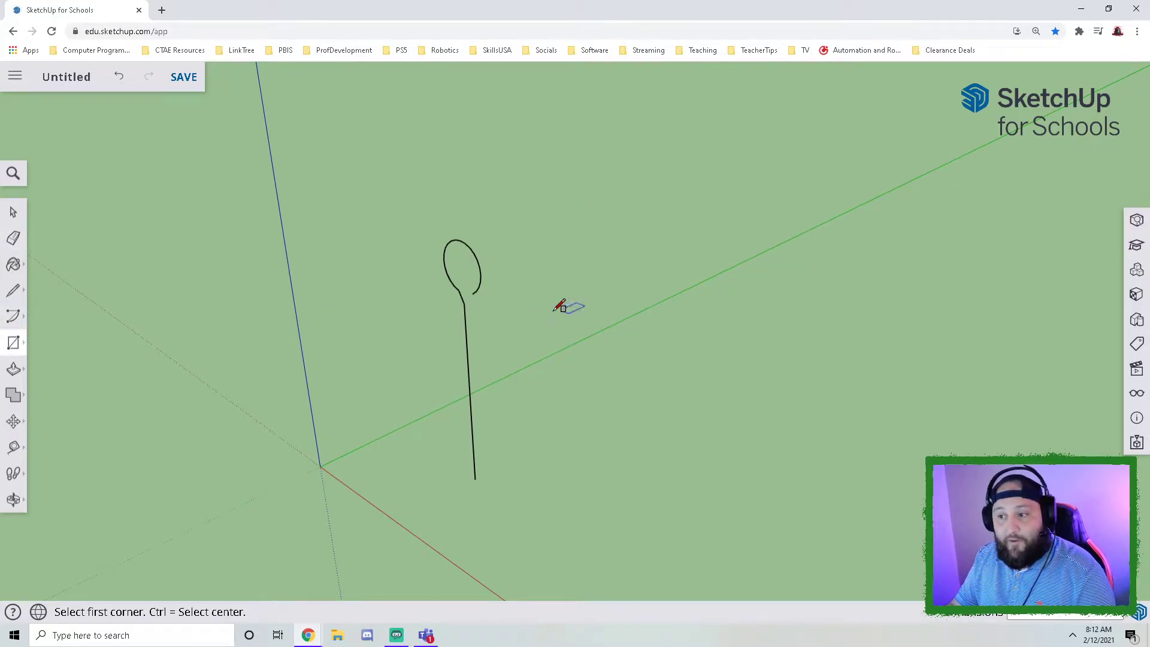
{"action": "left_click", "coordinate": [477, 477]}
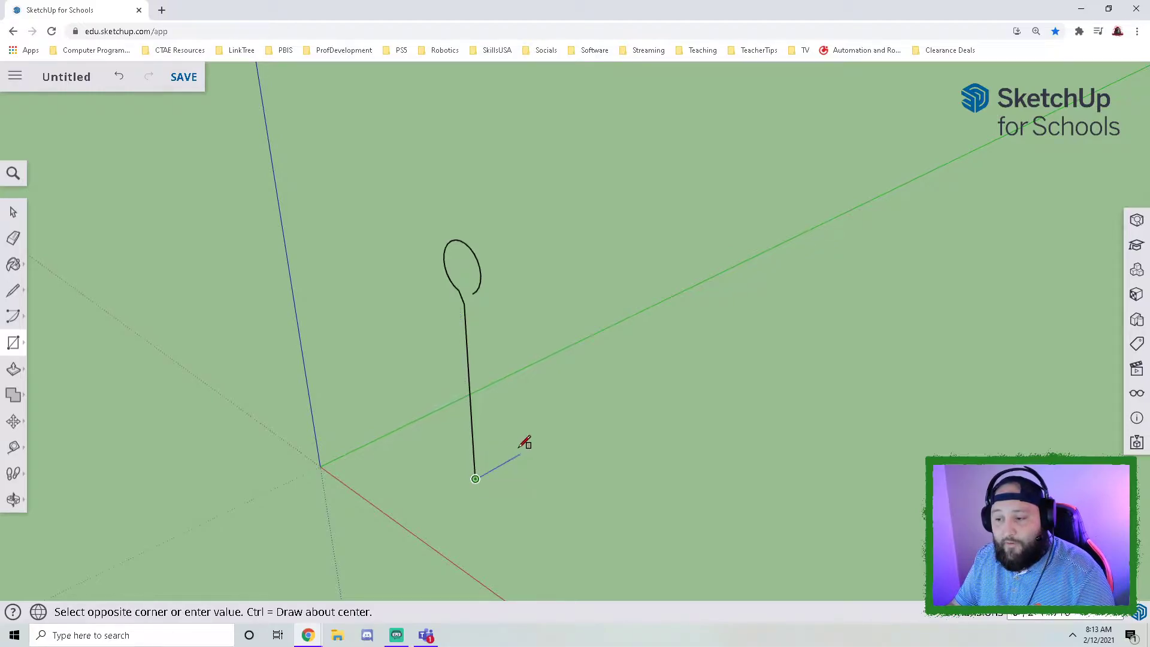
{"action": "scroll", "coordinate": [598, 370], "scroll_direction": "up", "scroll_amount": 2}
{"action": "scroll", "coordinate": [623, 395], "scroll_direction": "up", "scroll_amount": 2}
{"action": "middle_click_drag", "start_coordinate": [657, 386], "coordinate": [996, 329]}
{"action": "scroll", "coordinate": [467, 431], "scroll_direction": "down", "scroll_amount": 3}
{"action": "middle_click_drag", "start_coordinate": [450, 404], "coordinate": [465, 316]}
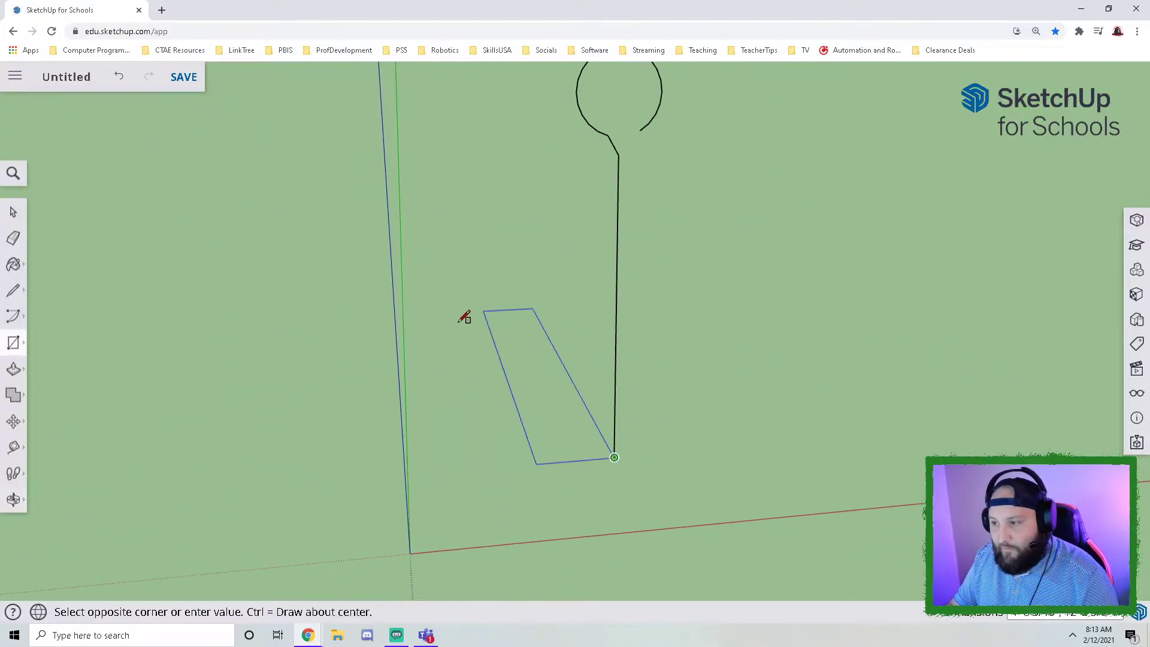
{"action": "left_click", "coordinate": [476, 225]}
{"action": "middle_click_drag", "start_coordinate": [537, 293], "coordinate": [591, 406]}
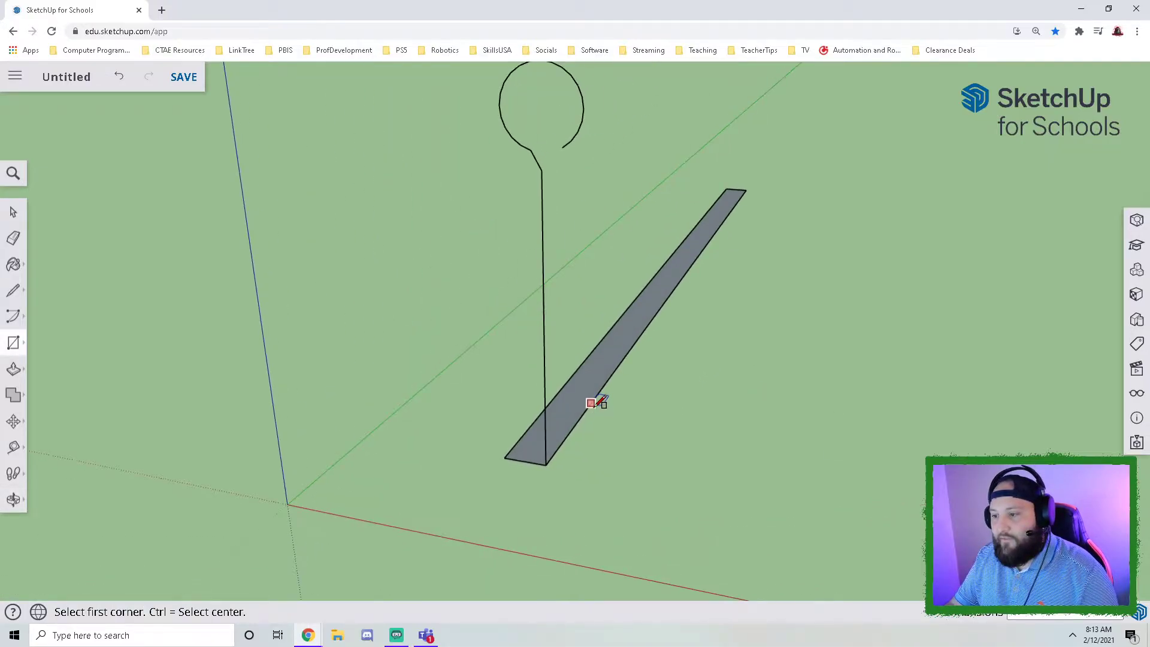
{"action": "scroll", "coordinate": [596, 403], "scroll_direction": "down", "scroll_amount": 3}
{"action": "scroll", "coordinate": [678, 290], "scroll_direction": "up", "scroll_amount": 3}
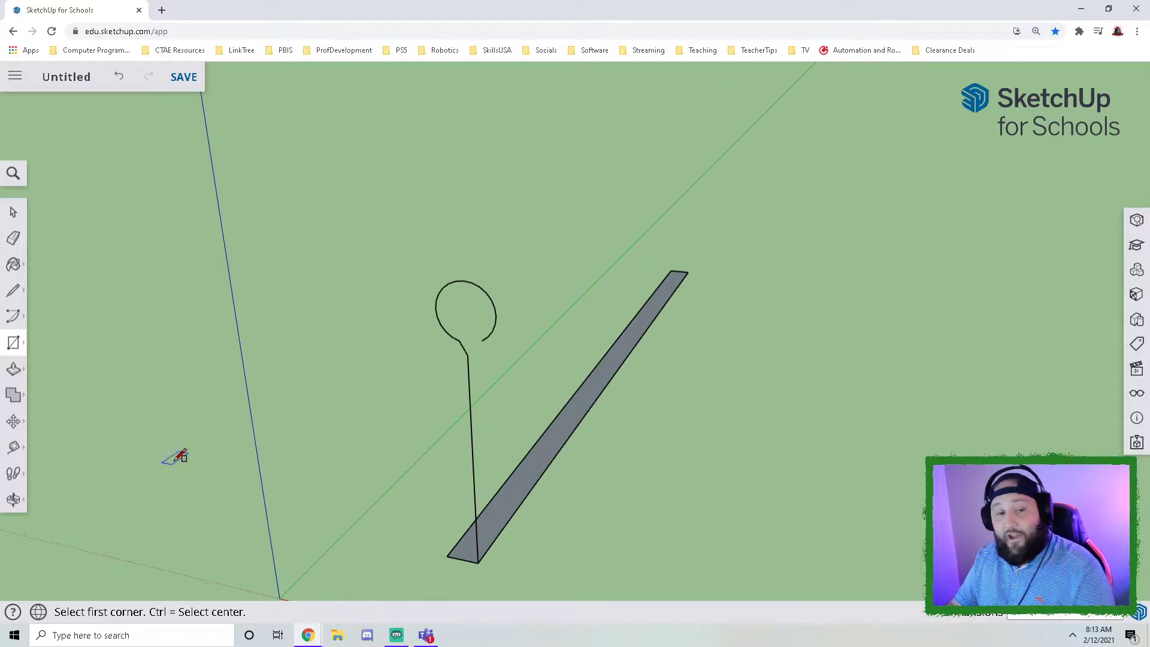
Step: Try to shorten the rectangle by moving its far short edge towards the stem, and undo that move
{"action": "left_click", "coordinate": [14, 422]}
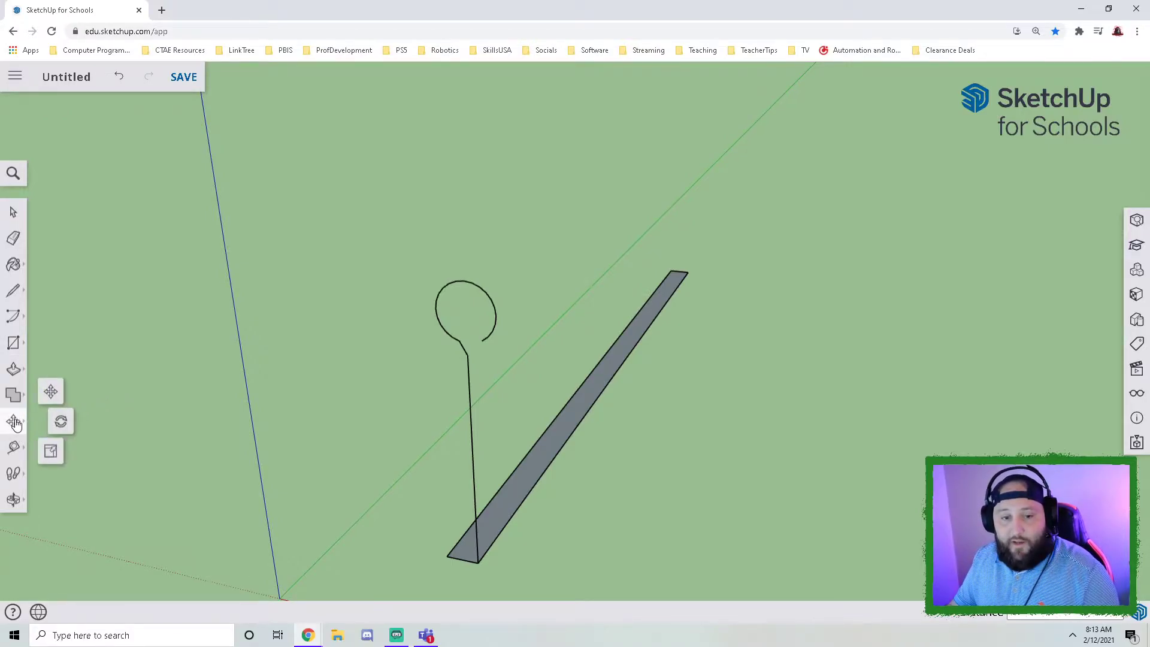
{"action": "left_click", "coordinate": [50, 391]}
{"action": "scroll", "coordinate": [725, 252], "scroll_direction": "up", "scroll_amount": 2}
{"action": "scroll", "coordinate": [665, 271], "scroll_direction": "up", "scroll_amount": 3}
{"action": "left_click", "coordinate": [668, 273]}
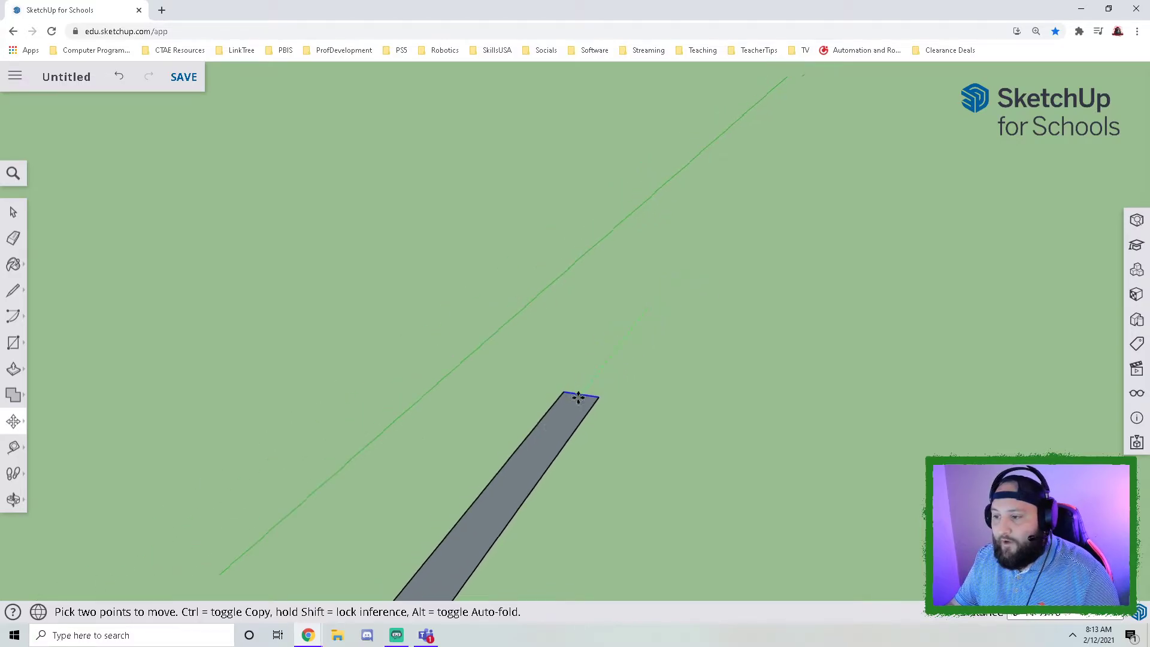
{"action": "scroll", "coordinate": [579, 395], "scroll_direction": "down", "scroll_amount": 2}
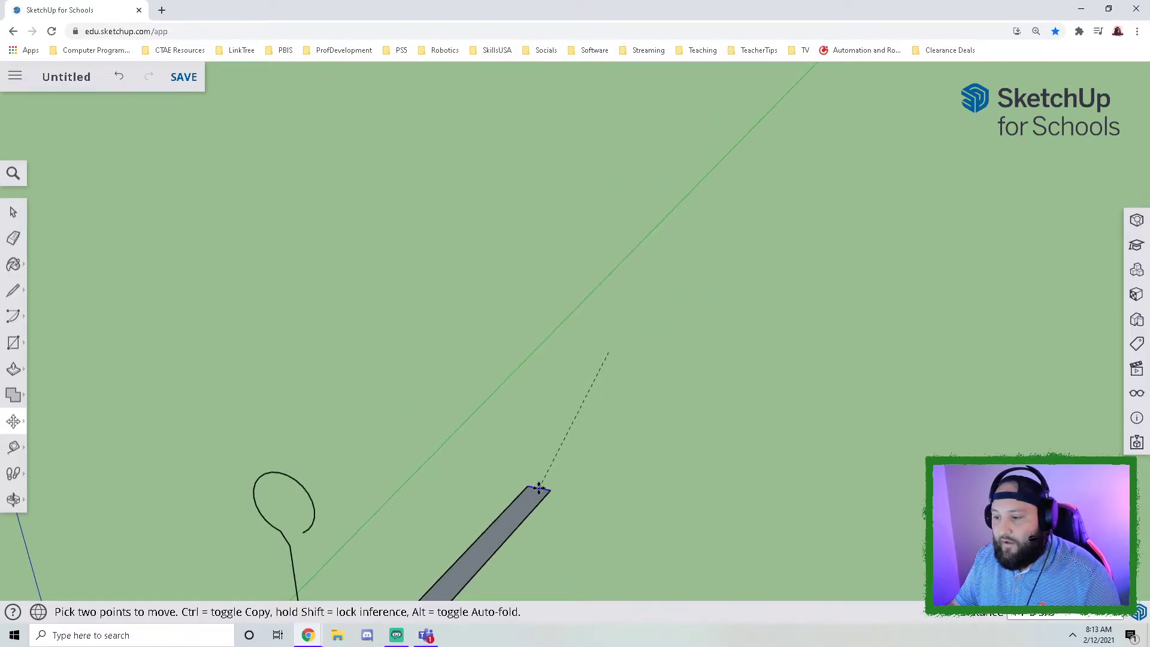
{"action": "left_click", "coordinate": [538, 484]}
{"action": "key", "text": "ctrl+z"}
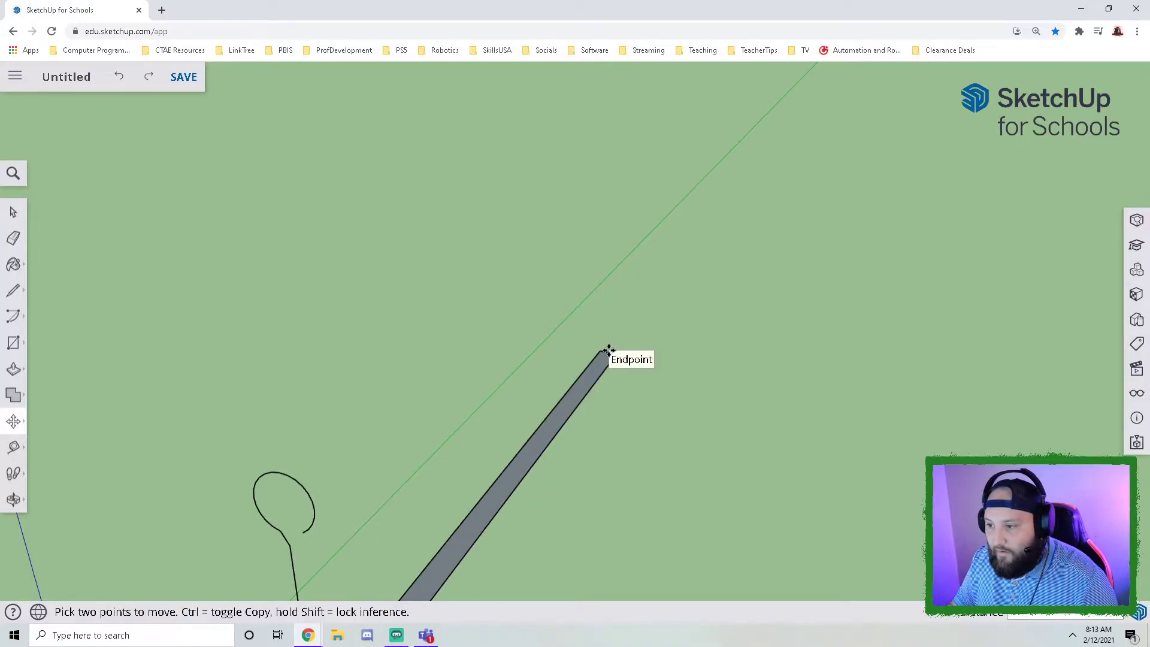
Step: Shorten the rectangle by moving its far short edge, picked at the middle, back towards the stem
{"action": "scroll", "coordinate": [606, 350], "scroll_direction": "up", "scroll_amount": 2}
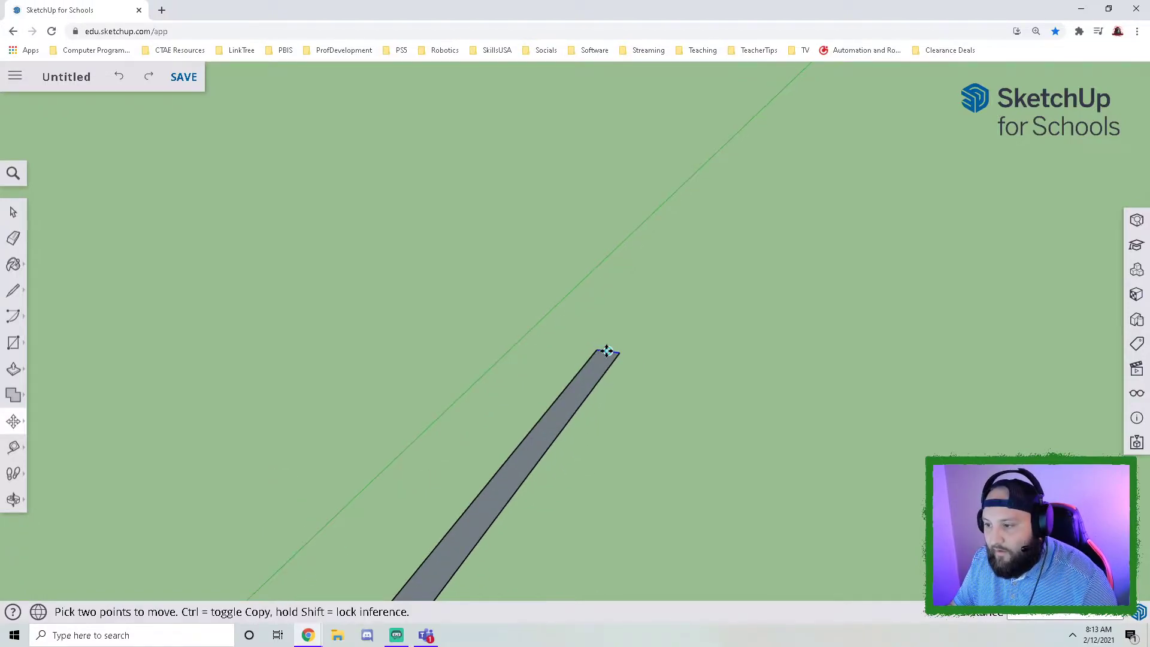
{"action": "left_click", "coordinate": [607, 351]}
{"action": "scroll", "coordinate": [587, 381], "scroll_direction": "down", "scroll_amount": 2}
{"action": "left_click", "coordinate": [527, 460]}
{"action": "mouse_move", "coordinate": [526, 461]}
{"action": "middle_mouse_down"}
{"action": "mouse_move", "coordinate": [514, 426]}
{"action": "mouse_move", "coordinate": [652, 286]}
{"action": "mouse_move", "coordinate": [623, 359]}
{"action": "mouse_move", "coordinate": [515, 419]}
{"action": "mouse_move", "coordinate": [642, 443]}
{"action": "middle_mouse_up"}
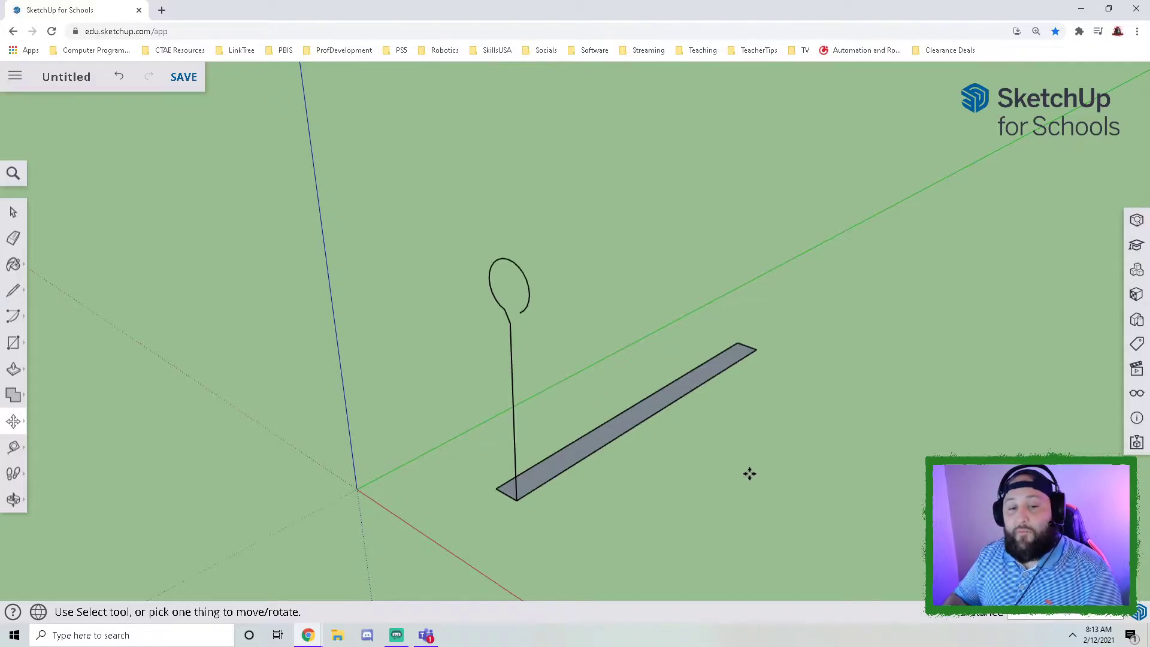
Step: Try extruding the narrow rectangle along the selected loop-and-stem path with Follow Me, and undo the extrusion
{"action": "left_click", "coordinate": [14, 371]}
{"action": "left_click", "coordinate": [59, 367]}
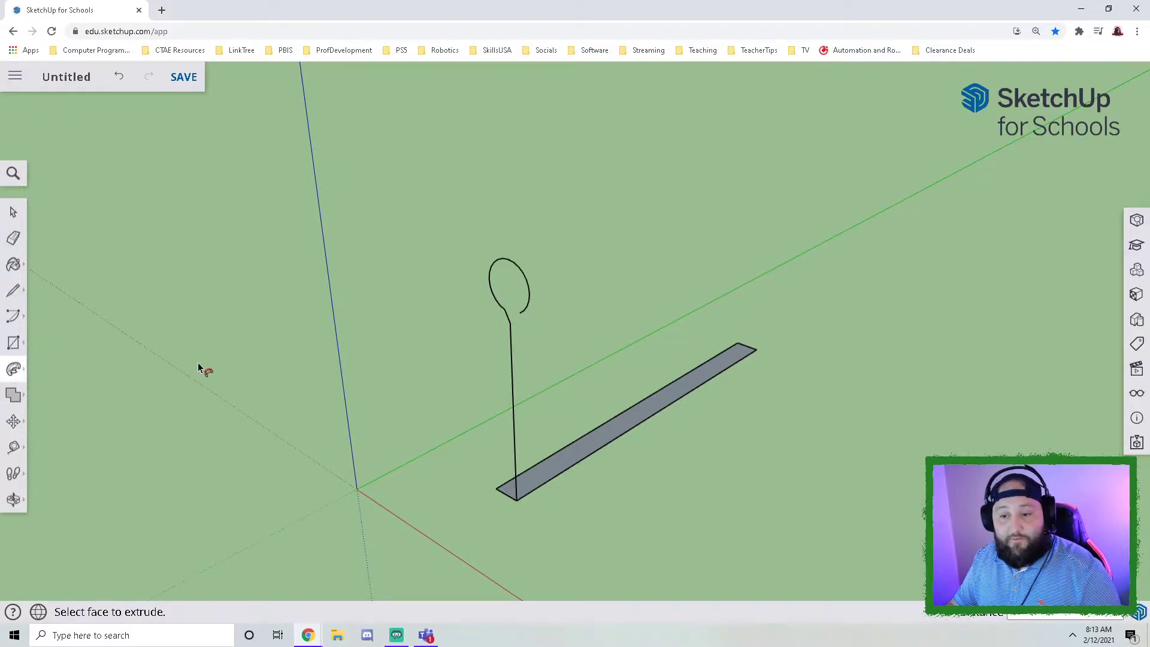
{"action": "left_click", "coordinate": [15, 215]}
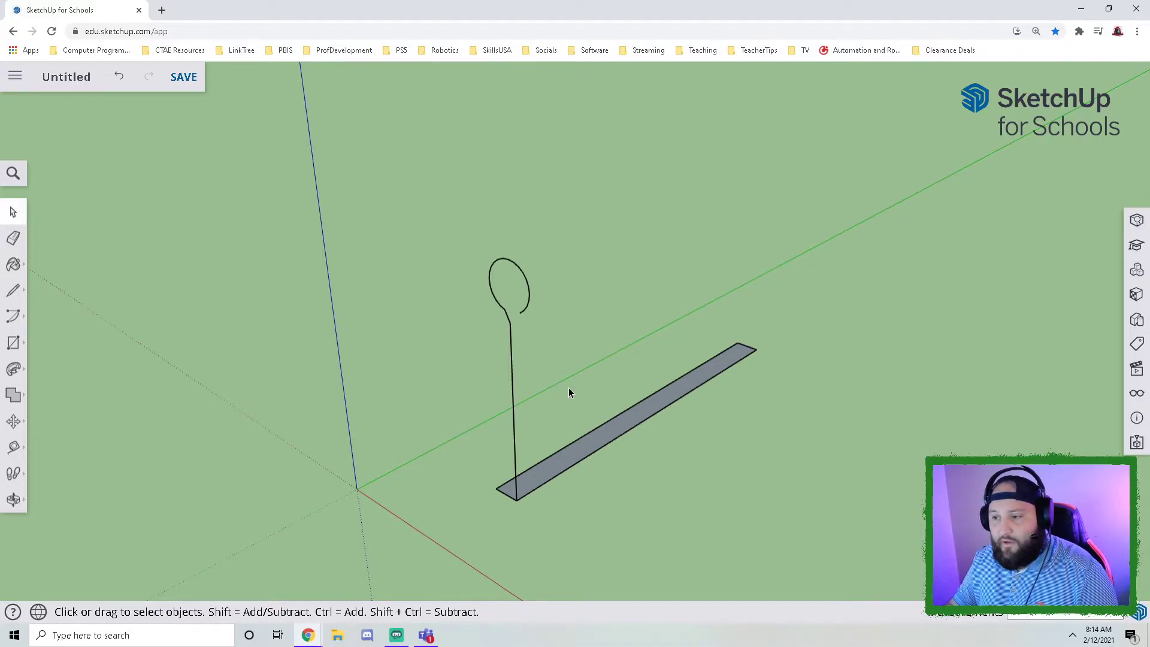
{"action": "left_click_drag", "start_coordinate": [574, 391], "coordinate": [383, 182]}
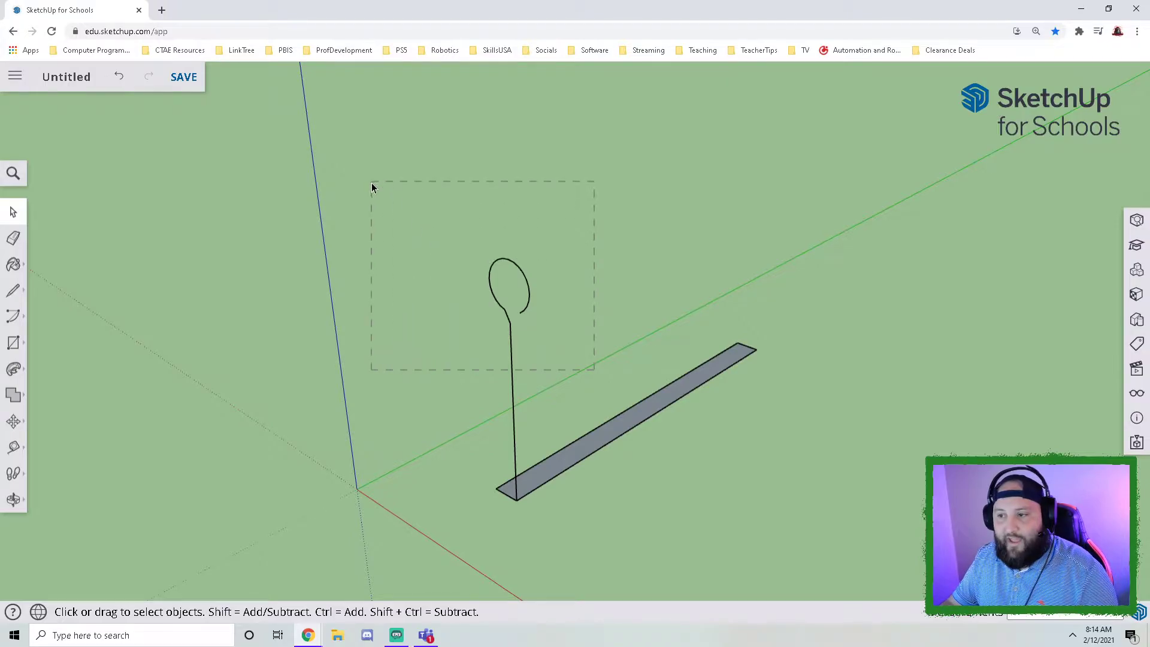
{"action": "left_click_drag", "start_coordinate": [371, 183], "coordinate": [371, 183]}
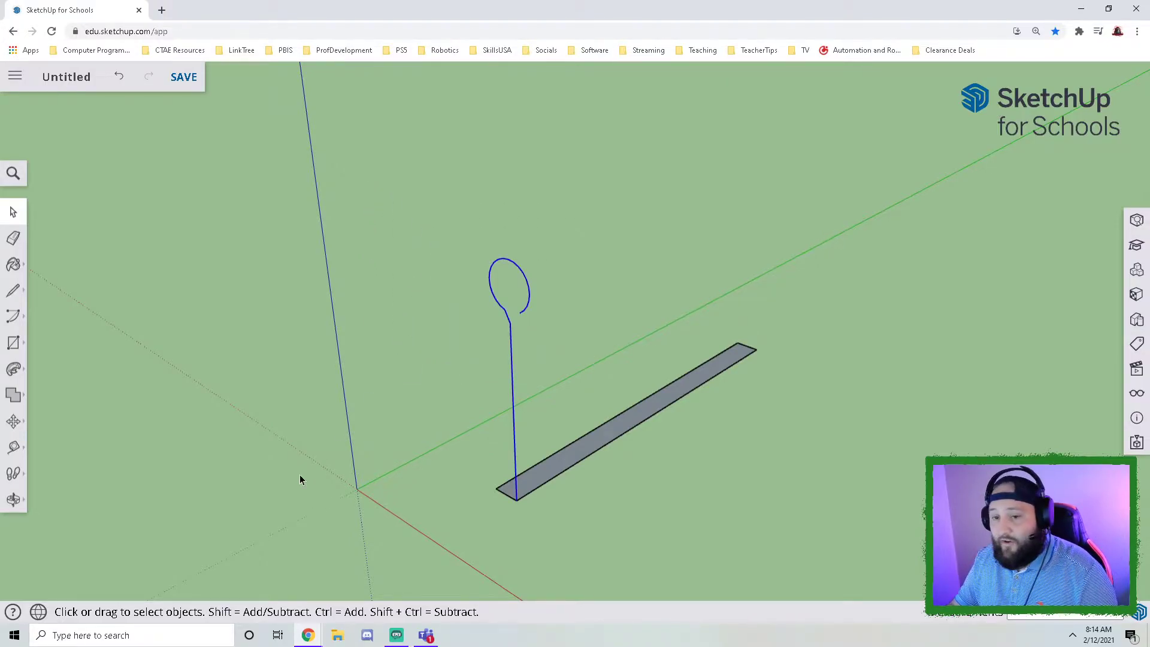
{"action": "left_click", "coordinate": [14, 370]}
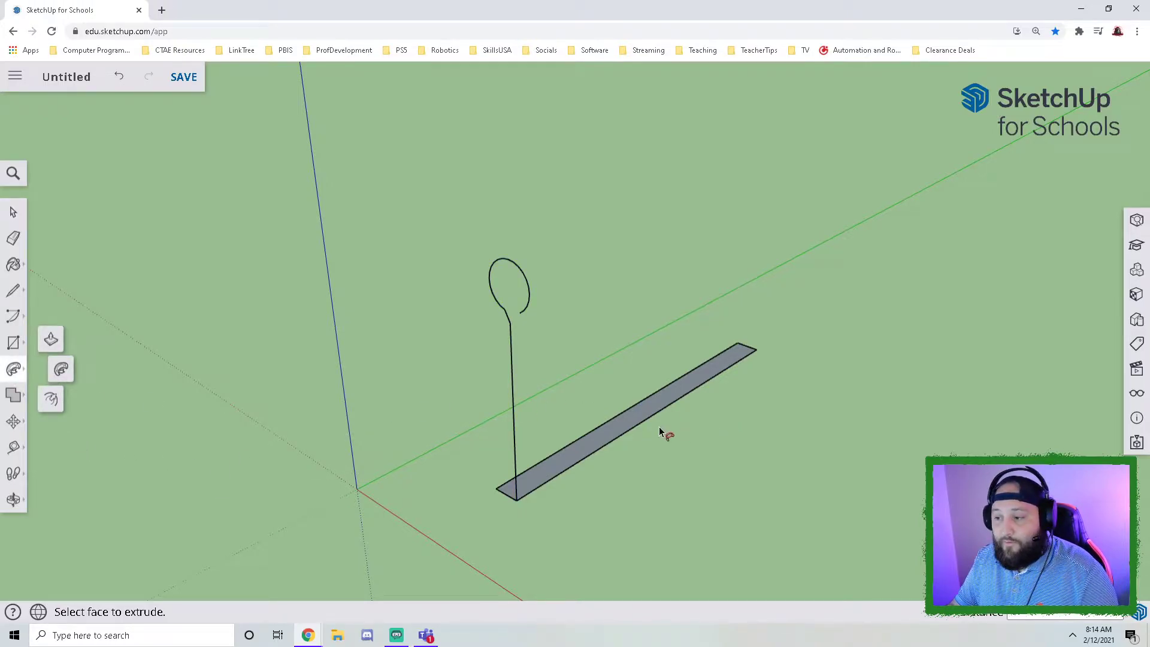
{"action": "left_click", "coordinate": [630, 421]}
{"action": "middle_click_drag", "start_coordinate": [504, 437], "coordinate": [474, 406]}
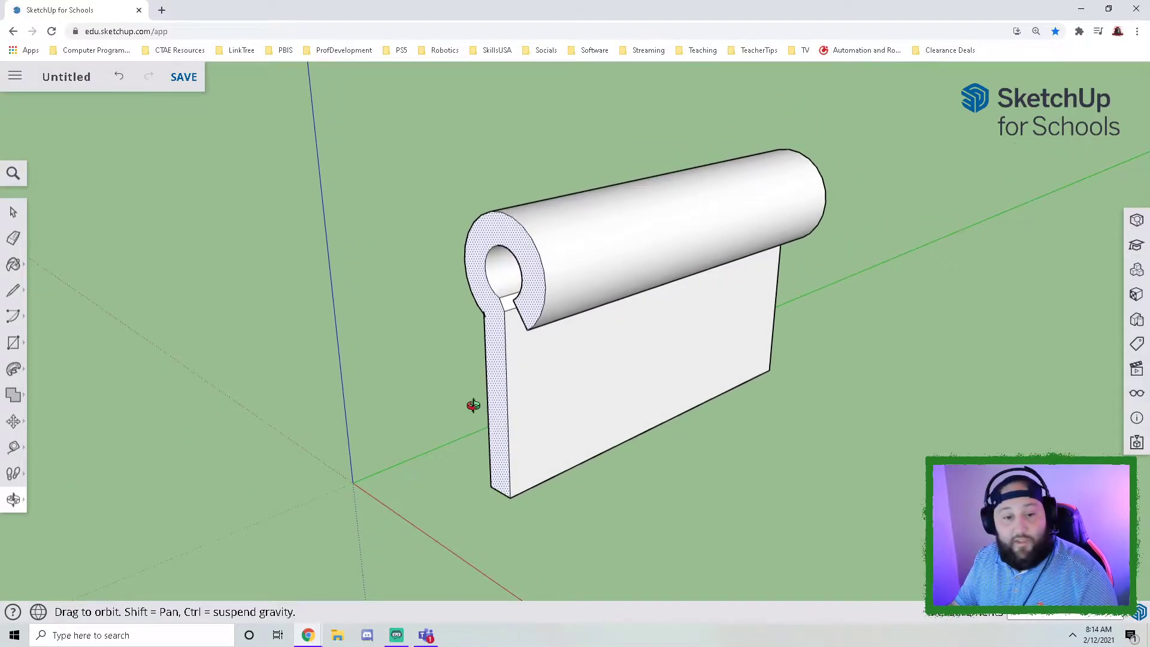
{"action": "key", "text": "p"}
{"action": "middle_click_drag", "start_coordinate": [496, 419], "coordinate": [599, 441]}
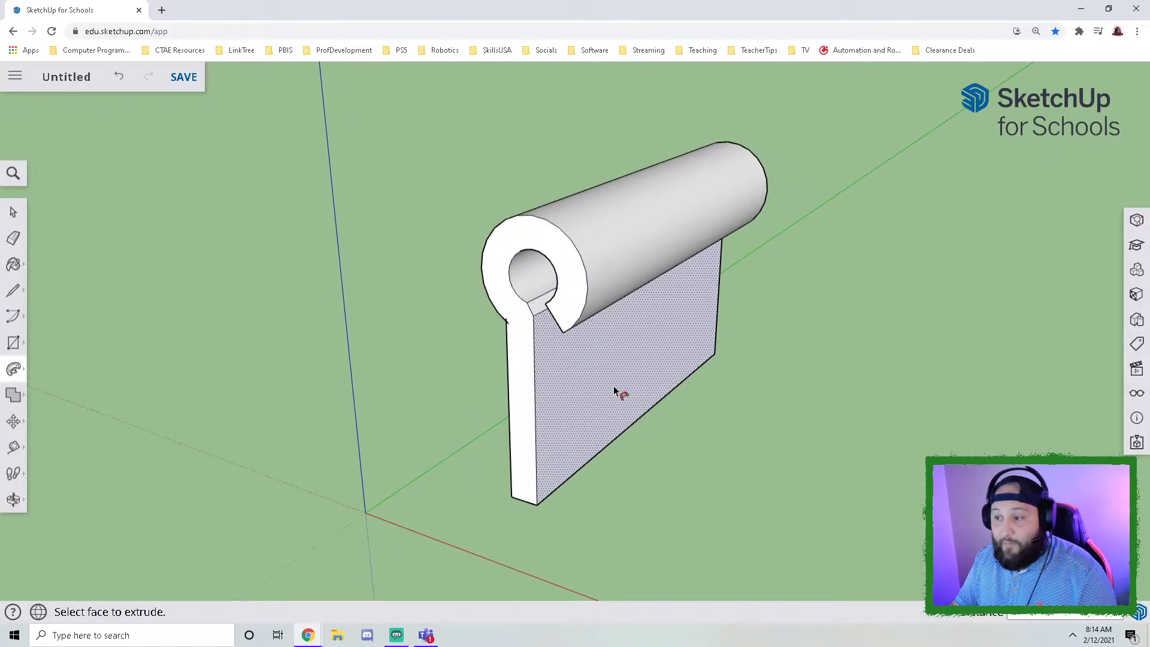
{"action": "key", "text": "ctrl+z"}
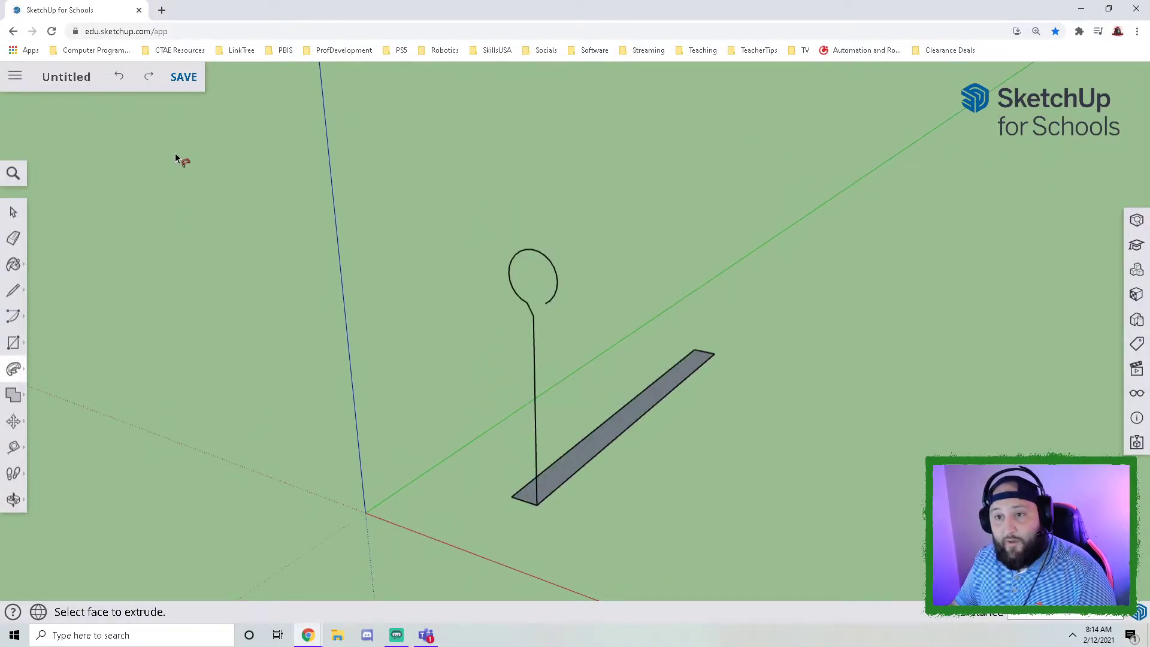
Step: Narrow the flat rectangle by moving its long edge on the side away from the stem inward in two small moves
{"action": "left_click", "coordinate": [15, 422]}
{"action": "scroll", "coordinate": [591, 401], "scroll_direction": "up", "scroll_amount": 3}
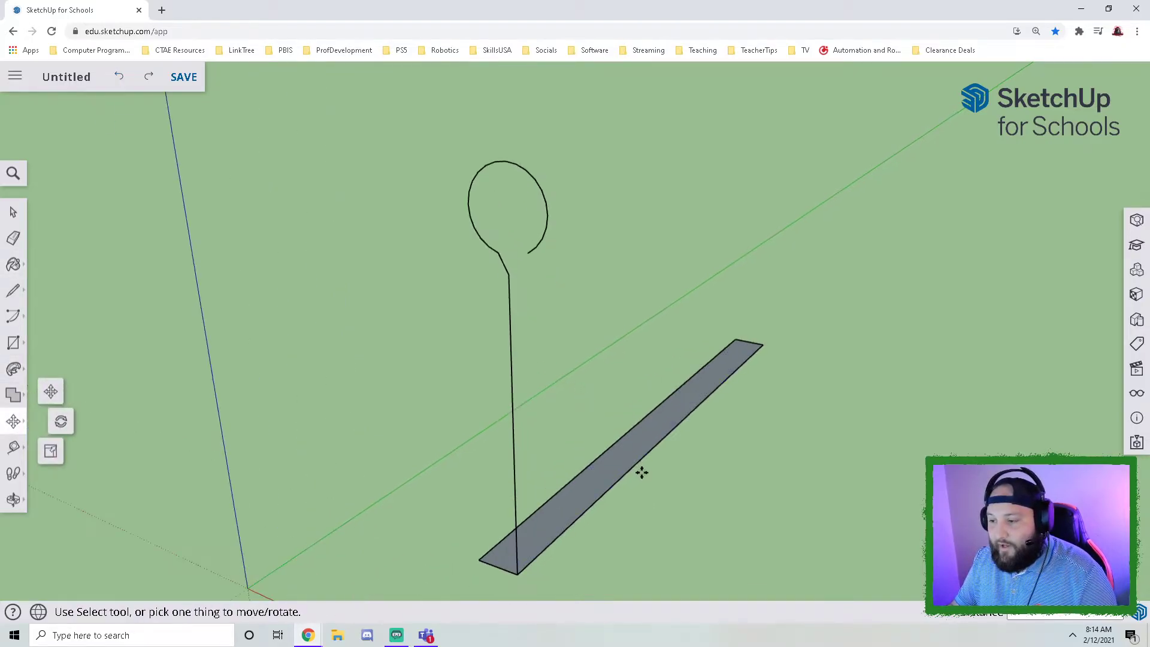
{"action": "left_click", "coordinate": [614, 449]}
{"action": "left_click", "coordinate": [623, 453]}
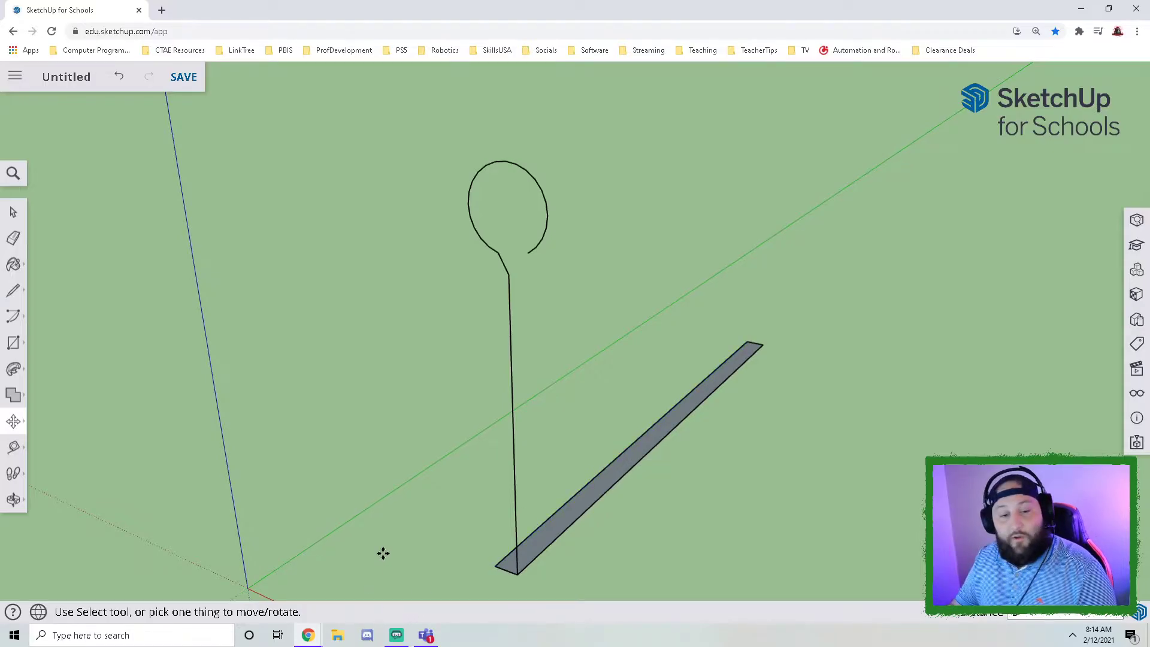
{"action": "left_click", "coordinate": [595, 479]}
{"action": "left_click", "coordinate": [596, 480]}
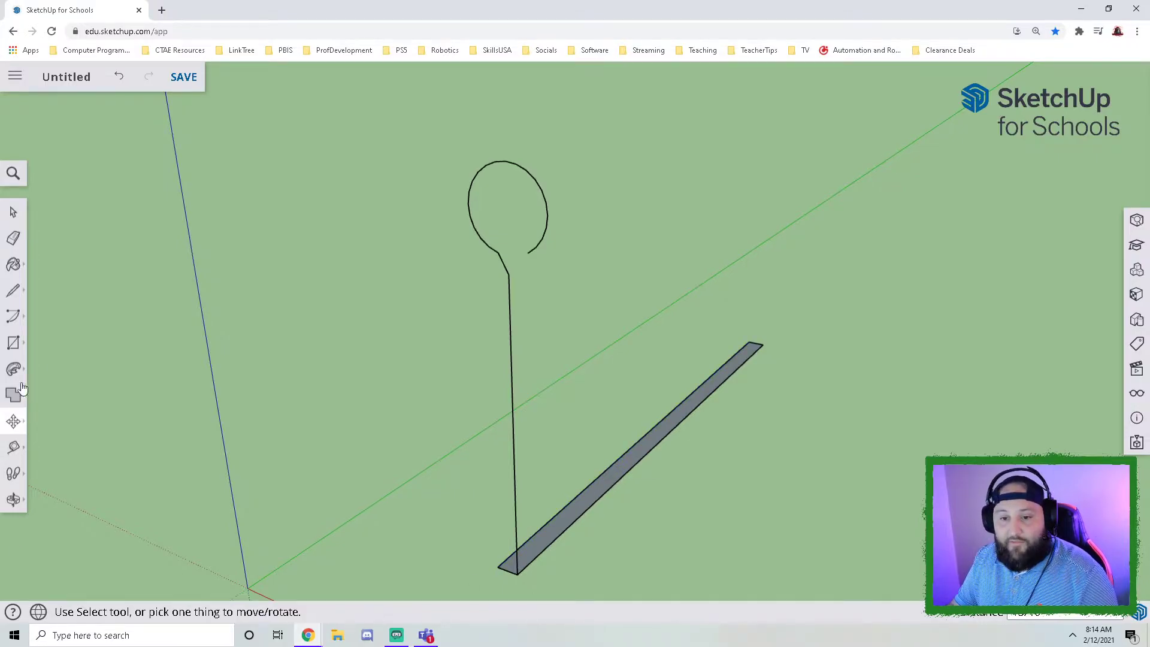
Step: Select the whole loop-and-stem path and extrude the narrowed rectangle along it with Follow Me
{"action": "left_click", "coordinate": [14, 214]}
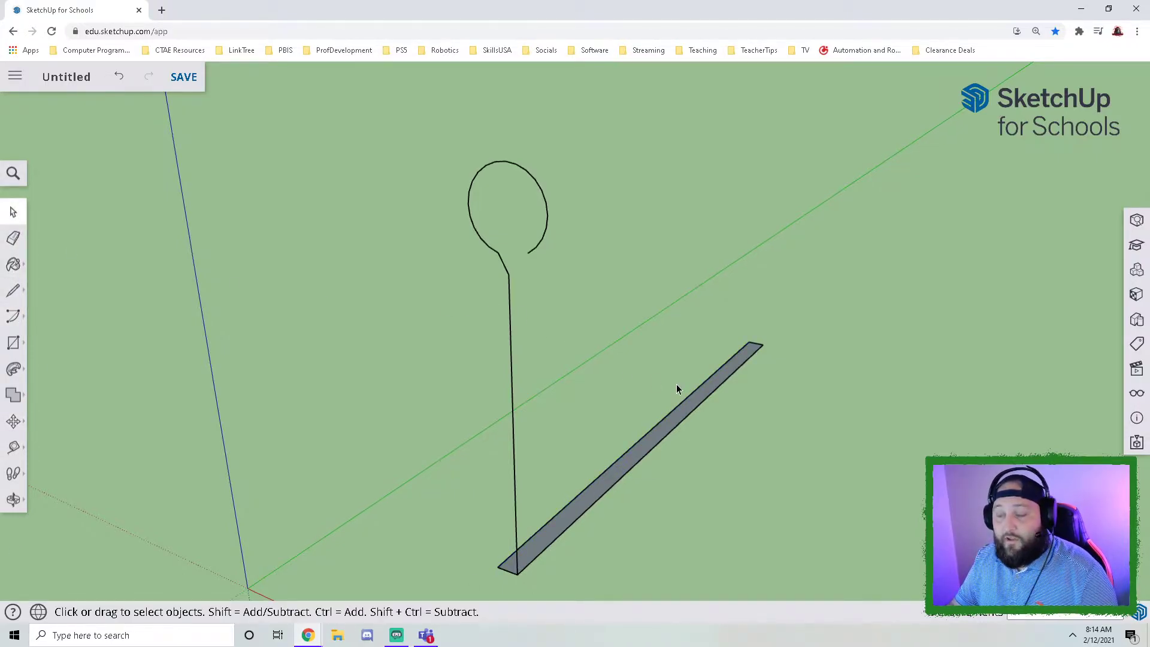
{"action": "left_click_drag", "start_coordinate": [480, 183], "coordinate": [390, 90]}
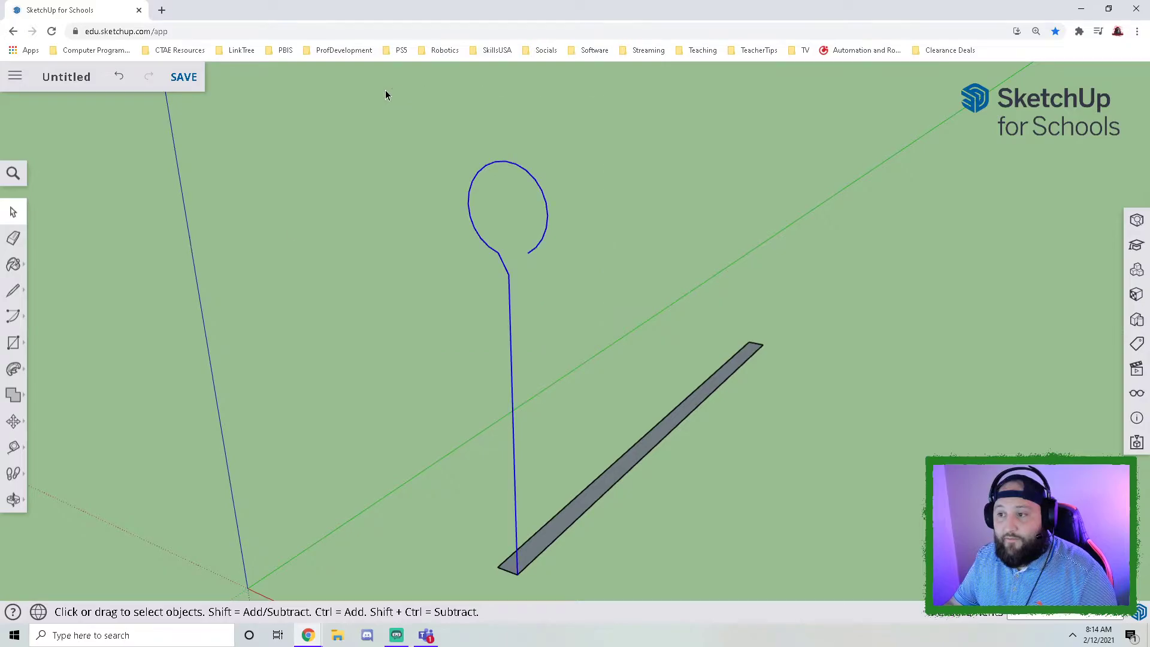
{"action": "scroll", "coordinate": [359, 336], "scroll_direction": "down", "scroll_amount": 3}
{"action": "left_click", "coordinate": [9, 370]}
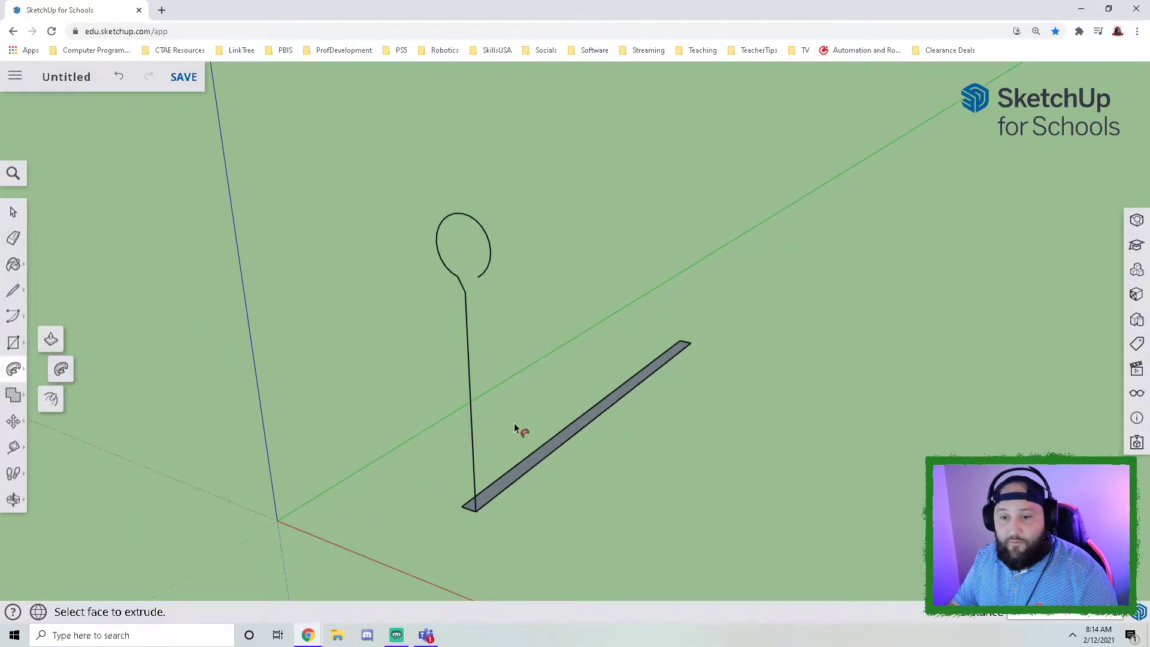
{"action": "left_click", "coordinate": [552, 447]}
{"action": "middle_click_drag", "start_coordinate": [422, 498], "coordinate": [471, 497]}
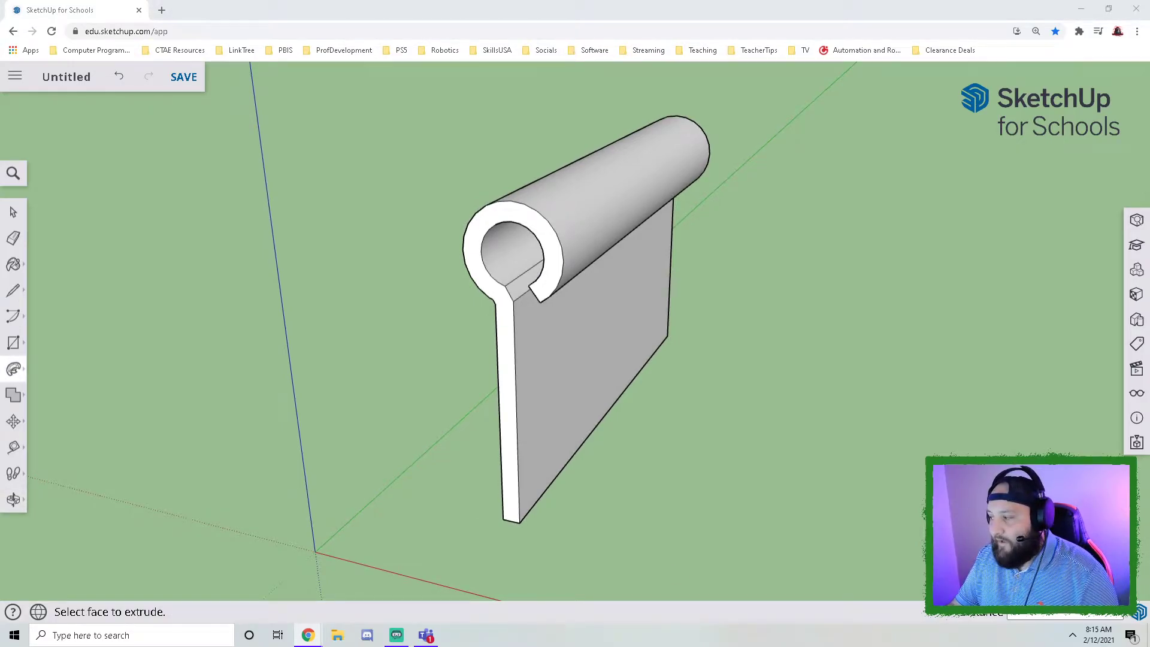
{"action": "middle_click_drag", "start_coordinate": [488, 382], "coordinate": [363, 388]}
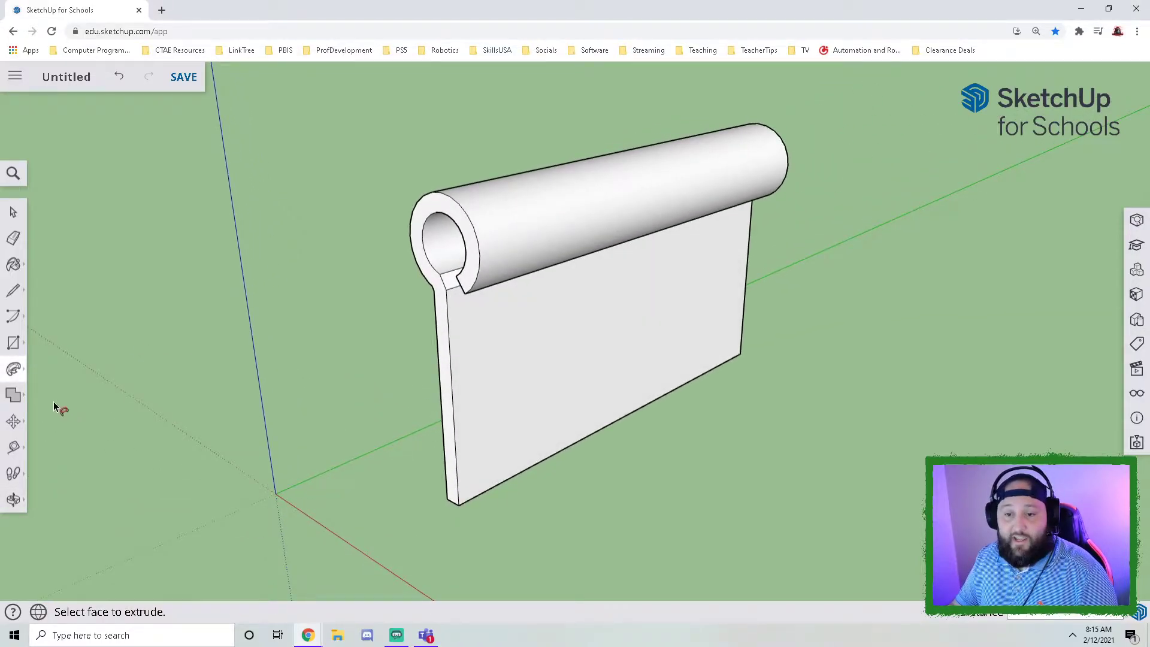
Step: Try a 2-point arc tangent to both edges at the plate's lower corner nearest the origin, and undo it
{"action": "left_click", "coordinate": [14, 318]}
{"action": "left_click", "coordinate": [66, 300]}
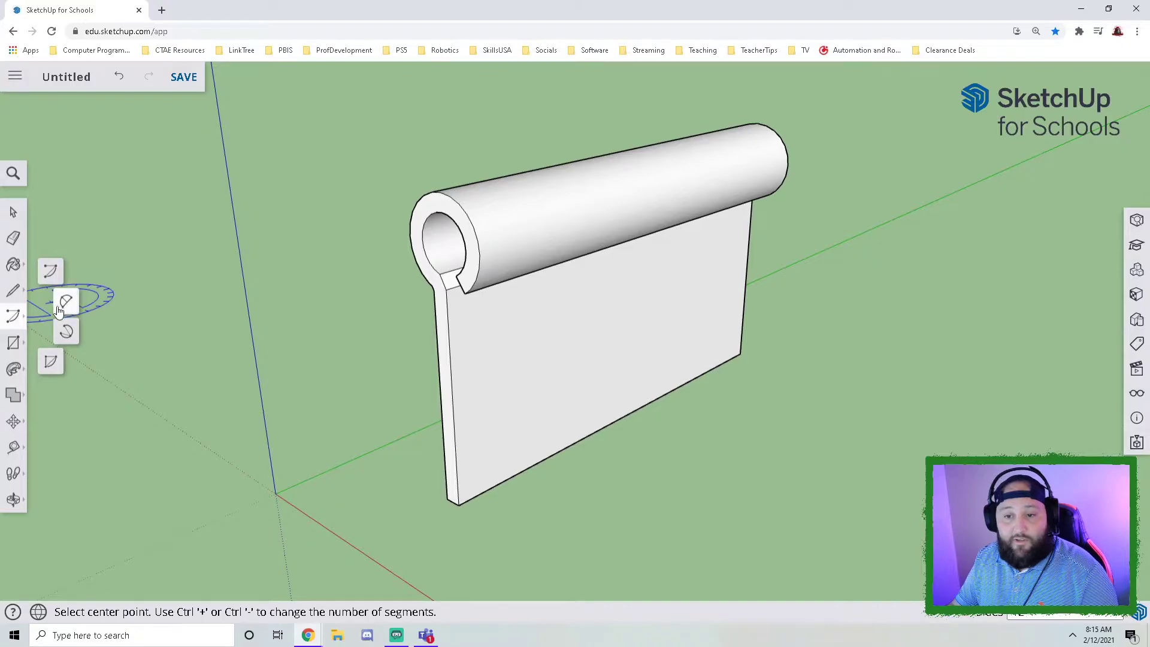
{"action": "left_click", "coordinate": [13, 213]}
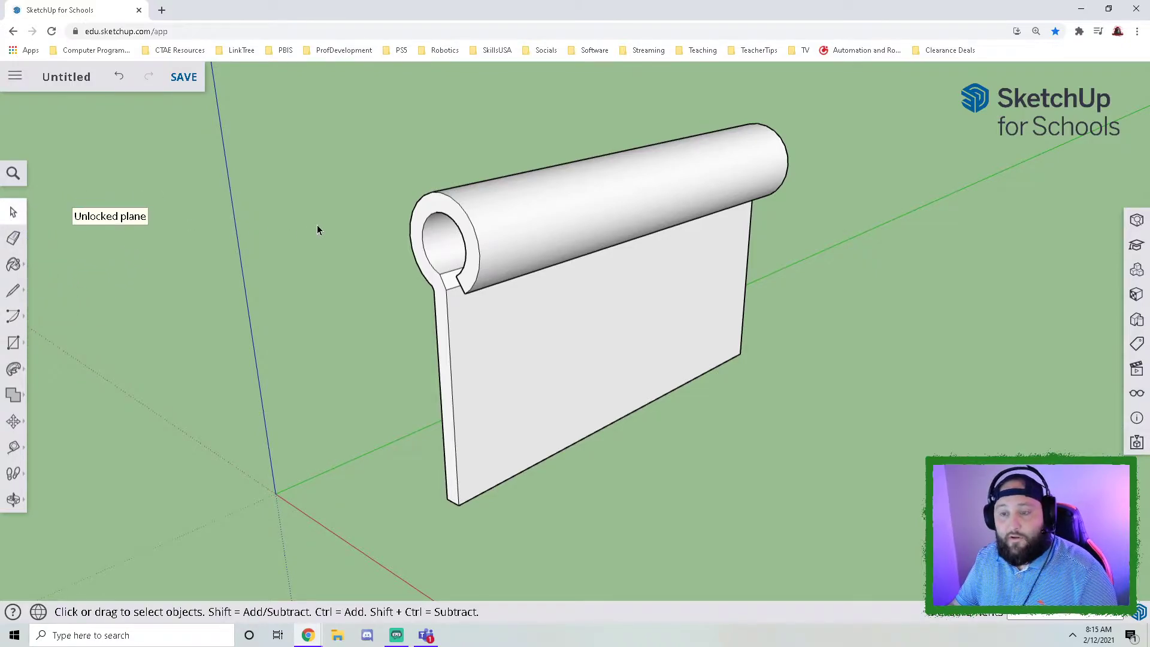
{"action": "key", "text": "a"}
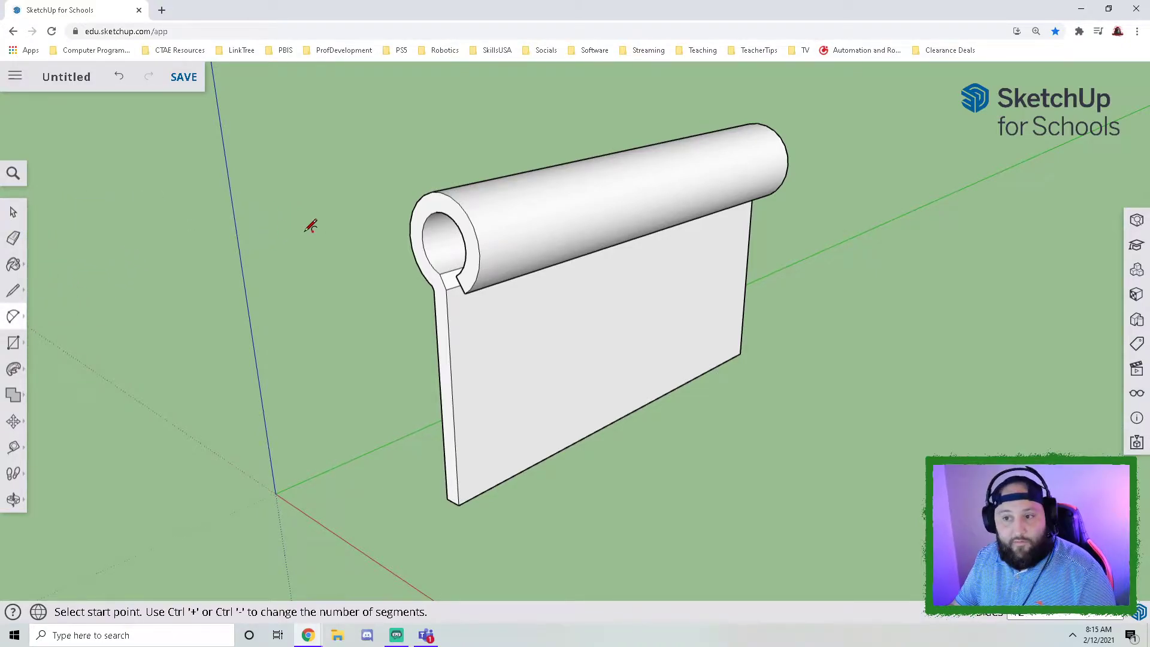
{"action": "middle_click_drag", "start_coordinate": [581, 547], "coordinate": [395, 415]}
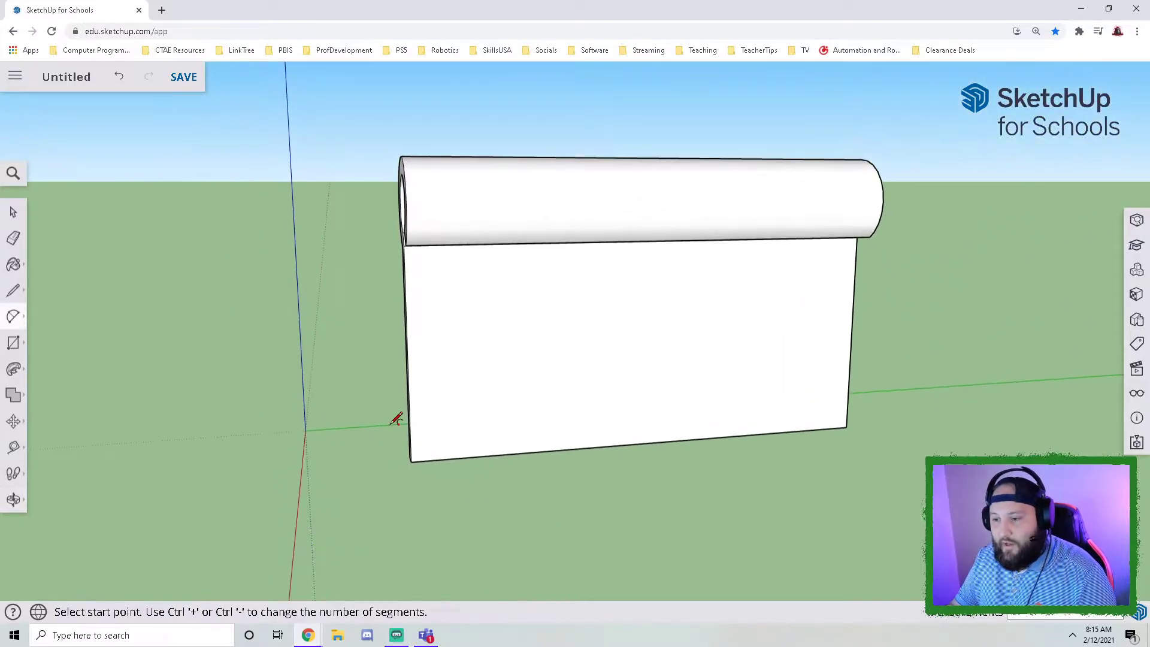
{"action": "left_click", "coordinate": [409, 393]}
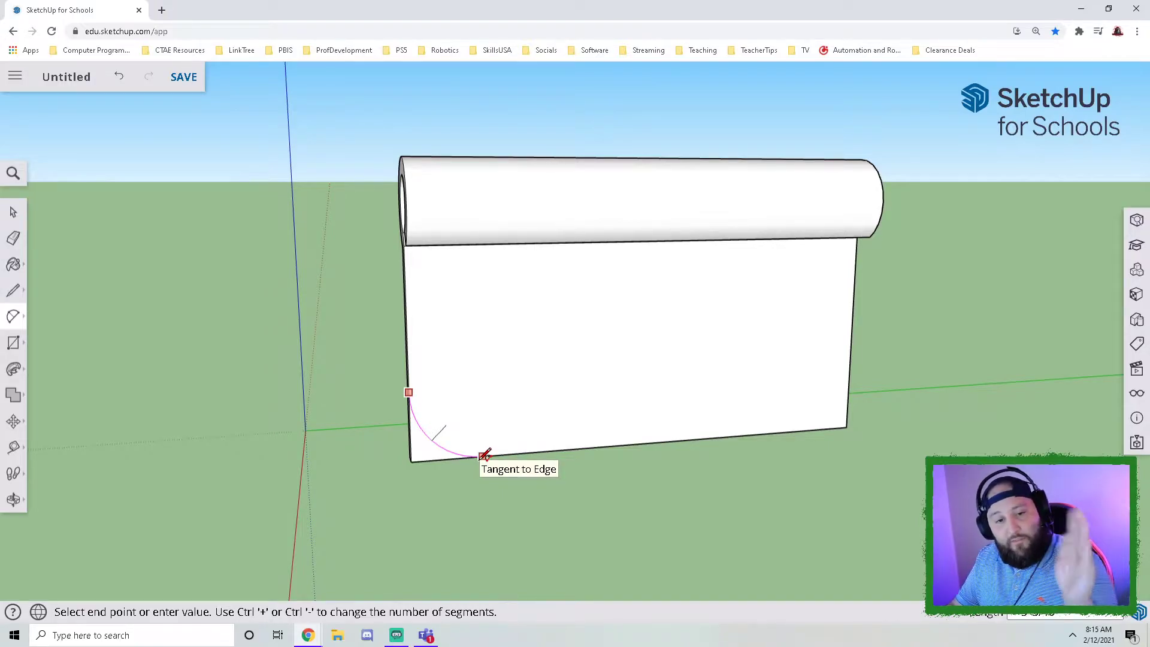
{"action": "left_click", "coordinate": [483, 457]}
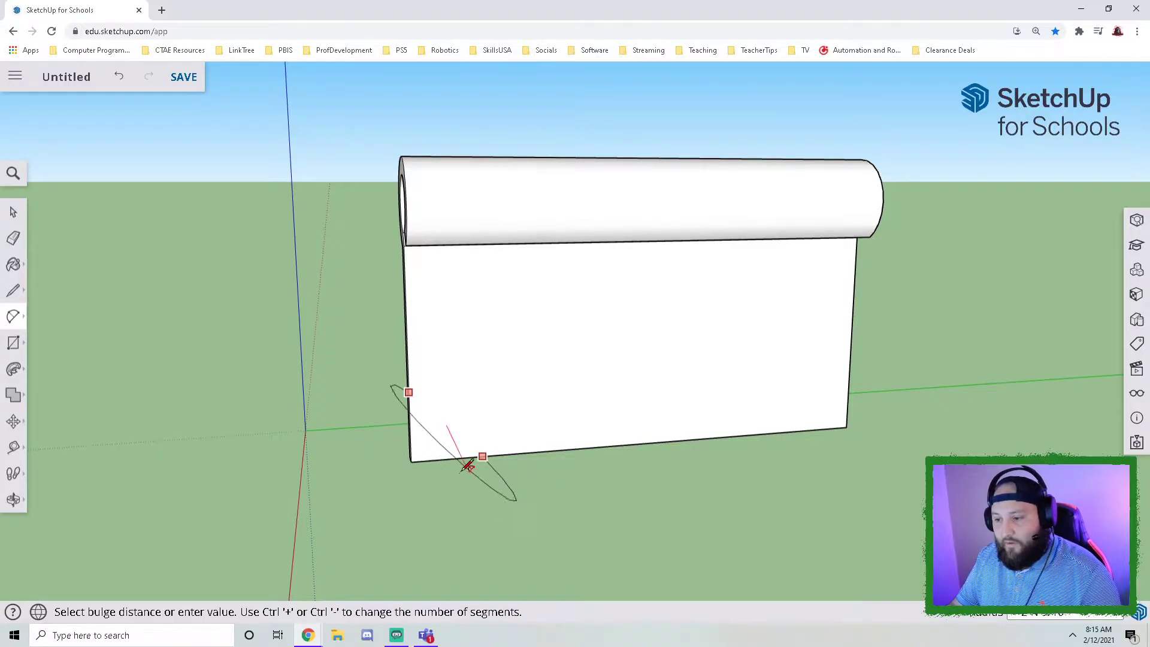
{"action": "left_click", "coordinate": [438, 443]}
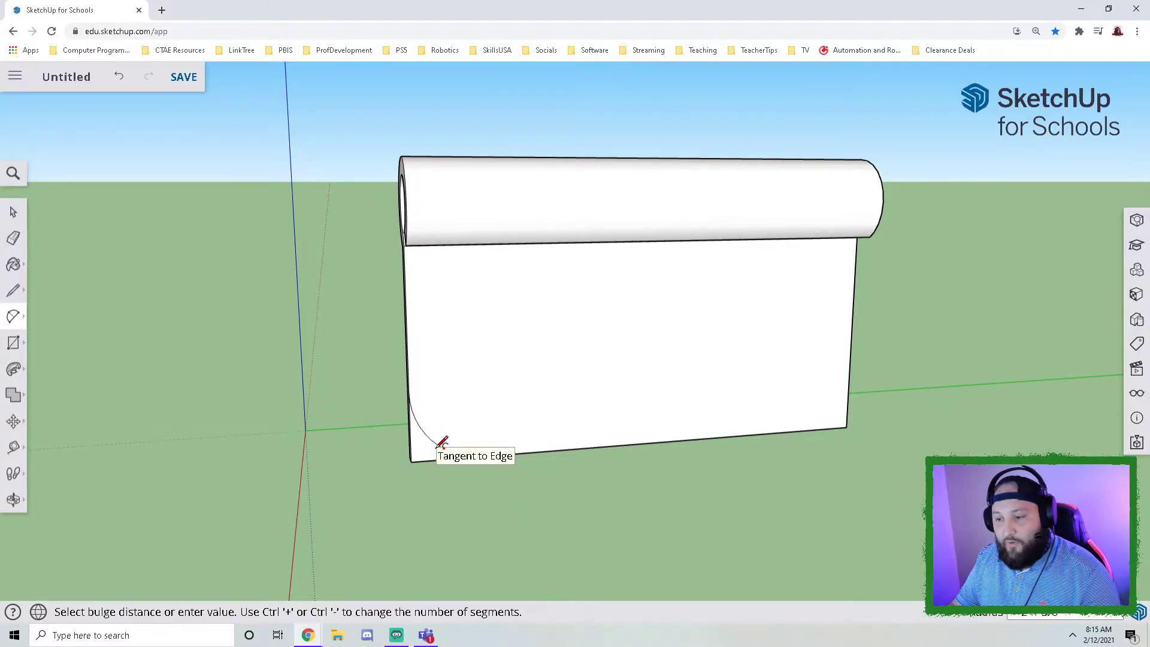
{"action": "key", "text": "o"}
{"action": "left_click_drag", "start_coordinate": [423, 503], "coordinate": [498, 483]}
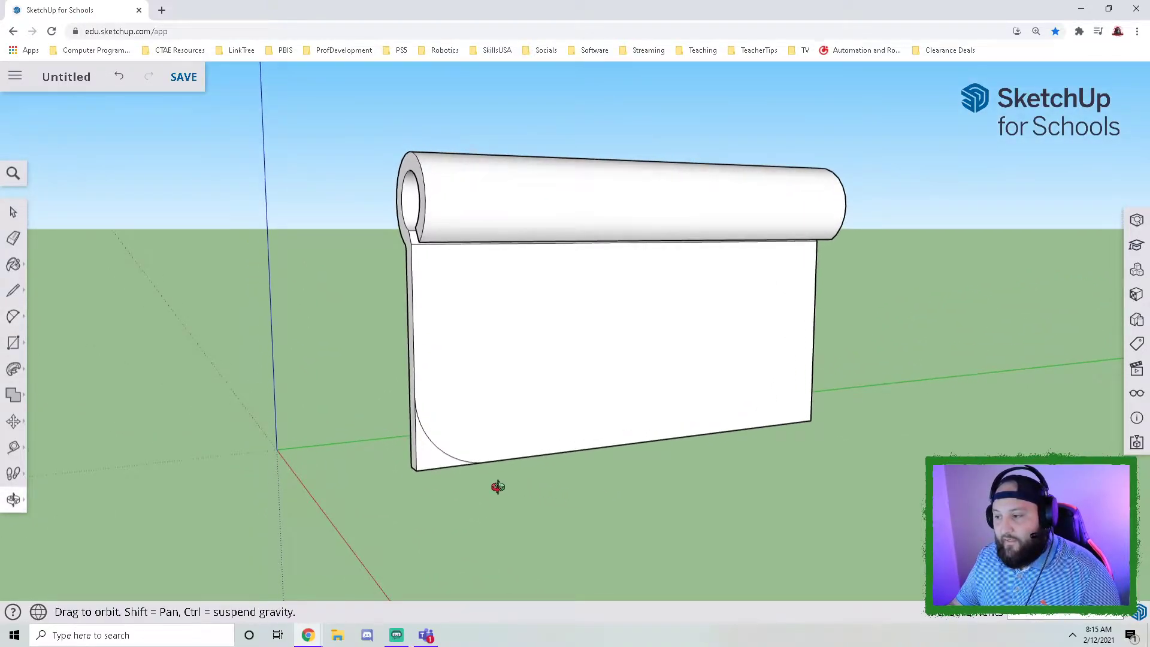
{"action": "key", "text": "a"}
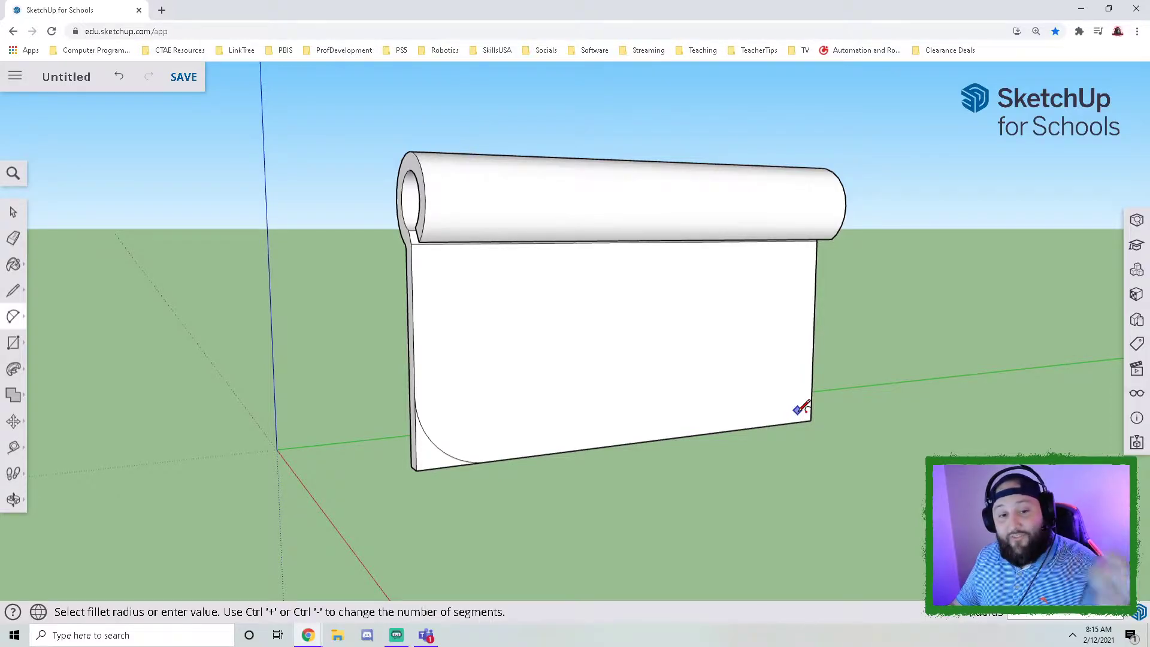
{"action": "left_click", "coordinate": [811, 379]}
{"action": "key", "text": "ctrl+z"}
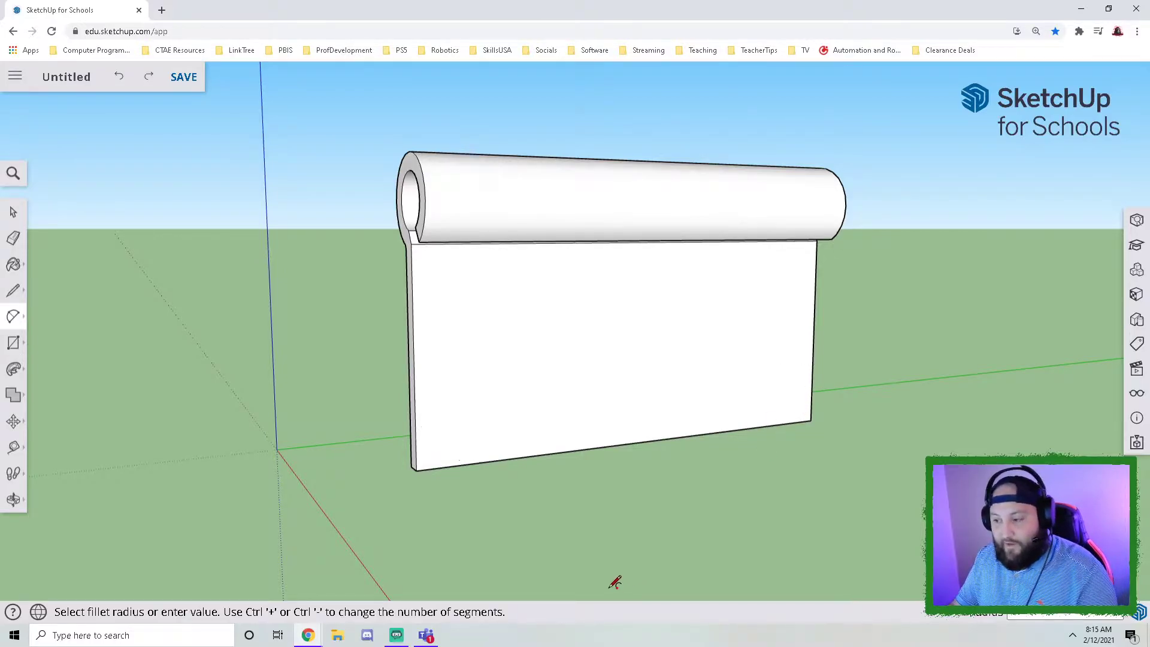
Step: Draw a 2-point arc tangent to both edges across the plate's lower corner nearest the origin, and repeat it on the other lower corner
{"action": "left_click", "coordinate": [416, 411]}
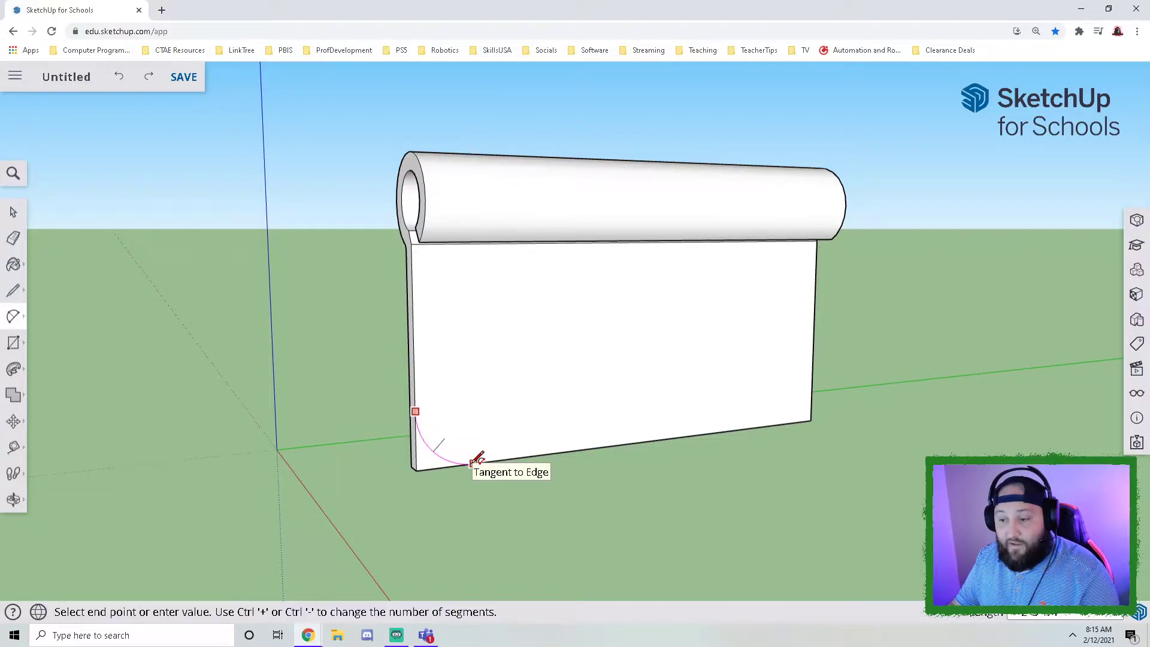
{"action": "left_click", "coordinate": [473, 463]}
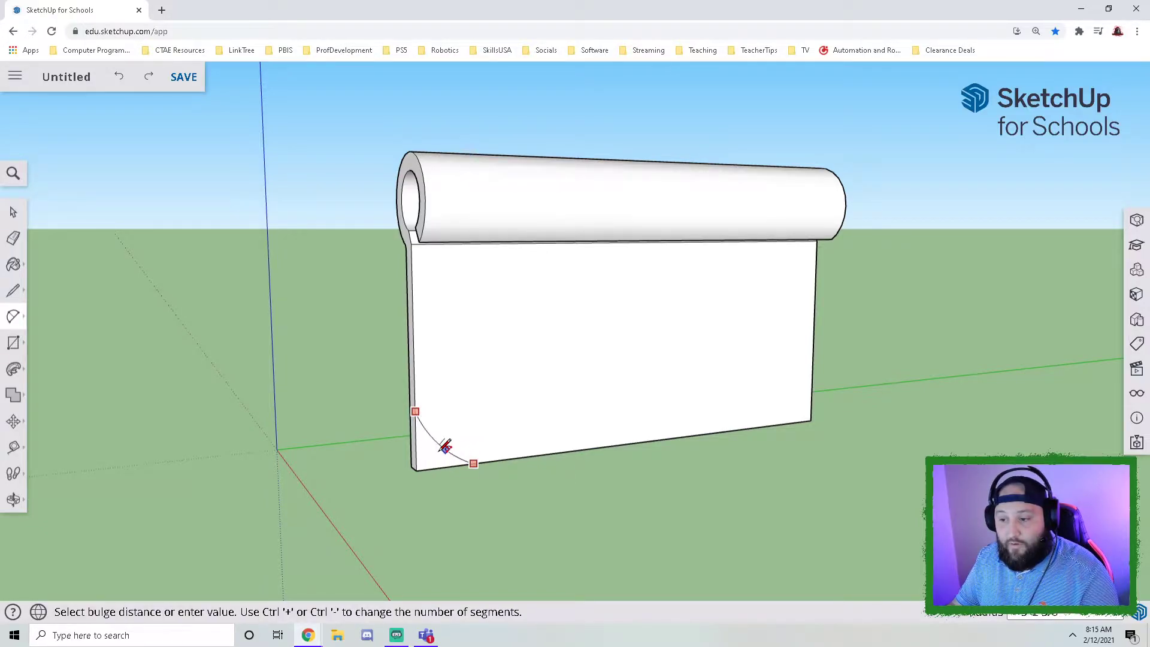
{"action": "left_click", "coordinate": [437, 447]}
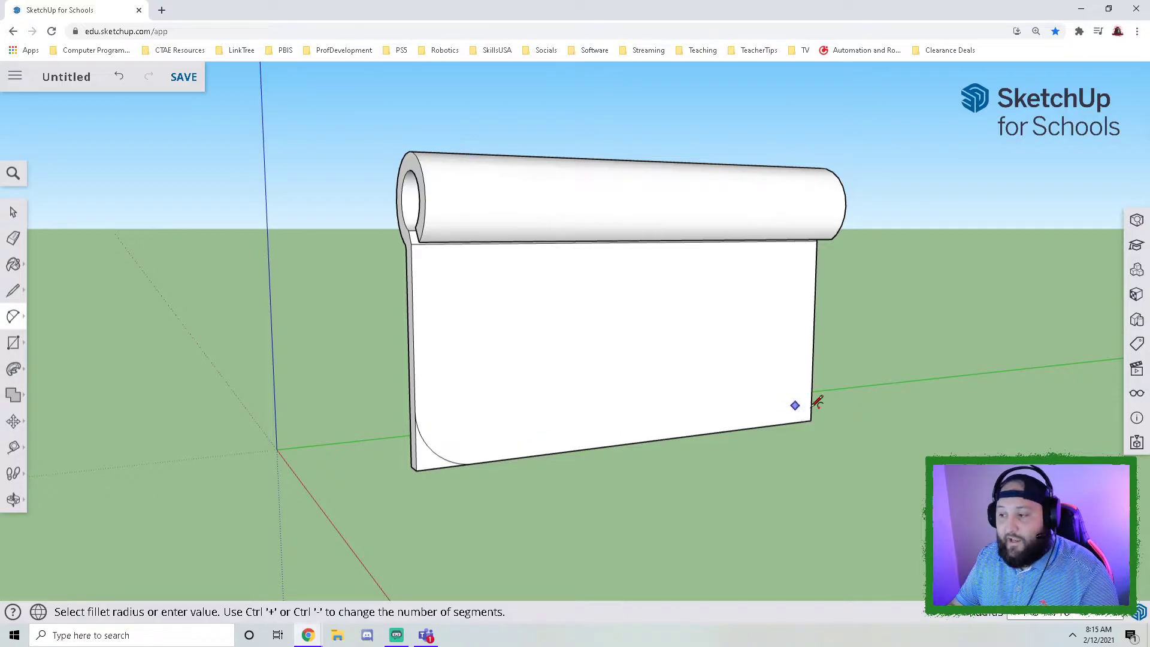
{"action": "double_click", "coordinate": [801, 409]}
{"action": "middle_click_drag", "start_coordinate": [847, 470], "coordinate": [839, 447]}
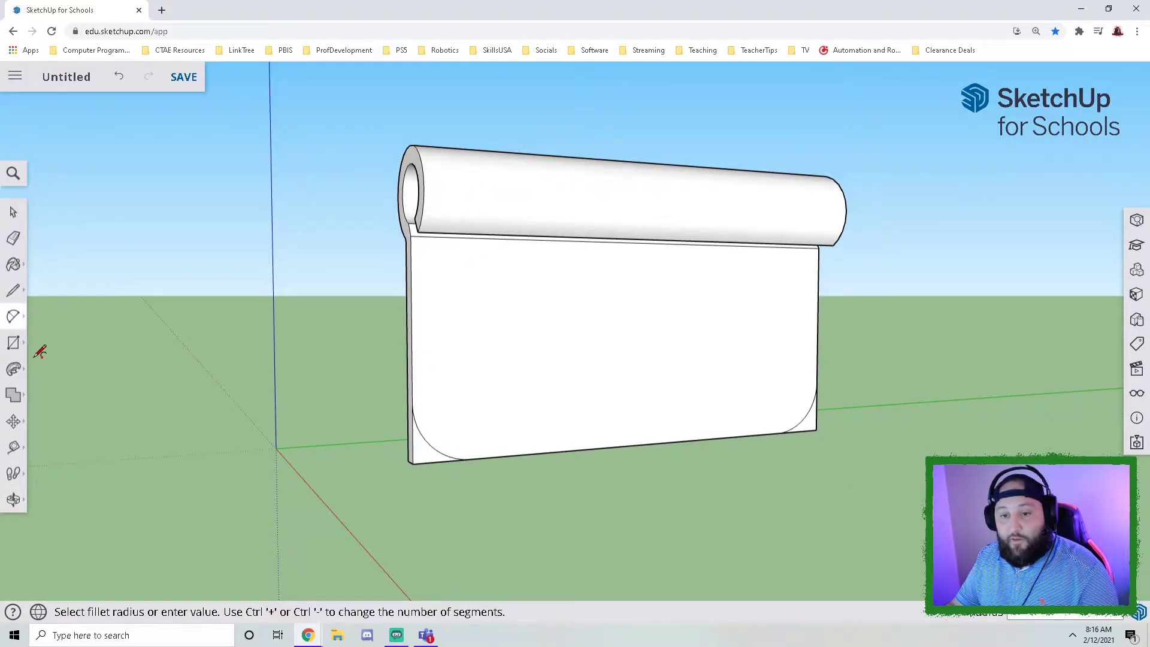
Step: Remove the waste outside the arc at the corner nearest the origin by pushing it through to the plate's back edge with Push/Pull
{"action": "left_click", "coordinate": [14, 369]}
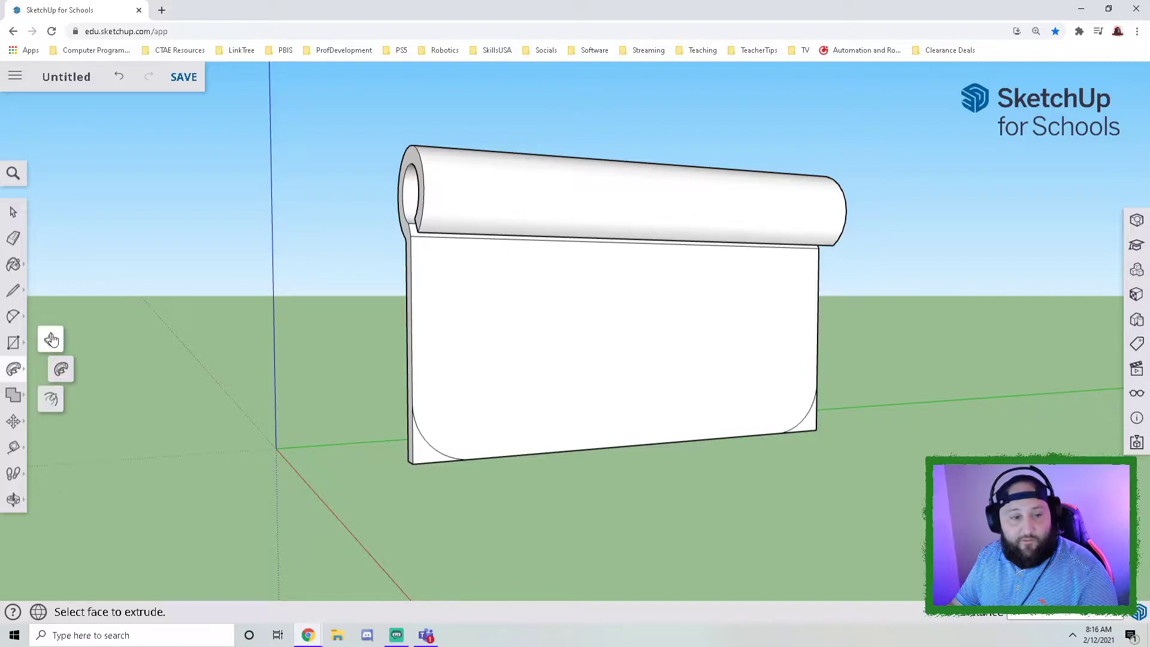
{"action": "left_click", "coordinate": [52, 339]}
{"action": "middle_click_drag", "start_coordinate": [470, 468], "coordinate": [444, 468]}
{"action": "left_click", "coordinate": [444, 468]}
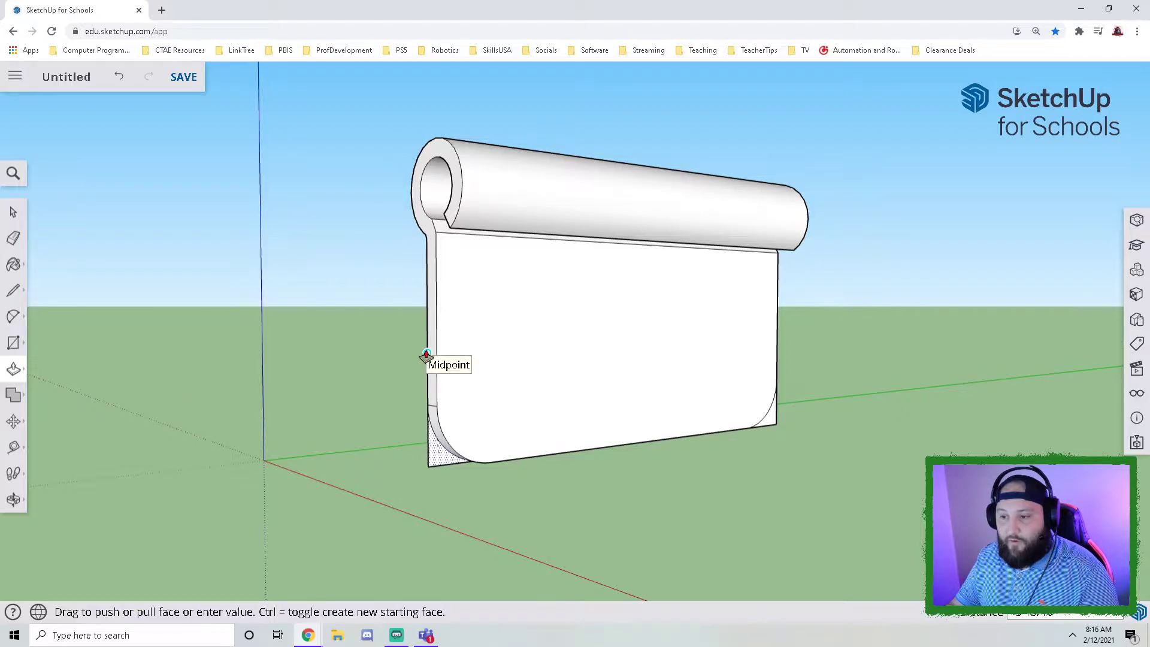
{"action": "left_click", "coordinate": [426, 356]}
Step: Cut away the waste outside the arc at the far lower corner by pushing it through the plate's full thickness
{"action": "middle_click_drag", "start_coordinate": [444, 455], "coordinate": [781, 526]}
{"action": "left_click", "coordinate": [772, 531]}
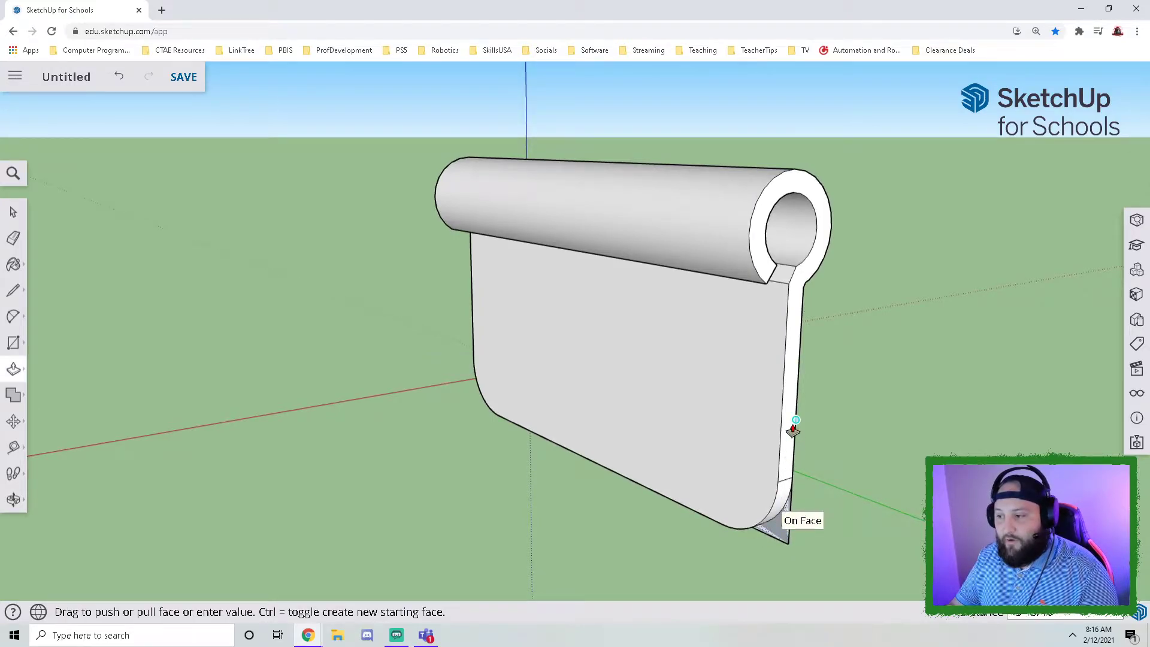
{"action": "left_click", "coordinate": [787, 484]}
{"action": "middle_click_drag", "start_coordinate": [786, 484], "coordinate": [596, 506]}
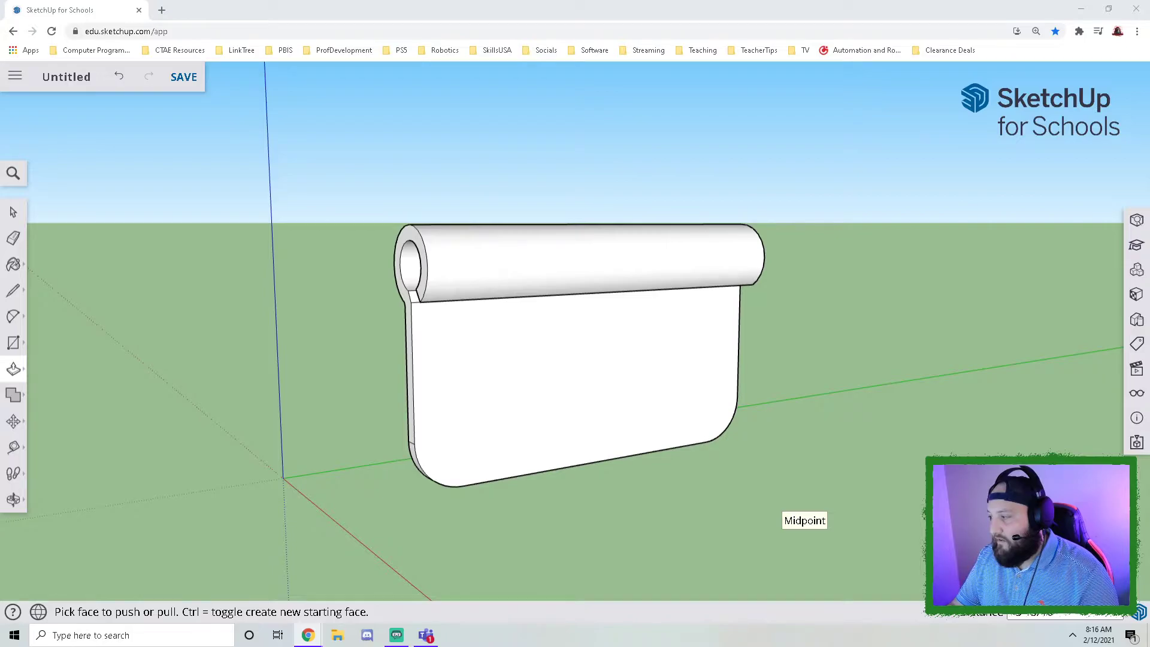
{"action": "middle_click_drag", "start_coordinate": [707, 347], "coordinate": [473, 304]}
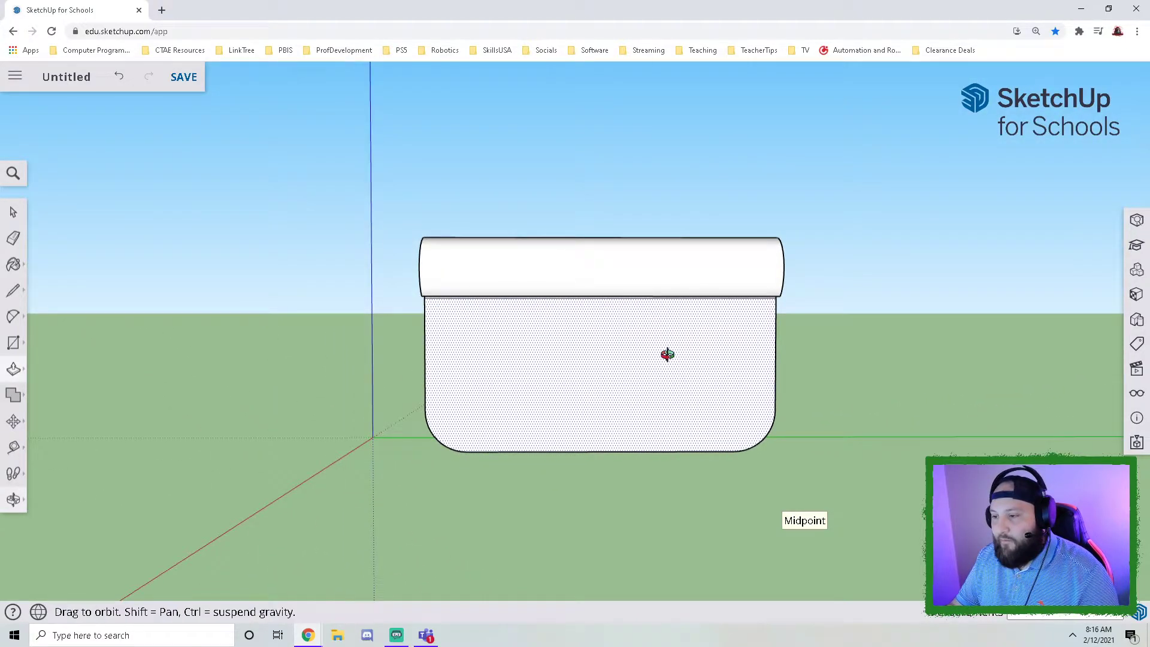
Step: Draw a circle of about 10 3/8" radius on the plate's front face, centred across its width just below the rolled loop
{"action": "scroll", "coordinate": [661, 376], "scroll_direction": "up", "scroll_amount": 2}
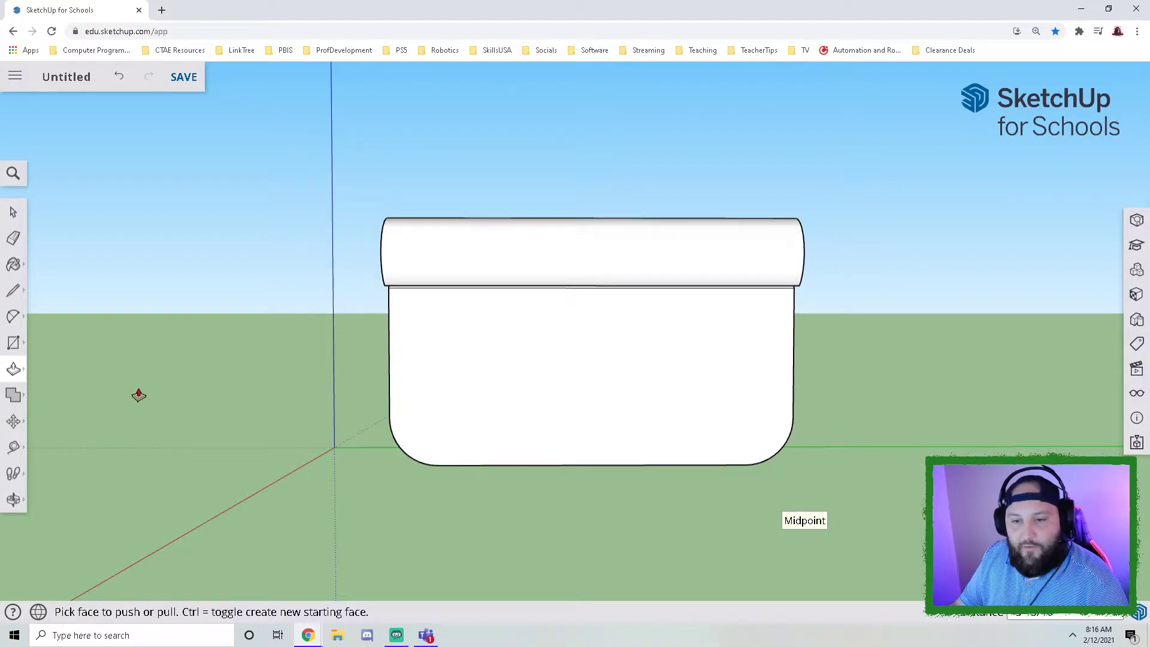
{"action": "left_click", "coordinate": [15, 343]}
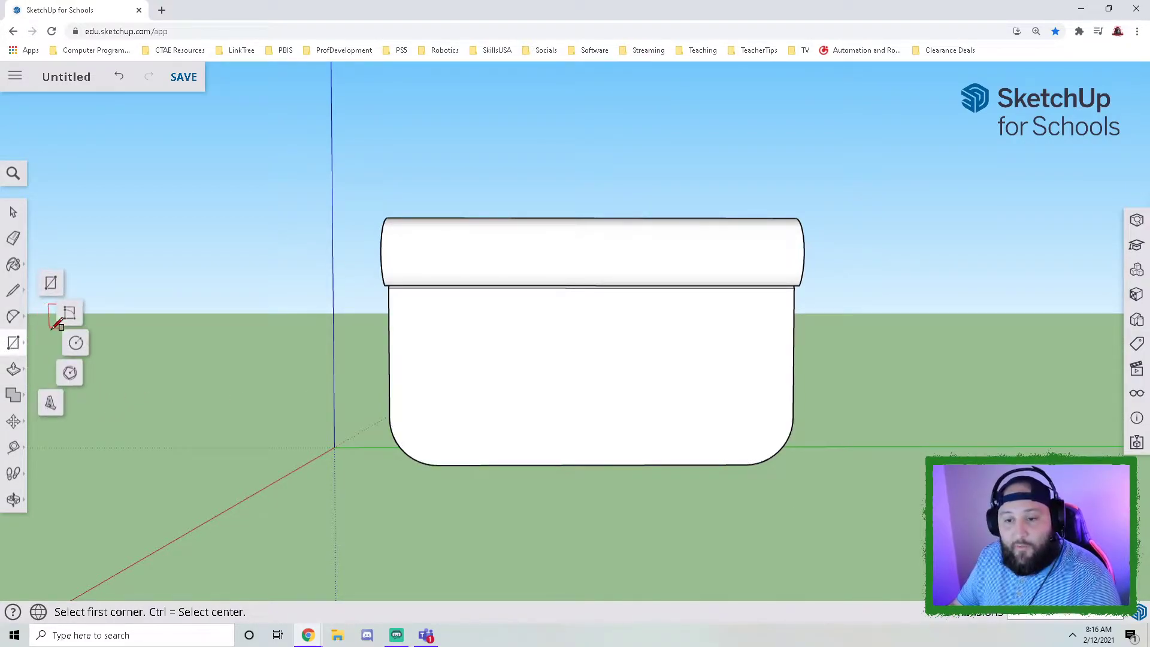
{"action": "left_click", "coordinate": [75, 342]}
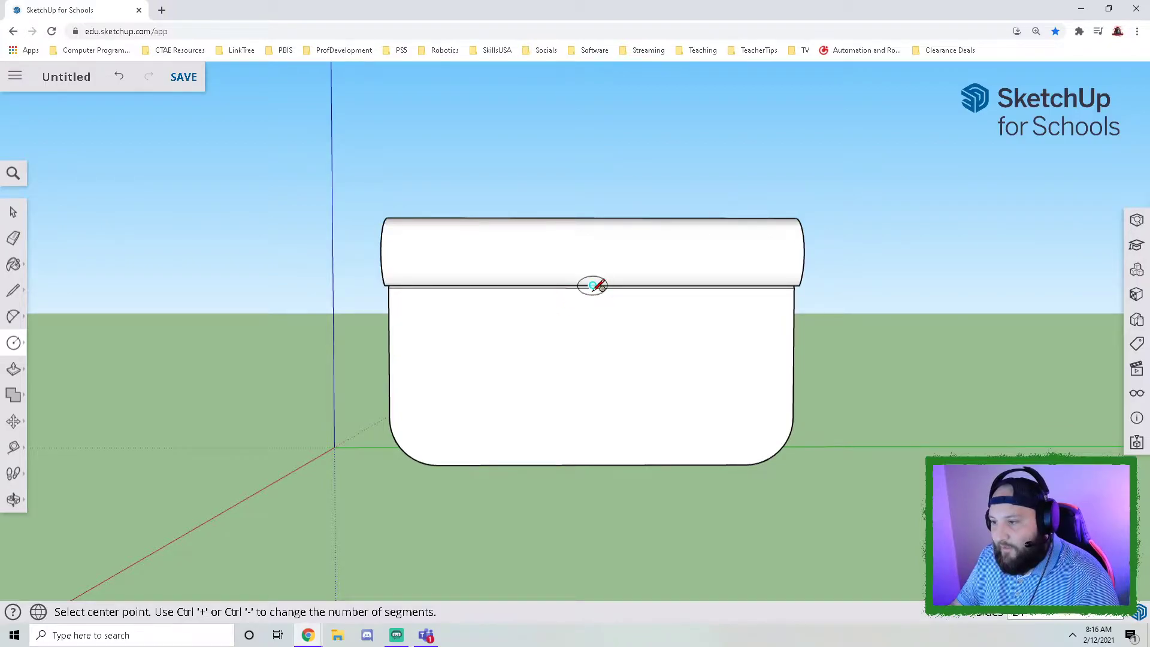
{"action": "left_click", "coordinate": [591, 333]}
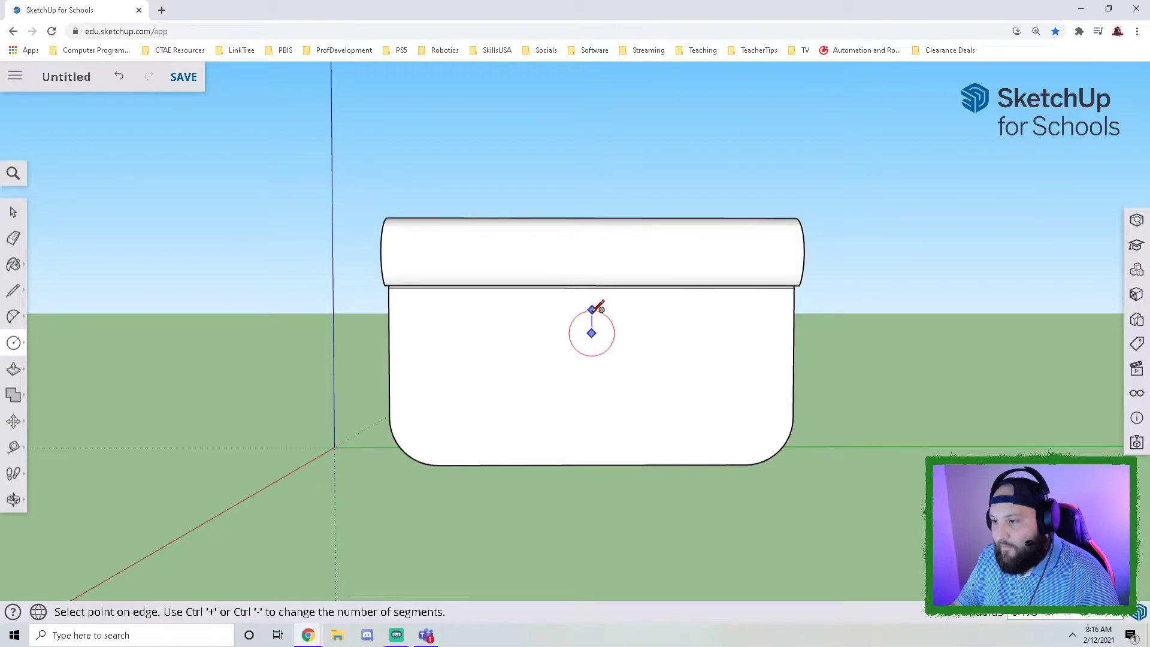
{"action": "left_click", "coordinate": [592, 309]}
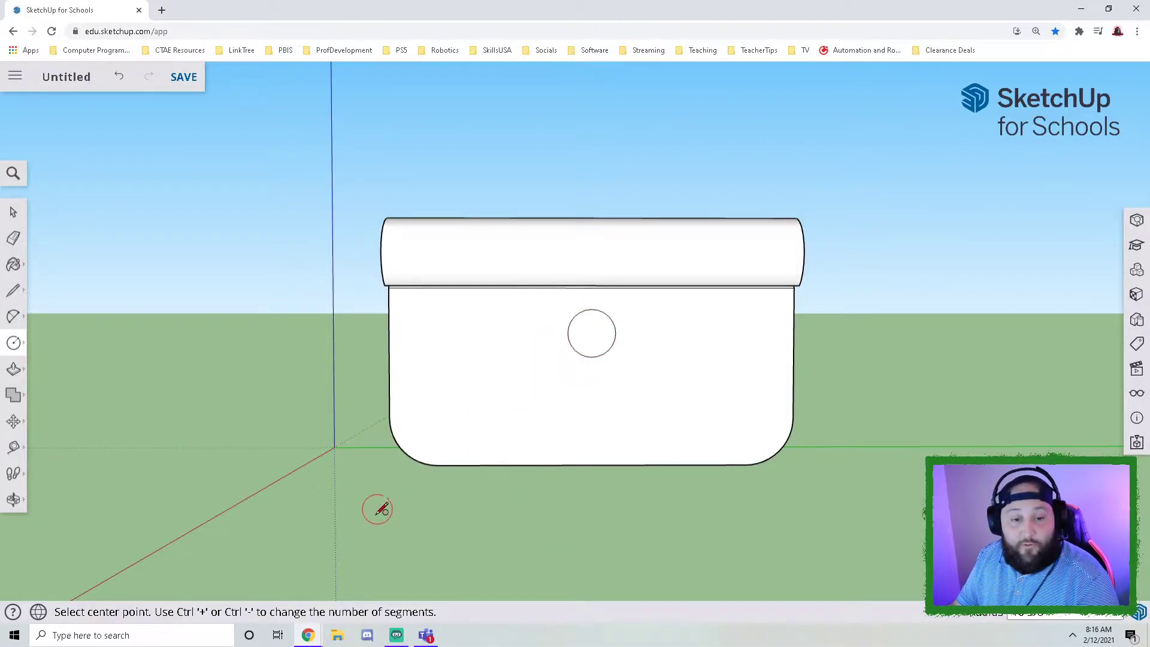
Step: Copy the circle from its centre to the plate's lower corner nearest the origin
{"action": "left_click", "coordinate": [16, 425]}
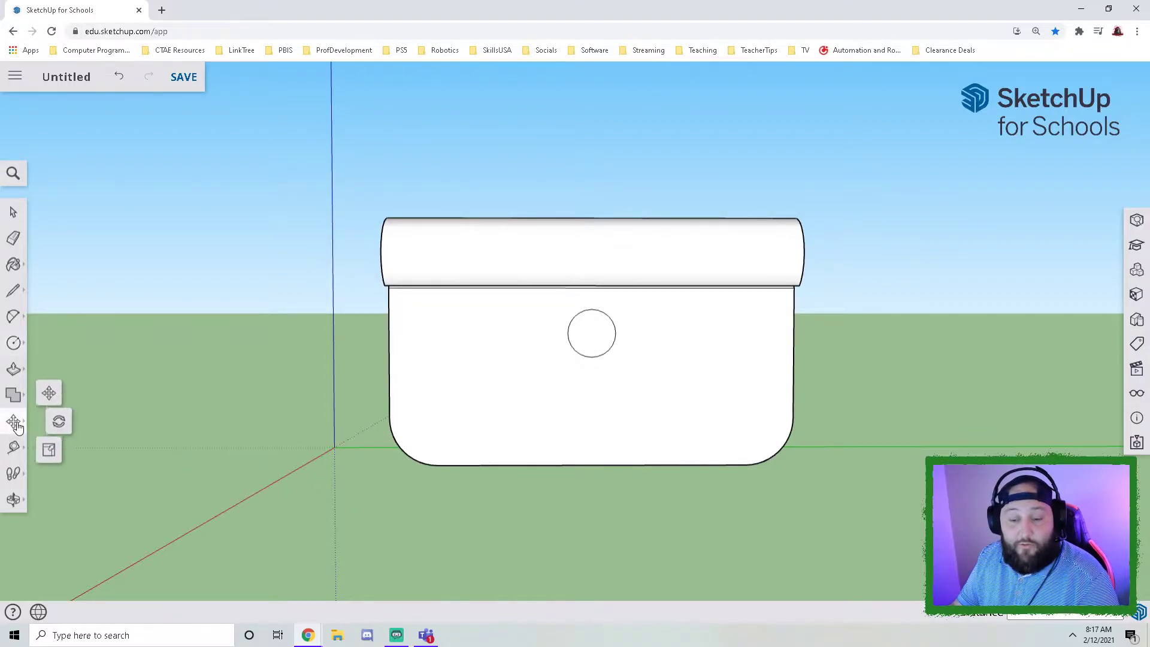
{"action": "left_click", "coordinate": [15, 214]}
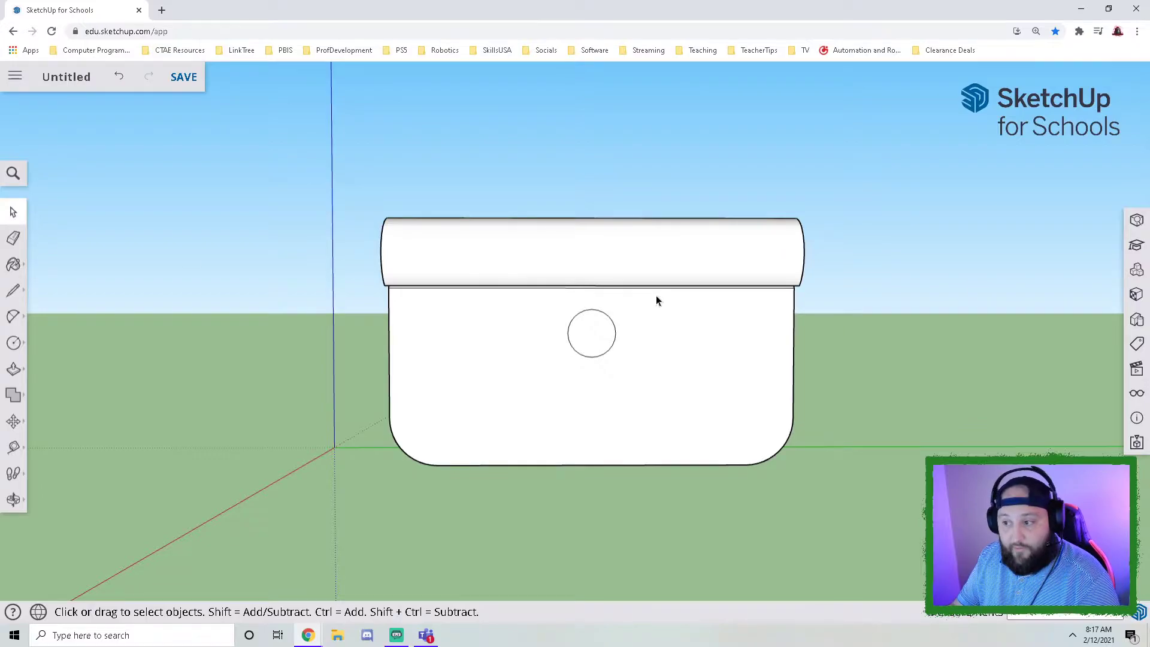
{"action": "left_click", "coordinate": [613, 324]}
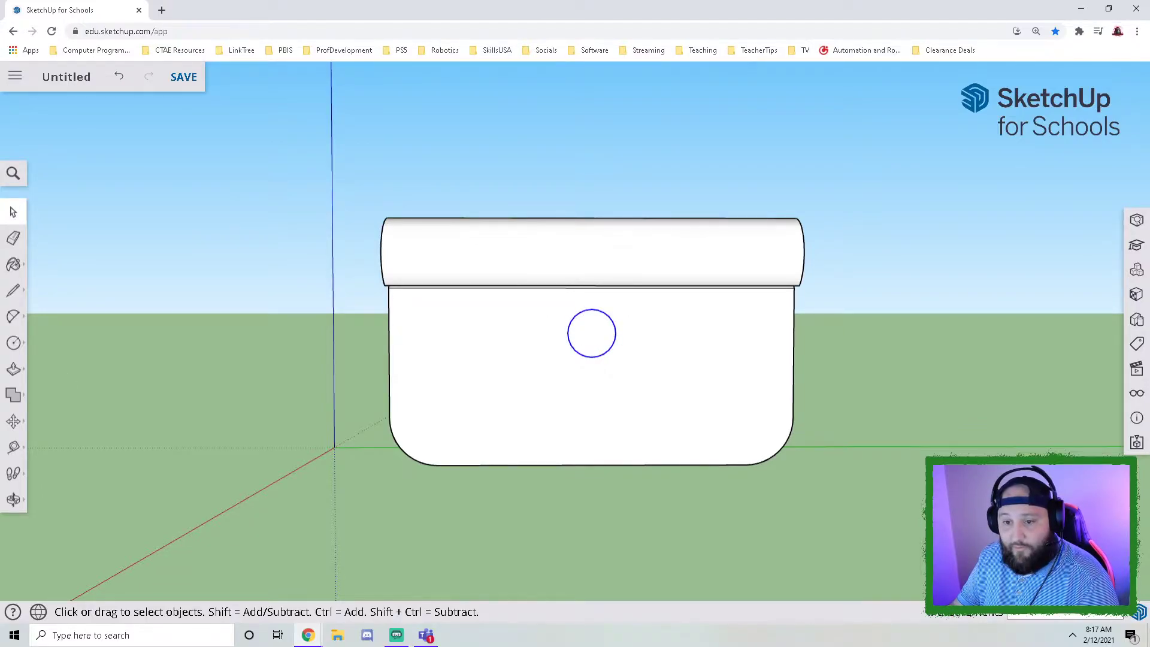
{"action": "left_click", "coordinate": [17, 422]}
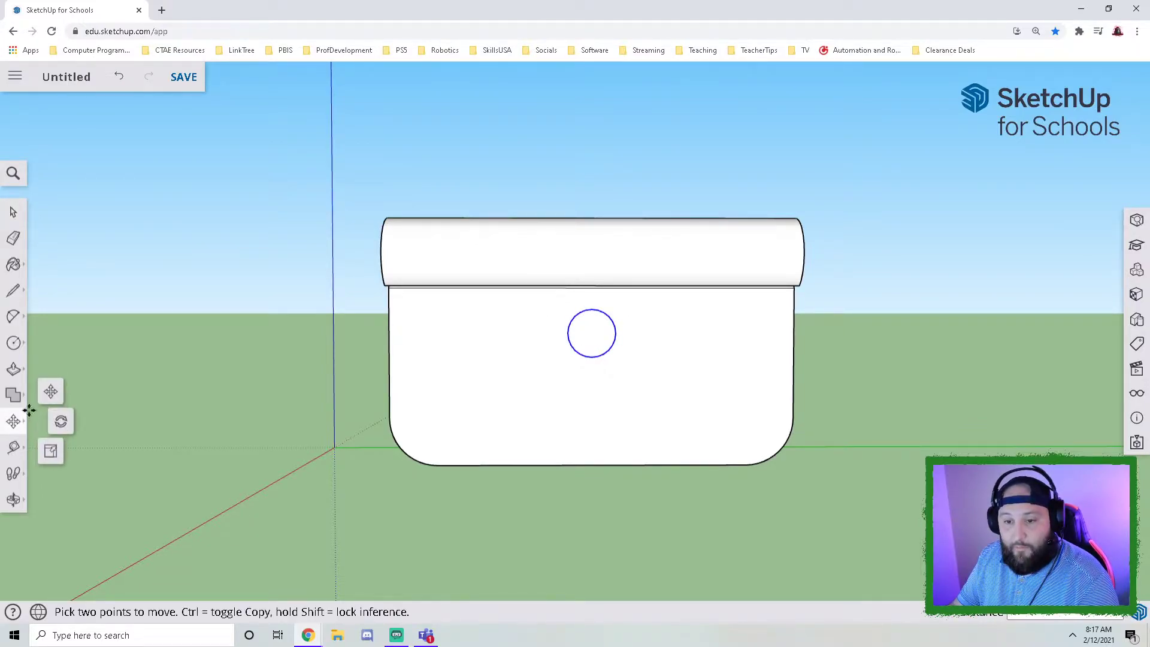
{"action": "left_click", "coordinate": [46, 401]}
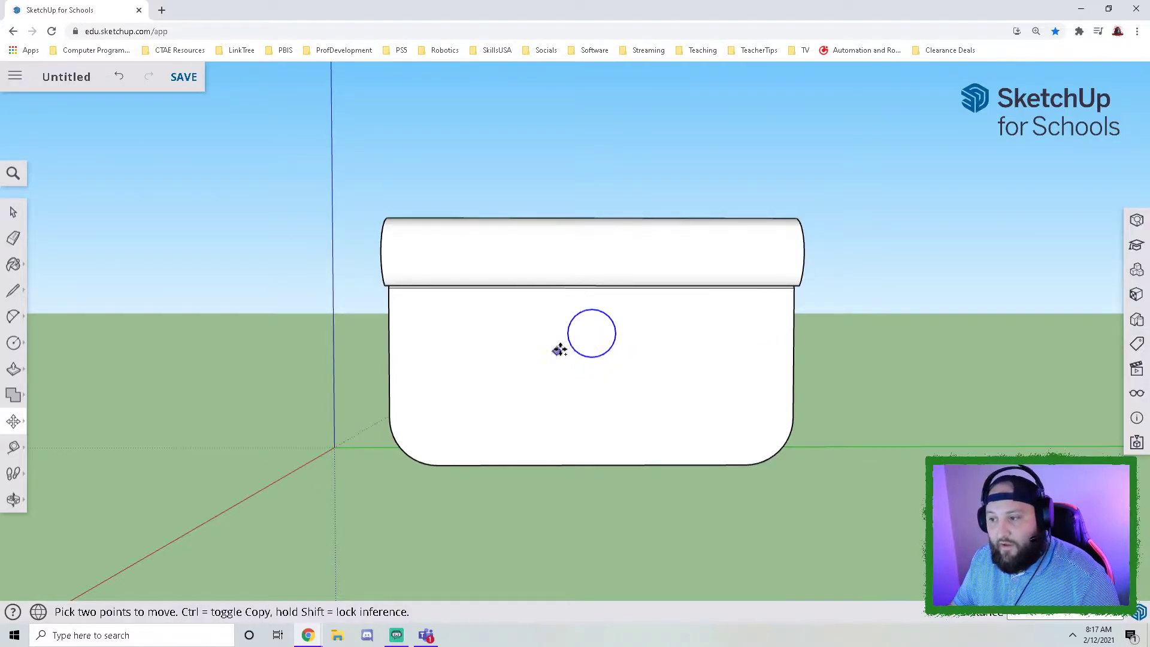
{"action": "left_click", "coordinate": [592, 333]}
{"action": "key", "text": "ctrl"}
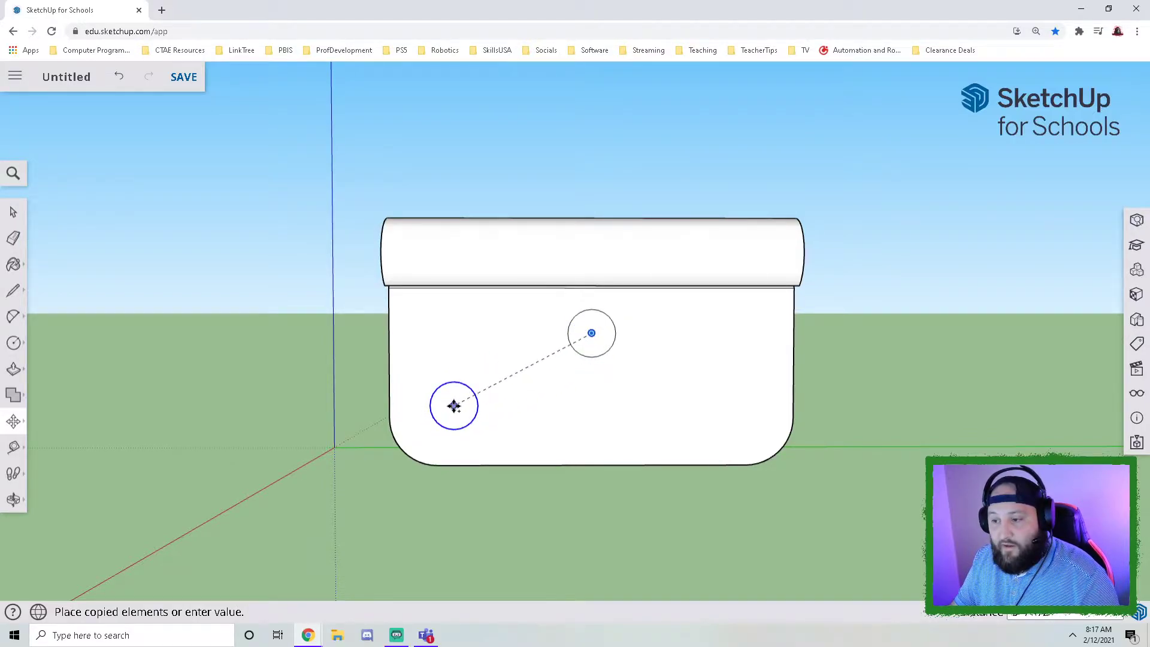
{"action": "left_click", "coordinate": [454, 406]}
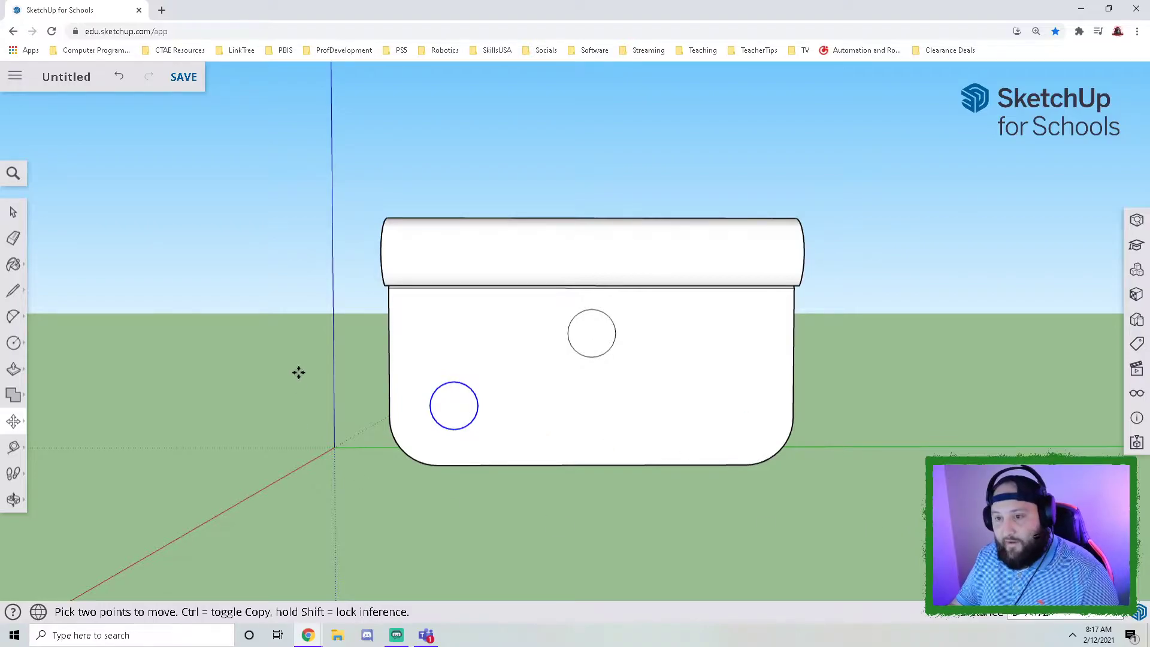
Step: Copy the upper middle circle from its centre to the plate's far lower corner
{"action": "left_click", "coordinate": [11, 213]}
{"action": "left_click", "coordinate": [593, 357]}
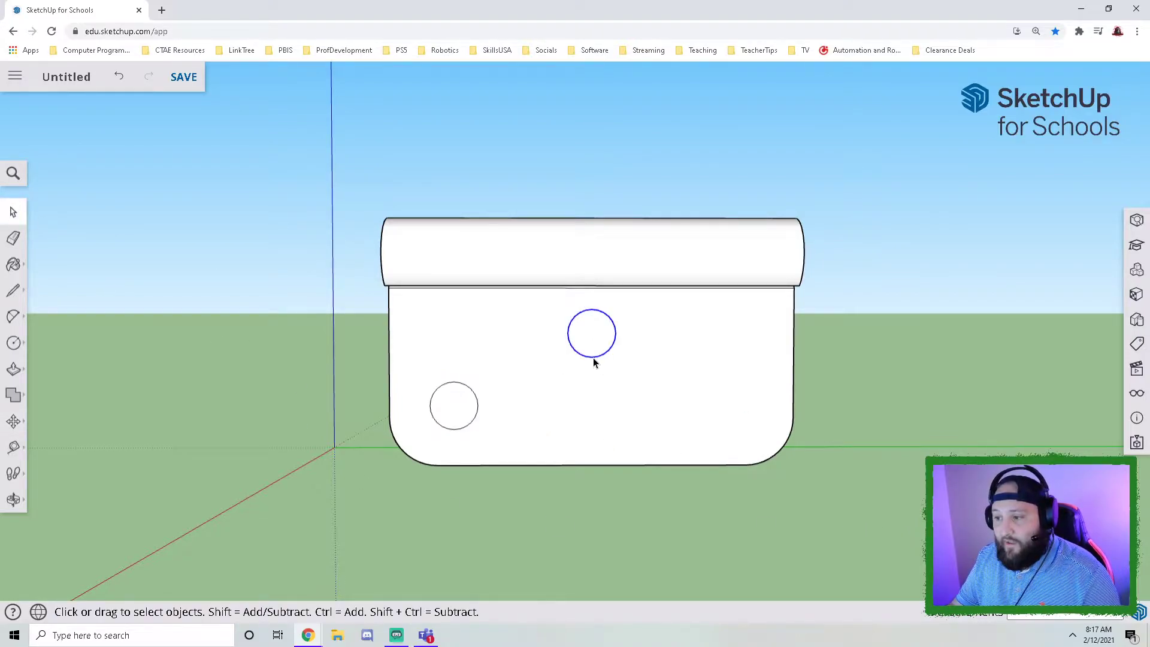
{"action": "left_click", "coordinate": [13, 421]}
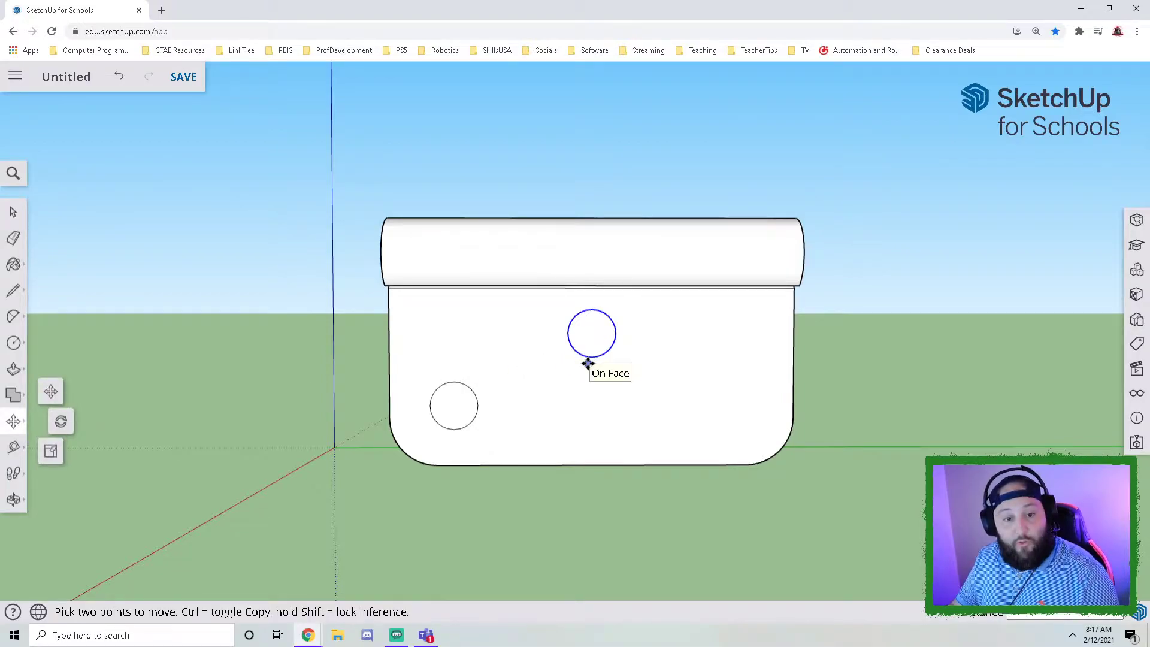
{"action": "key", "text": "ctrl"}
{"action": "left_click", "coordinate": [592, 333]}
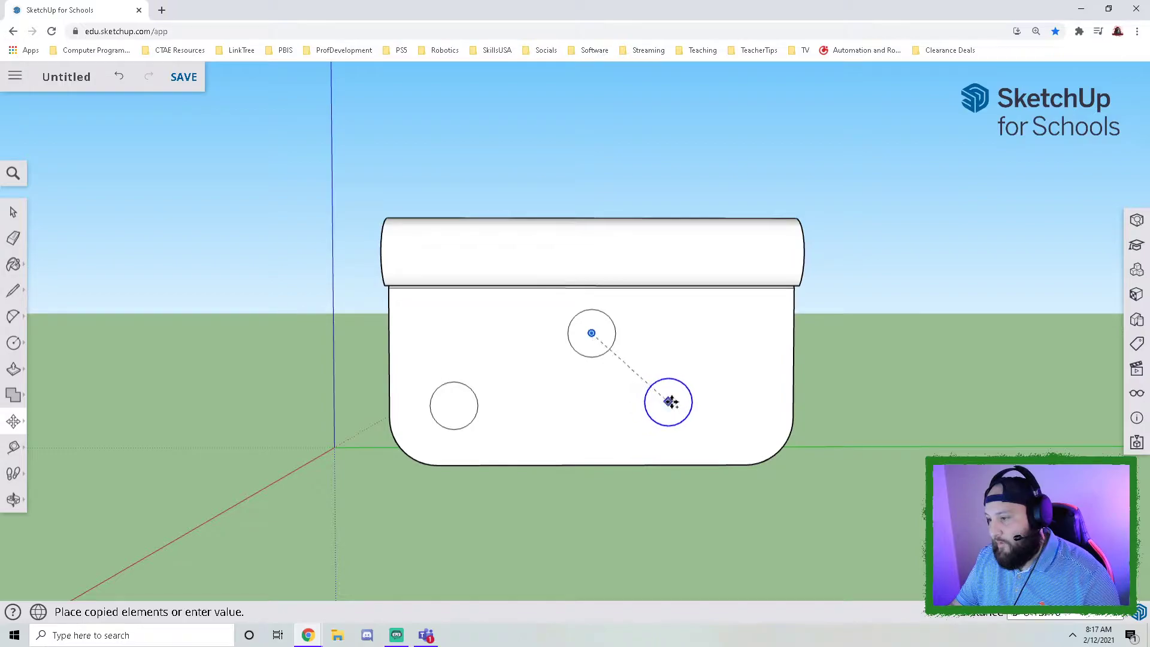
{"action": "left_click", "coordinate": [741, 407]}
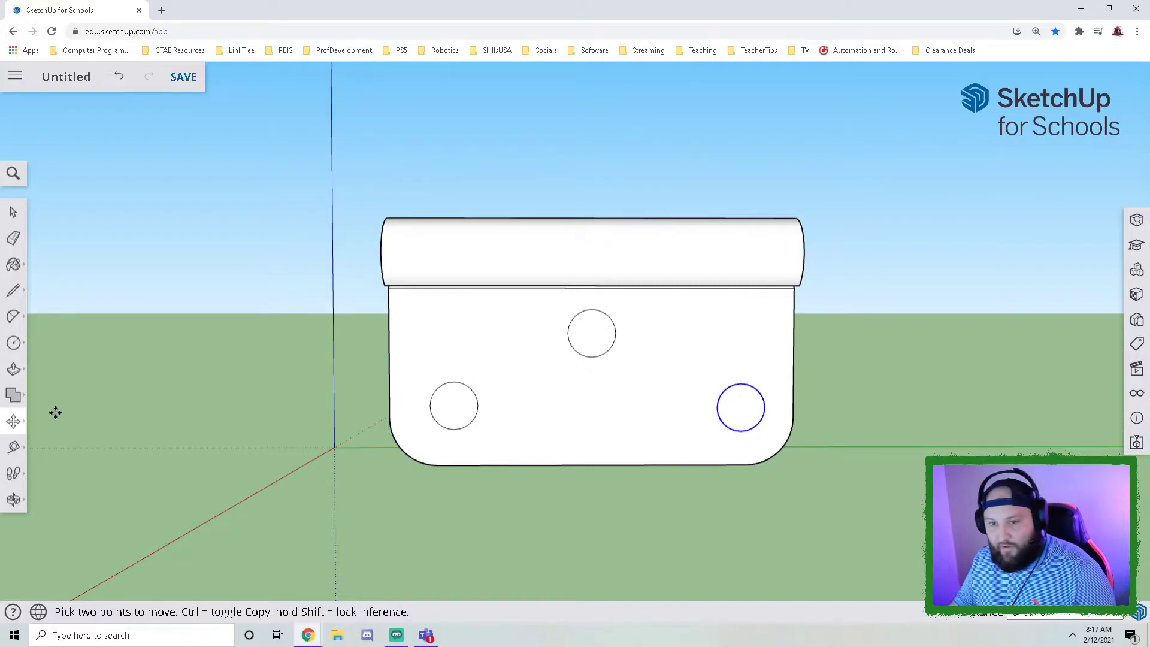
Step: Place two guides parallel to the plate's bottom edge, level with the top and bottom of the lower circle nearest the origin
{"action": "left_click", "coordinate": [15, 447]}
{"action": "left_click", "coordinate": [621, 464]}
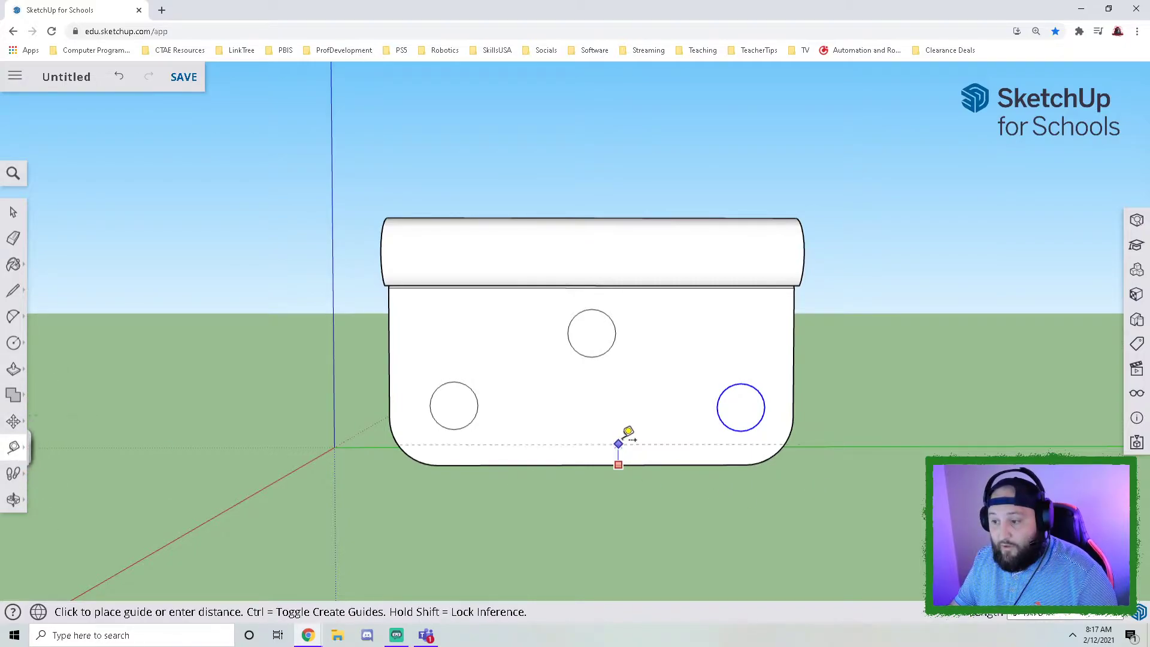
{"action": "left_click", "coordinate": [619, 375]}
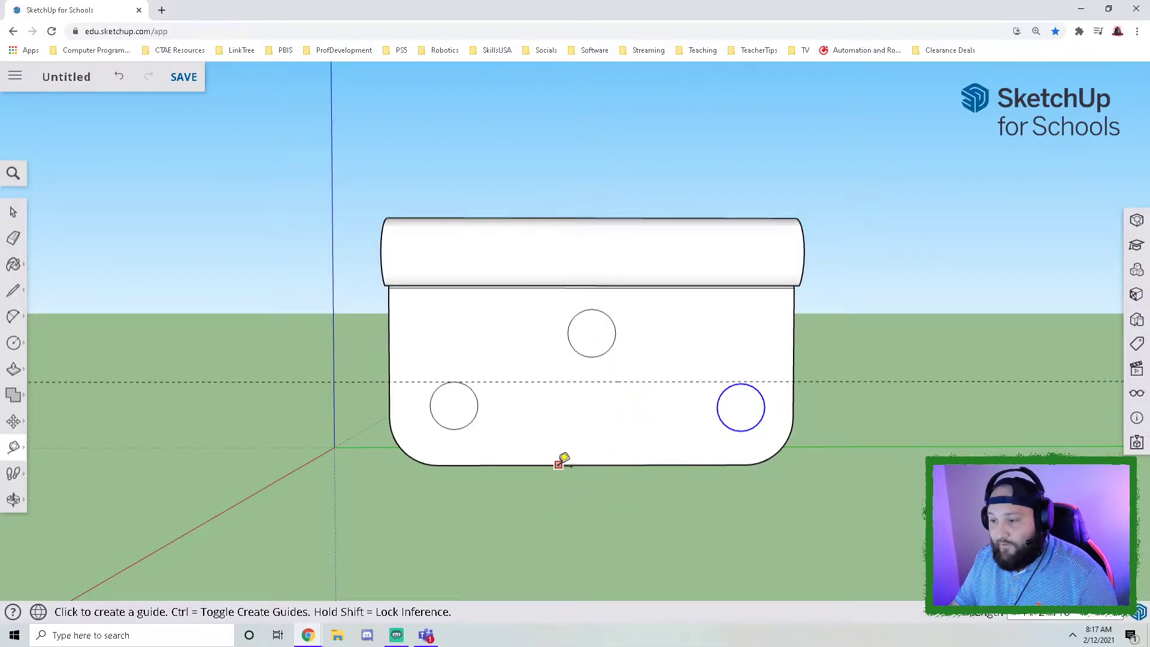
{"action": "left_click", "coordinate": [559, 465]}
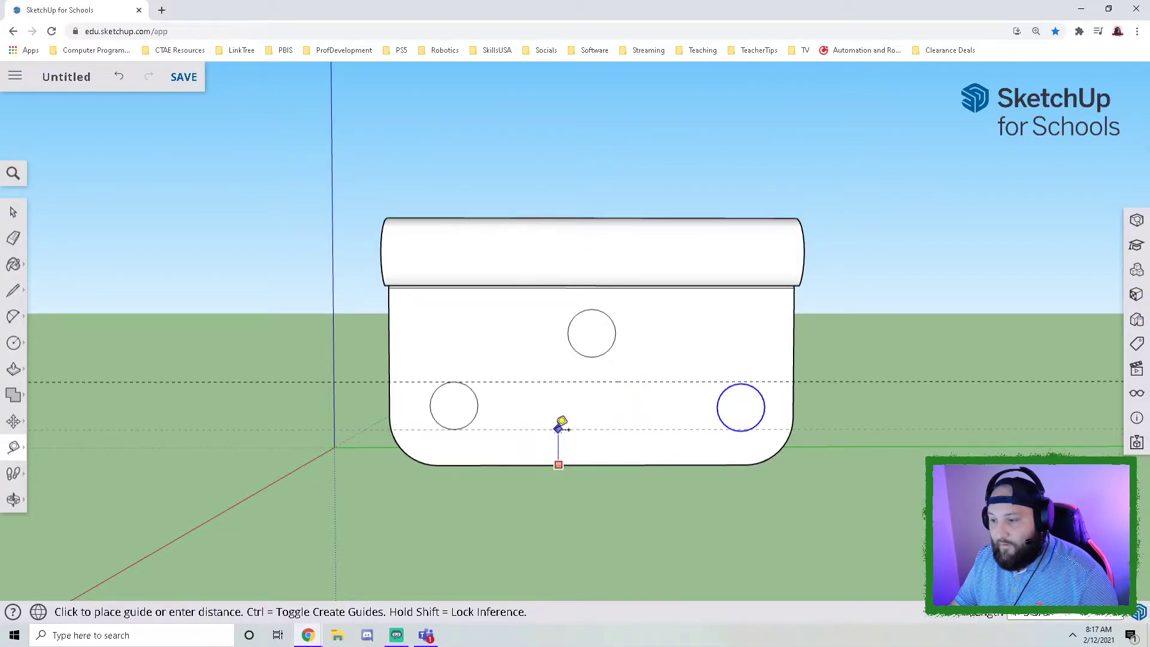
{"action": "left_click", "coordinate": [561, 426]}
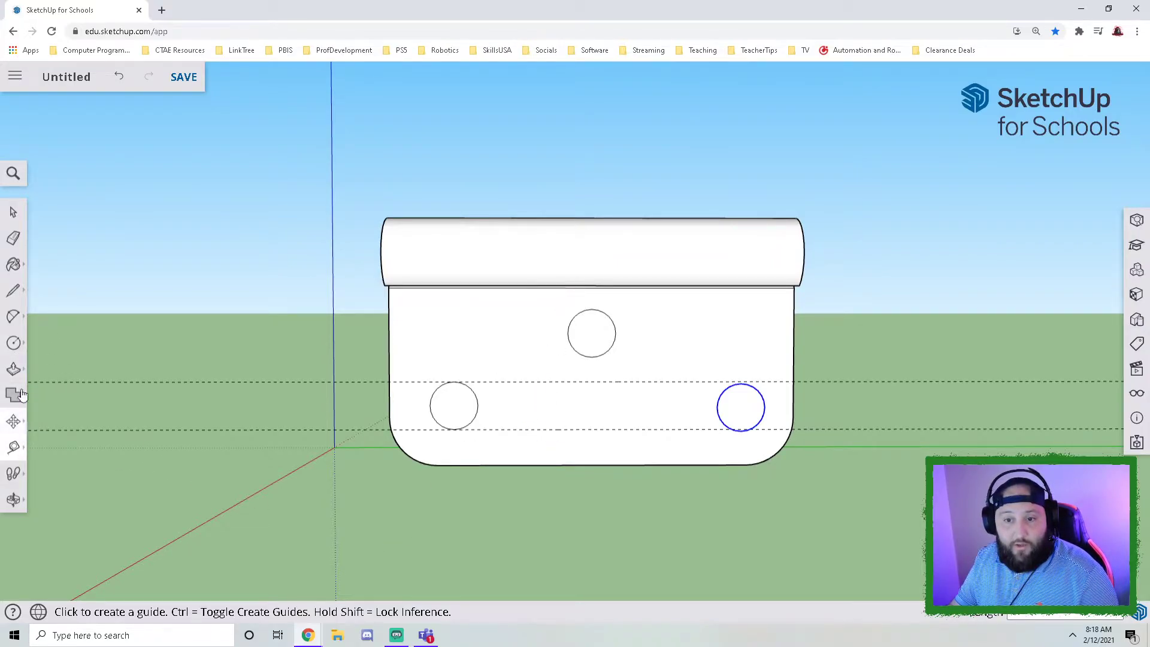
Step: Move the far lower circle vertically along the blue axis to line it up between the two guides
{"action": "left_click", "coordinate": [14, 212]}
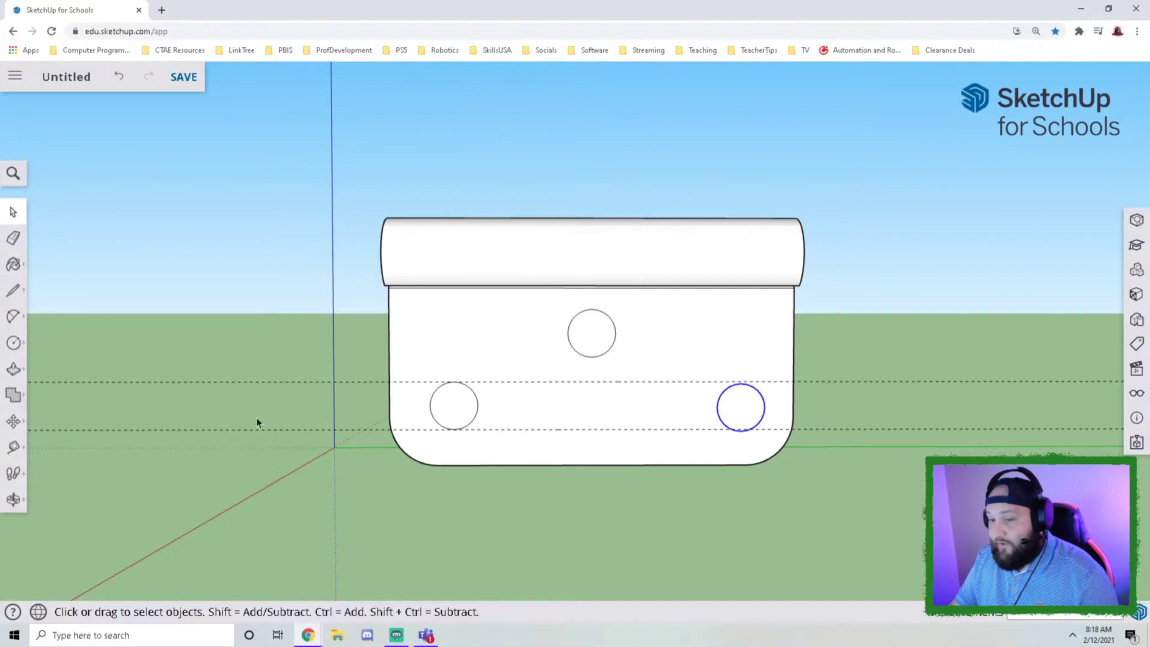
{"action": "left_click", "coordinate": [13, 421]}
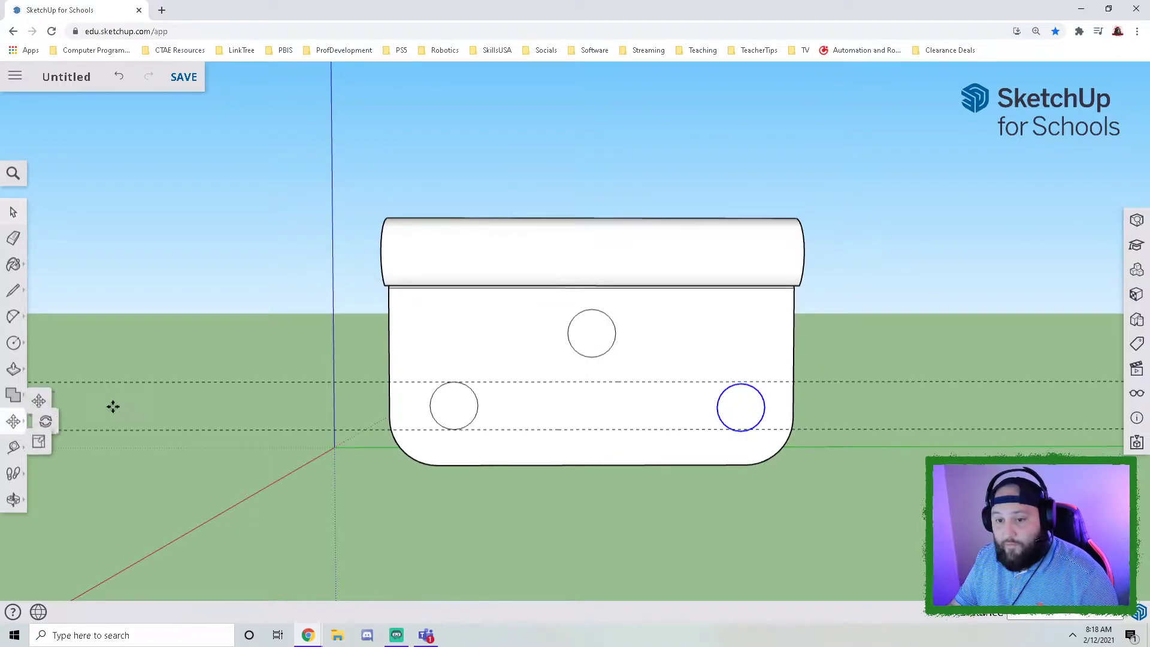
{"action": "left_click", "coordinate": [741, 407]}
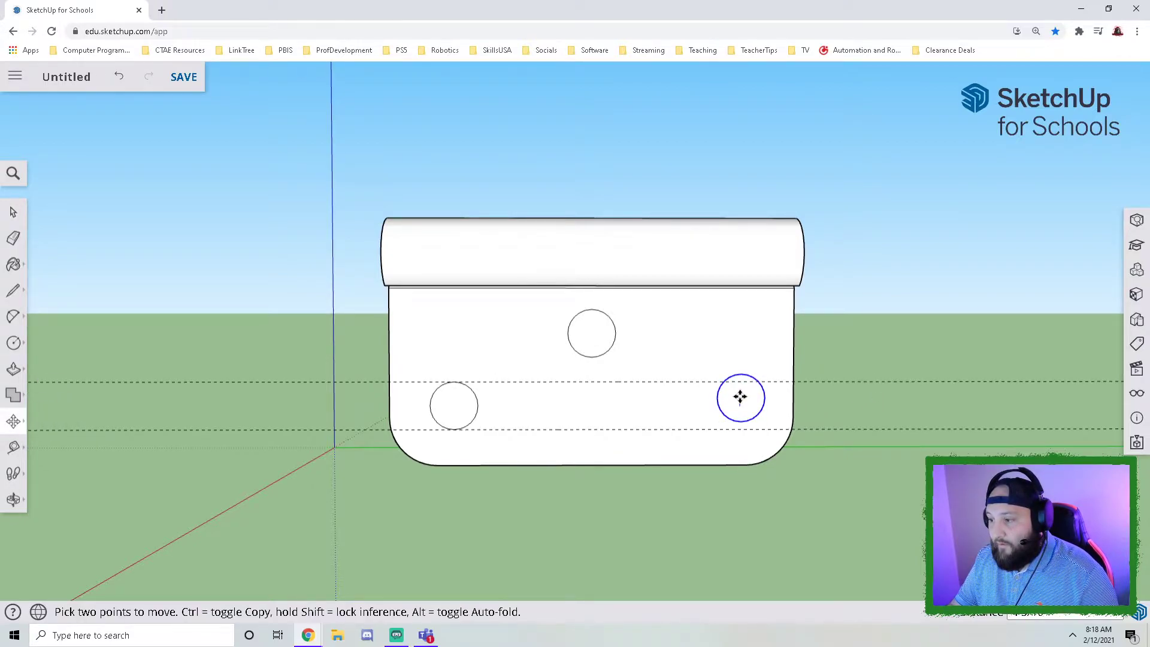
{"action": "scroll", "coordinate": [741, 396], "scroll_direction": "up", "scroll_amount": 4}
{"action": "scroll", "coordinate": [738, 402], "scroll_direction": "up", "scroll_amount": 2}
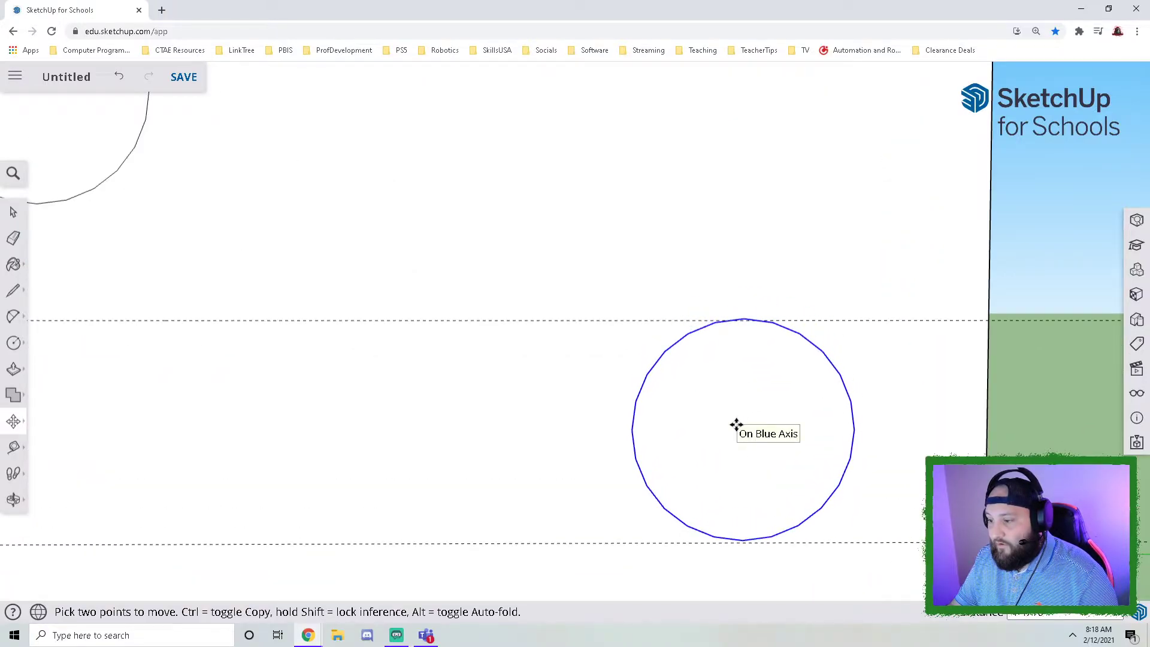
{"action": "left_click", "coordinate": [736, 425]}
{"action": "scroll", "coordinate": [600, 473], "scroll_direction": "down", "scroll_amount": 6}
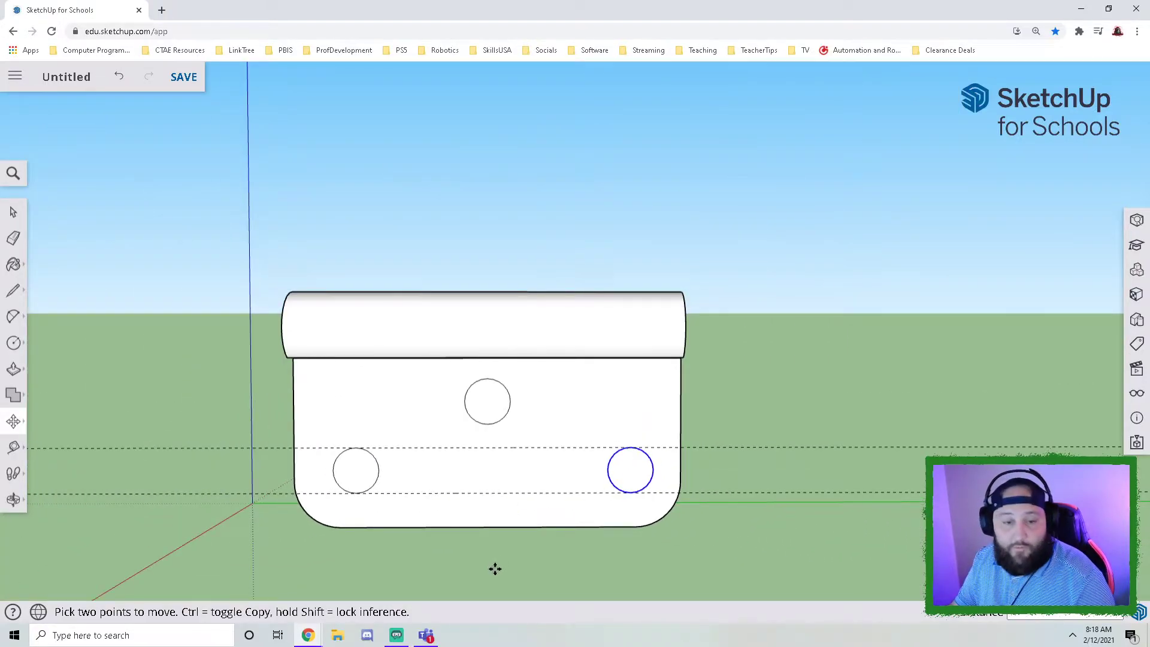
Step: Delete all guides from the model through the display settings
{"action": "left_click", "coordinate": [13, 214]}
{"action": "scroll", "coordinate": [834, 461], "scroll_direction": "down", "scroll_amount": 1}
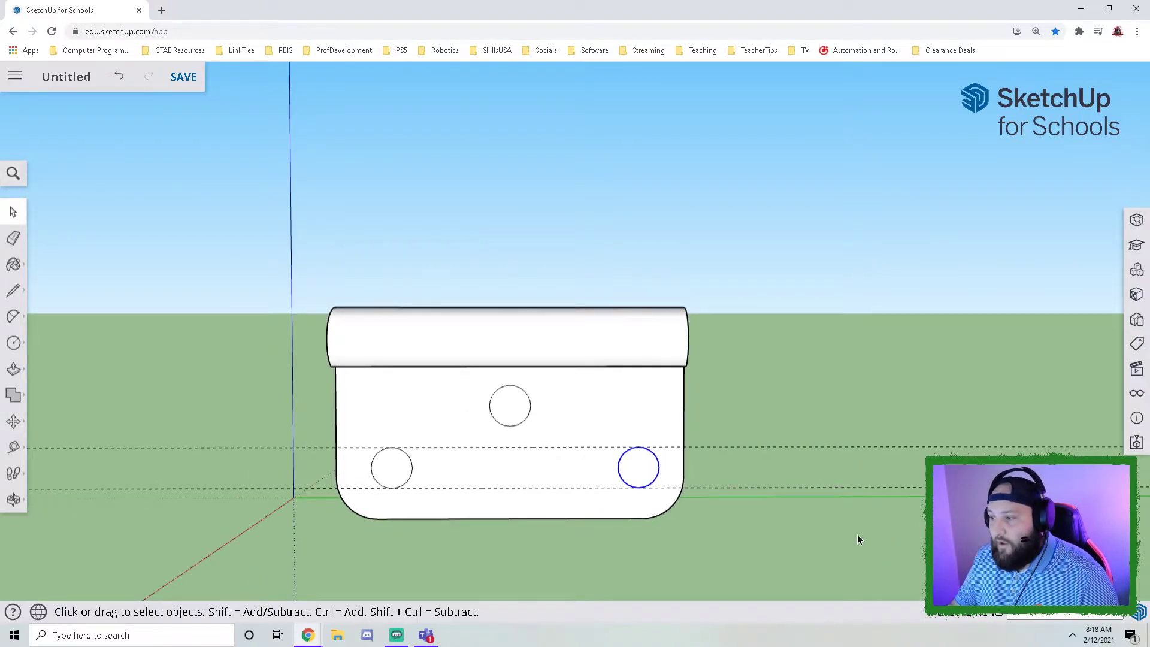
{"action": "left_click", "coordinate": [1137, 223]}
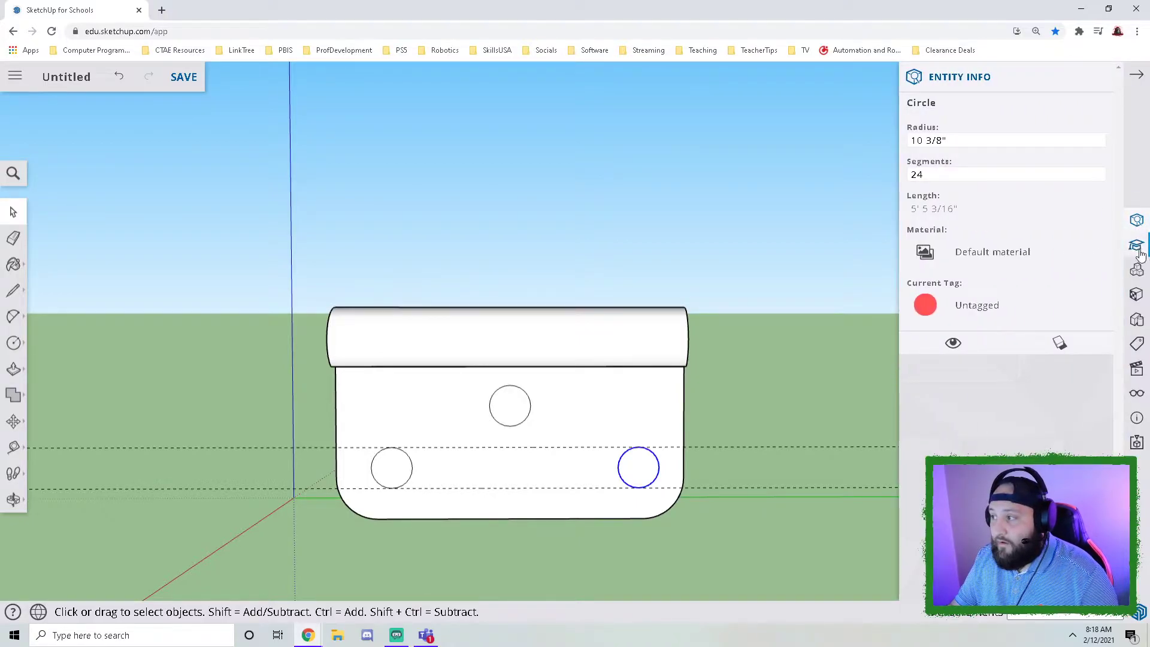
{"action": "left_click", "coordinate": [1138, 395]}
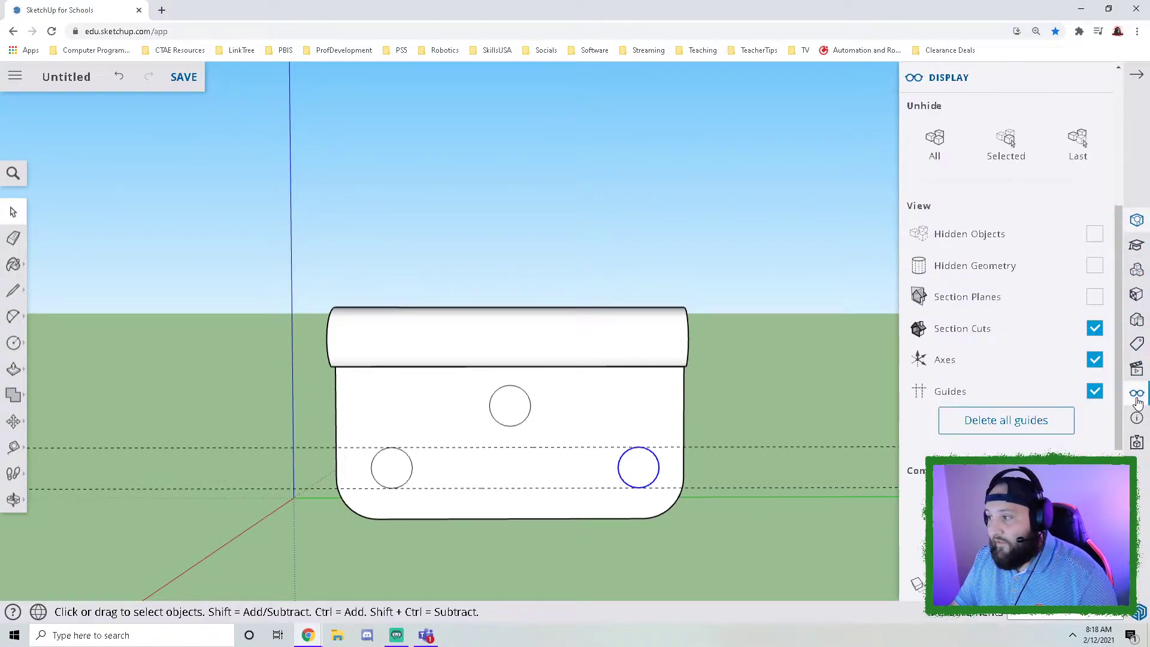
{"action": "left_click", "coordinate": [1011, 427]}
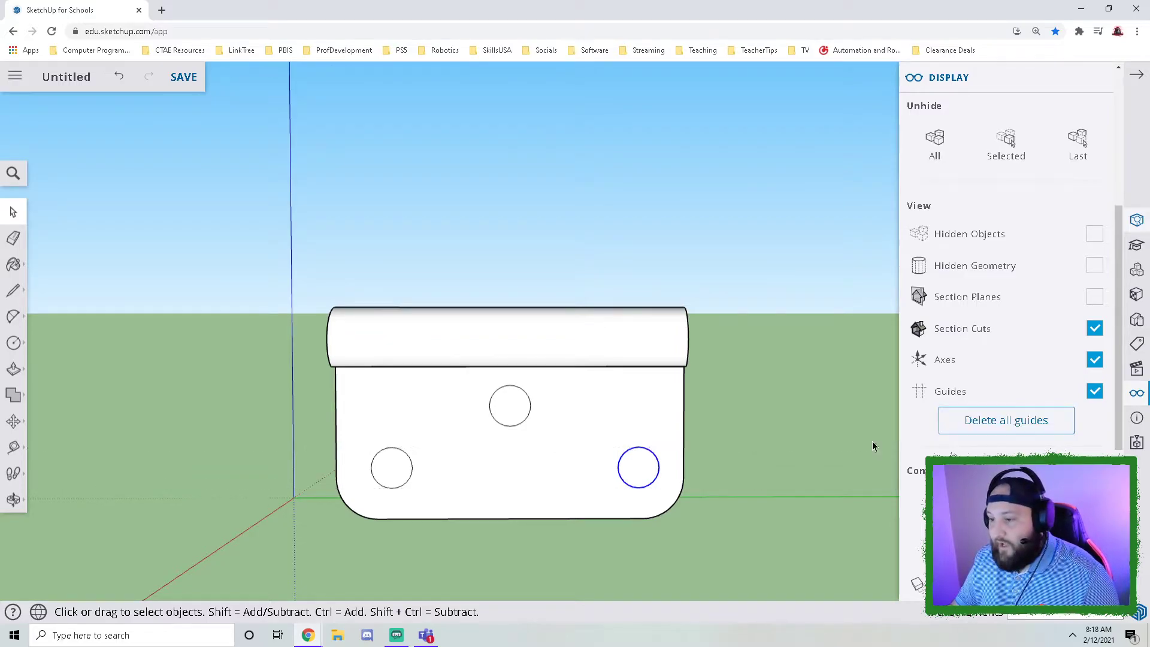
{"action": "left_click", "coordinate": [1136, 74]}
Step: Offset the lower circle nearest the origin slightly inward to form a narrow ring
{"action": "middle_click_drag", "start_coordinate": [665, 362], "coordinate": [573, 327]}
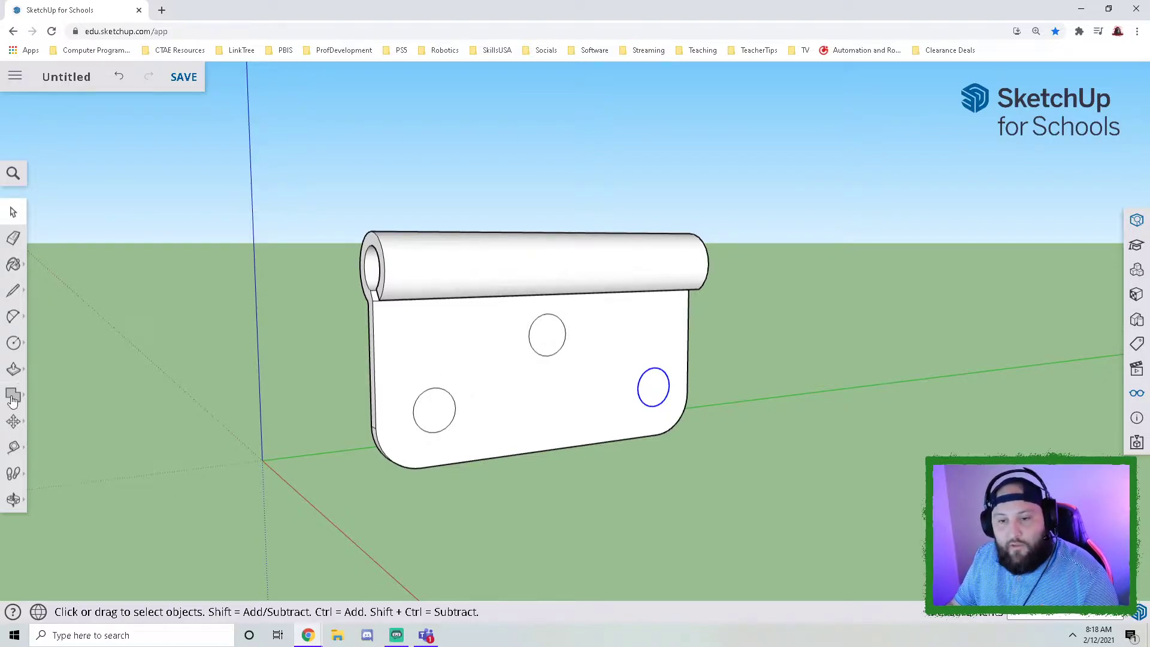
{"action": "left_click", "coordinate": [14, 369]}
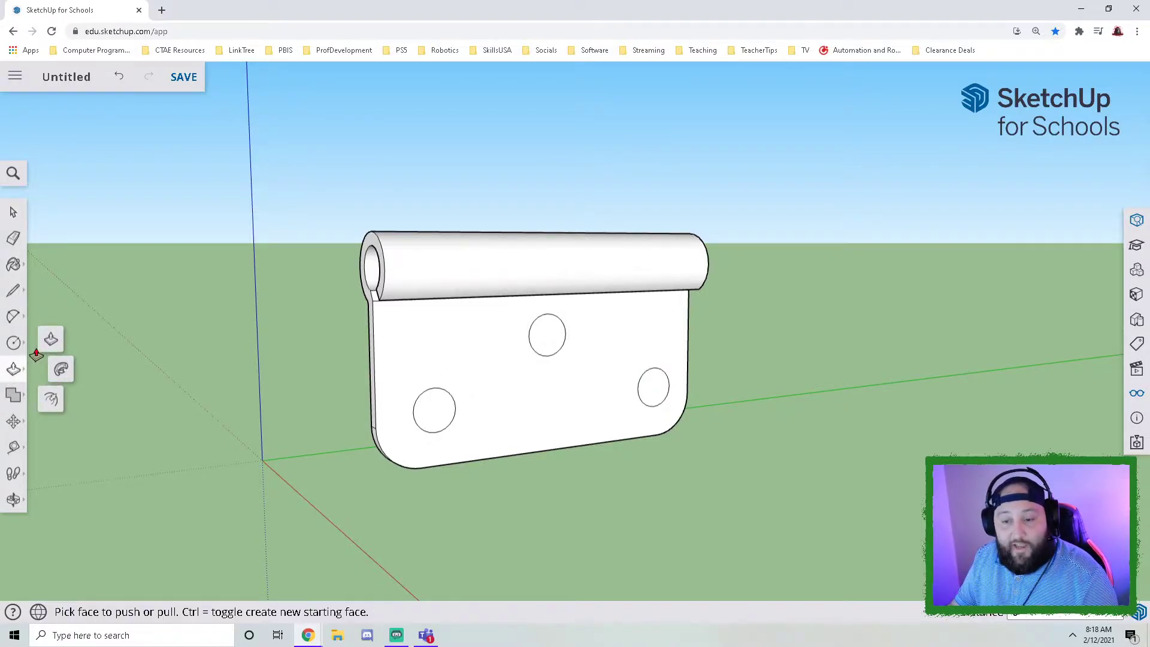
{"action": "left_click", "coordinate": [51, 406]}
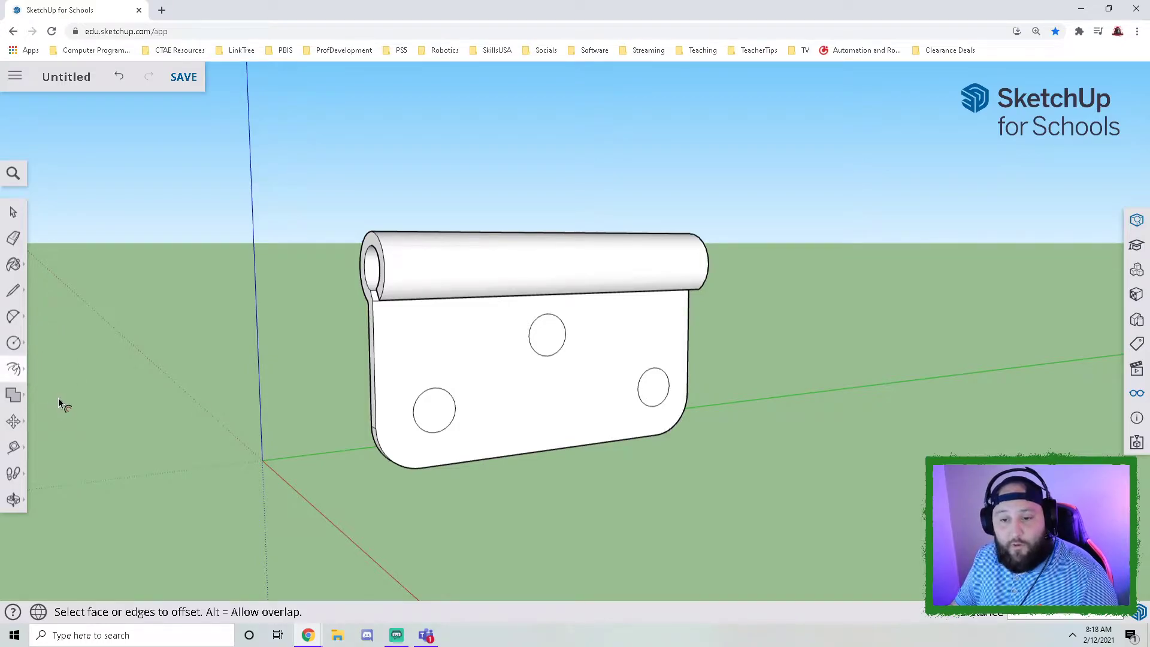
{"action": "left_click", "coordinate": [446, 402]}
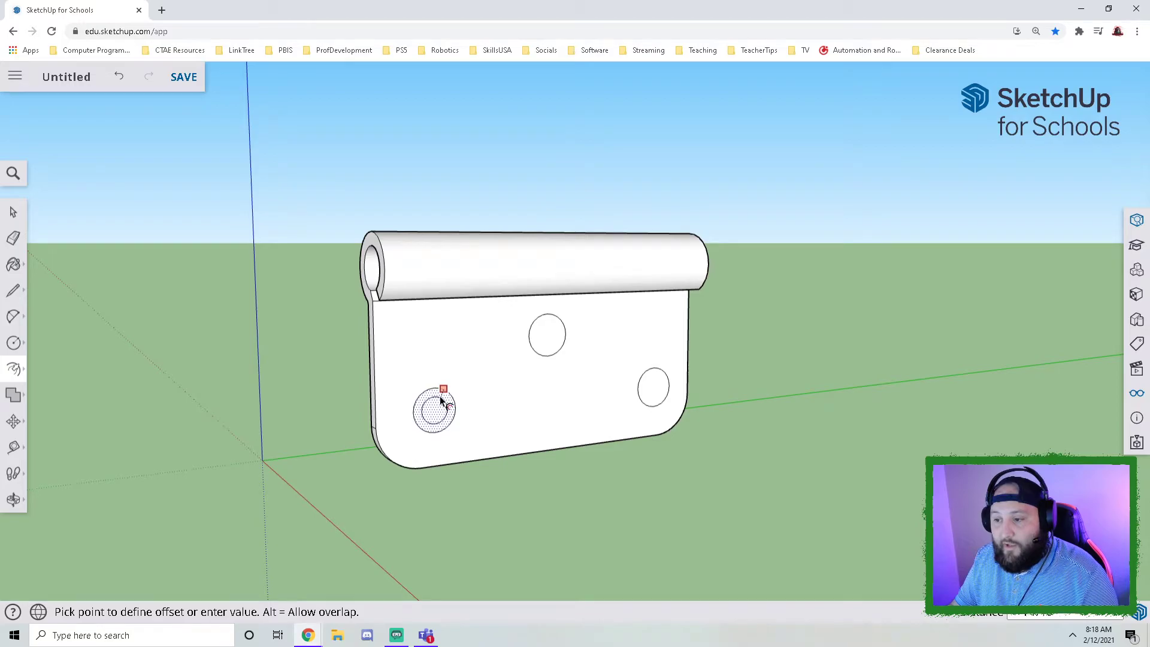
{"action": "scroll", "coordinate": [441, 400], "scroll_direction": "up", "scroll_amount": 5}
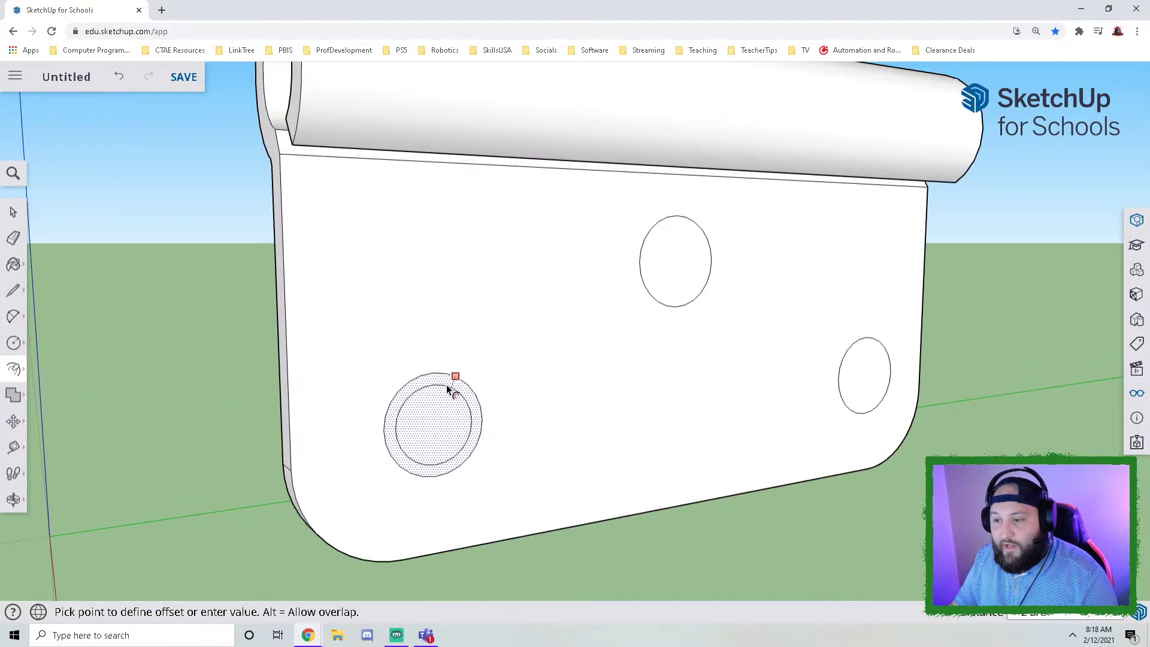
{"action": "left_click", "coordinate": [448, 383]}
{"action": "scroll", "coordinate": [476, 395], "scroll_direction": "down", "scroll_amount": 3}
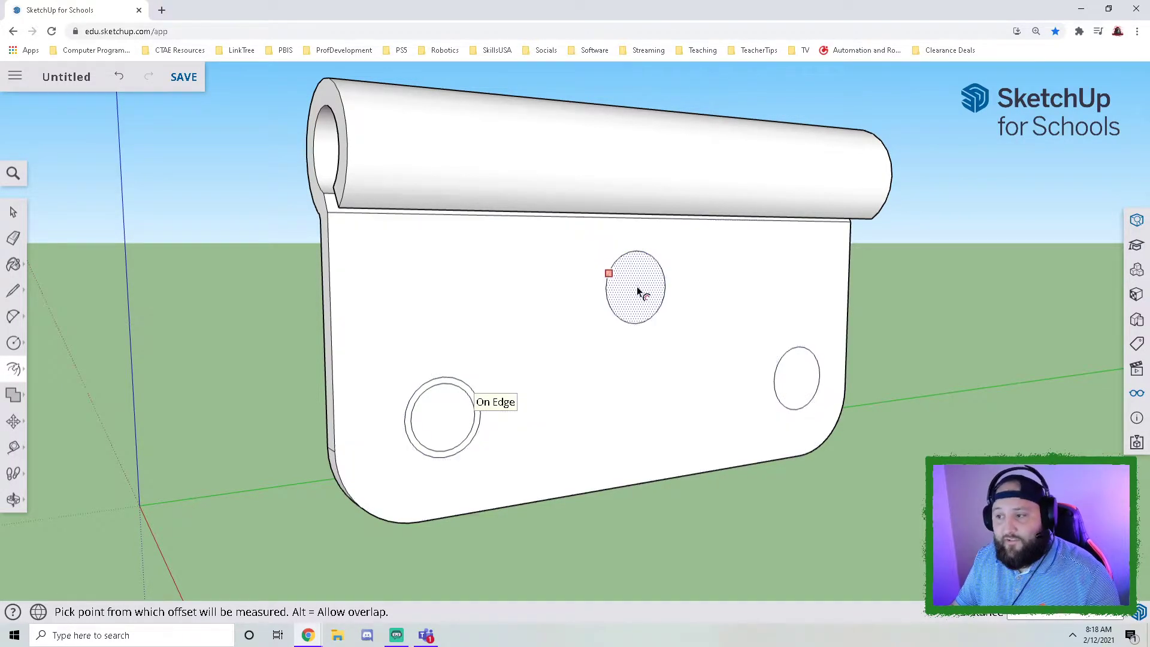
Step: Offset the upper circle and the far lower circle inward by the same distance as the first ring
{"action": "double_click", "coordinate": [638, 286]}
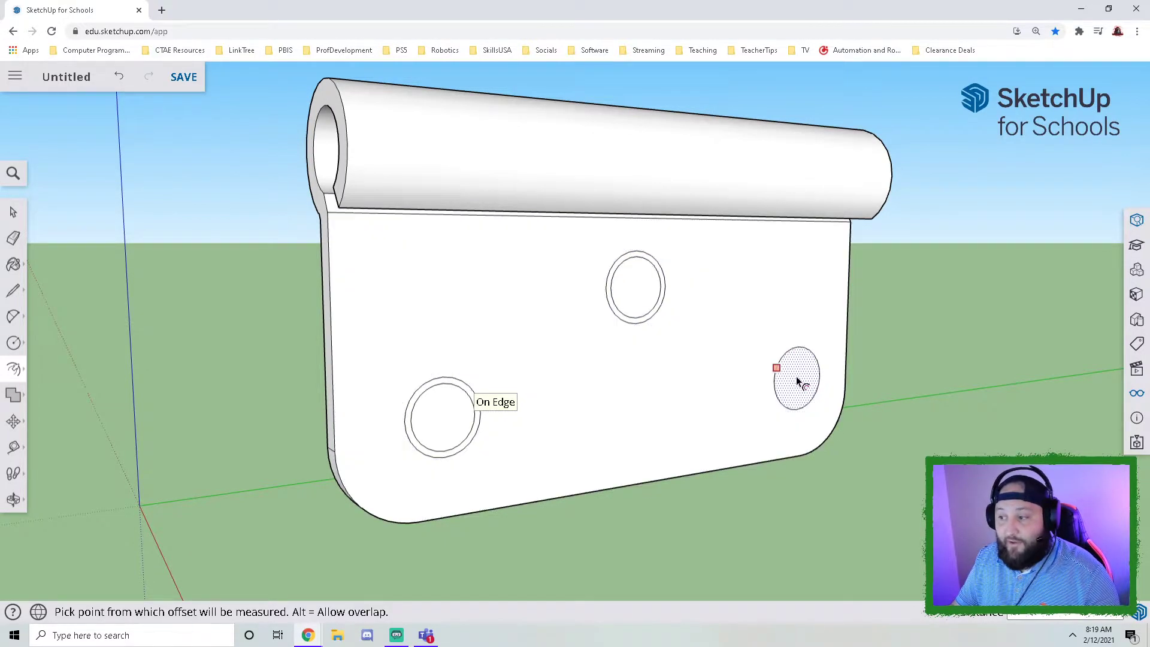
{"action": "double_click", "coordinate": [800, 383]}
{"action": "middle_click_drag", "start_coordinate": [819, 473], "coordinate": [557, 457]}
{"action": "scroll", "coordinate": [458, 454], "scroll_direction": "down", "scroll_amount": 2}
{"action": "key", "text": "Escape"}
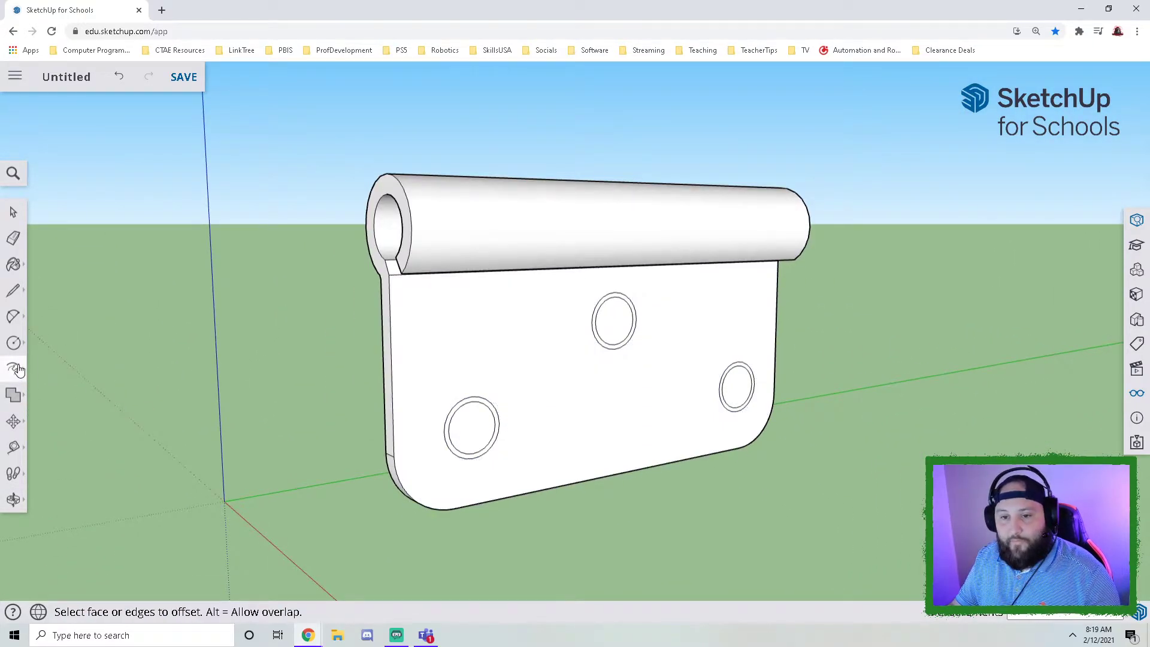
Step: Push the inner faces of all three circles through the plate's full thickness to cut the screw holes
{"action": "left_click", "coordinate": [13, 368]}
{"action": "left_click", "coordinate": [48, 341]}
{"action": "middle_click_drag", "start_coordinate": [393, 423], "coordinate": [450, 444]}
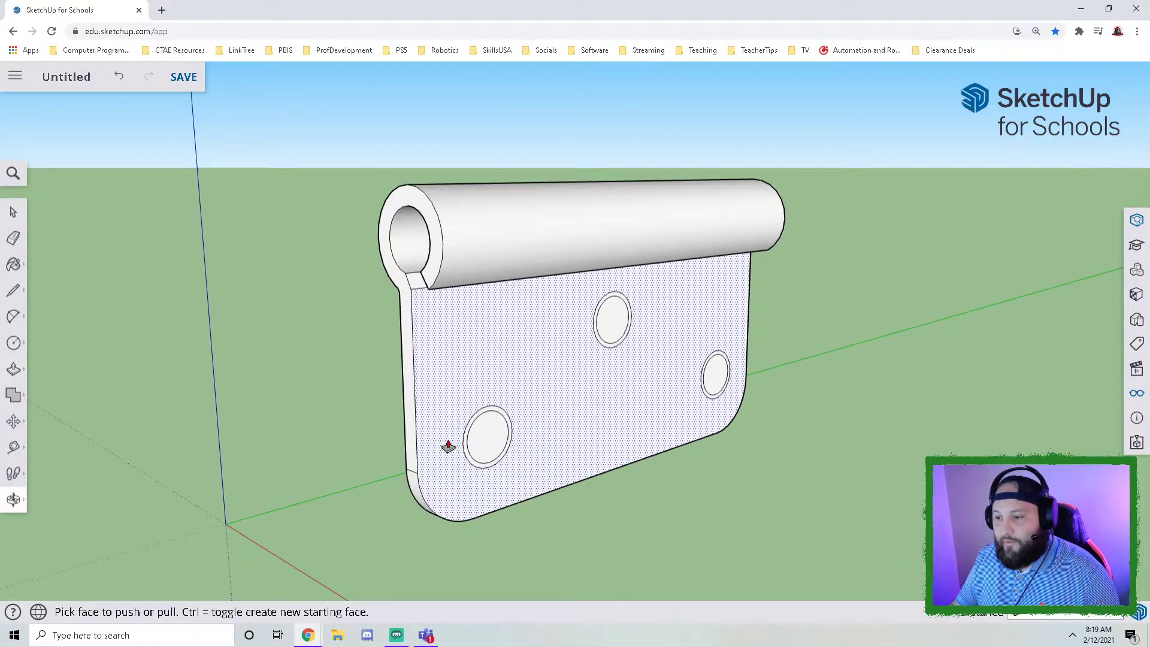
{"action": "left_click", "coordinate": [483, 442]}
{"action": "left_click", "coordinate": [413, 441]}
{"action": "double_click", "coordinate": [609, 321]}
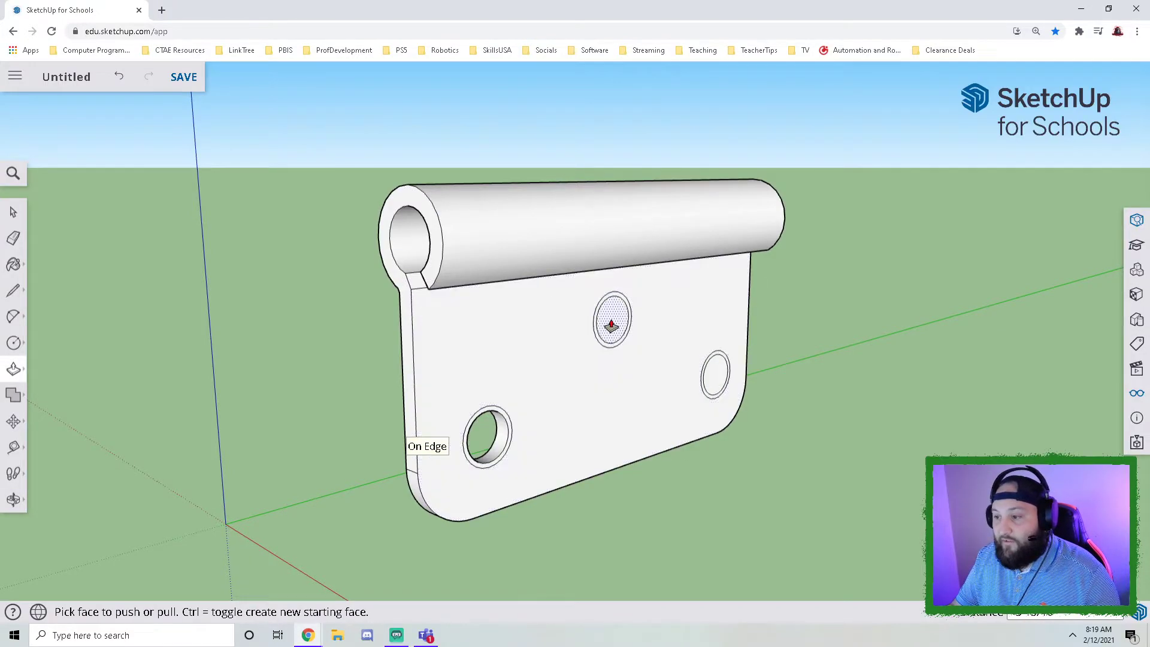
{"action": "left_click", "coordinate": [399, 356]}
{"action": "left_click", "coordinate": [711, 378]}
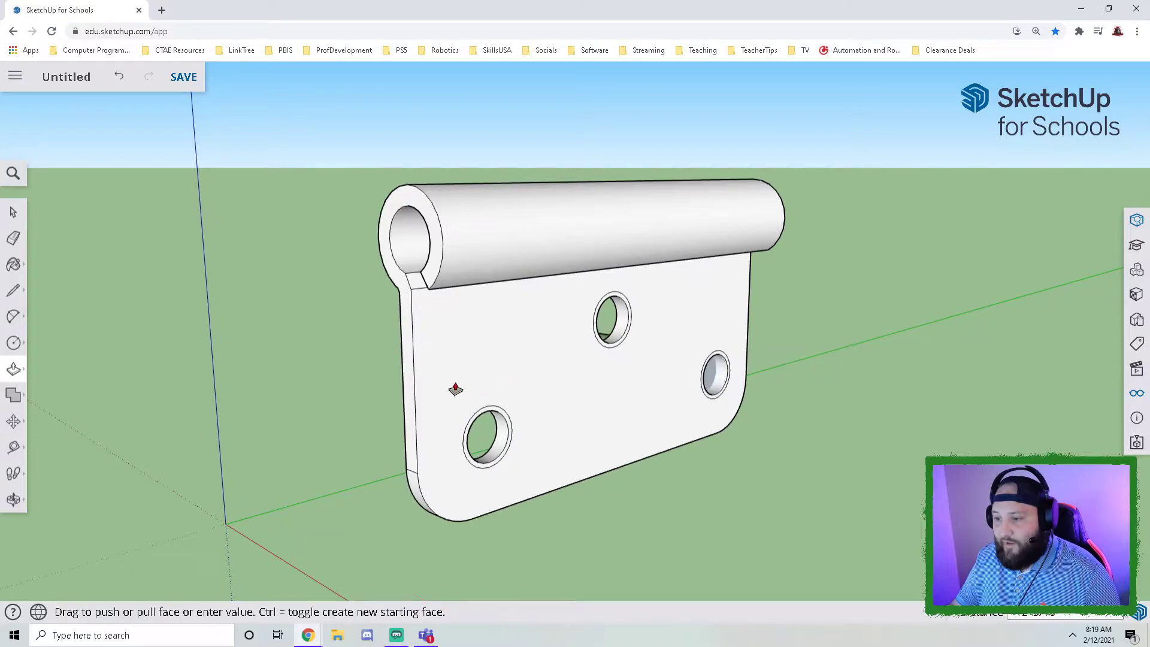
{"action": "left_click", "coordinate": [405, 381]}
{"action": "middle_click_drag", "start_coordinate": [642, 416], "coordinate": [598, 423]}
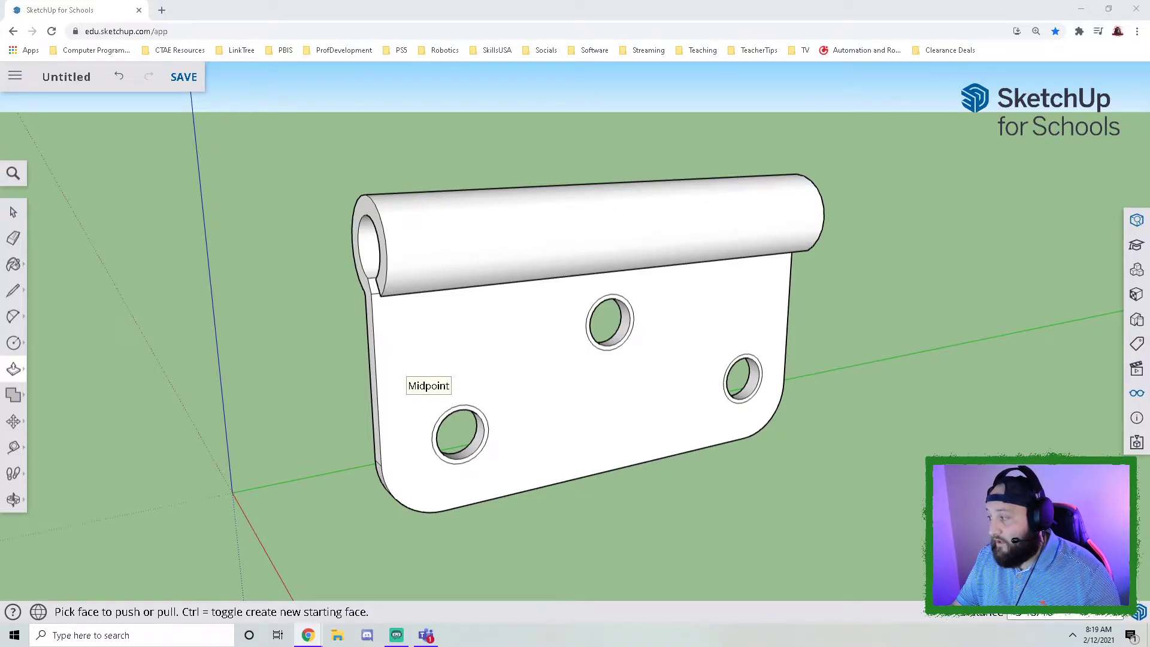
{"action": "middle_click_drag", "start_coordinate": [451, 350], "coordinate": [588, 352]}
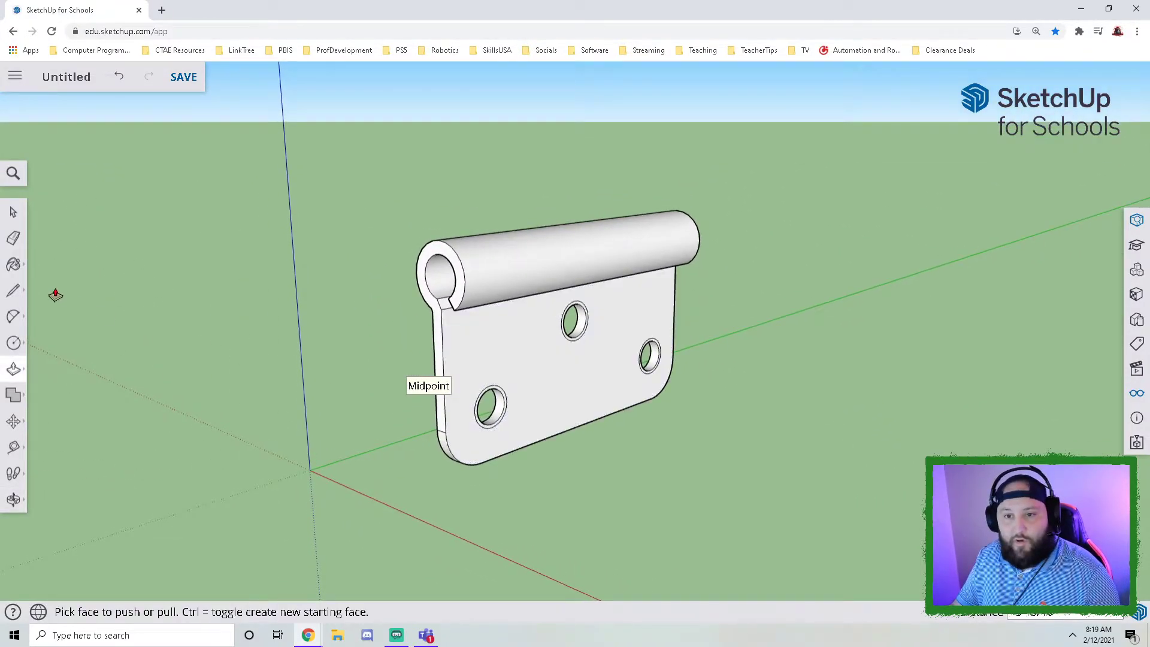
Step: Select all connected geometry of the hinge leaf and make it a group
{"action": "left_click", "coordinate": [13, 214]}
{"action": "middle_click_drag", "start_coordinate": [484, 395], "coordinate": [507, 379]}
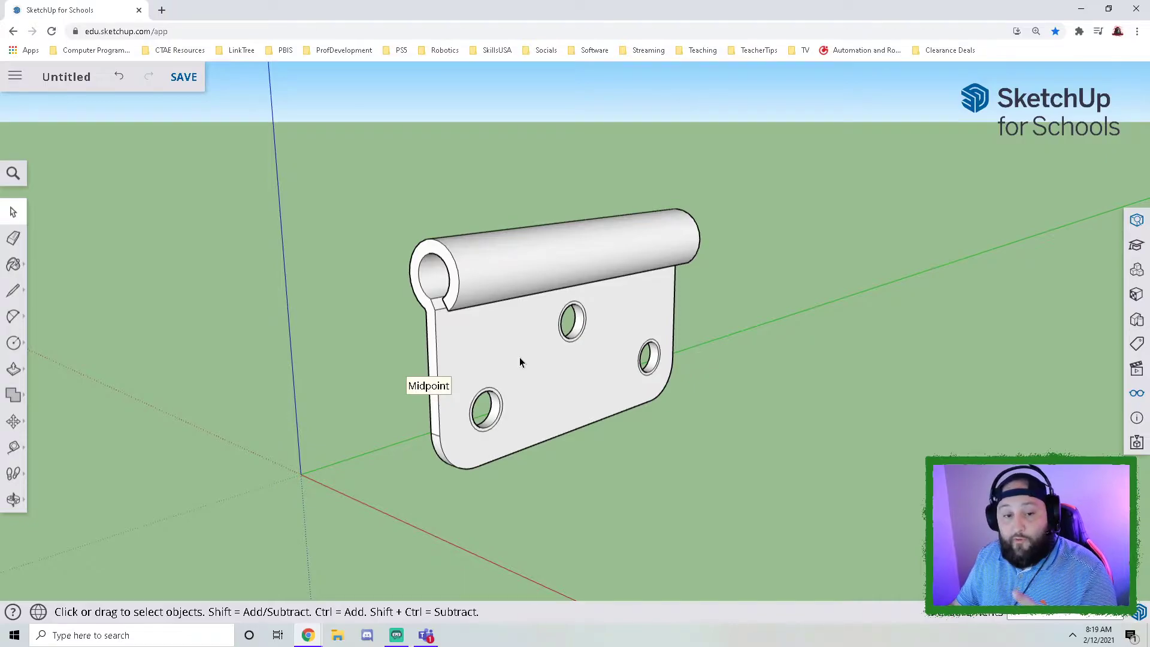
{"action": "triple_click", "coordinate": [529, 341]}
{"action": "left_click", "coordinate": [705, 488]}
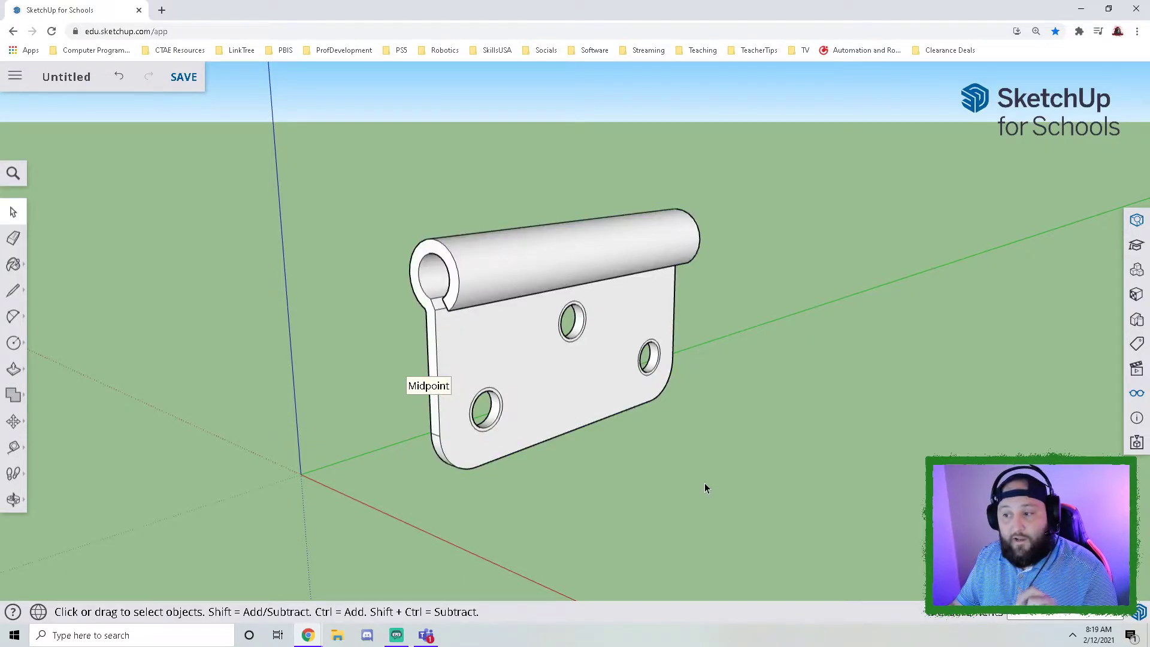
{"action": "triple_click", "coordinate": [516, 342]}
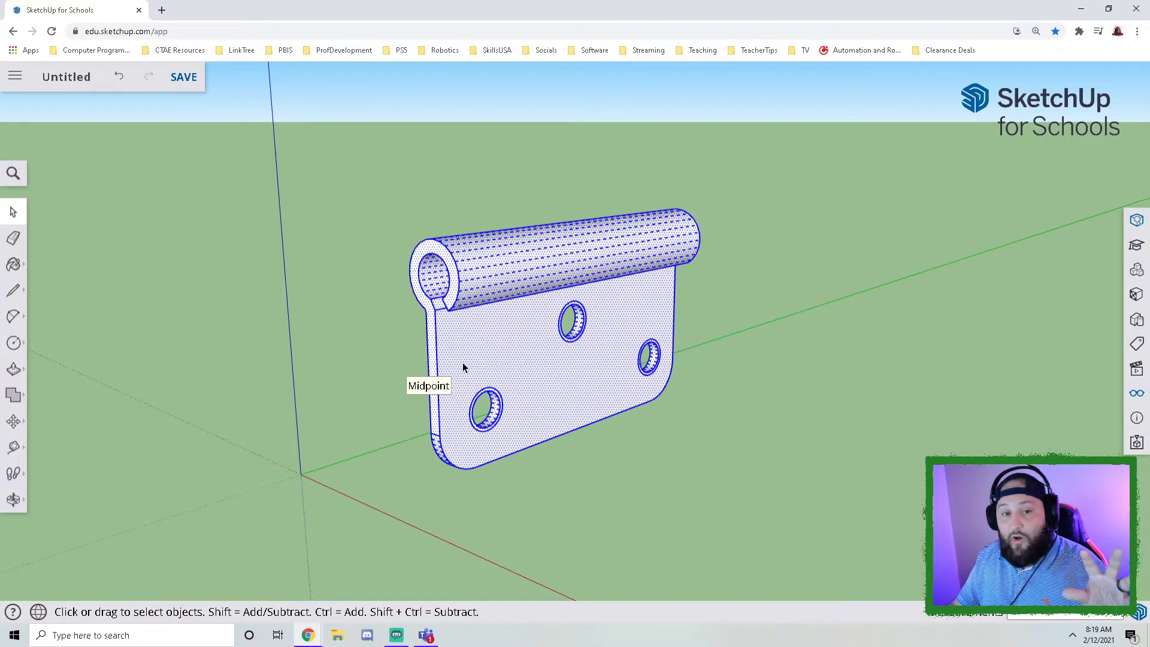
{"action": "right_click", "coordinate": [490, 333]}
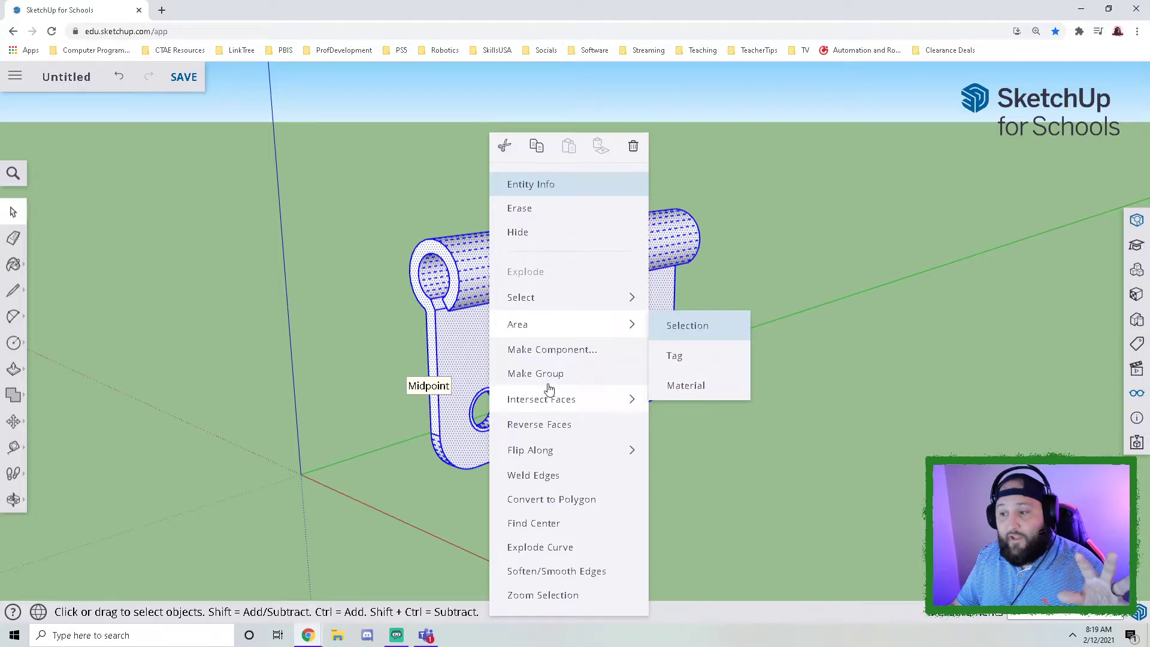
{"action": "left_click", "coordinate": [551, 374]}
{"action": "left_click", "coordinate": [618, 473]}
{"action": "left_click", "coordinate": [501, 346]}
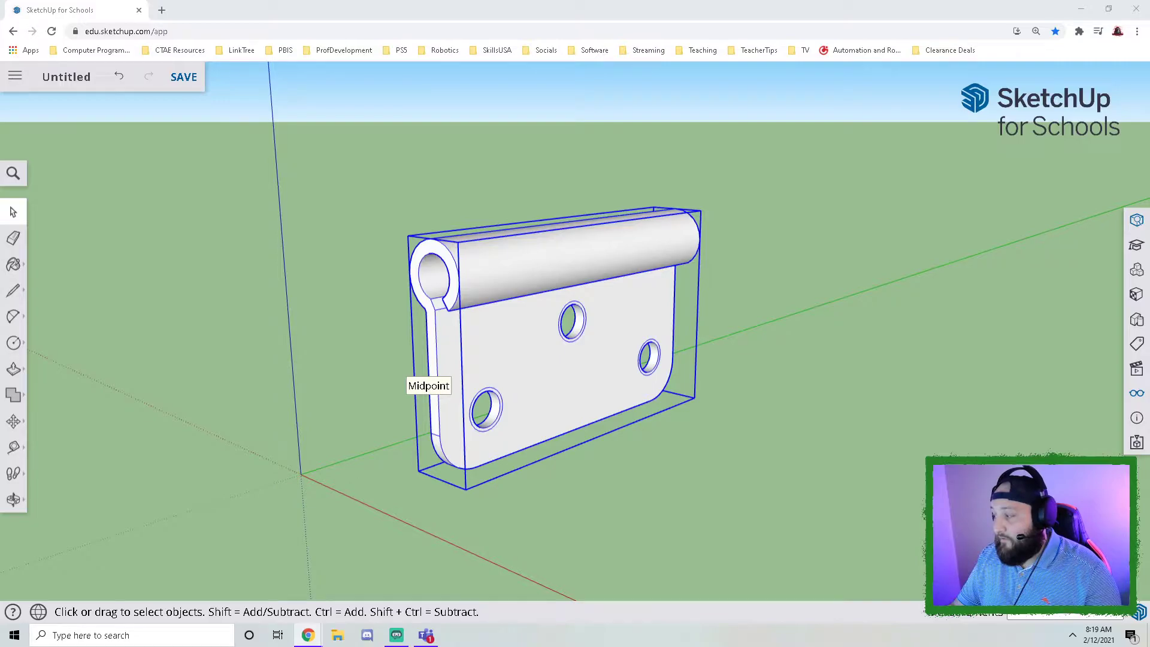
{"action": "left_click", "coordinate": [761, 419]}
{"action": "middle_click_drag", "start_coordinate": [452, 408], "coordinate": [502, 436]}
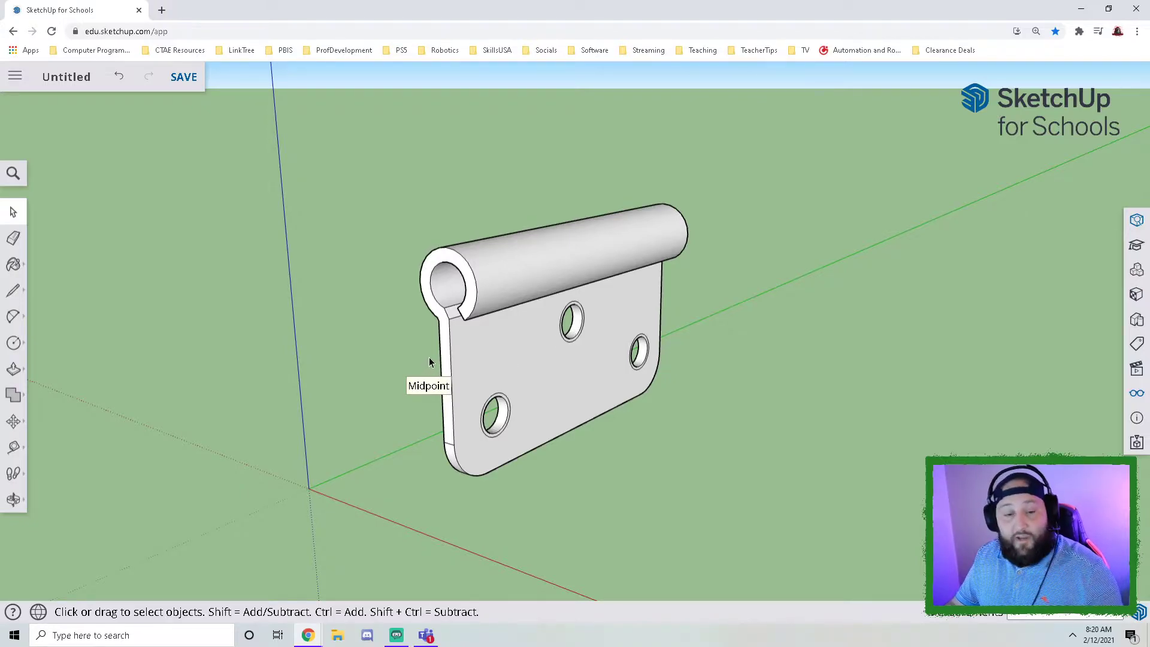
{"action": "middle_click_drag", "start_coordinate": [488, 298], "coordinate": [546, 349]}
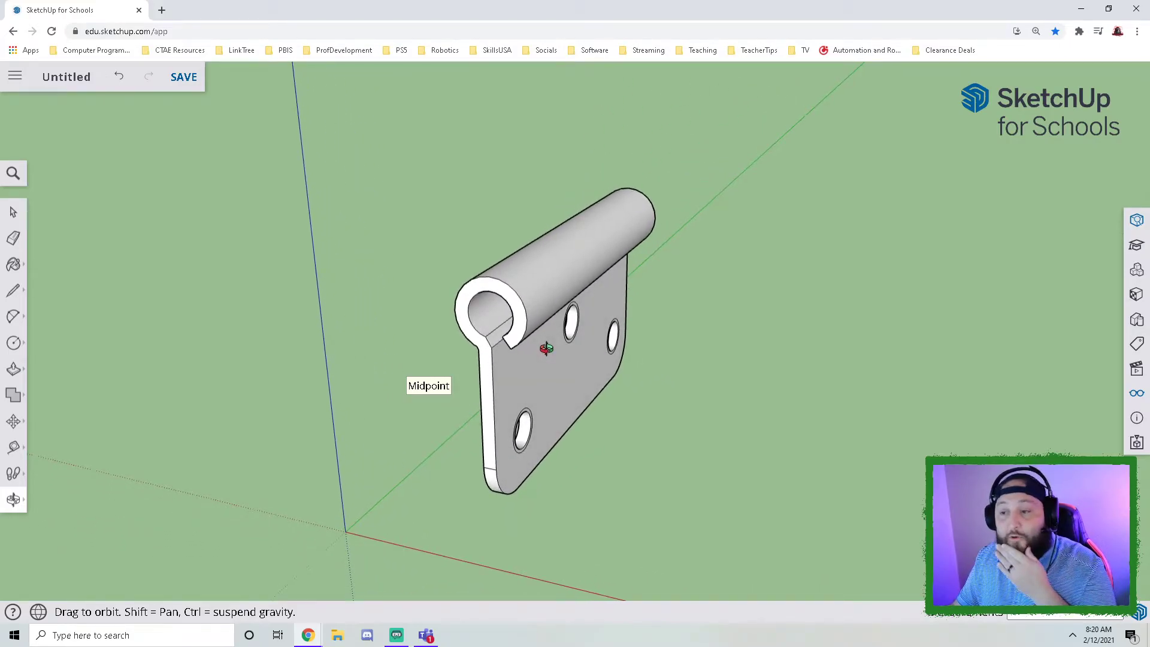
{"action": "key", "text": "space"}
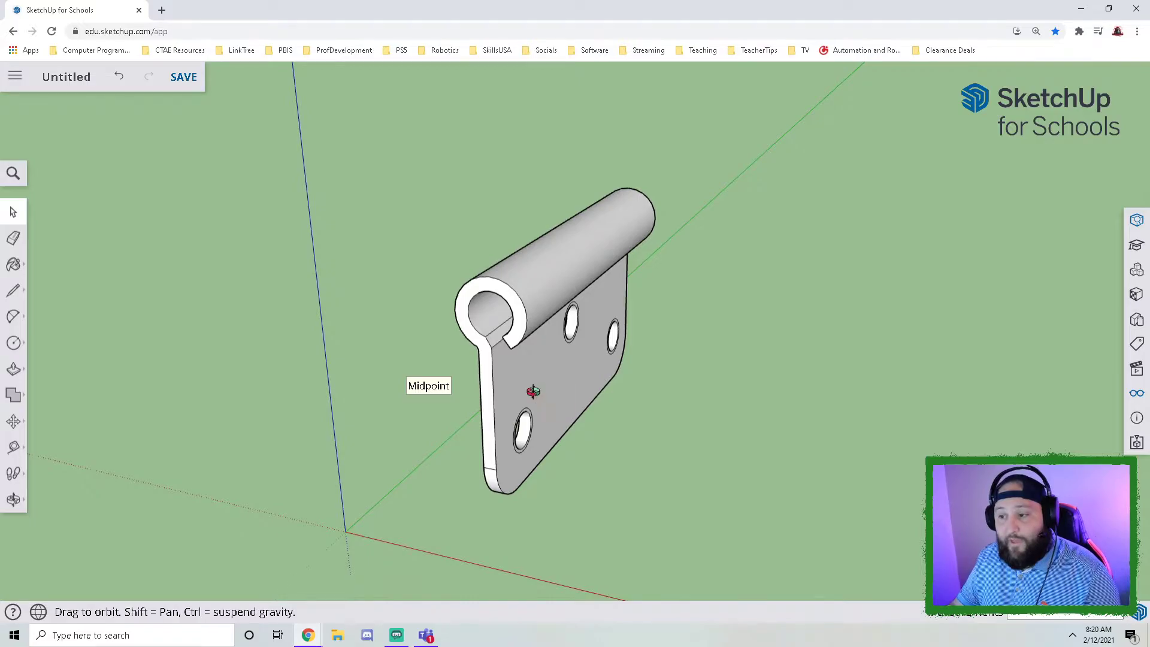
{"action": "middle_click_drag", "start_coordinate": [533, 392], "coordinate": [640, 354]}
{"action": "left_click", "coordinate": [565, 352]}
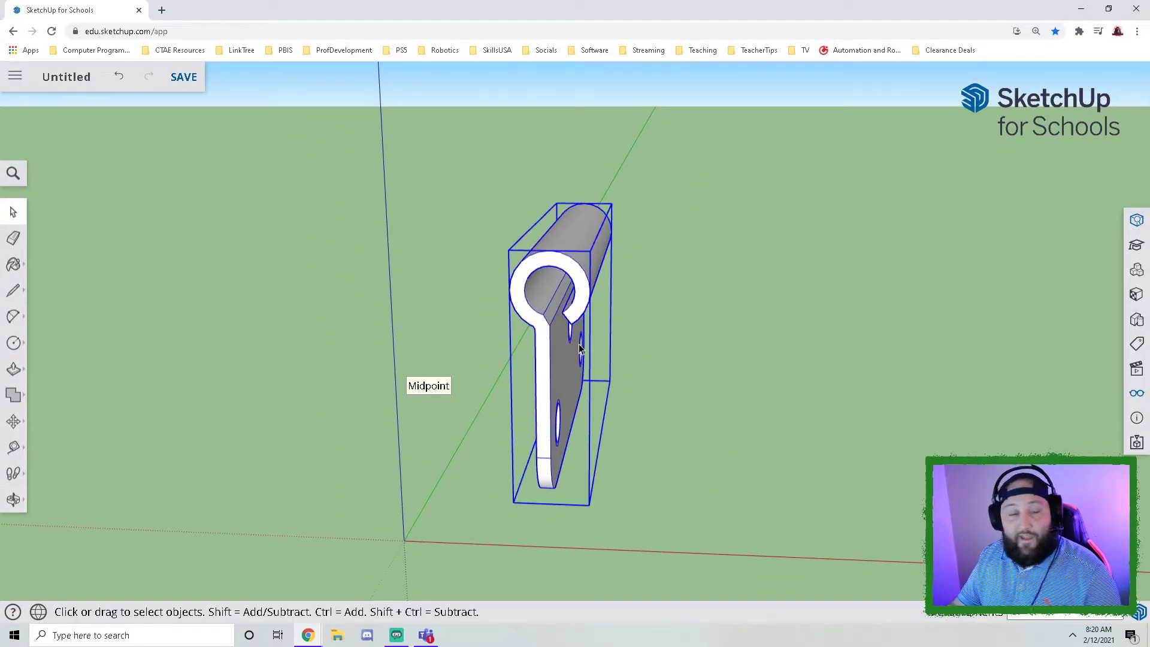
{"action": "left_click", "coordinate": [713, 357]}
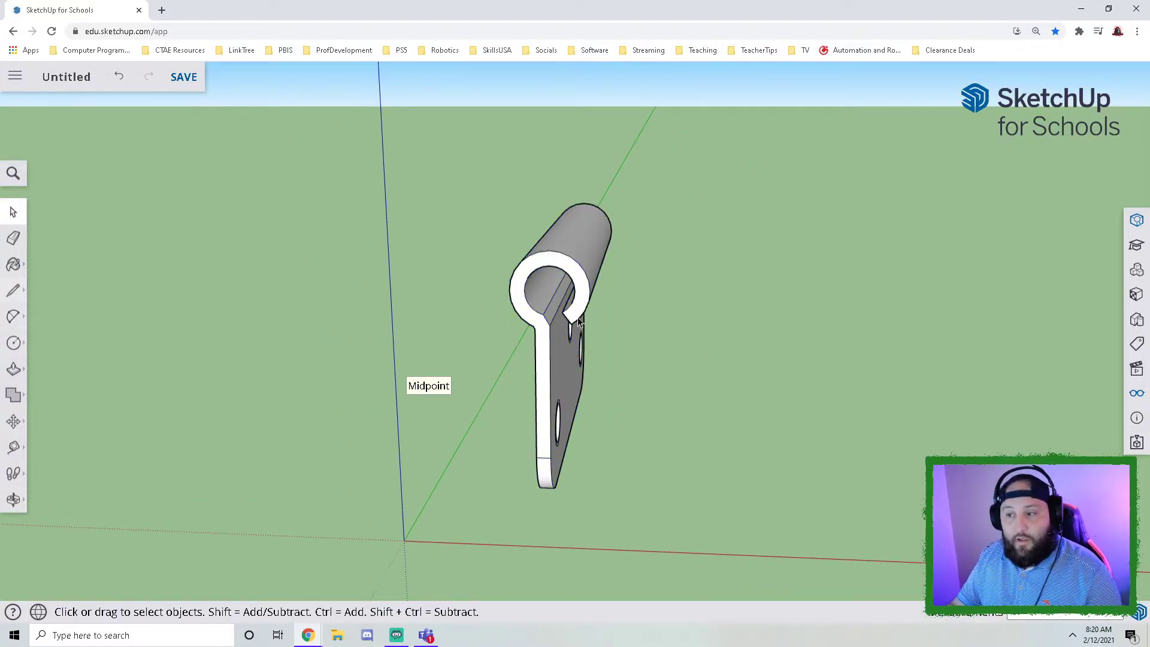
Step: Draw a closed rectangle with the Line tool around the loop's near end, its lower edge passing through the neck where loop meets plate
{"action": "middle_click_drag", "start_coordinate": [539, 302], "coordinate": [606, 308]}
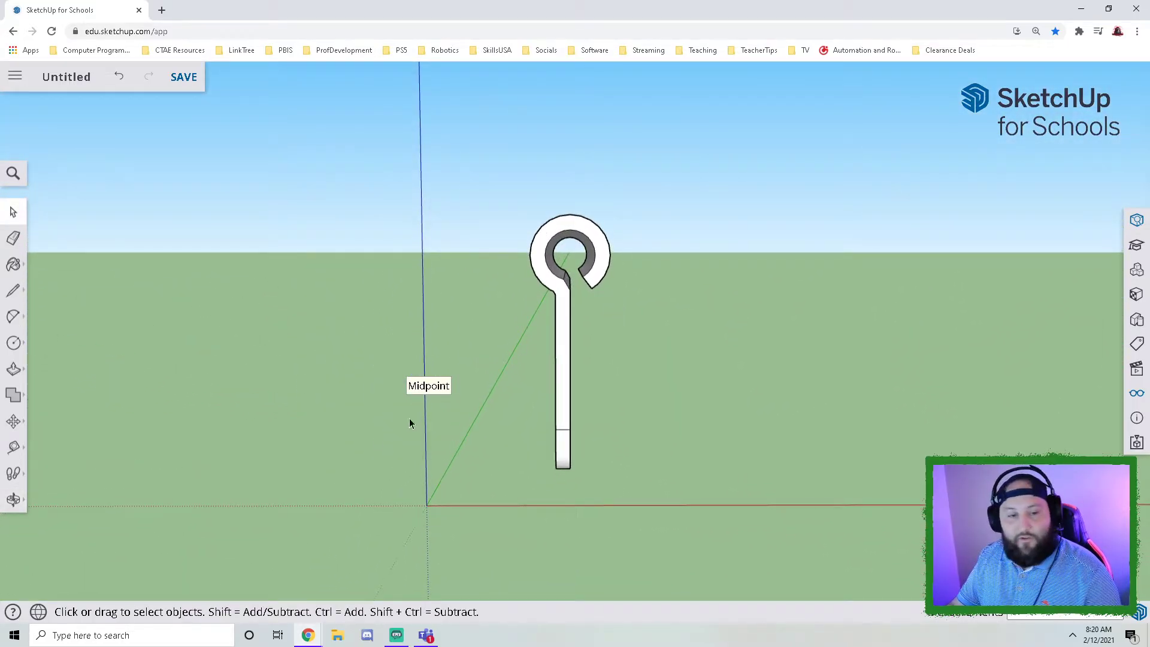
{"action": "left_click", "coordinate": [13, 291]}
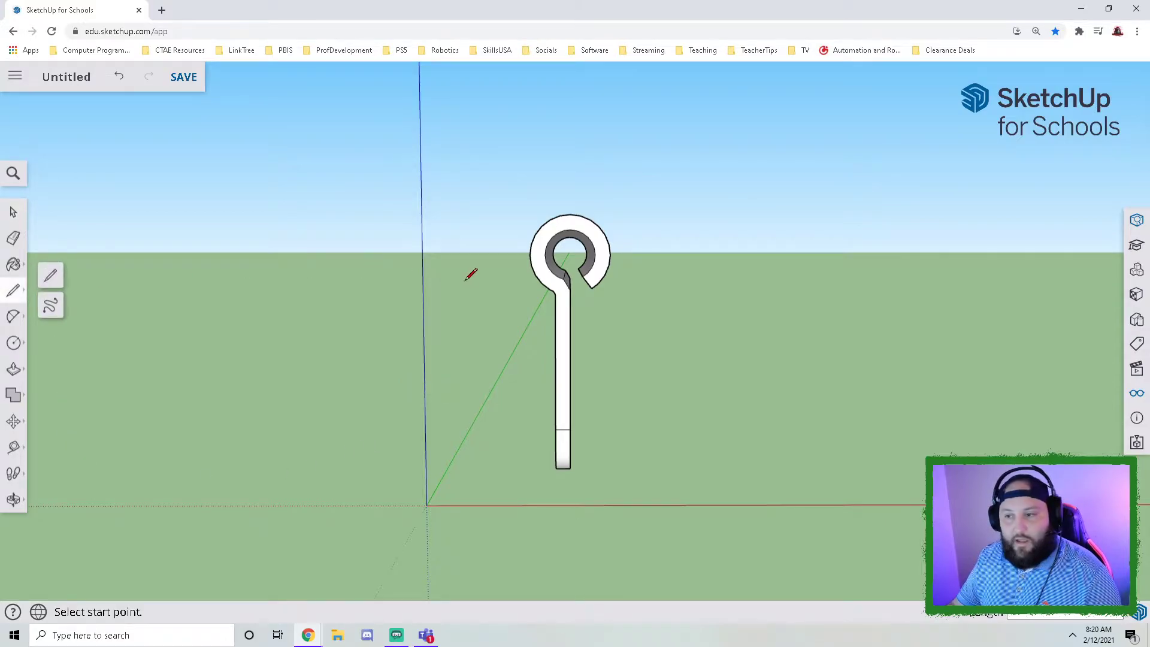
{"action": "scroll", "coordinate": [553, 291], "scroll_direction": "up", "scroll_amount": 5}
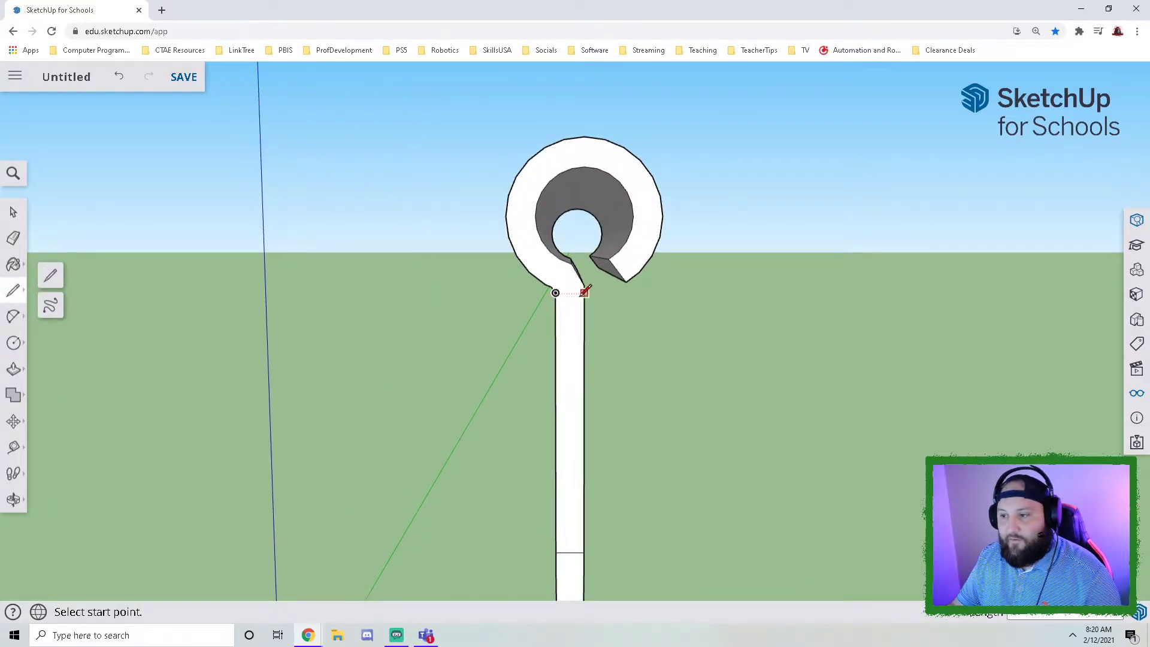
{"action": "left_click", "coordinate": [550, 294]}
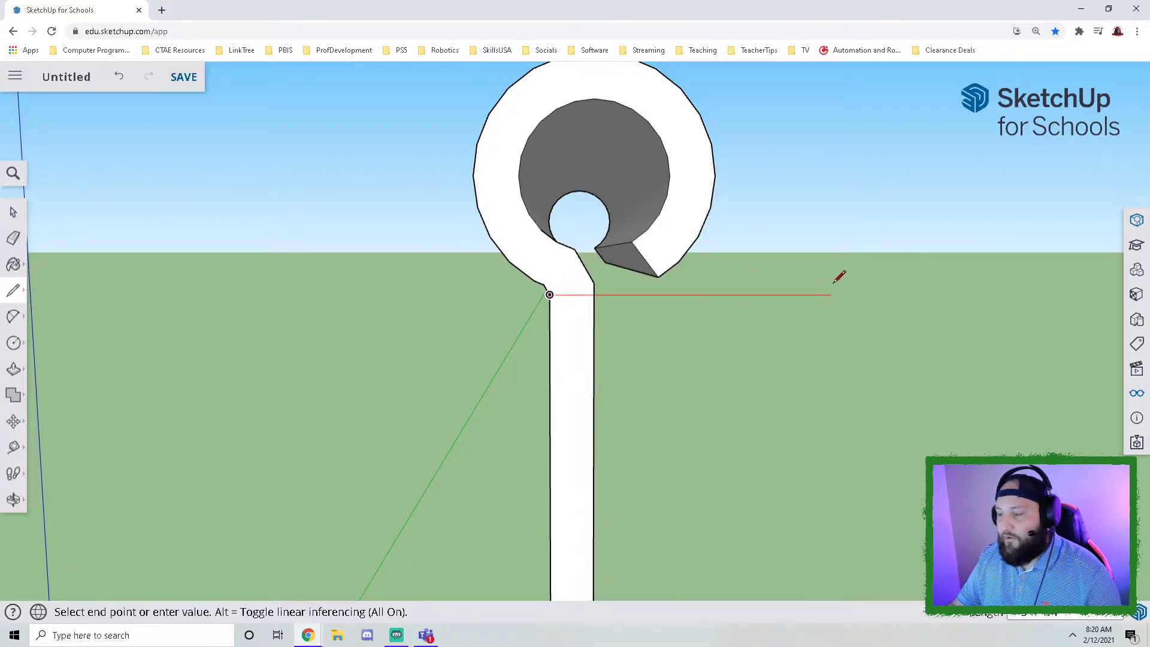
{"action": "scroll", "coordinate": [857, 276], "scroll_direction": "down", "scroll_amount": 1}
{"action": "scroll", "coordinate": [908, 275], "scroll_direction": "down", "scroll_amount": 2}
{"action": "middle_click_drag", "start_coordinate": [896, 274], "coordinate": [707, 235]}
{"action": "middle_click_drag", "start_coordinate": [707, 235], "coordinate": [659, 269], "text": "shift"}
{"action": "scroll", "coordinate": [719, 276], "scroll_direction": "down", "scroll_amount": 2}
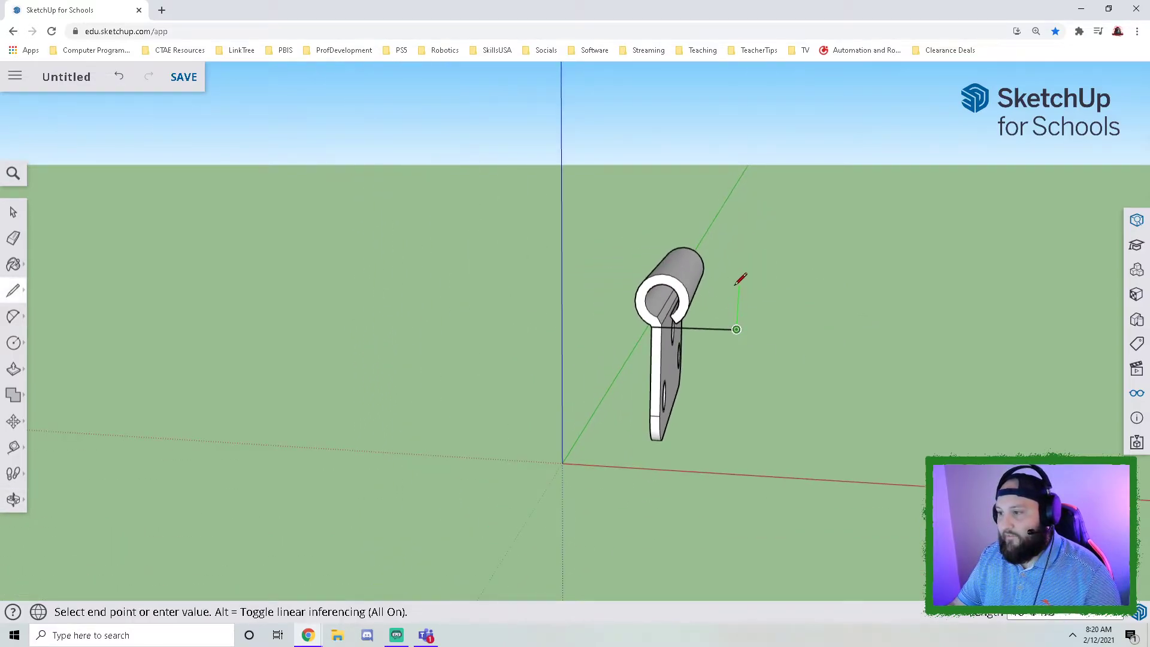
{"action": "left_click", "coordinate": [742, 162]}
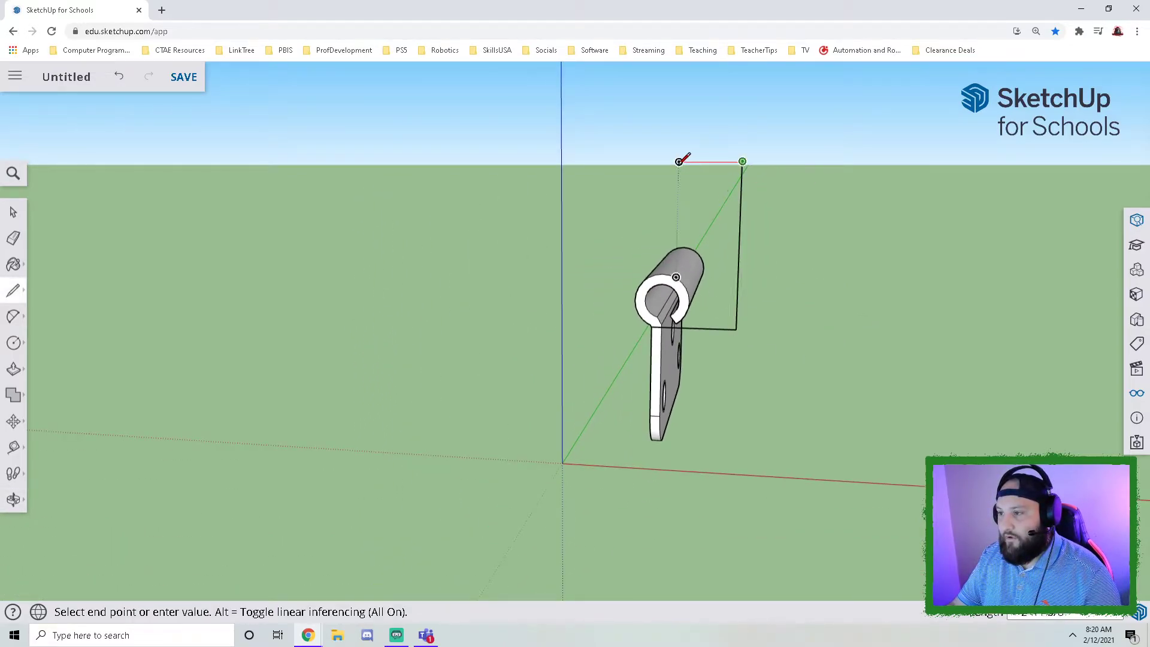
{"action": "left_click", "coordinate": [602, 162]}
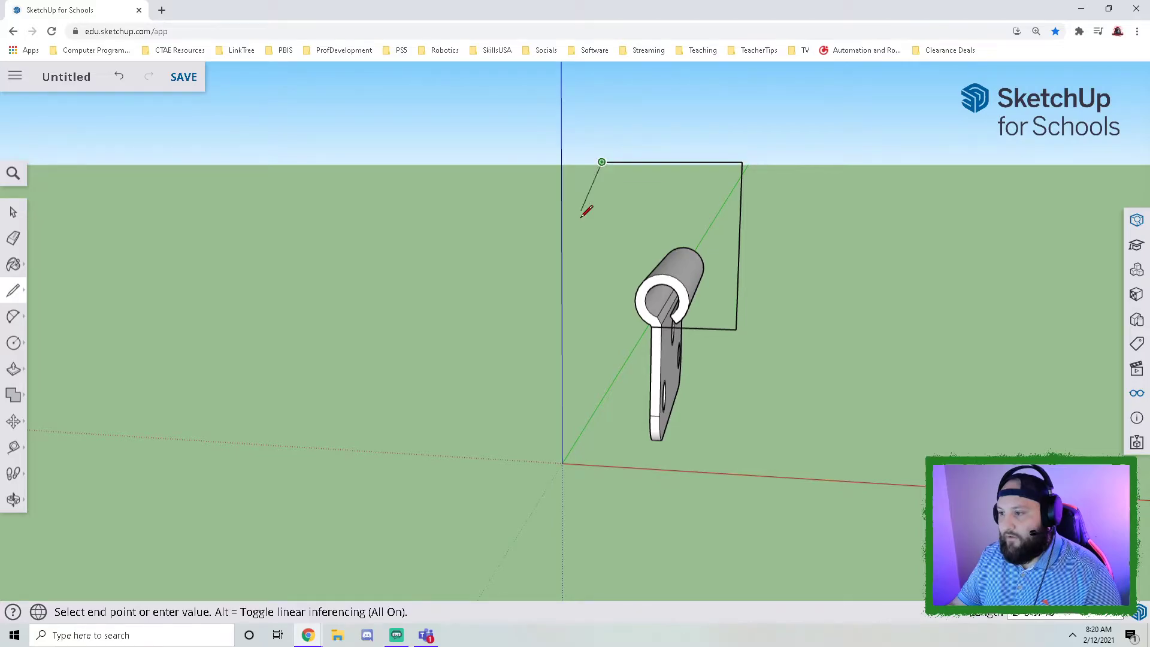
{"action": "left_click", "coordinate": [600, 324]}
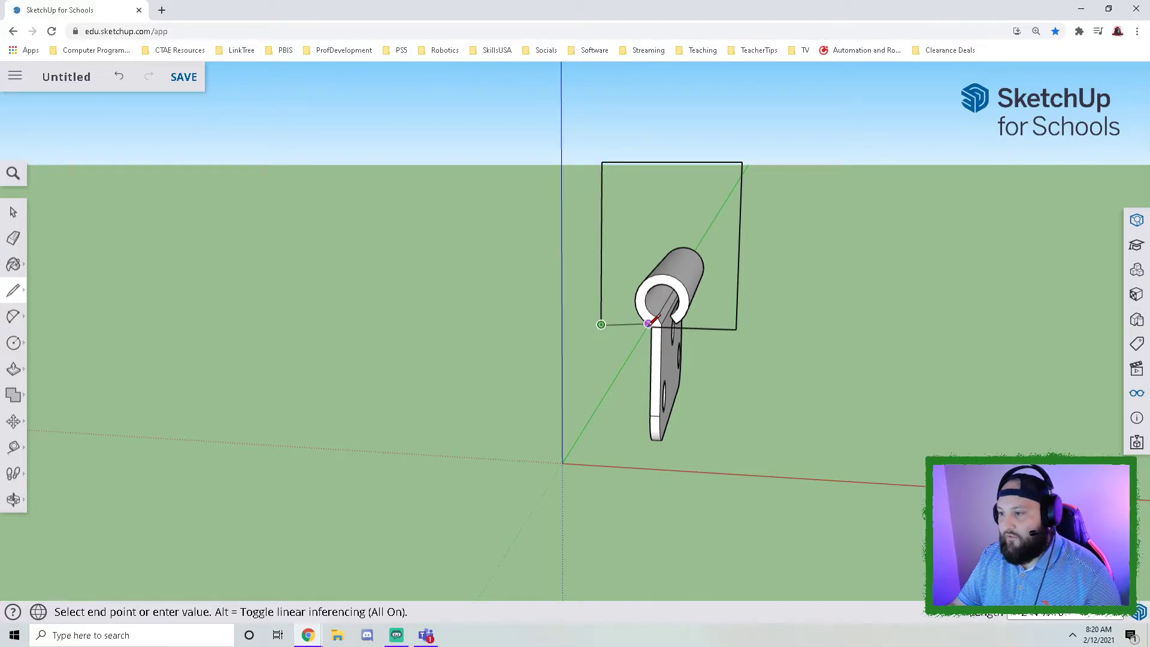
{"action": "scroll", "coordinate": [651, 324], "scroll_direction": "up", "scroll_amount": 5}
{"action": "left_click", "coordinate": [655, 320]}
Step: Push/Pull the rectangle along the rolled loop to the far end of the hinge leaf to form a box
{"action": "key", "text": "o"}
{"action": "middle_click_drag", "start_coordinate": [579, 339], "coordinate": [467, 336]}
{"action": "scroll", "coordinate": [617, 308], "scroll_direction": "down", "scroll_amount": 5}
{"action": "middle_click_drag", "start_coordinate": [617, 309], "coordinate": [448, 300]}
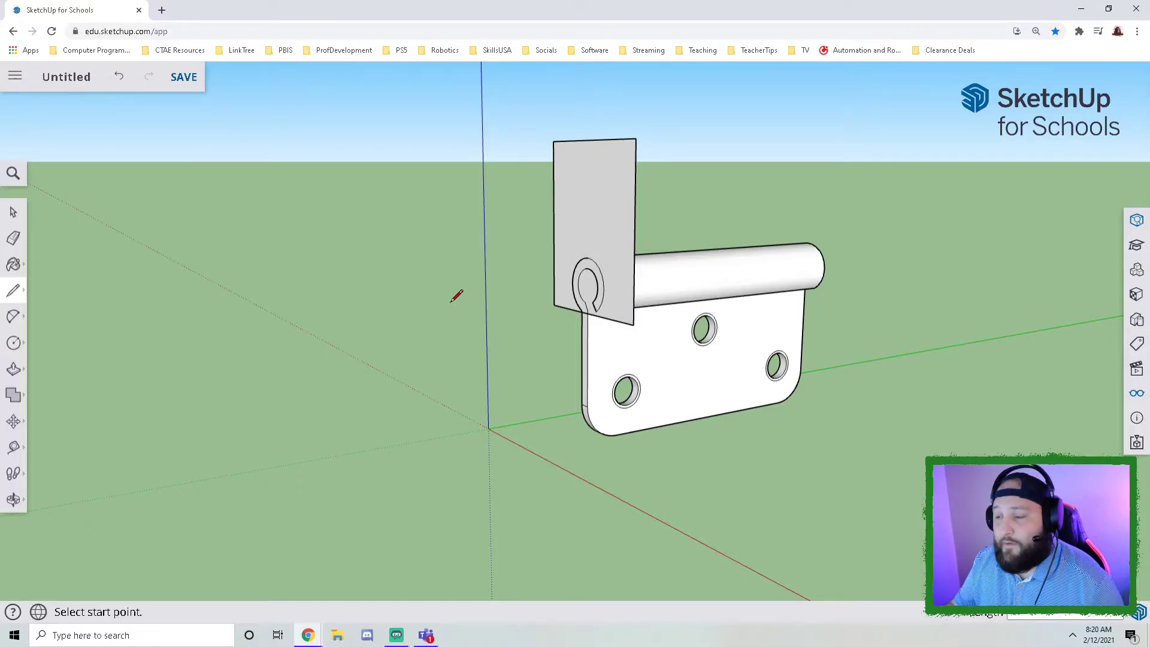
{"action": "left_click", "coordinate": [13, 370]}
{"action": "left_click_drag", "start_coordinate": [609, 213], "coordinate": [793, 257]}
{"action": "middle_click_drag", "start_coordinate": [794, 257], "coordinate": [845, 377]}
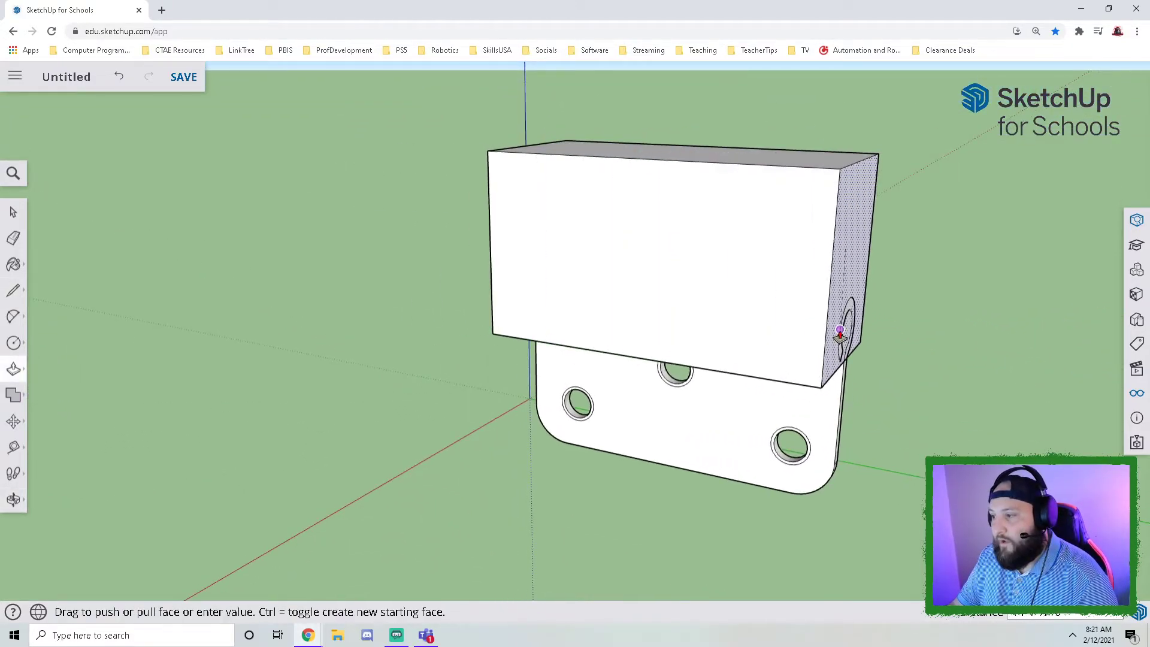
{"action": "middle_click_drag", "start_coordinate": [816, 426], "coordinate": [1033, 256]}
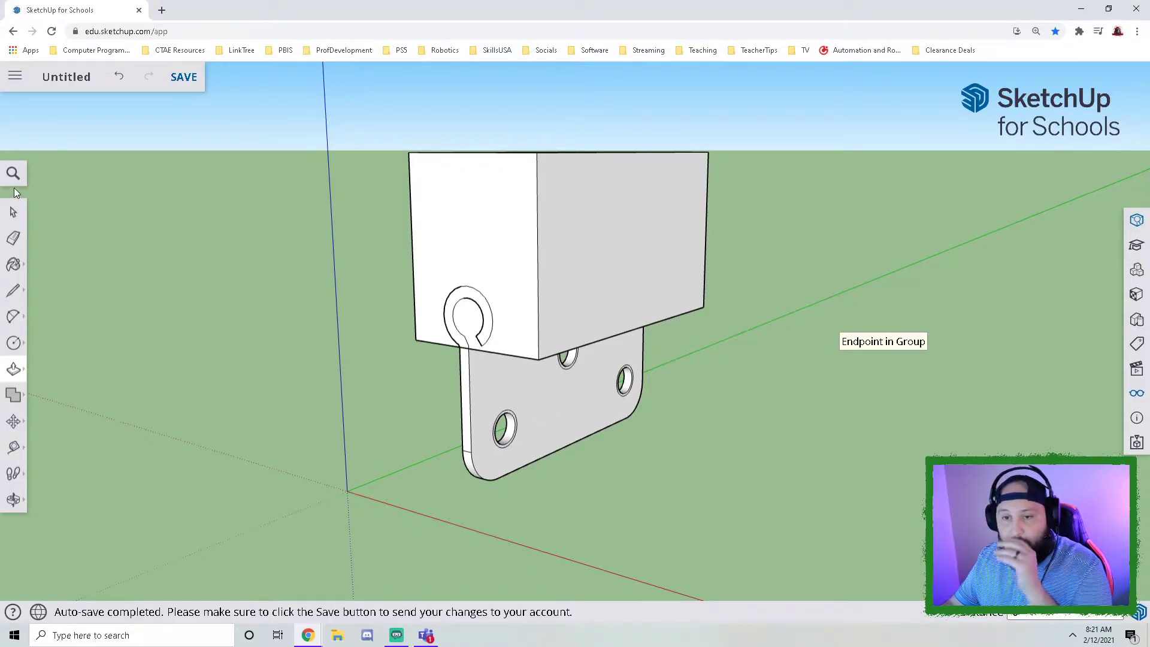
Step: Select the hinge leaf and individual box faces in turn to compare grouped and ungrouped geometry
{"action": "left_click", "coordinate": [14, 213]}
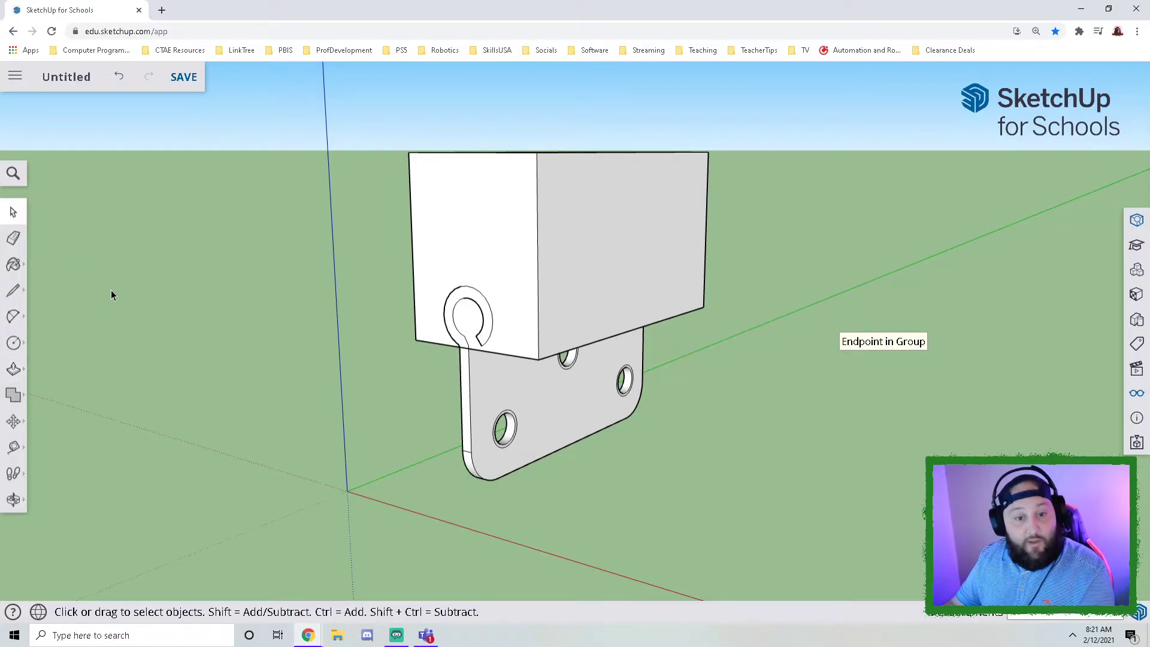
{"action": "left_click", "coordinate": [557, 399]}
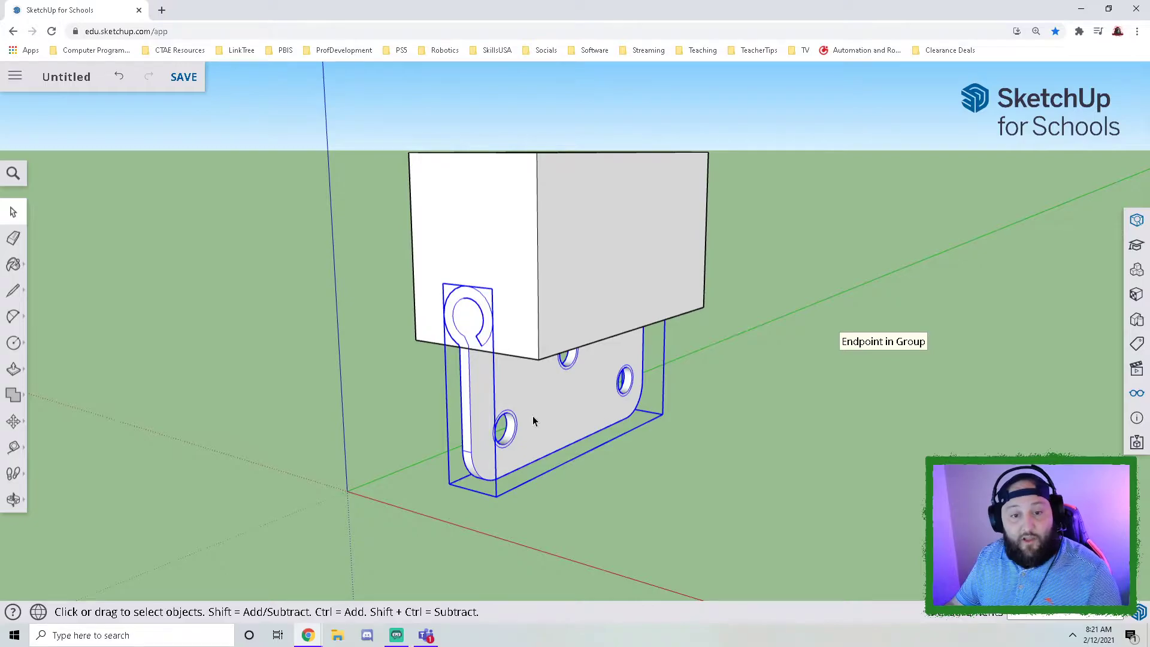
{"action": "left_click", "coordinate": [616, 246]}
{"action": "left_click", "coordinate": [470, 203]}
{"action": "left_click", "coordinate": [599, 208]}
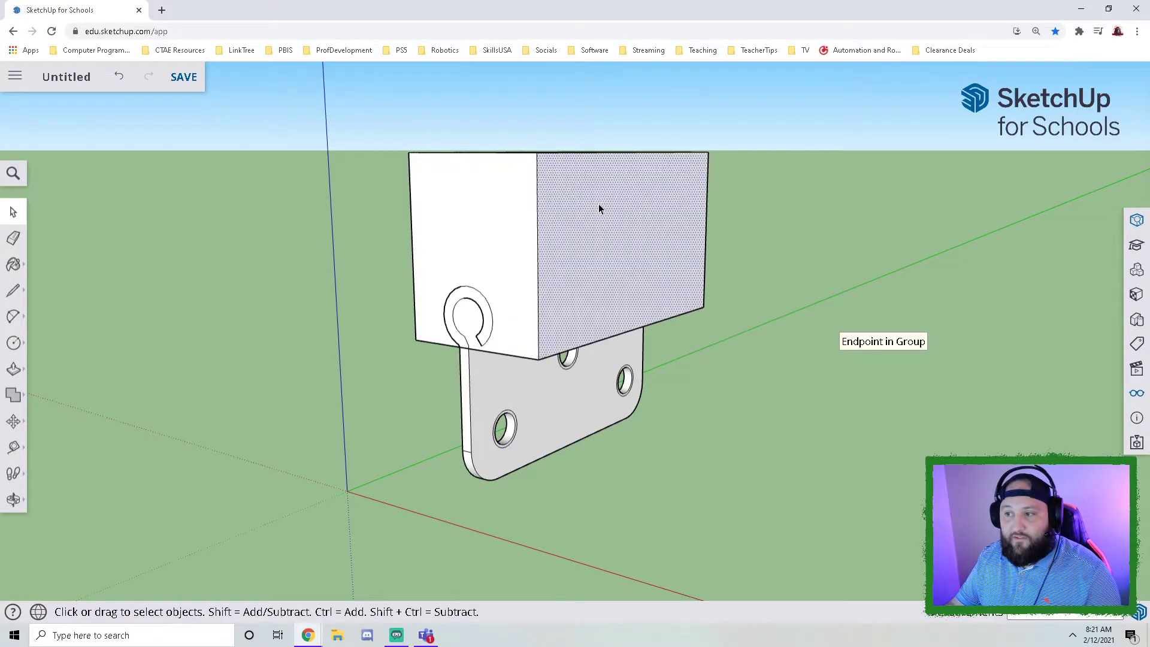
{"action": "middle_click_drag", "start_coordinate": [609, 224], "coordinate": [629, 335]}
{"action": "left_click", "coordinate": [765, 483]}
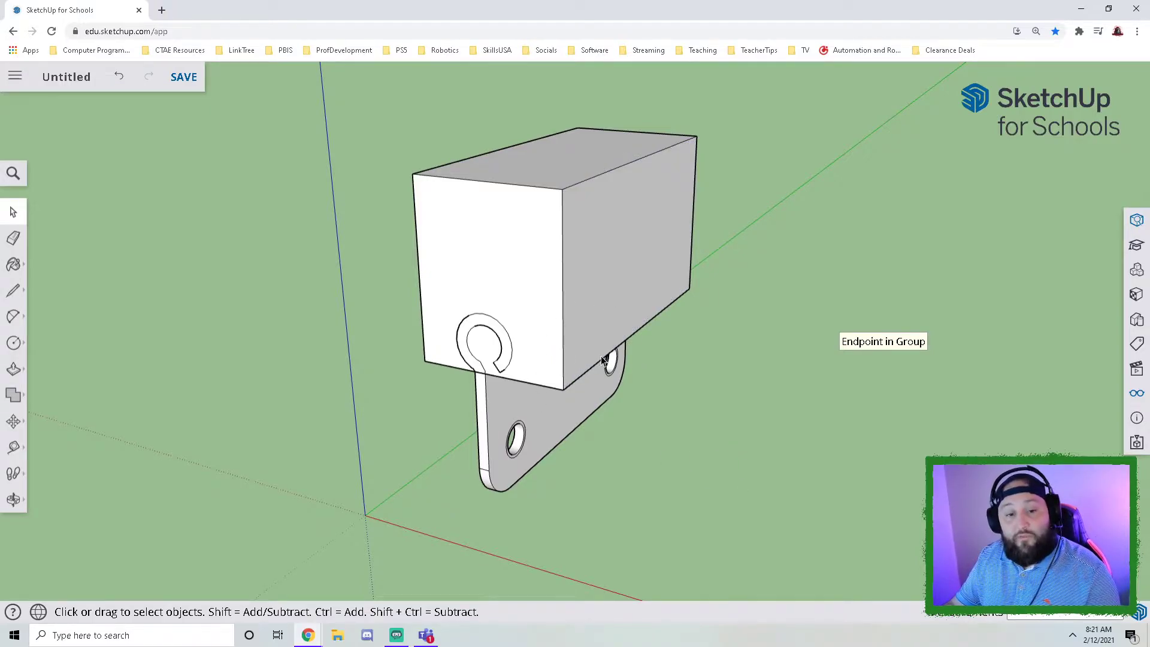
Step: Select all connected geometry of the box around the loop and make it a group
{"action": "left_click", "coordinate": [595, 246]}
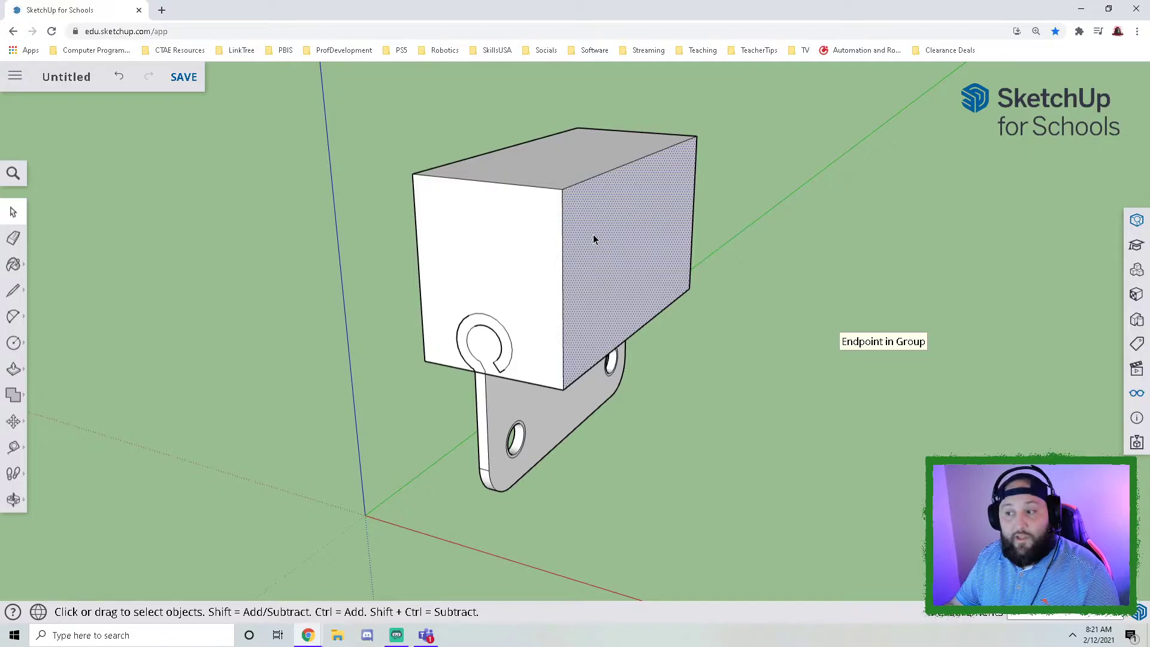
{"action": "middle_click_drag", "start_coordinate": [590, 228], "coordinate": [524, 236]}
{"action": "triple_click", "coordinate": [594, 246]}
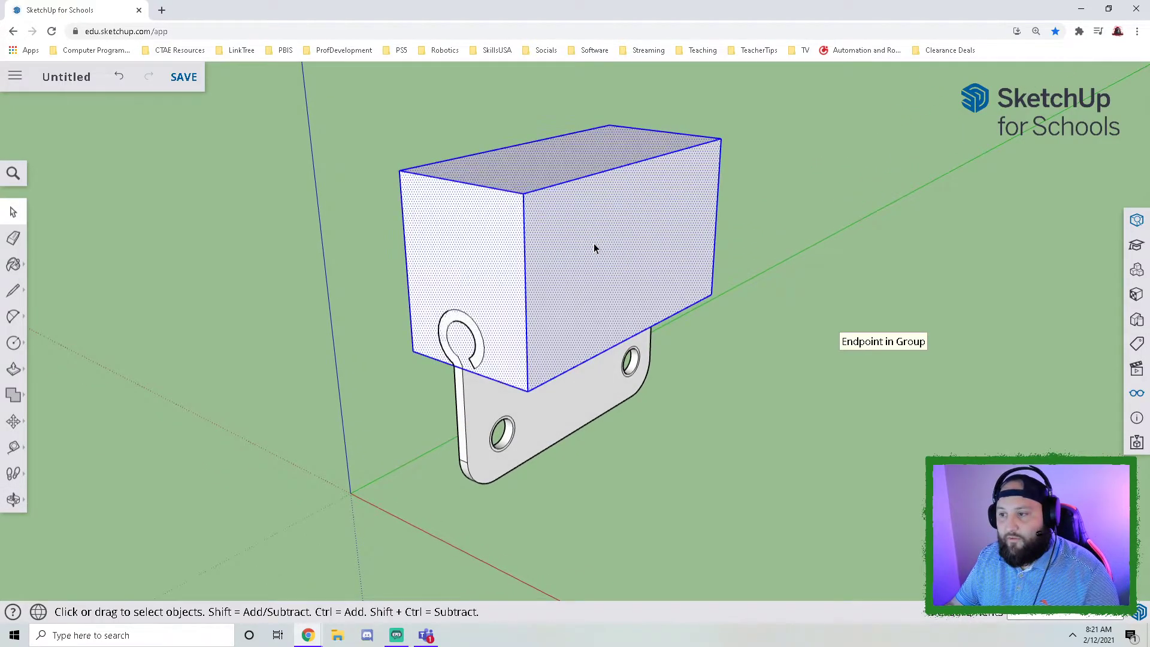
{"action": "right_click", "coordinate": [595, 247]}
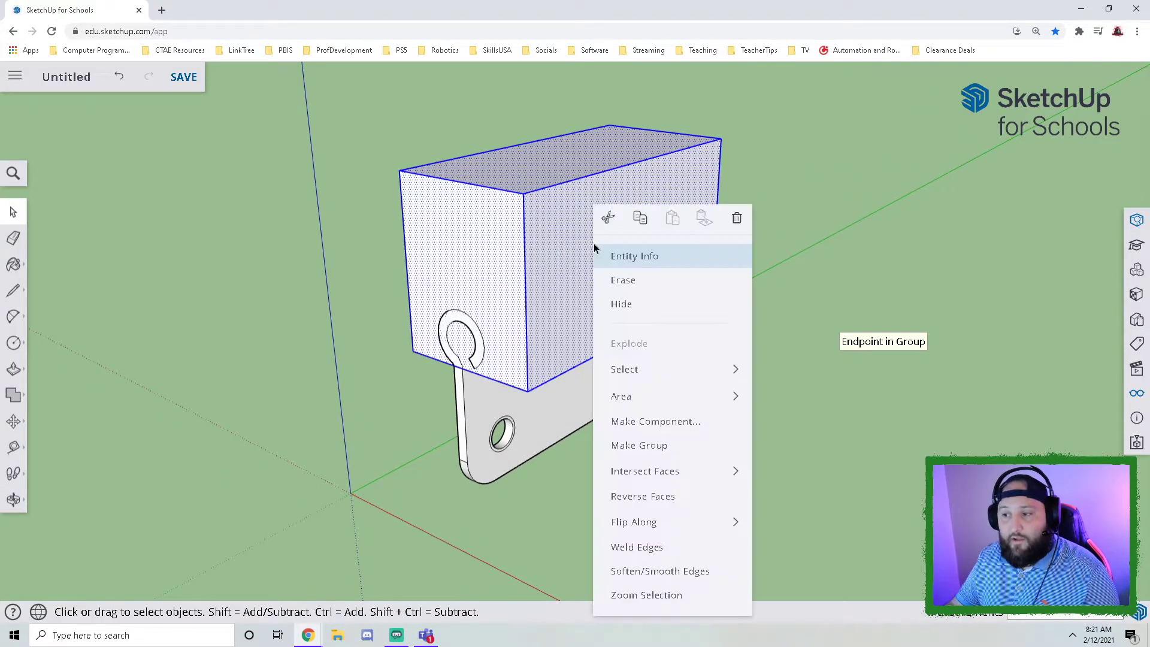
{"action": "left_click", "coordinate": [644, 447]}
{"action": "left_click", "coordinate": [662, 517]}
Step: Select the hinge leaf and the box alternately to check that each is its own group
{"action": "left_click", "coordinate": [536, 410]}
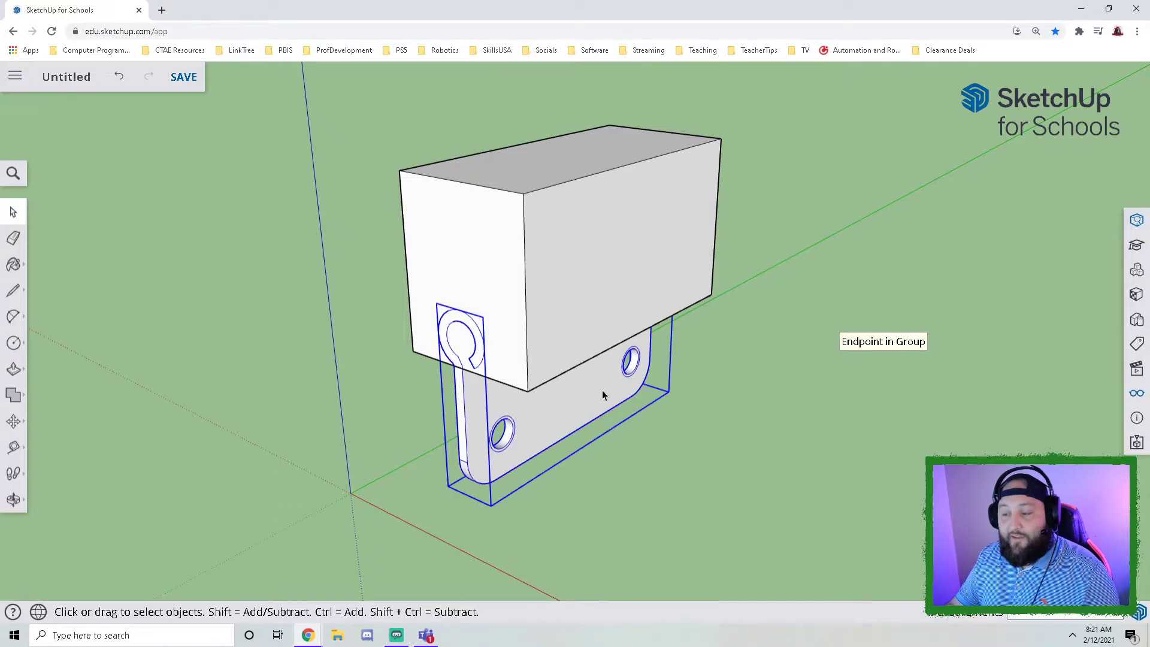
{"action": "left_click", "coordinate": [579, 311]}
{"action": "left_click", "coordinate": [543, 422]}
{"action": "left_click", "coordinate": [575, 316]}
{"action": "left_click", "coordinate": [728, 526]}
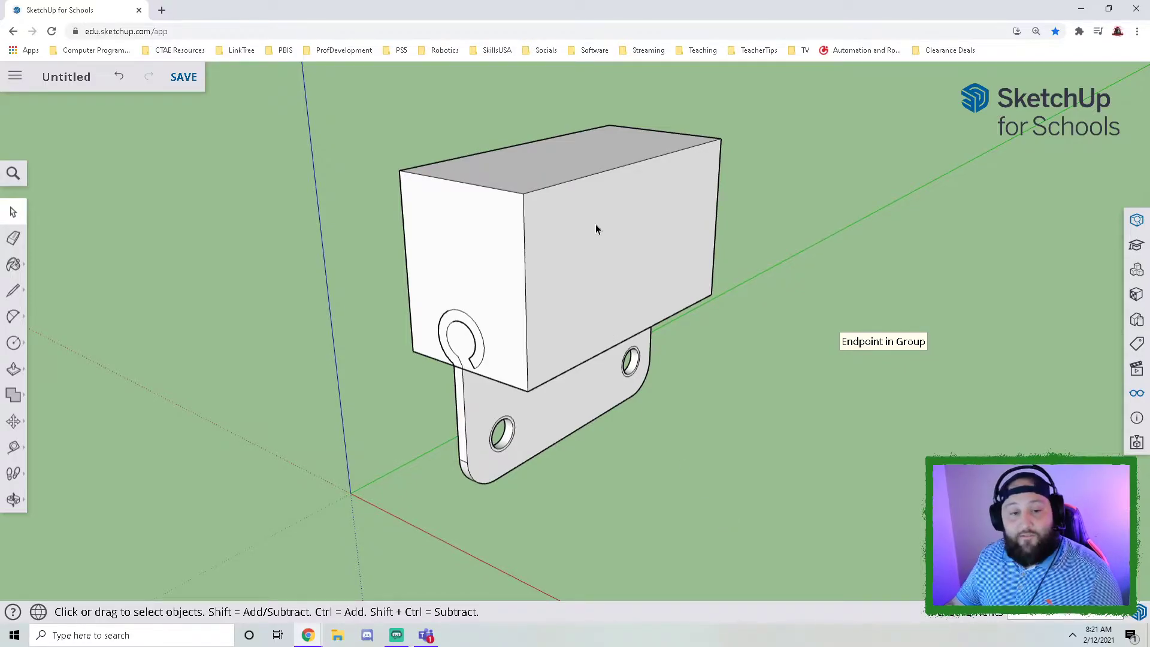
Step: Open the box group for editing so its geometry can be changed separately from the hinge leaf
{"action": "middle_click_drag", "start_coordinate": [556, 230], "coordinate": [496, 215]}
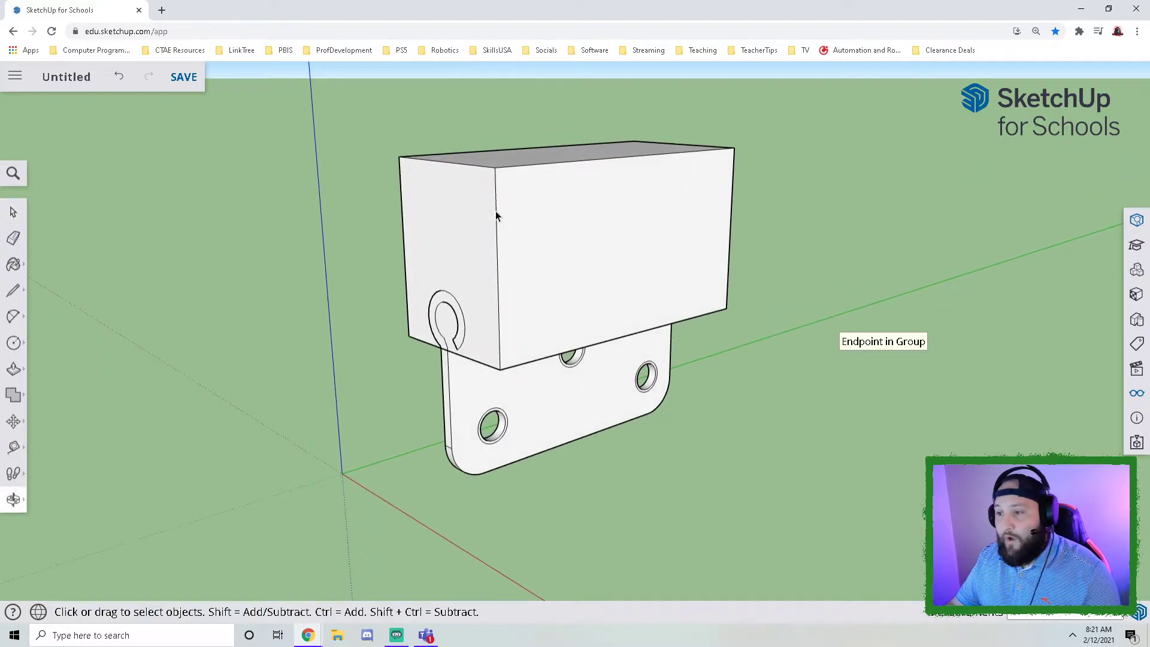
{"action": "left_click", "coordinate": [563, 234]}
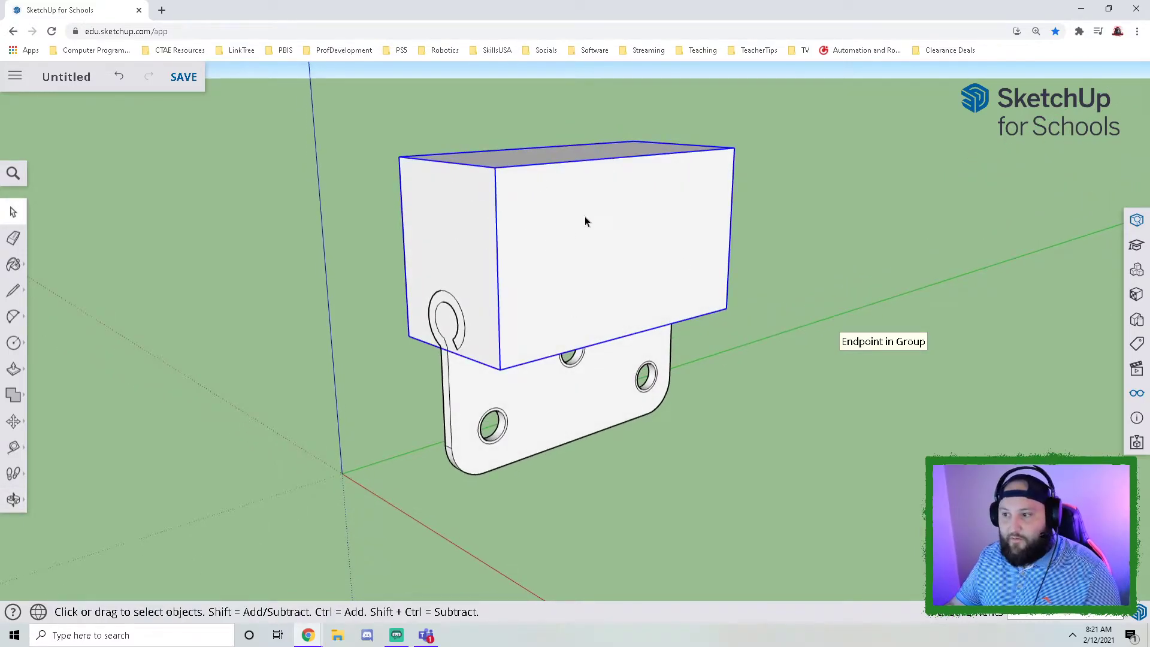
{"action": "double_click", "coordinate": [567, 231]}
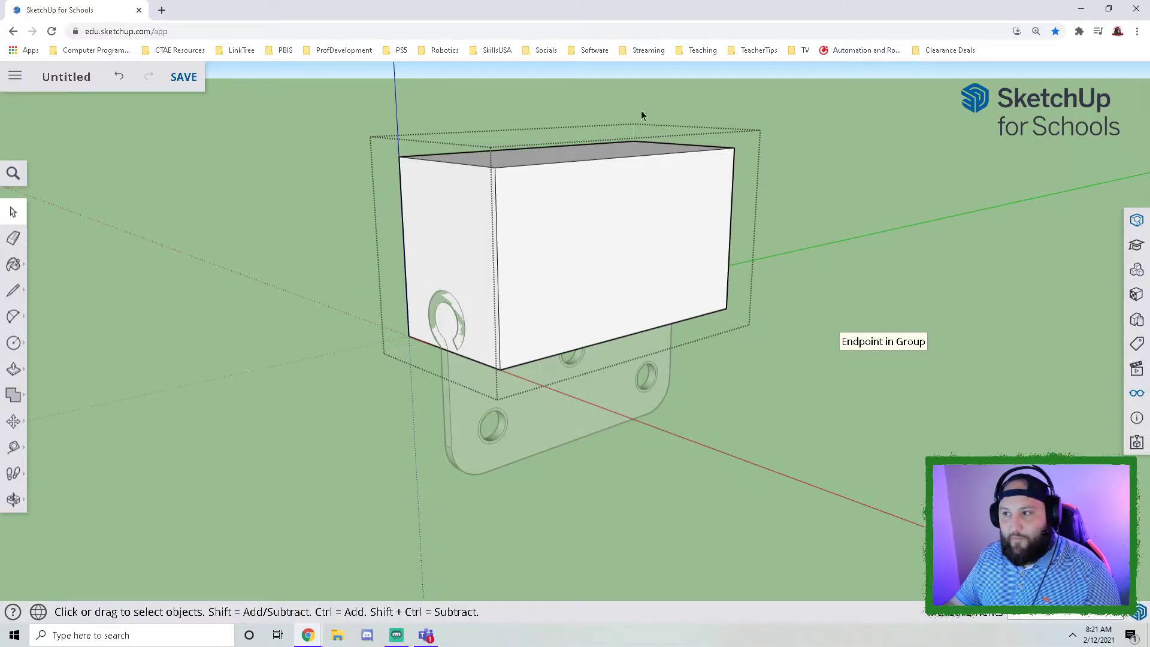
{"action": "middle_click_drag", "start_coordinate": [672, 379], "coordinate": [655, 324]}
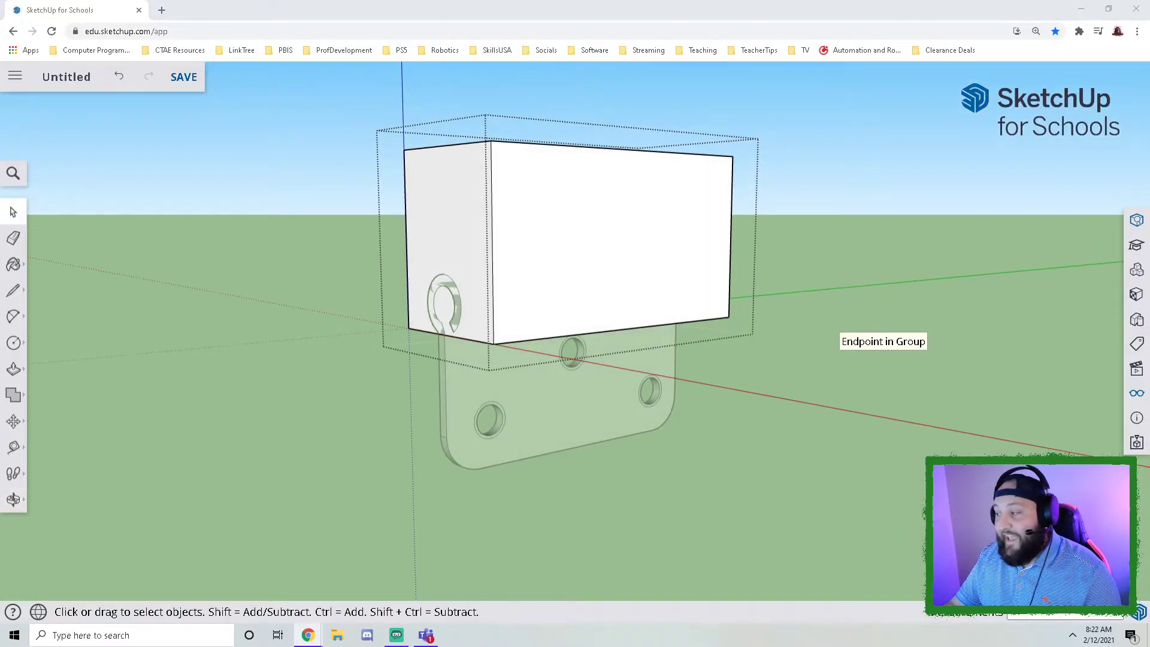
{"action": "middle_click_drag", "start_coordinate": [920, 453], "coordinate": [850, 221]}
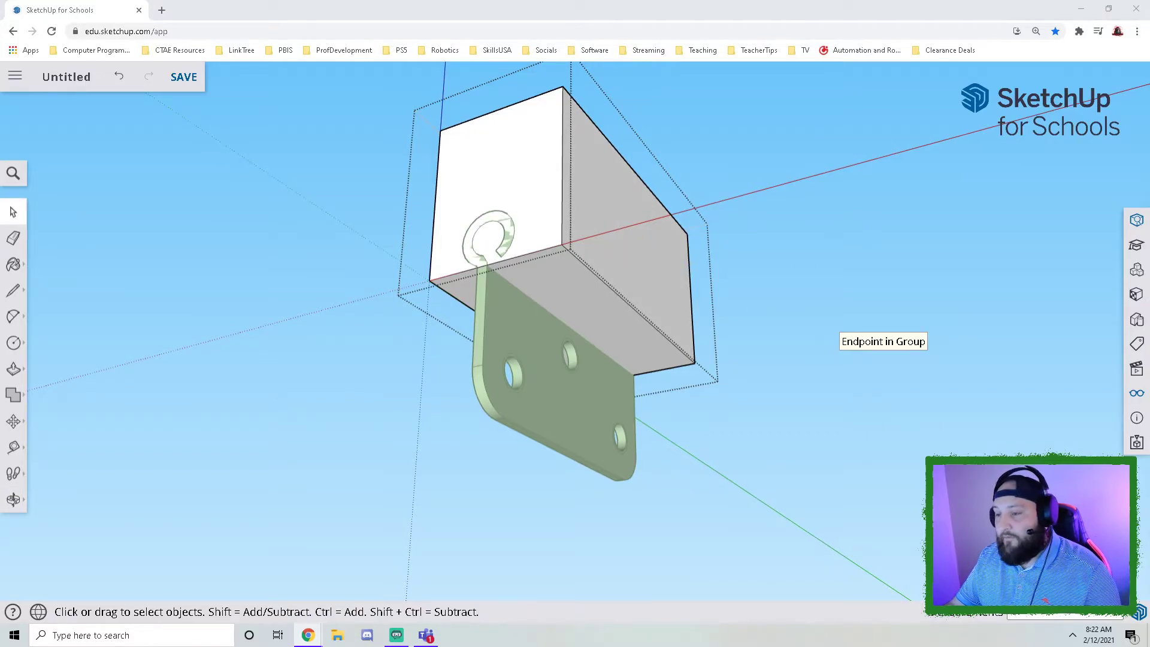
{"action": "middle_click_drag", "start_coordinate": [579, 332], "coordinate": [545, 271]}
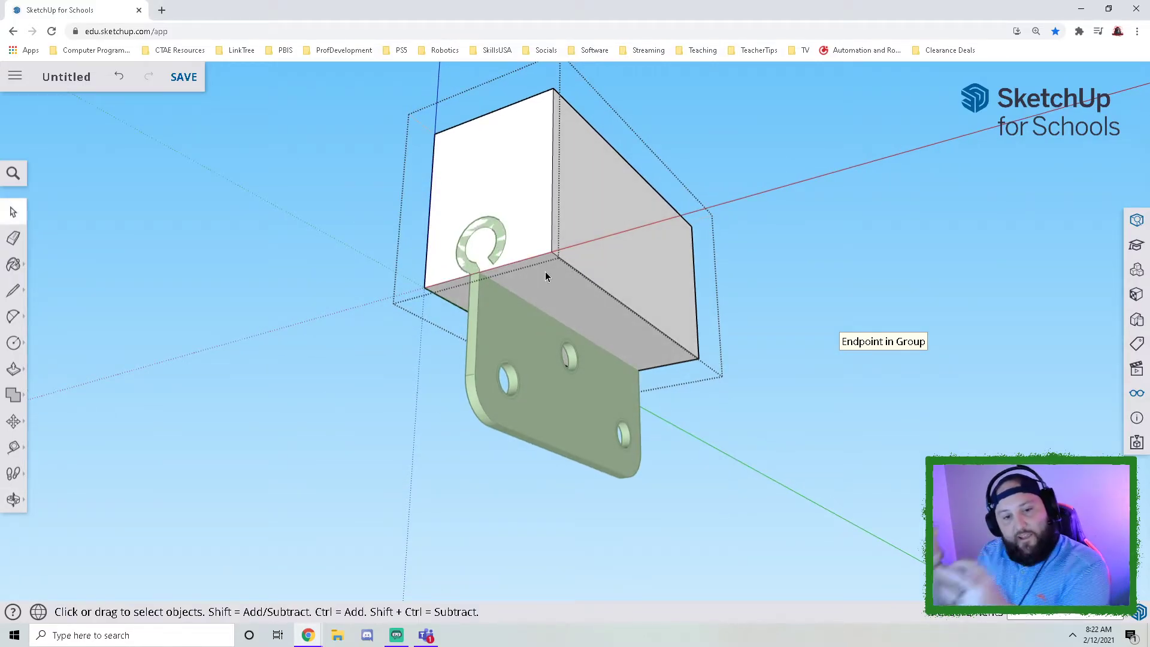
{"action": "middle_click_drag", "start_coordinate": [546, 272], "coordinate": [516, 285]}
{"action": "scroll", "coordinate": [552, 229], "scroll_direction": "up", "scroll_amount": 5}
{"action": "scroll", "coordinate": [554, 255], "scroll_direction": "up", "scroll_amount": 2}
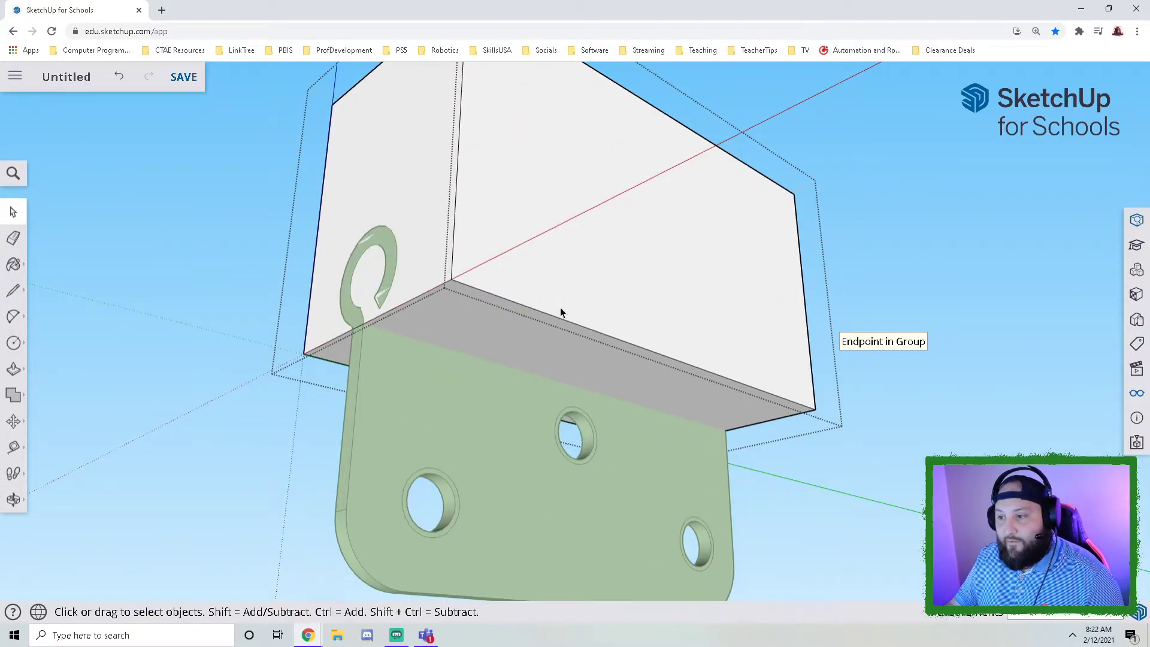
Step: Divide the box's long lower edge beside the hinge plate into five equal segments
{"action": "left_click", "coordinate": [563, 319]}
{"action": "left_click", "coordinate": [566, 321]}
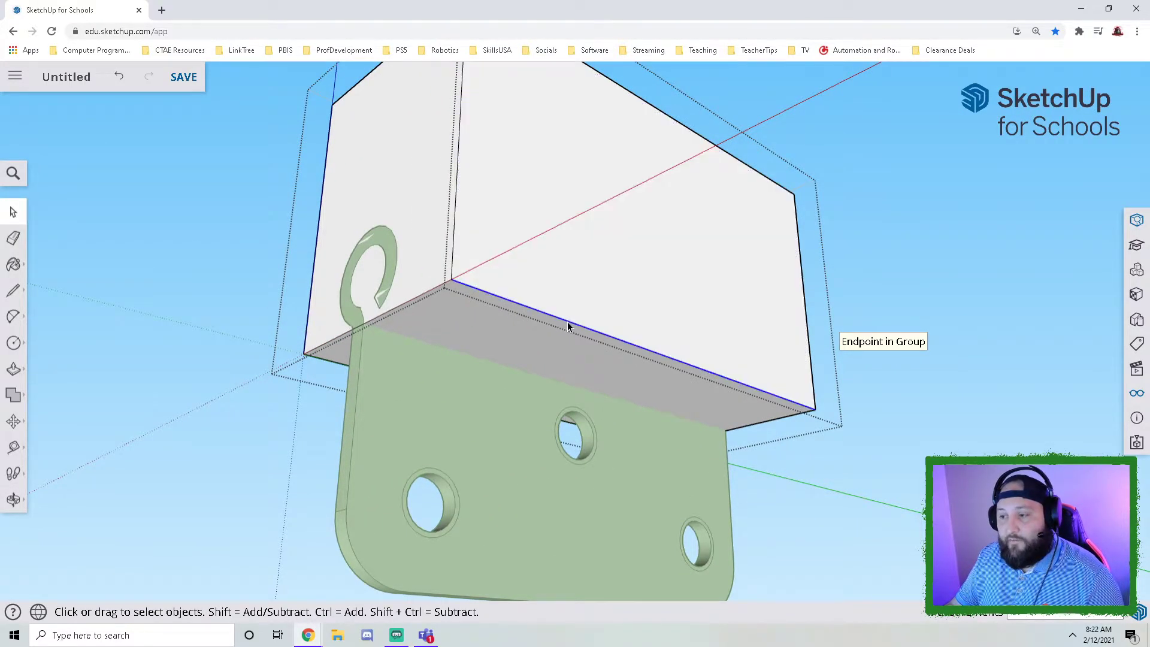
{"action": "right_click", "coordinate": [568, 325]}
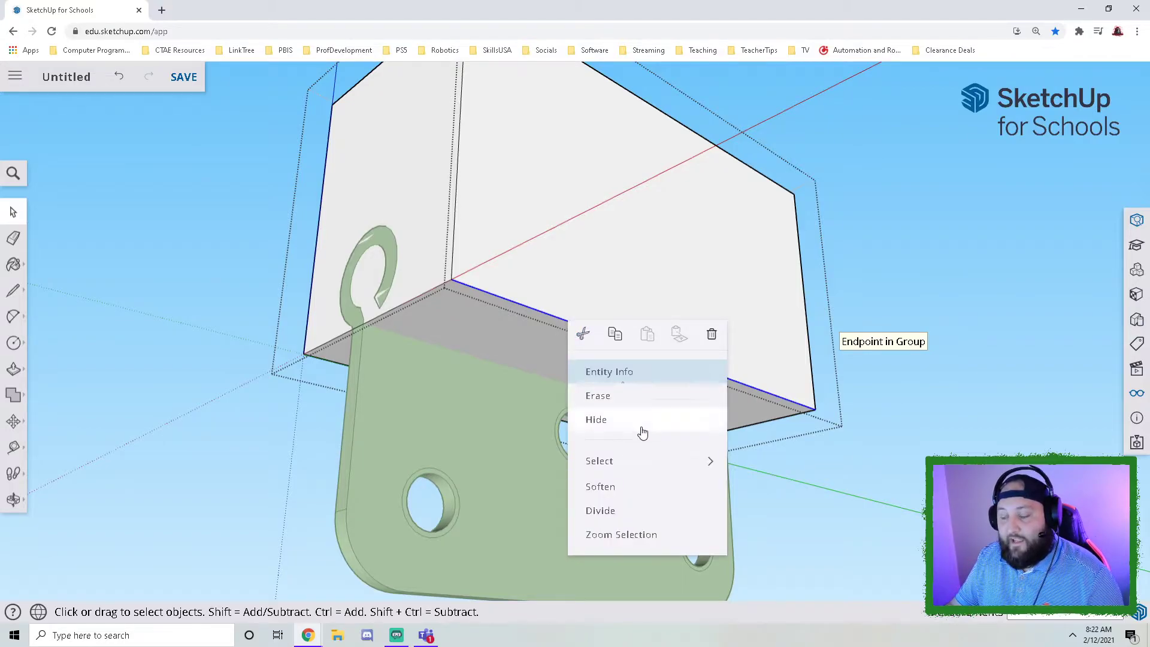
{"action": "left_click", "coordinate": [600, 510]}
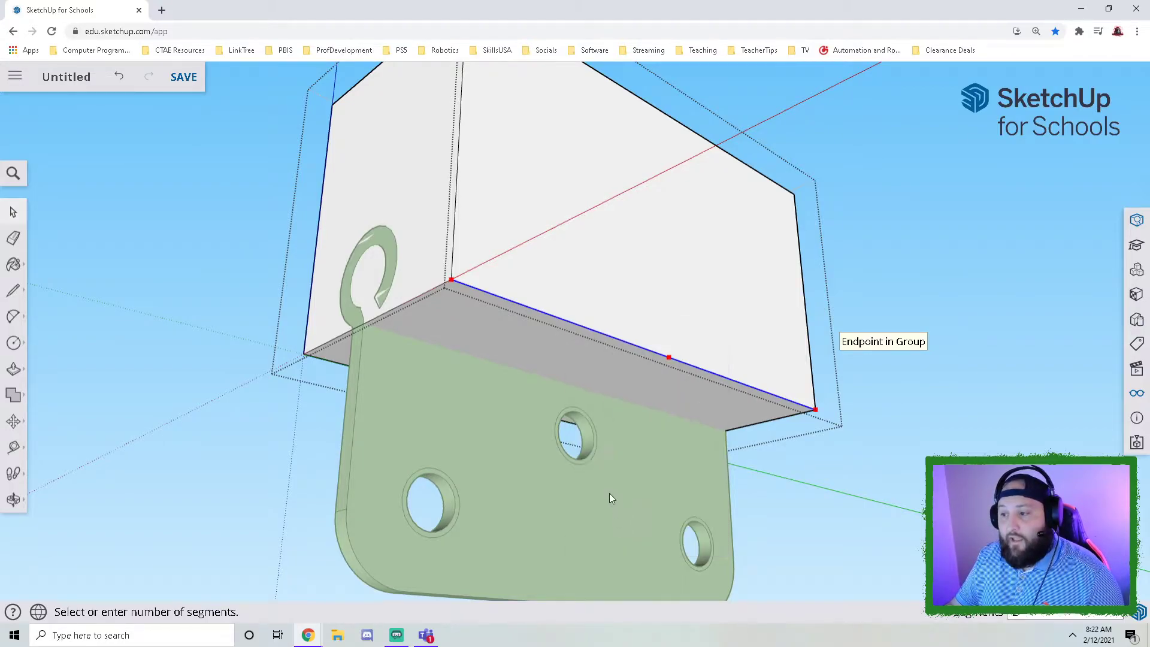
{"action": "left_click", "coordinate": [545, 315]}
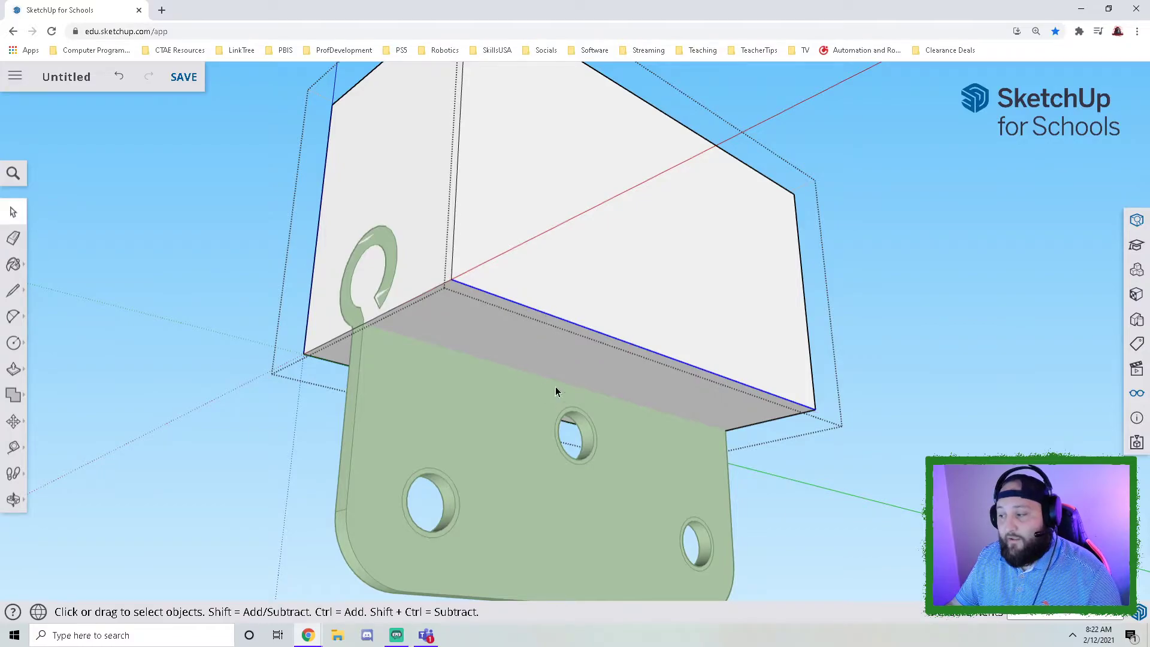
Step: Select individual segments along the box's divided lower edge to check the division
{"action": "right_click", "coordinate": [562, 317]}
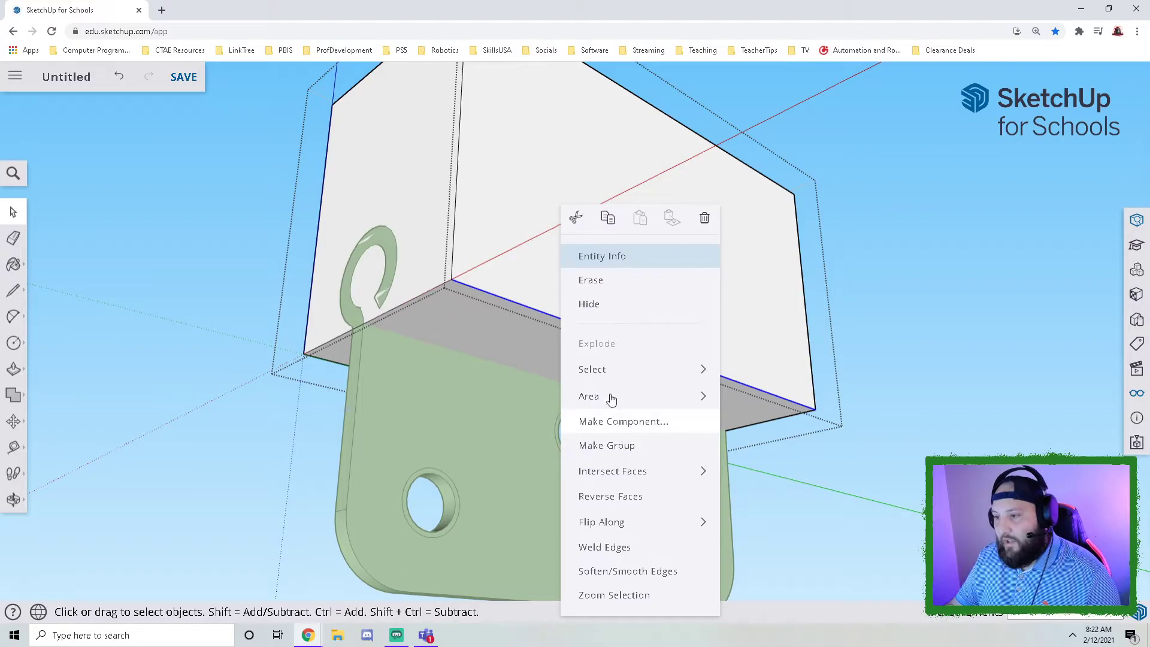
{"action": "left_click", "coordinate": [517, 298]}
{"action": "left_click", "coordinate": [569, 325]}
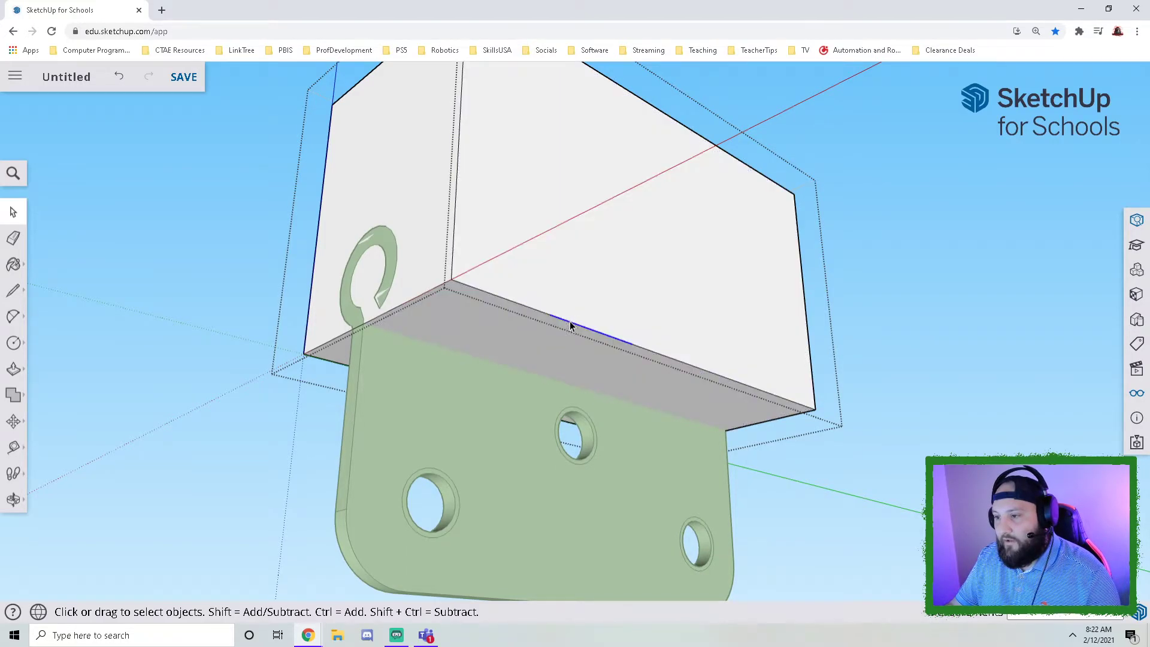
{"action": "left_click", "coordinate": [525, 307]}
{"action": "left_click", "coordinate": [580, 330]}
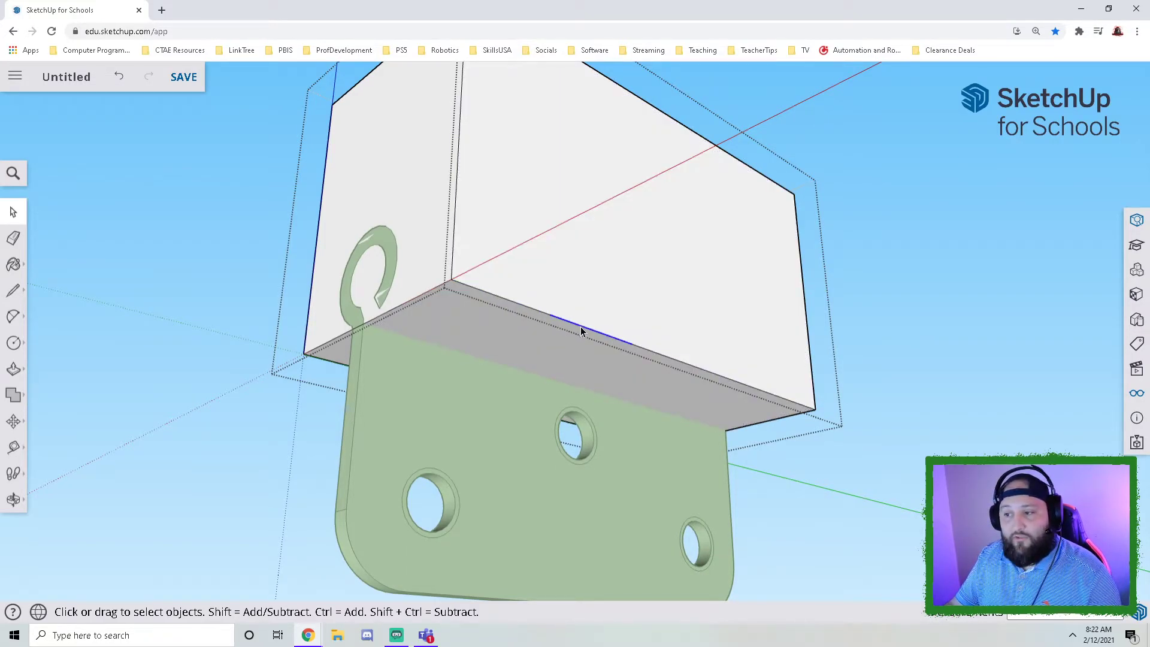
{"action": "left_click", "coordinate": [671, 359]}
{"action": "left_click", "coordinate": [732, 381]}
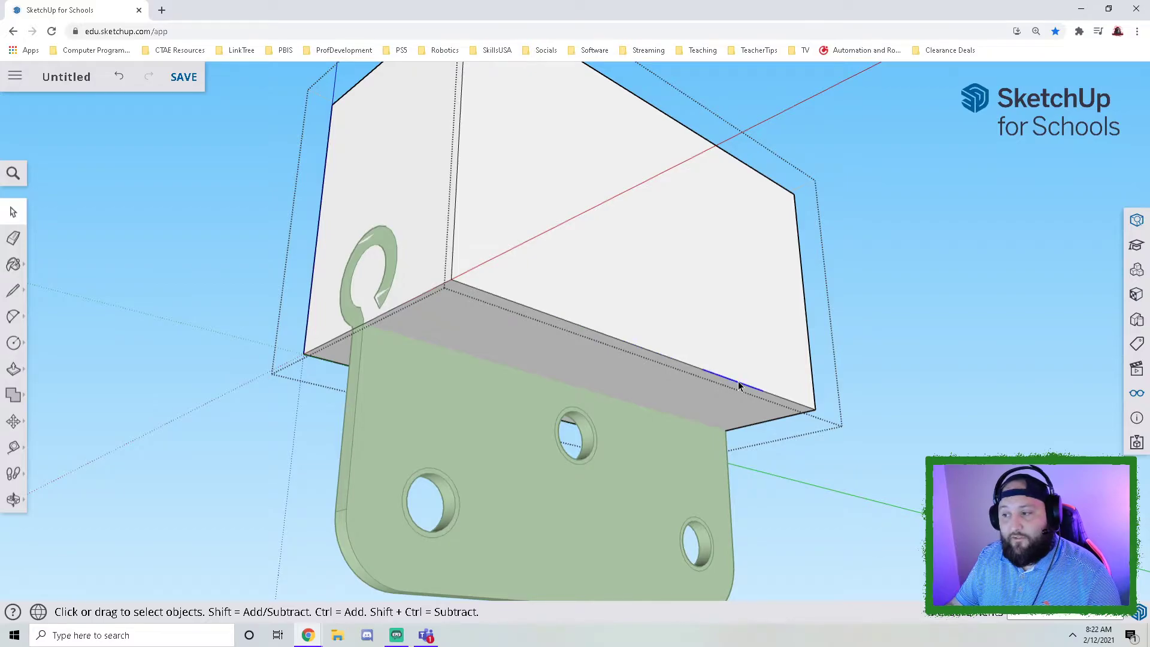
Step: Draw lines straight across the box's underside from the two division points nearest its front end
{"action": "middle_click_drag", "start_coordinate": [632, 437], "coordinate": [587, 356]}
{"action": "left_click", "coordinate": [579, 228]}
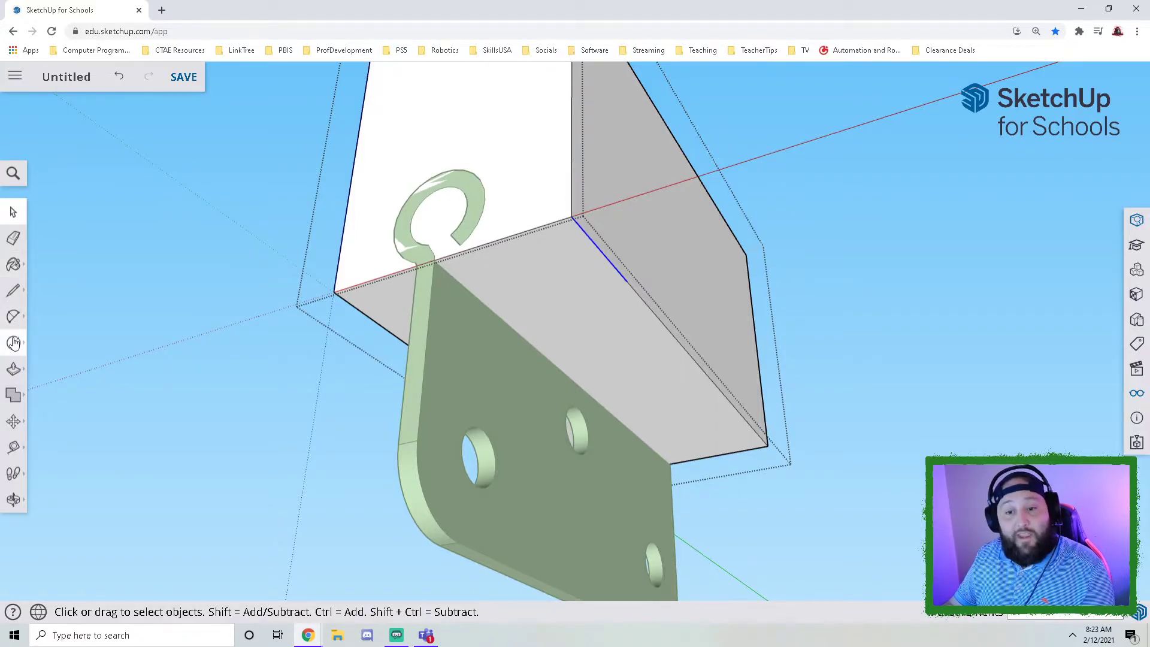
{"action": "left_click", "coordinate": [13, 292]}
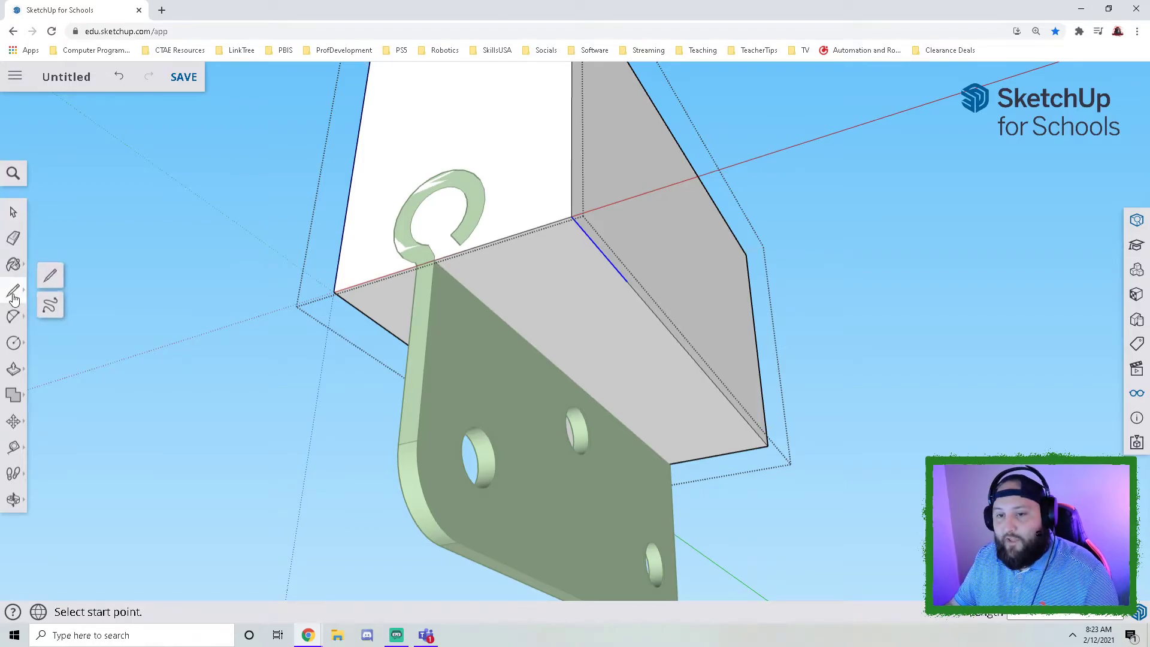
{"action": "left_click", "coordinate": [629, 282]}
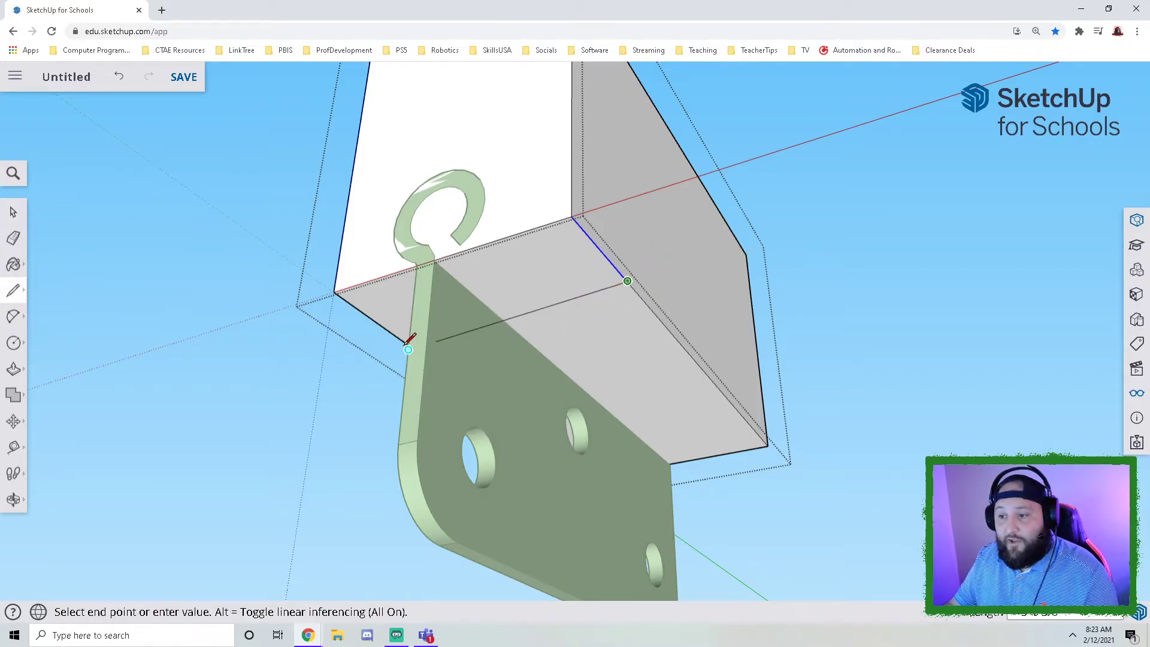
{"action": "middle_click_drag", "start_coordinate": [405, 340], "coordinate": [585, 329]}
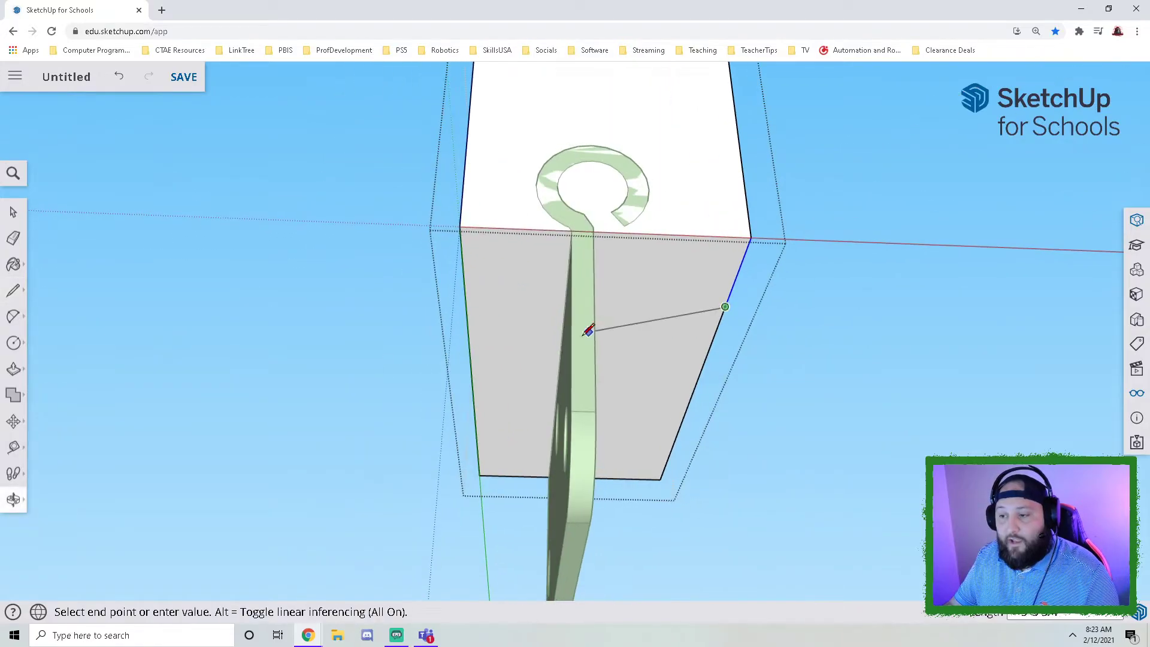
{"action": "left_click", "coordinate": [466, 299]}
{"action": "mouse_move", "coordinate": [491, 322]}
{"action": "middle_mouse_down"}
{"action": "mouse_move", "coordinate": [639, 361]}
{"action": "mouse_move", "coordinate": [652, 341]}
{"action": "middle_mouse_up"}
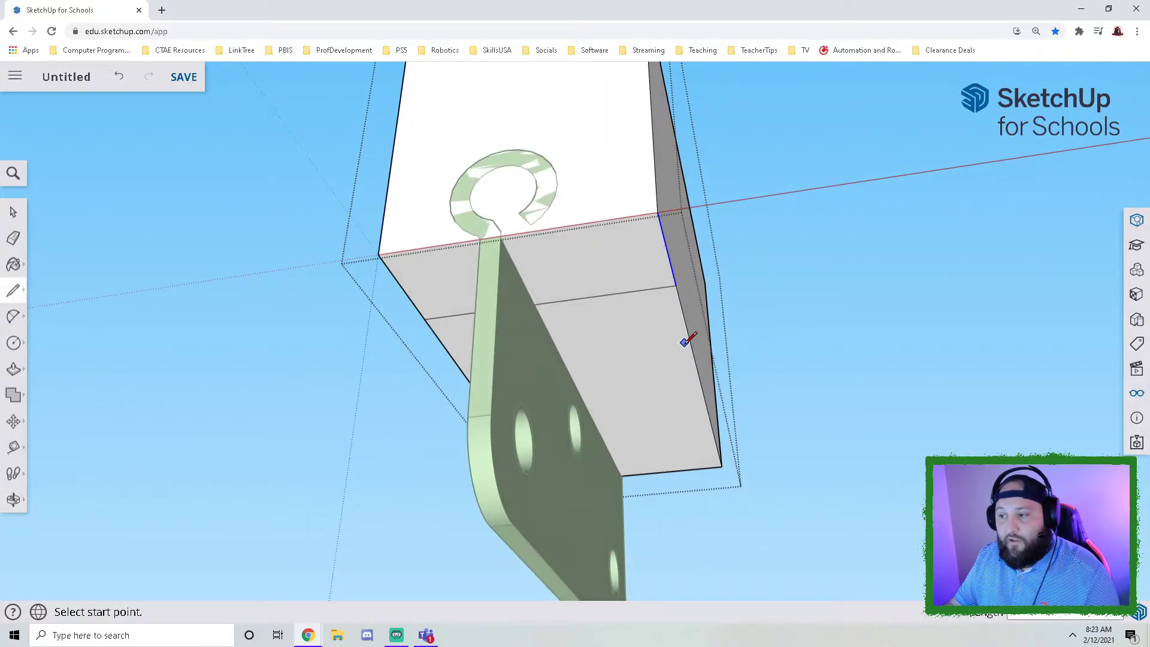
{"action": "left_click", "coordinate": [691, 343]}
{"action": "middle_click_drag", "start_coordinate": [541, 352], "coordinate": [593, 353]}
{"action": "left_click", "coordinate": [472, 353]}
Step: Draw lines across the box's underside from the remaining two division points toward its far end
{"action": "middle_click_drag", "start_coordinate": [655, 398], "coordinate": [711, 364]}
{"action": "left_click", "coordinate": [714, 368]}
{"action": "middle_click_drag", "start_coordinate": [534, 390], "coordinate": [473, 398]}
{"action": "left_click", "coordinate": [472, 400]}
{"action": "middle_click_drag", "start_coordinate": [672, 416], "coordinate": [758, 467]}
{"action": "left_click", "coordinate": [722, 452]}
{"action": "middle_click_drag", "start_coordinate": [488, 493], "coordinate": [467, 514]}
{"action": "left_click", "coordinate": [497, 478]}
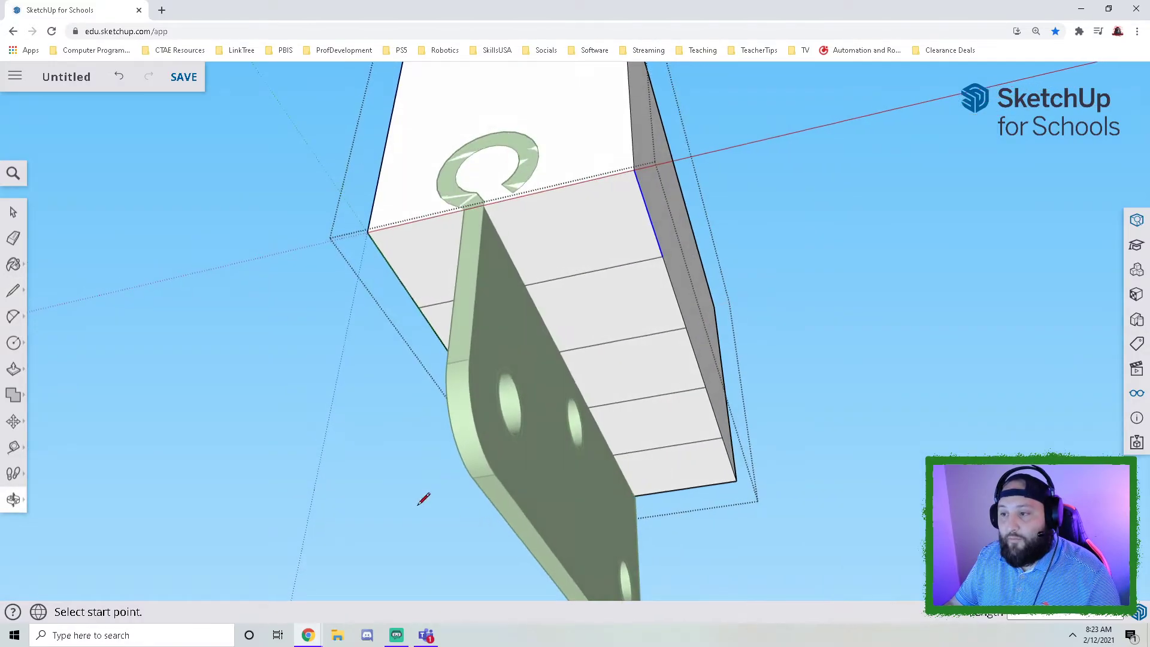
Step: Select the strips on the box's underside one by one to check that each is a separate face
{"action": "left_click", "coordinate": [13, 214]}
{"action": "left_click", "coordinate": [529, 252]}
{"action": "left_click", "coordinate": [436, 261]}
{"action": "left_click", "coordinate": [623, 296]}
{"action": "left_click", "coordinate": [448, 327]}
{"action": "left_click", "coordinate": [654, 394]}
{"action": "left_click", "coordinate": [654, 444]}
{"action": "left_click", "coordinate": [659, 458]}
{"action": "middle_click_drag", "start_coordinate": [659, 455], "coordinate": [599, 335]}
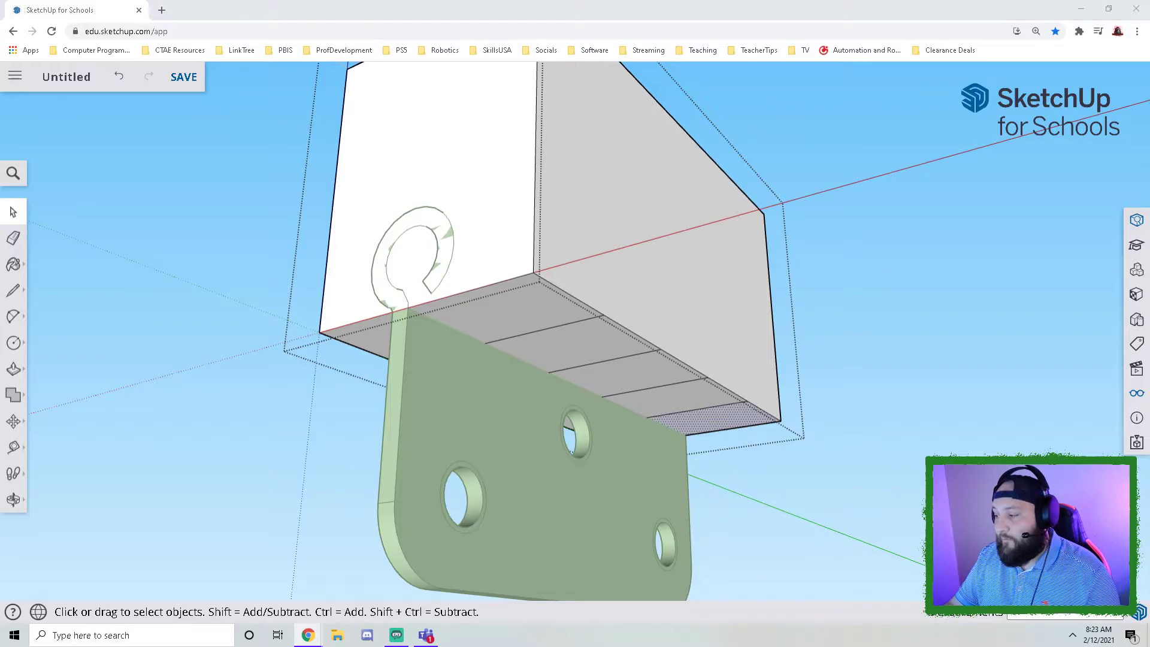
{"action": "middle_click_drag", "start_coordinate": [441, 368], "coordinate": [647, 287]}
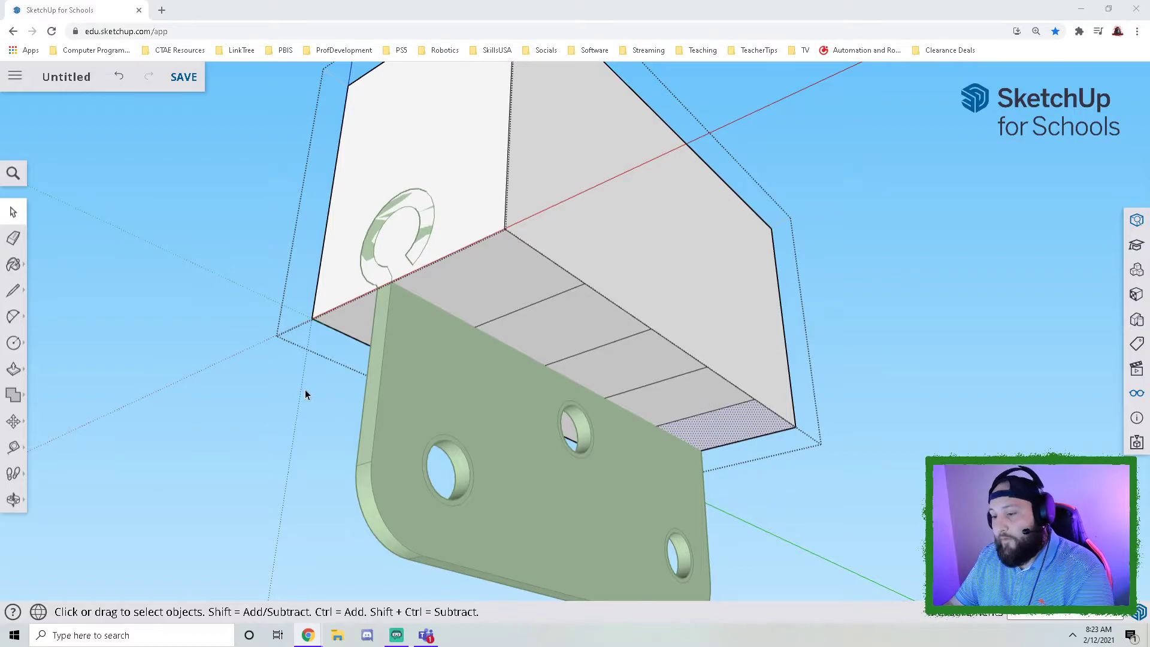
Step: Finish editing the box group and return to the whole model
{"action": "scroll", "coordinate": [390, 363], "scroll_direction": "down", "scroll_amount": 6}
{"action": "middle_click_drag", "start_coordinate": [361, 397], "coordinate": [338, 423]}
{"action": "left_click", "coordinate": [13, 212]}
{"action": "left_click", "coordinate": [325, 318]}
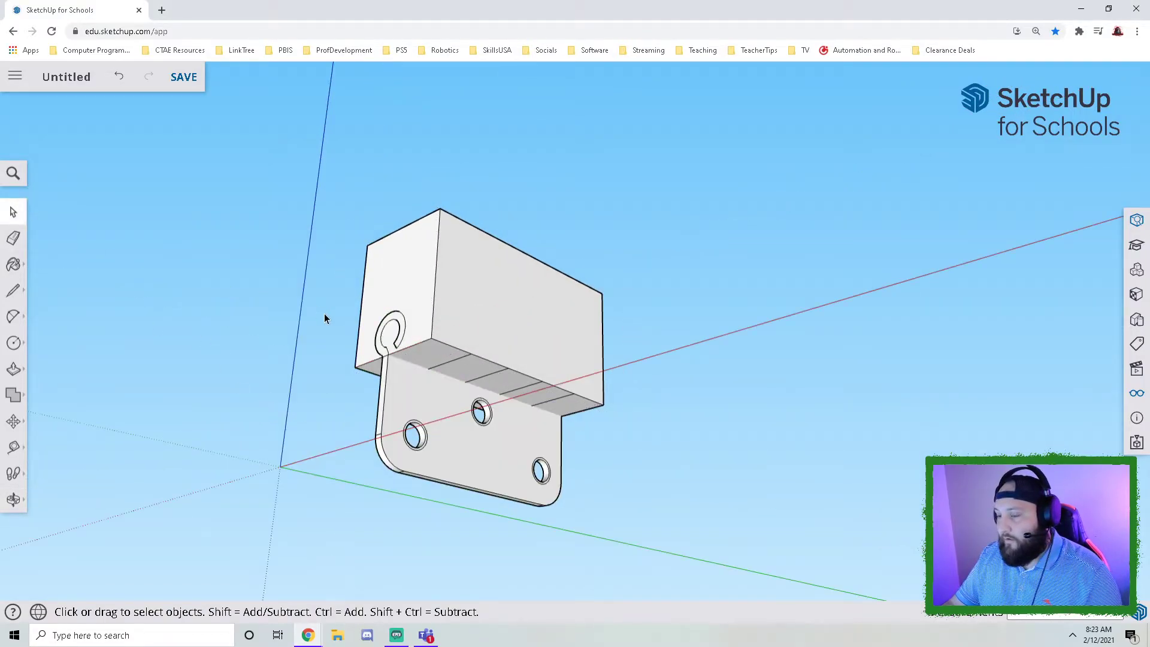
{"action": "middle_click_drag", "start_coordinate": [448, 330], "coordinate": [568, 445]}
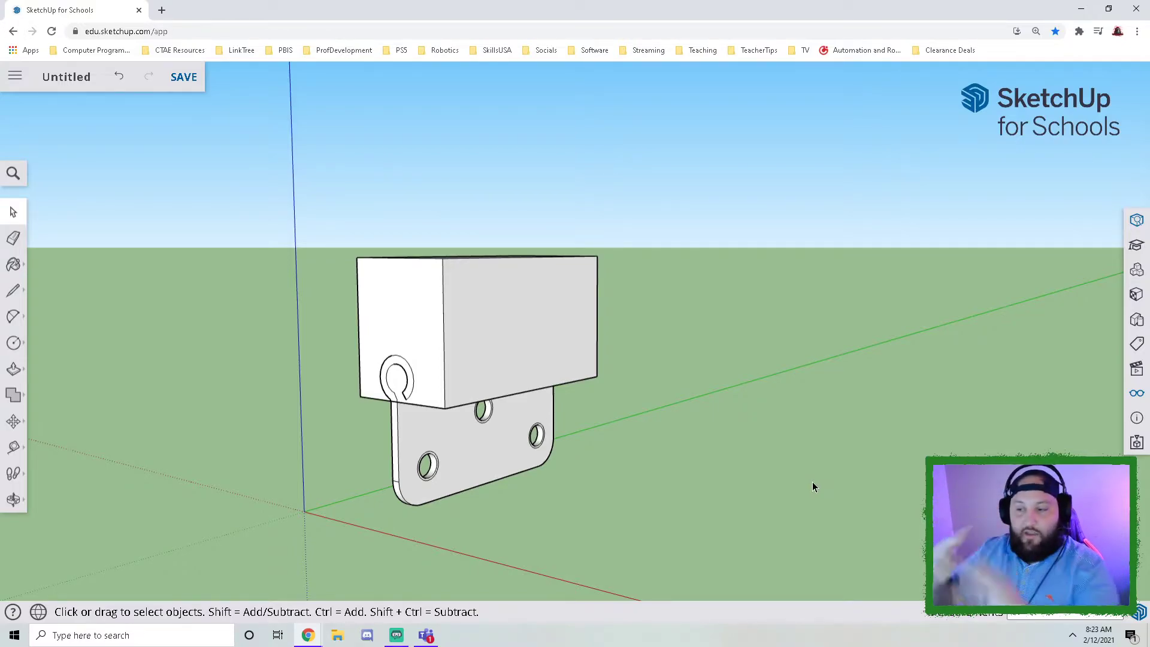
Step: Select the divided box and the hinge leaf separately to check that they are still independent groups
{"action": "middle_click_drag", "start_coordinate": [547, 416], "coordinate": [701, 390]}
{"action": "left_click", "coordinate": [488, 354]}
{"action": "middle_click_drag", "start_coordinate": [483, 433], "coordinate": [508, 449]}
{"action": "left_click", "coordinate": [577, 514]}
{"action": "left_click", "coordinate": [482, 430]}
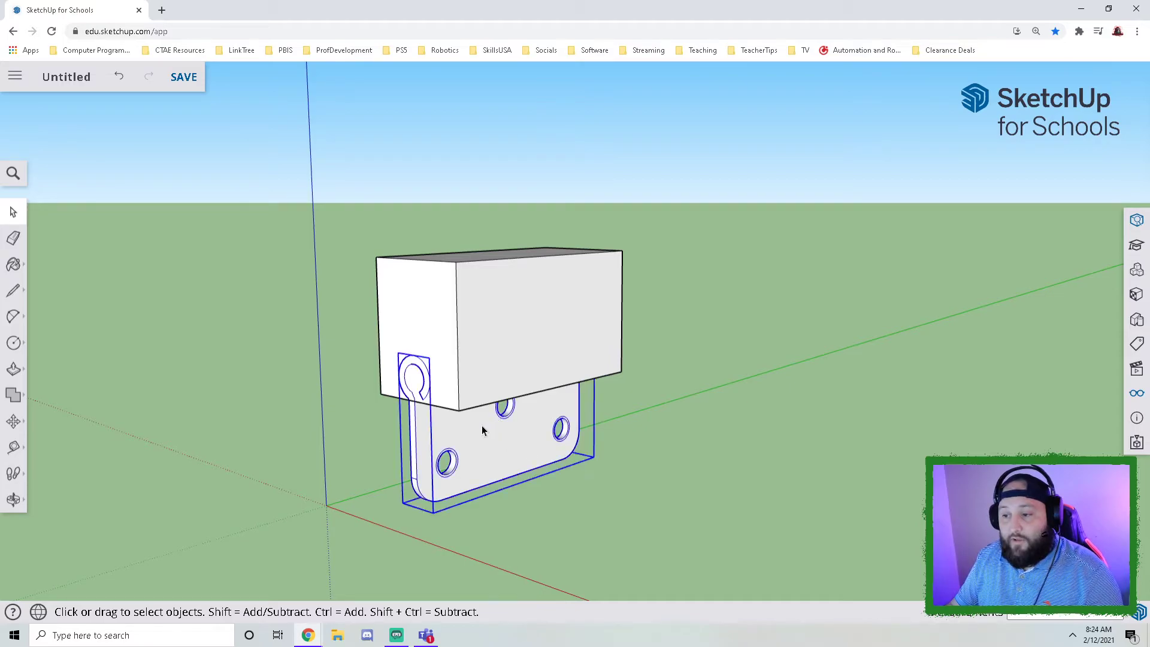
{"action": "left_click", "coordinate": [723, 503]}
Step: Select the divided box together with the hinge leaf and place a copy of both beside the originals along the red axis
{"action": "left_click", "coordinate": [519, 326]}
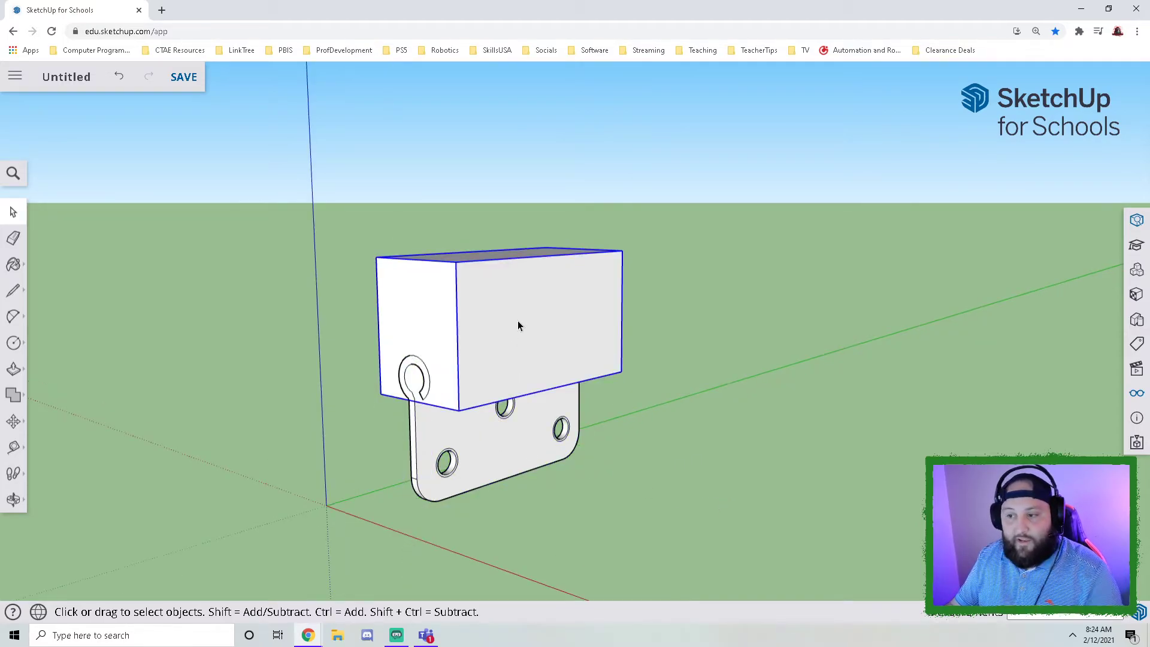
{"action": "left_click", "coordinate": [491, 440], "text": "shift"}
{"action": "middle_click_drag", "start_coordinate": [457, 442], "coordinate": [633, 473]}
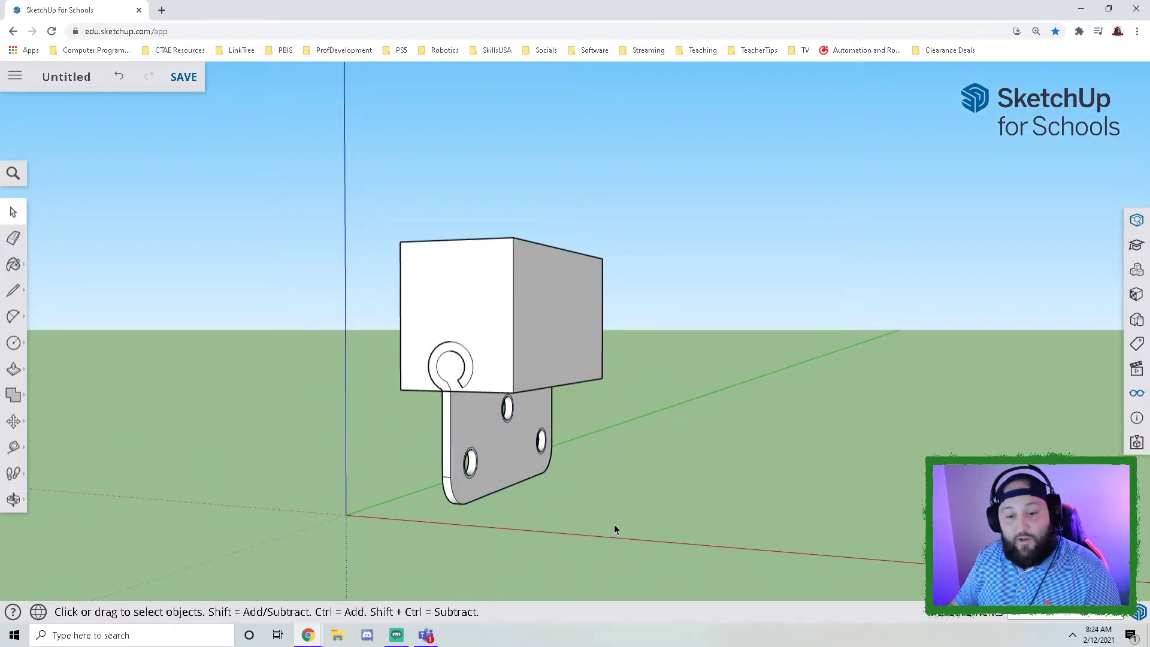
{"action": "left_click", "coordinate": [487, 435]}
{"action": "middle_click_drag", "start_coordinate": [488, 435], "coordinate": [475, 465]}
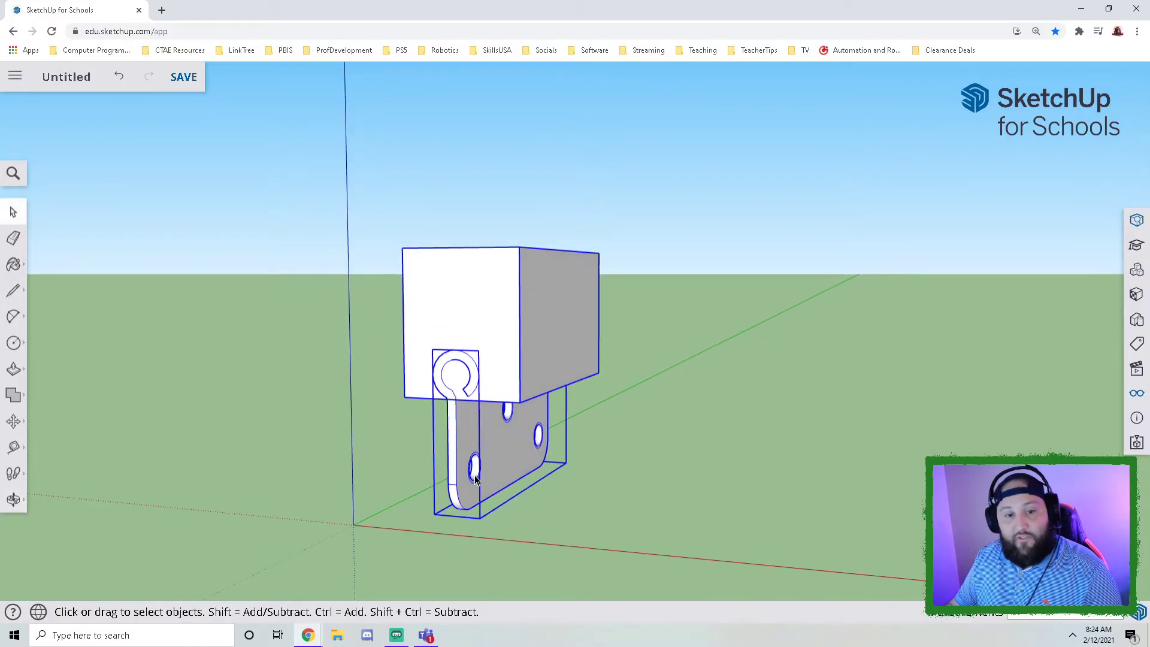
{"action": "left_click", "coordinate": [14, 423]}
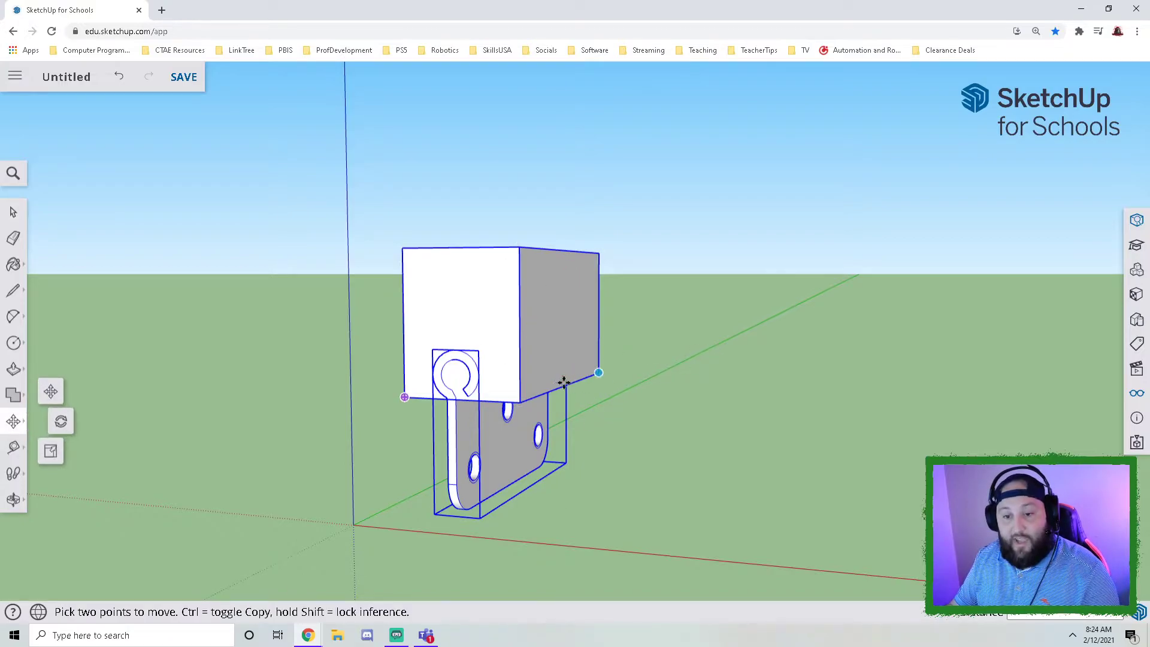
{"action": "key", "text": "ctrl"}
{"action": "left_click", "coordinate": [485, 318]}
{"action": "middle_click_drag", "start_coordinate": [781, 367], "coordinate": [840, 333]}
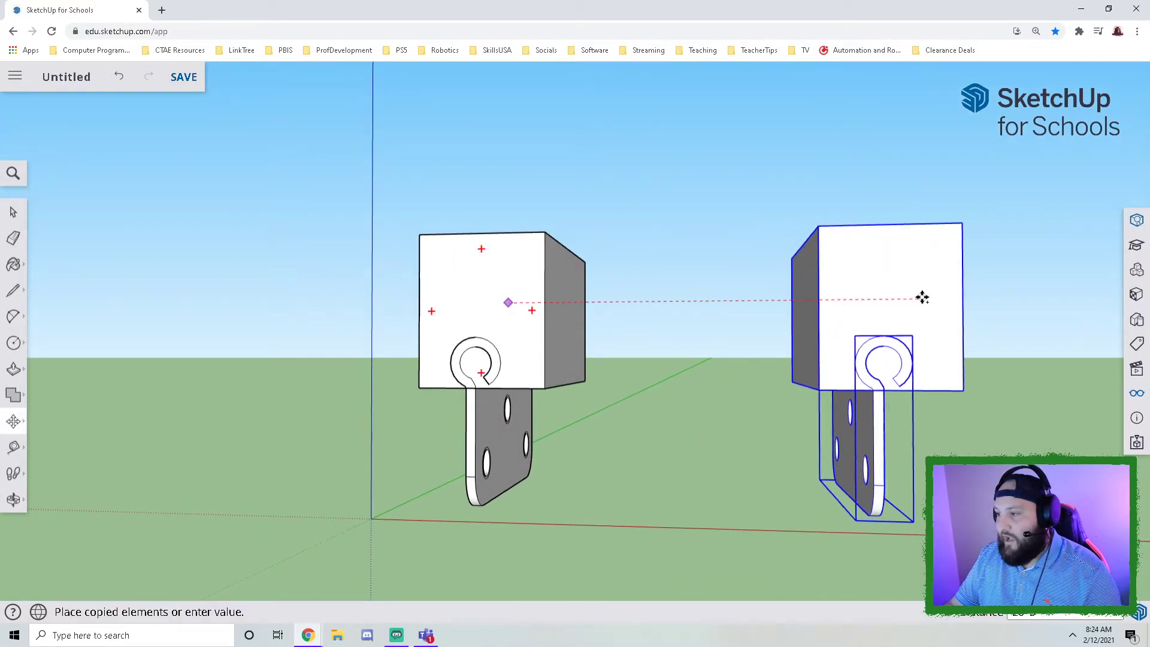
{"action": "left_click", "coordinate": [888, 295]}
{"action": "middle_click_drag", "start_coordinate": [721, 357], "coordinate": [617, 348]}
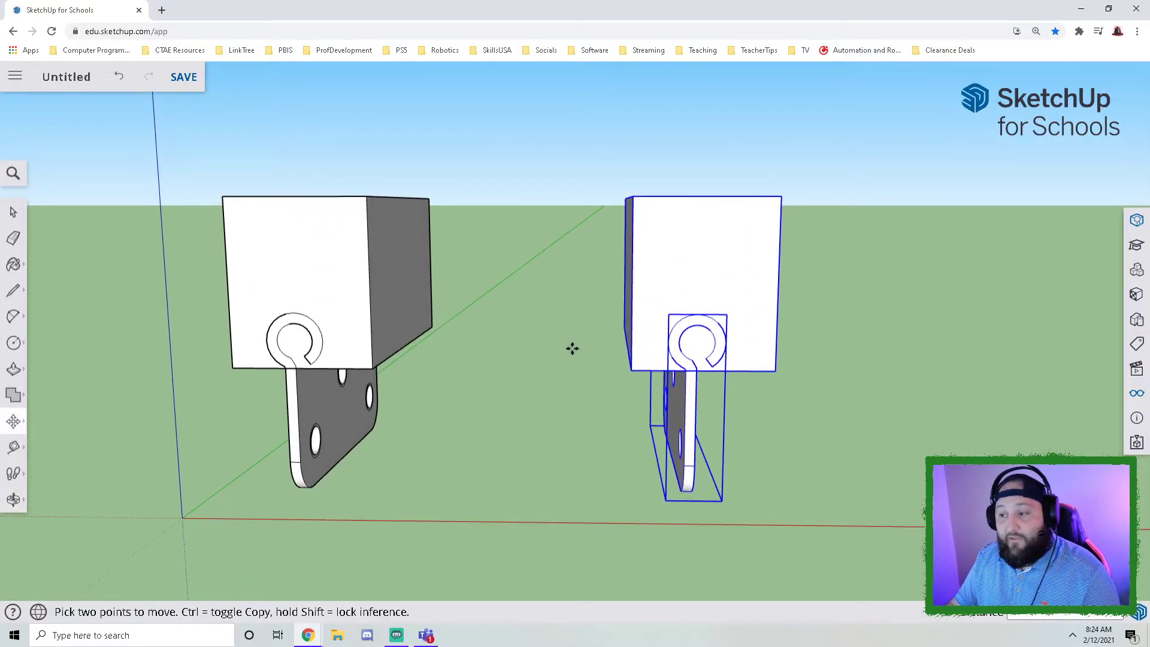
Step: Mirror the copied box and hinge leaf by scaling them along the red axis to -1.00 through their opposite side
{"action": "left_click", "coordinate": [17, 372]}
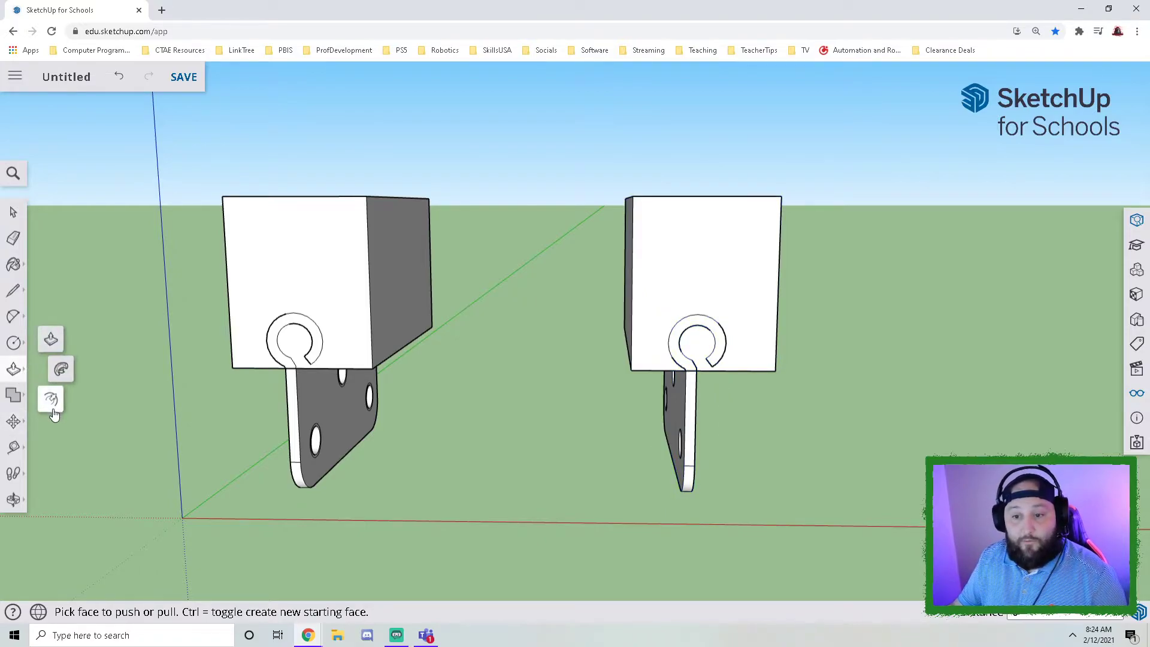
{"action": "left_click", "coordinate": [17, 426]}
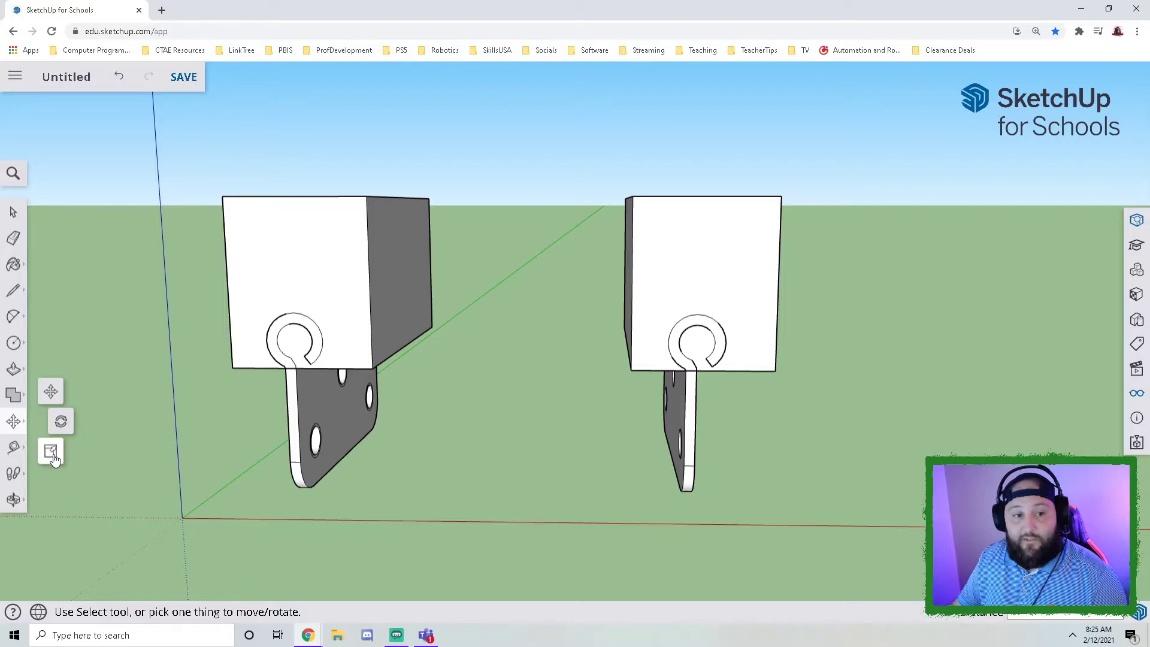
{"action": "left_click", "coordinate": [51, 455]}
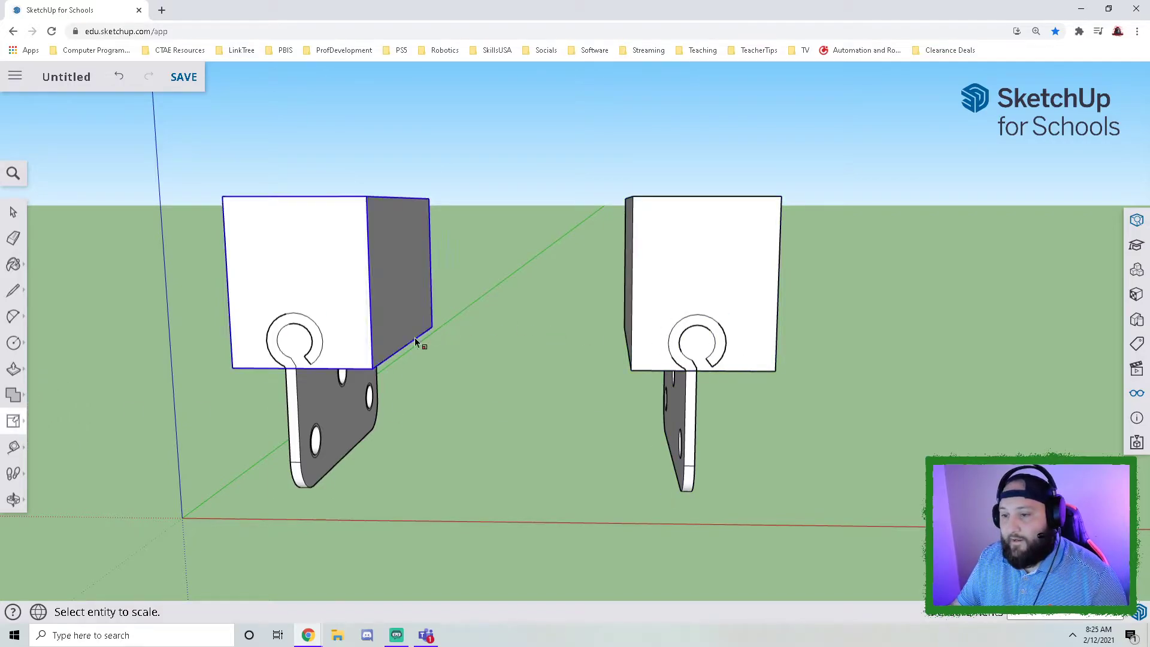
{"action": "left_click", "coordinate": [13, 212]}
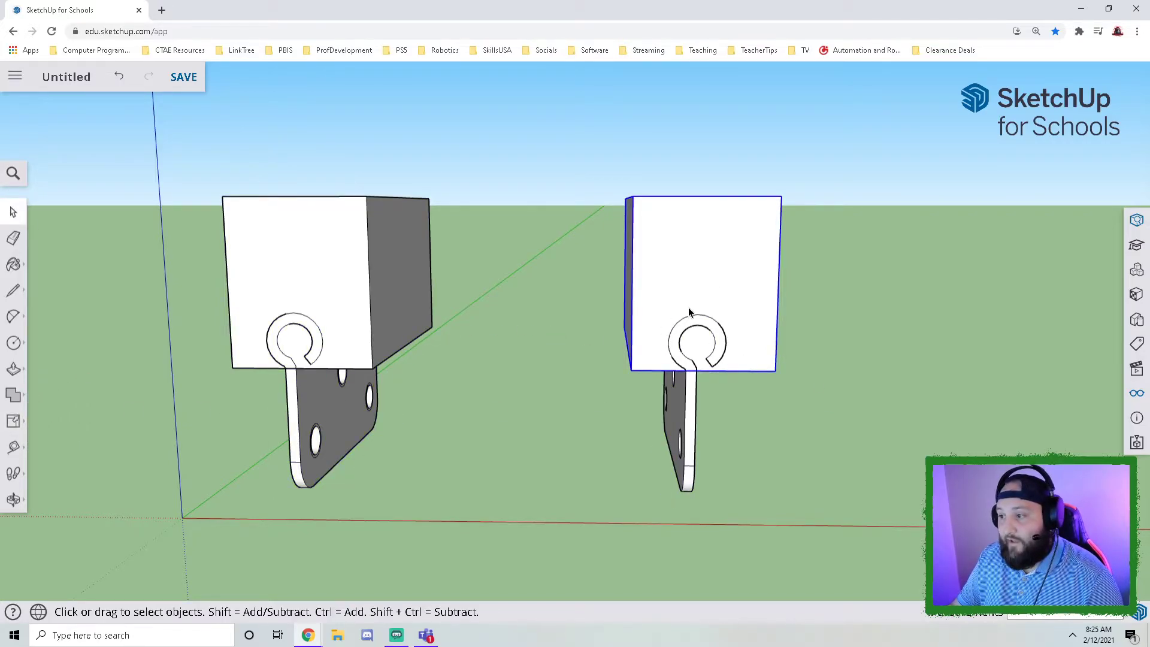
{"action": "middle_click_drag", "start_coordinate": [619, 405], "coordinate": [705, 409]}
{"action": "left_click", "coordinate": [707, 401]}
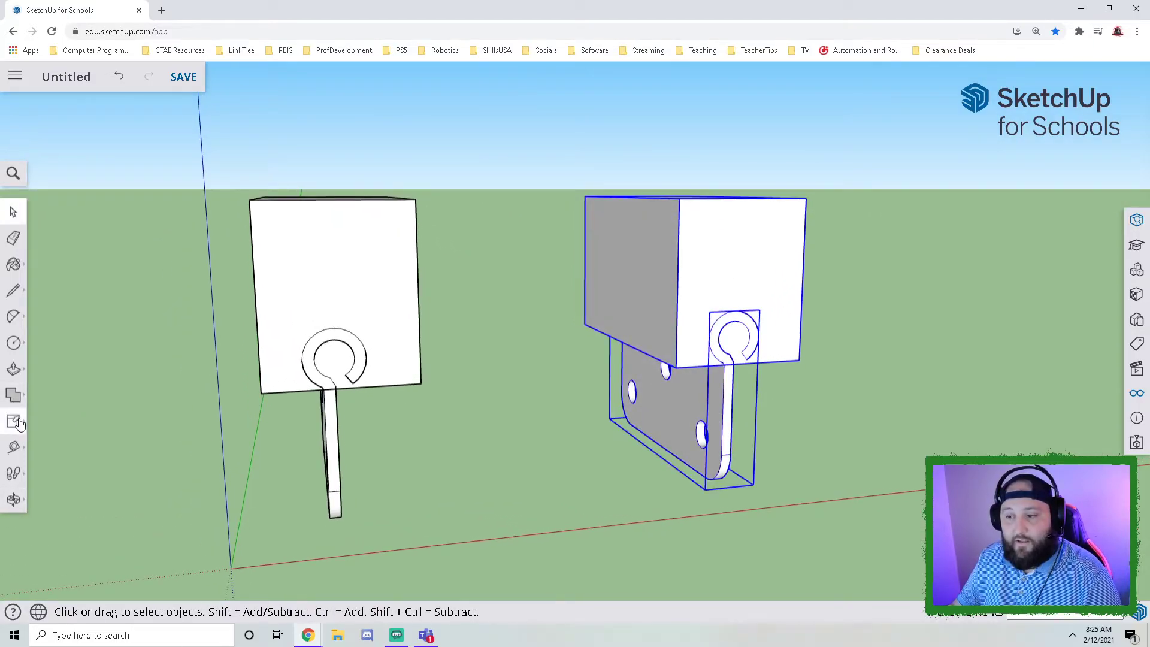
{"action": "key", "text": "s"}
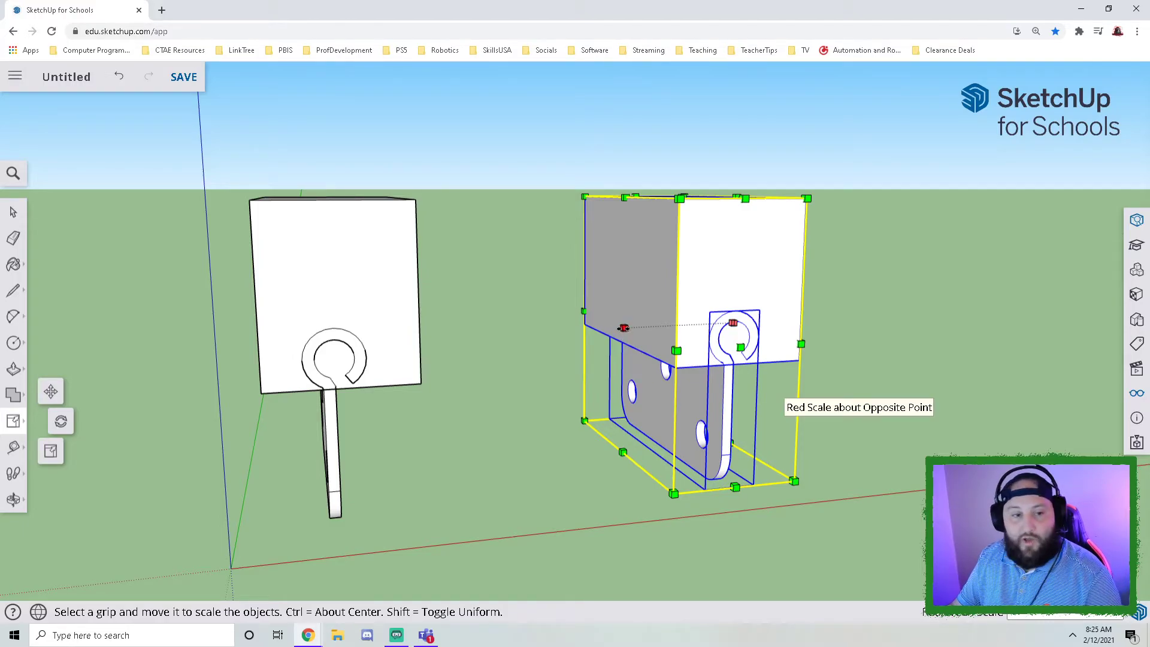
{"action": "left_click_drag", "start_coordinate": [624, 328], "coordinate": [826, 322]}
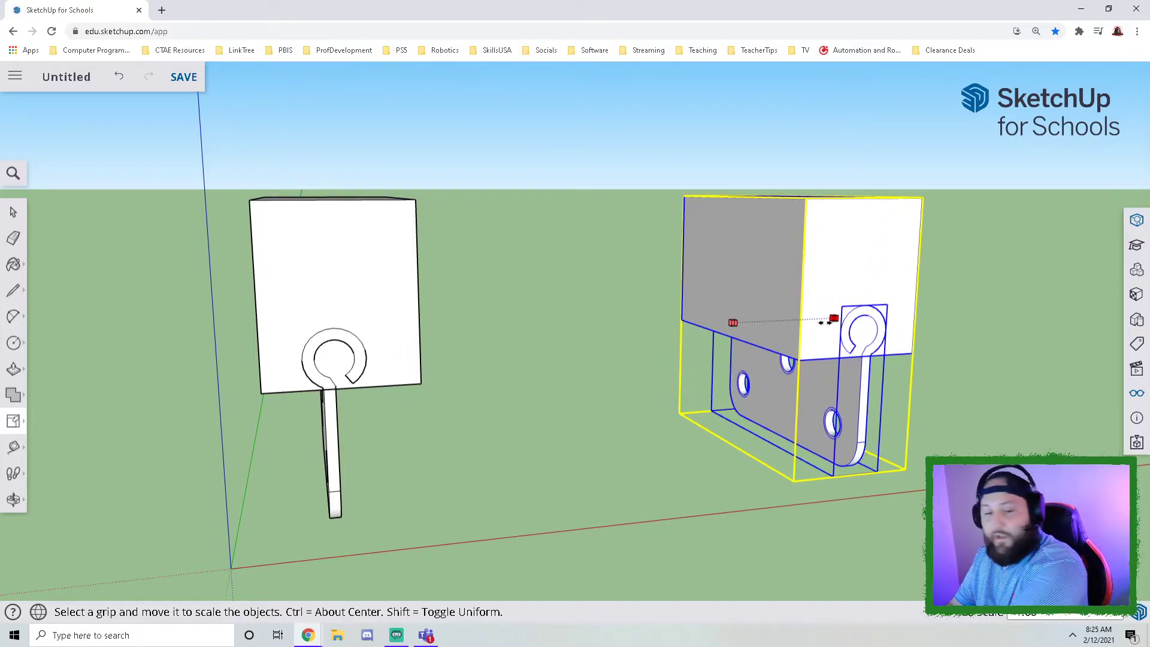
{"action": "left_click_drag", "start_coordinate": [826, 322], "coordinate": [827, 322]}
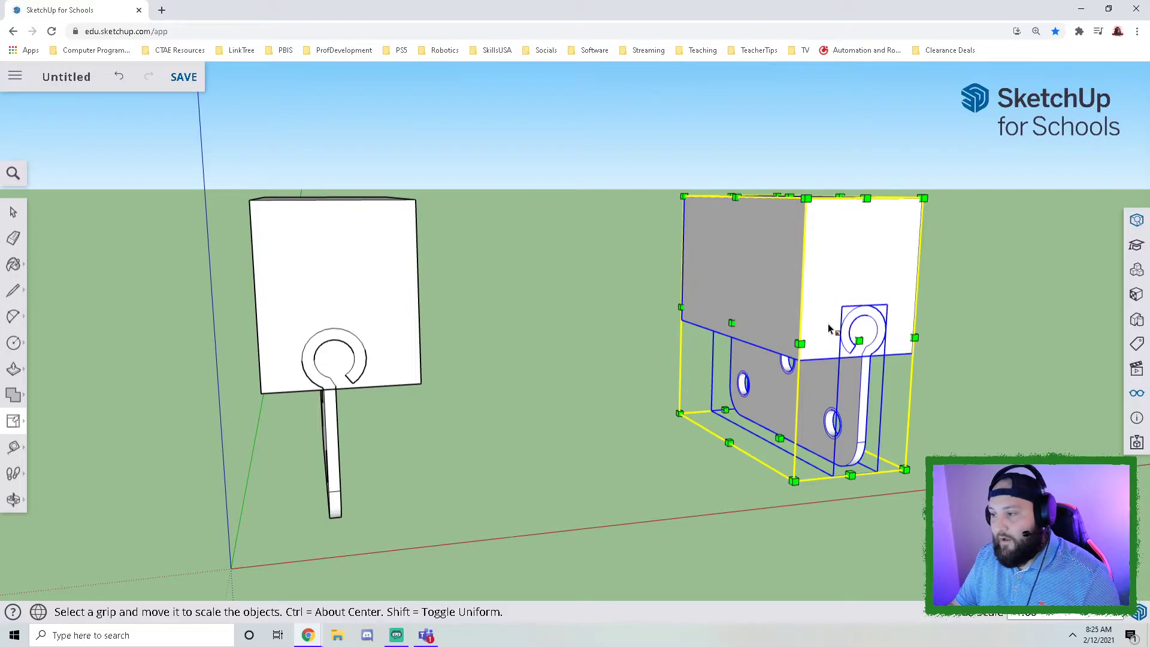
Step: Undo the mirroring and repeat it on the copied pair with a red-axis scale of -1.00
{"action": "key", "text": "ctrl+z"}
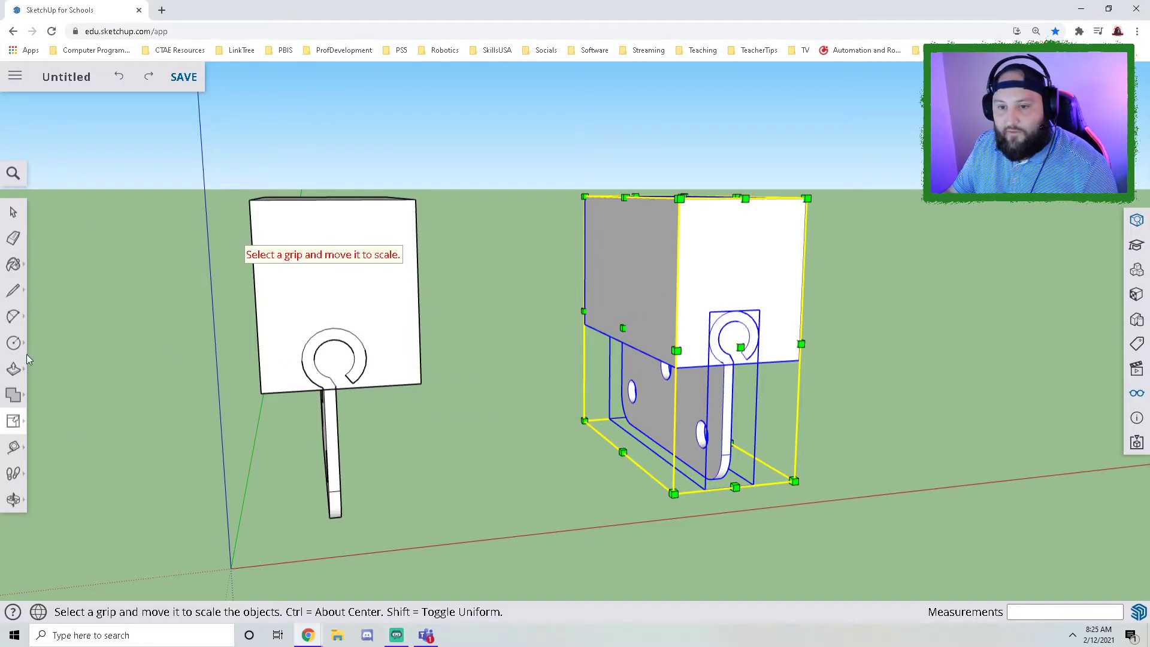
{"action": "left_click_drag", "start_coordinate": [623, 327], "coordinate": [825, 318]}
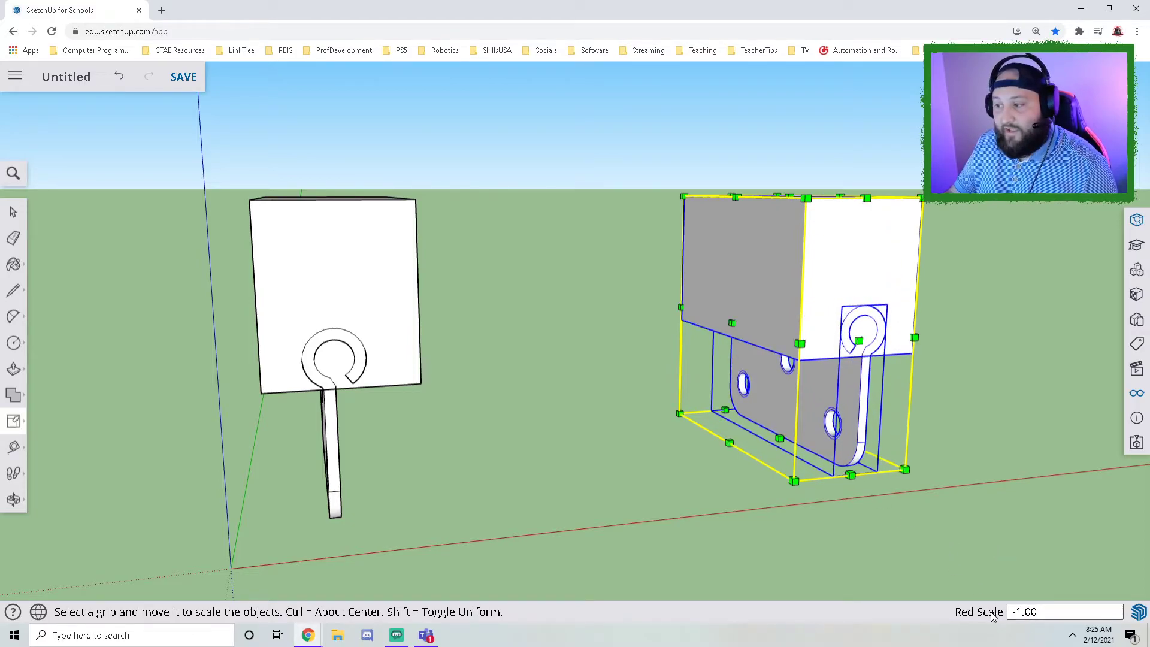
{"action": "middle_click_drag", "start_coordinate": [678, 367], "coordinate": [547, 376]}
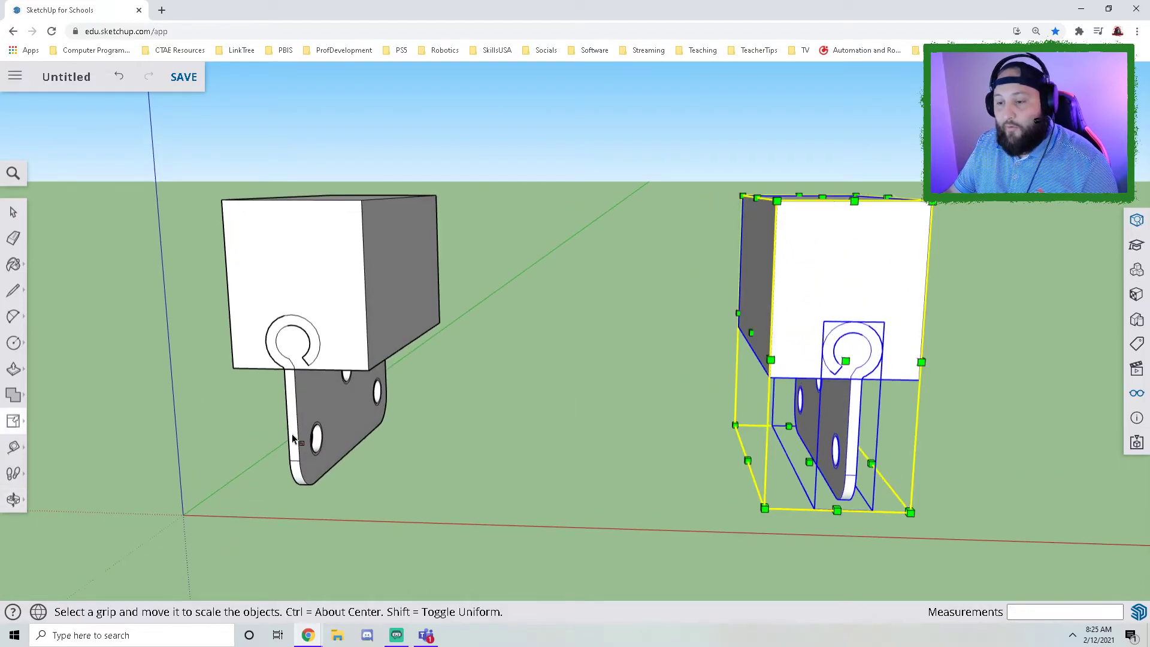
Step: Undo the last scaling, flip the copied pair again at a red scale of -1.00, and clear the selection
{"action": "key", "text": "ctrl+z"}
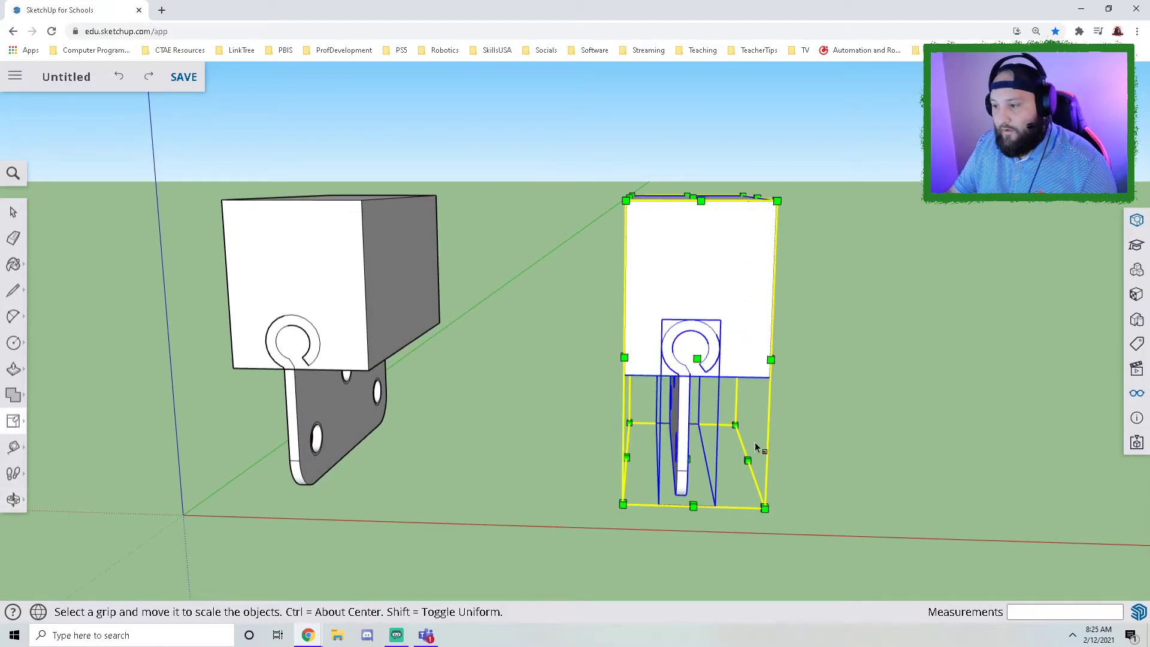
{"action": "middle_click_drag", "start_coordinate": [631, 370], "coordinate": [626, 329]}
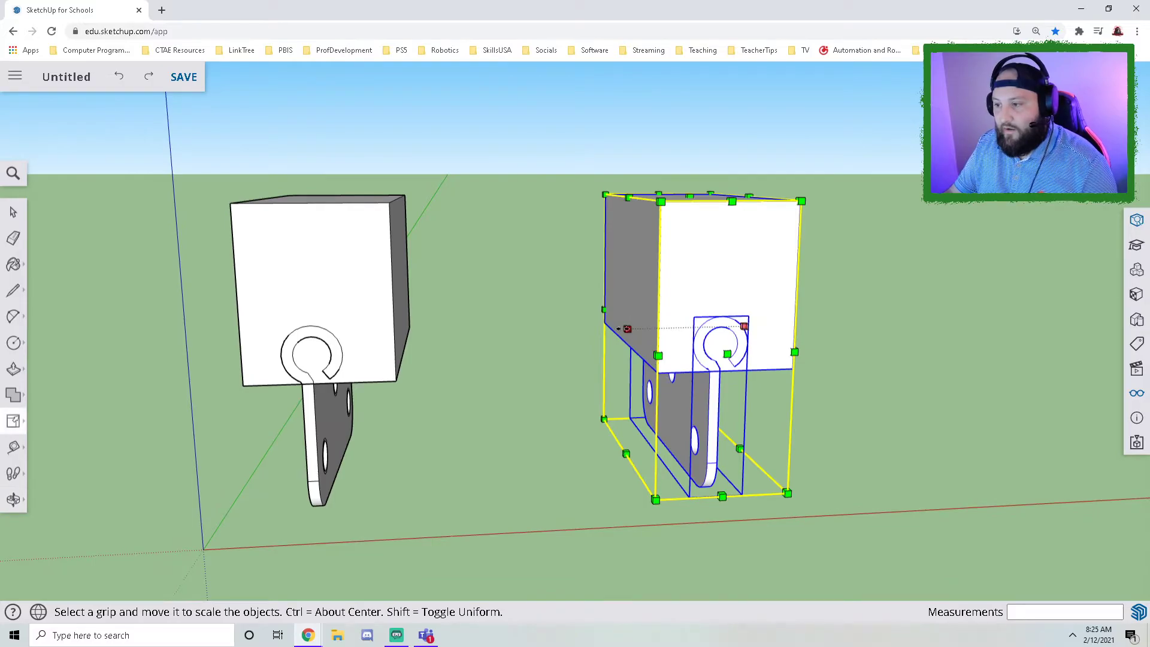
{"action": "left_click_drag", "start_coordinate": [626, 329], "coordinate": [857, 328]}
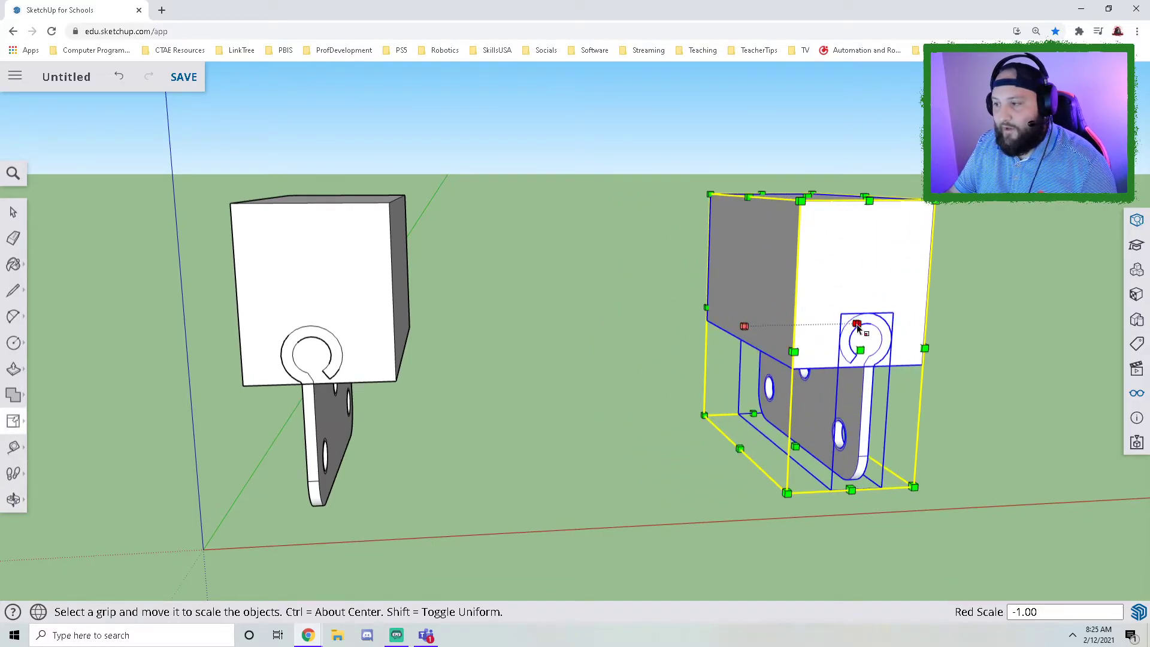
{"action": "middle_click_drag", "start_coordinate": [548, 430], "coordinate": [431, 386]}
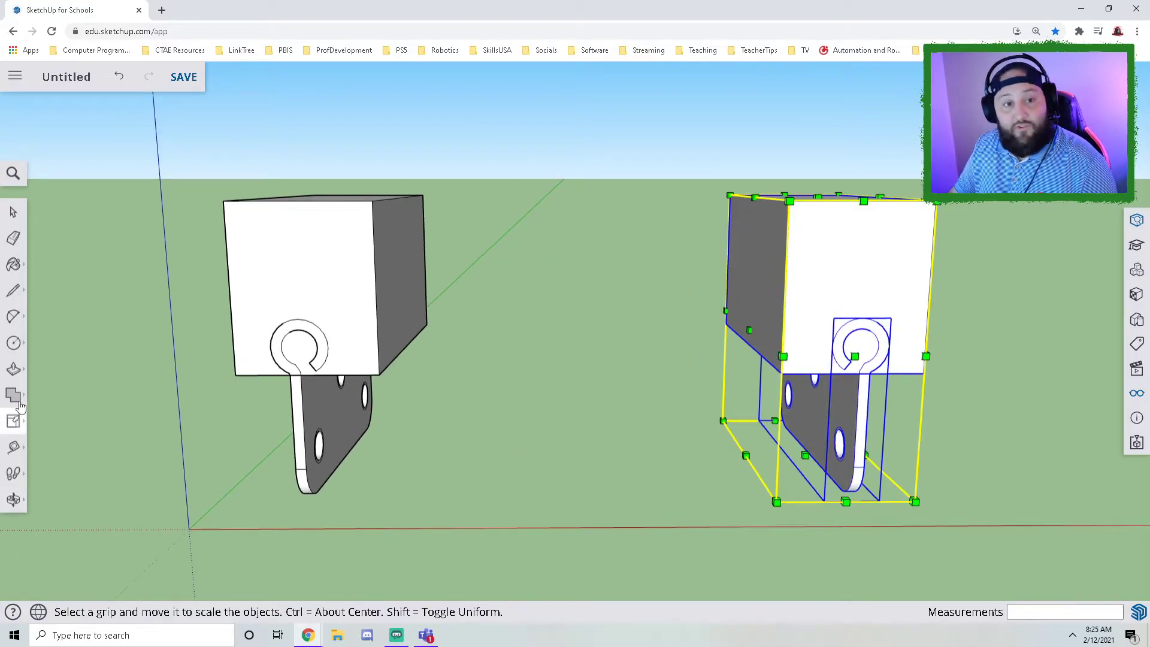
{"action": "middle_click_drag", "start_coordinate": [462, 313], "coordinate": [419, 333]}
{"action": "left_click", "coordinate": [14, 212]}
{"action": "left_click", "coordinate": [644, 426]}
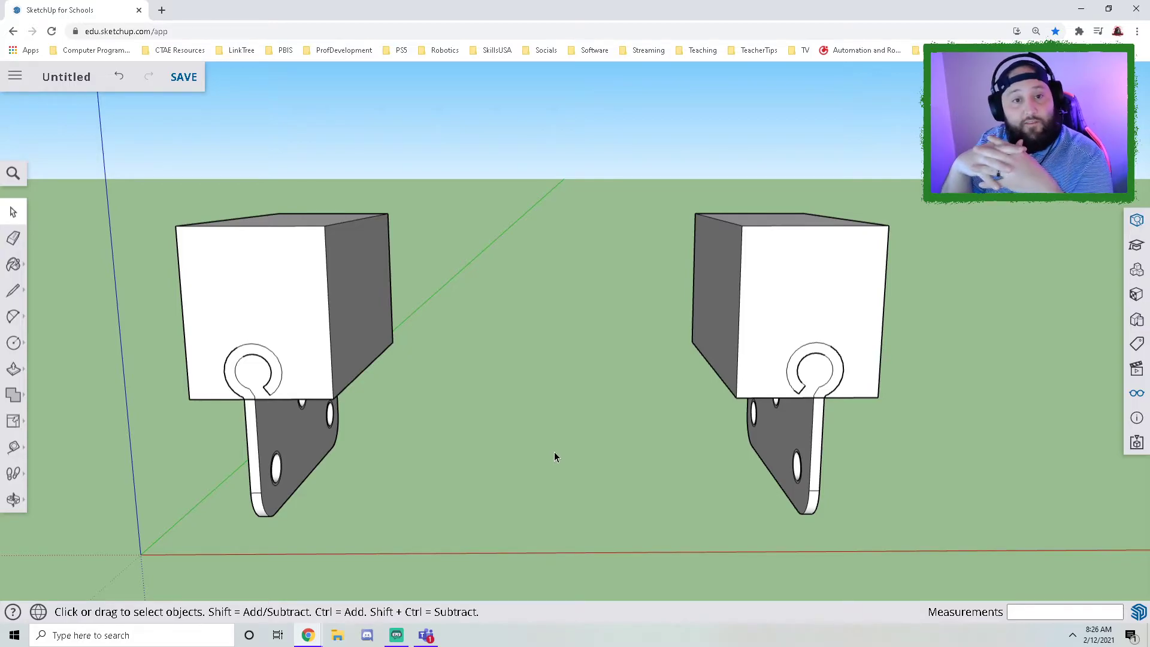
Step: Open the original box's group for editing, with its divided underside accessible
{"action": "middle_click_drag", "start_coordinate": [552, 454], "coordinate": [335, 320]}
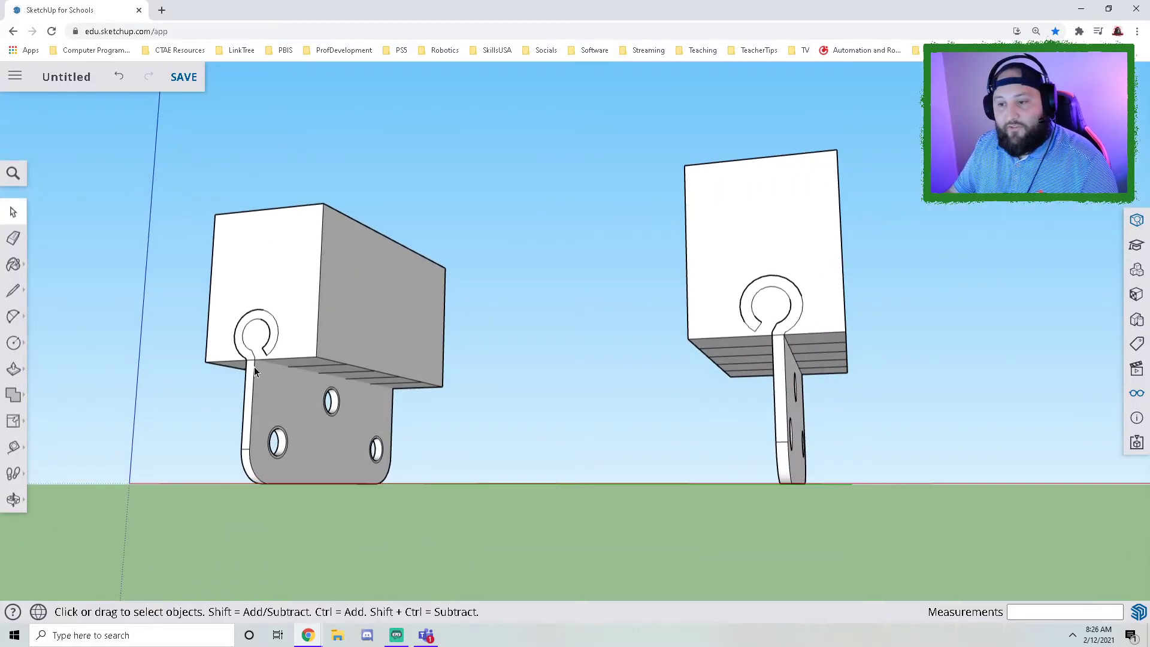
{"action": "middle_click_drag", "start_coordinate": [303, 414], "coordinate": [327, 340]}
{"action": "scroll", "coordinate": [329, 340], "scroll_direction": "up", "scroll_amount": 2}
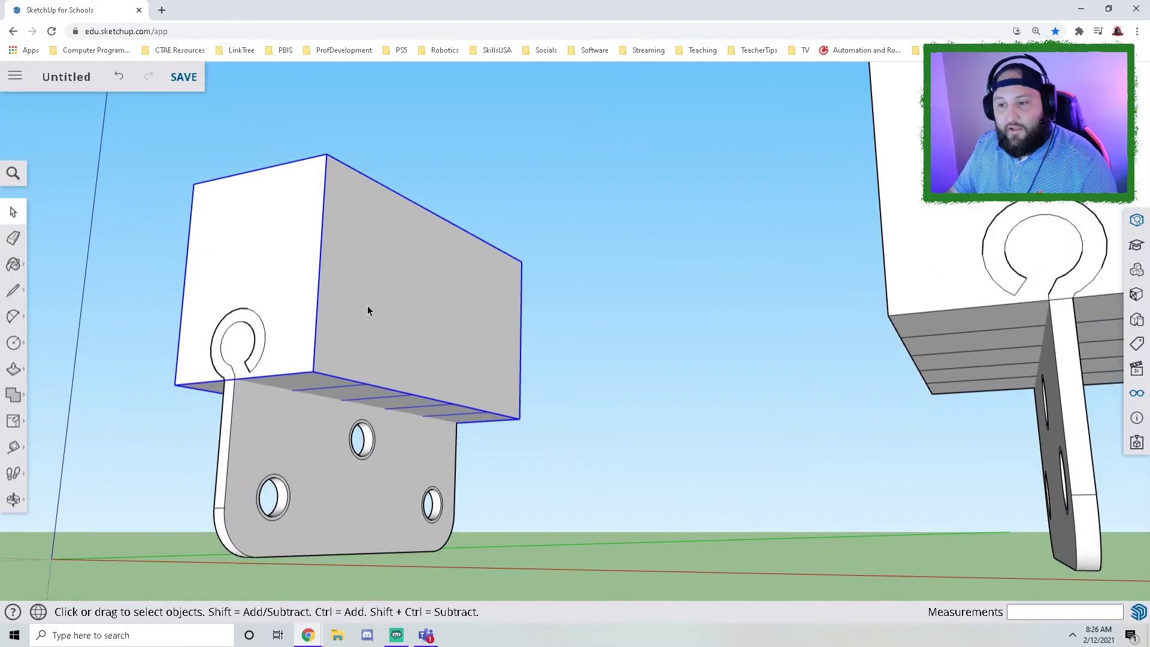
{"action": "double_click", "coordinate": [351, 297]}
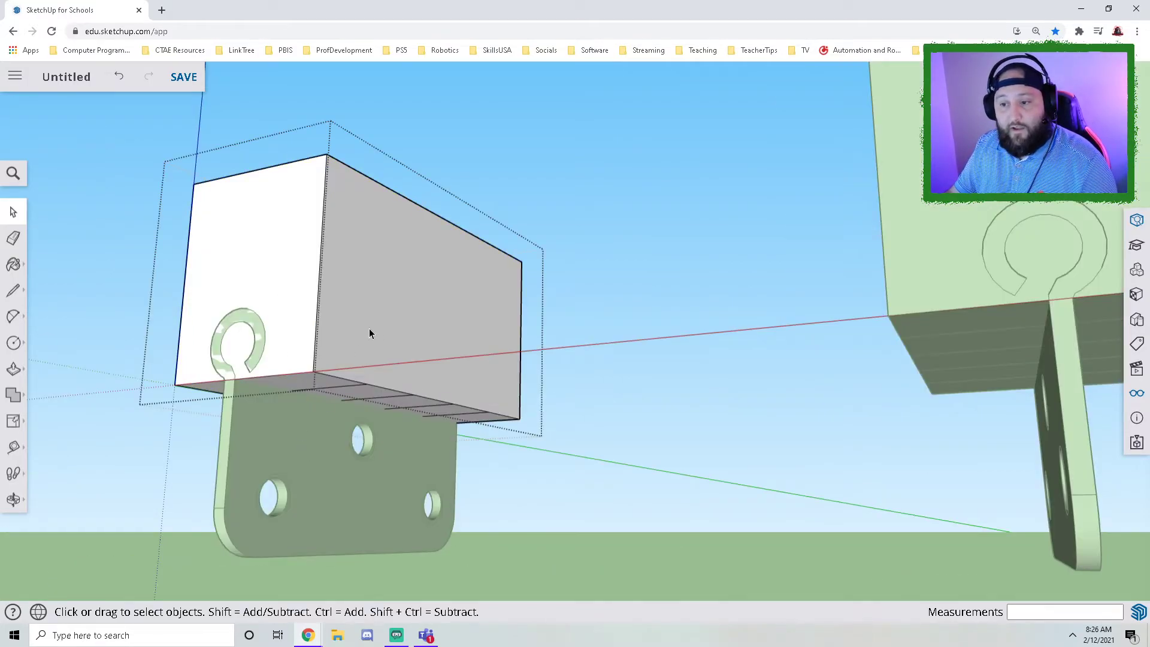
{"action": "middle_click_drag", "start_coordinate": [298, 322], "coordinate": [596, 344]}
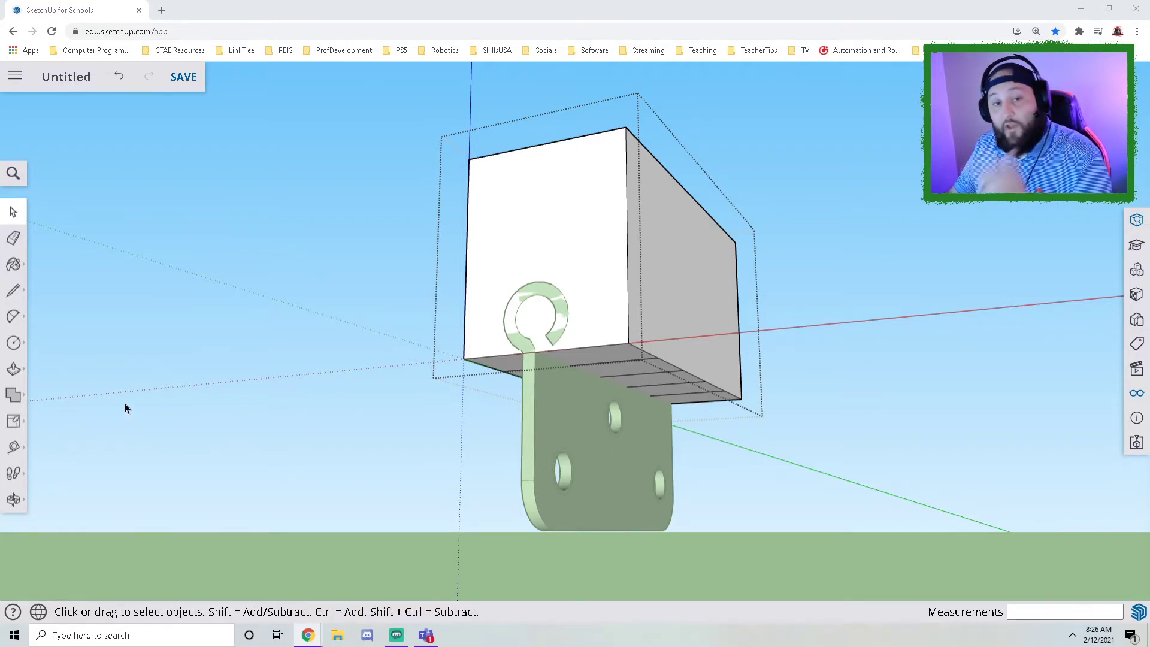
{"action": "middle_click_drag", "start_coordinate": [598, 315], "coordinate": [490, 388]}
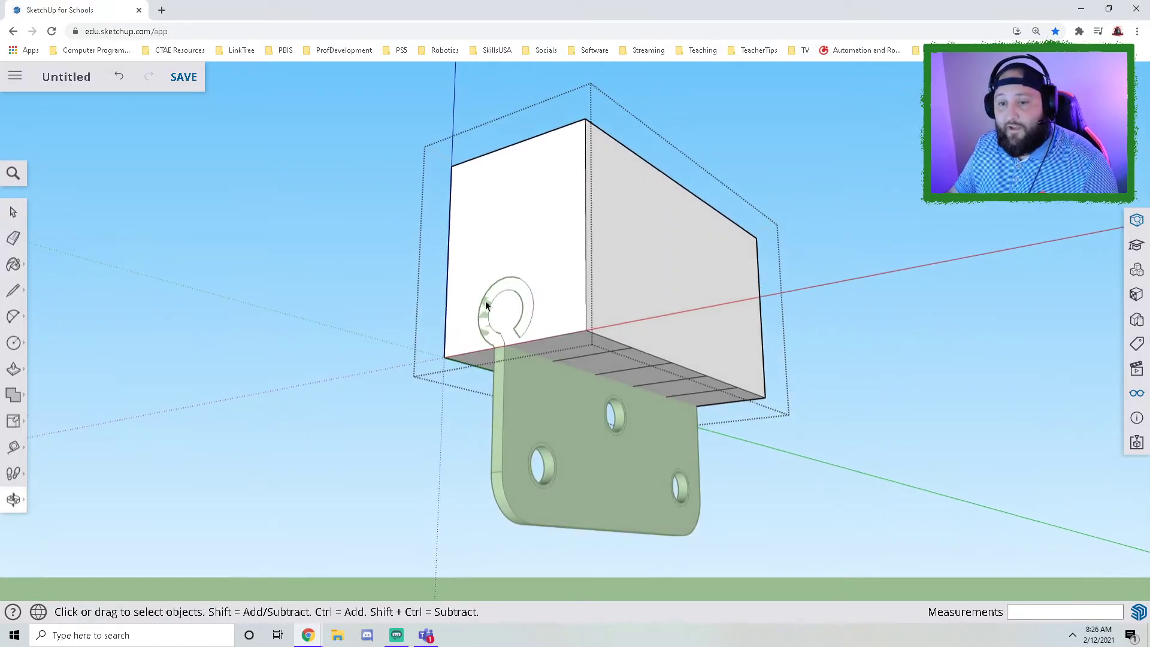
Step: Push the second strip on one side of the leaf up into the box about 5' 2 5/16" with Push/Pull
{"action": "left_click", "coordinate": [12, 372]}
{"action": "middle_click_drag", "start_coordinate": [591, 367], "coordinate": [563, 329]}
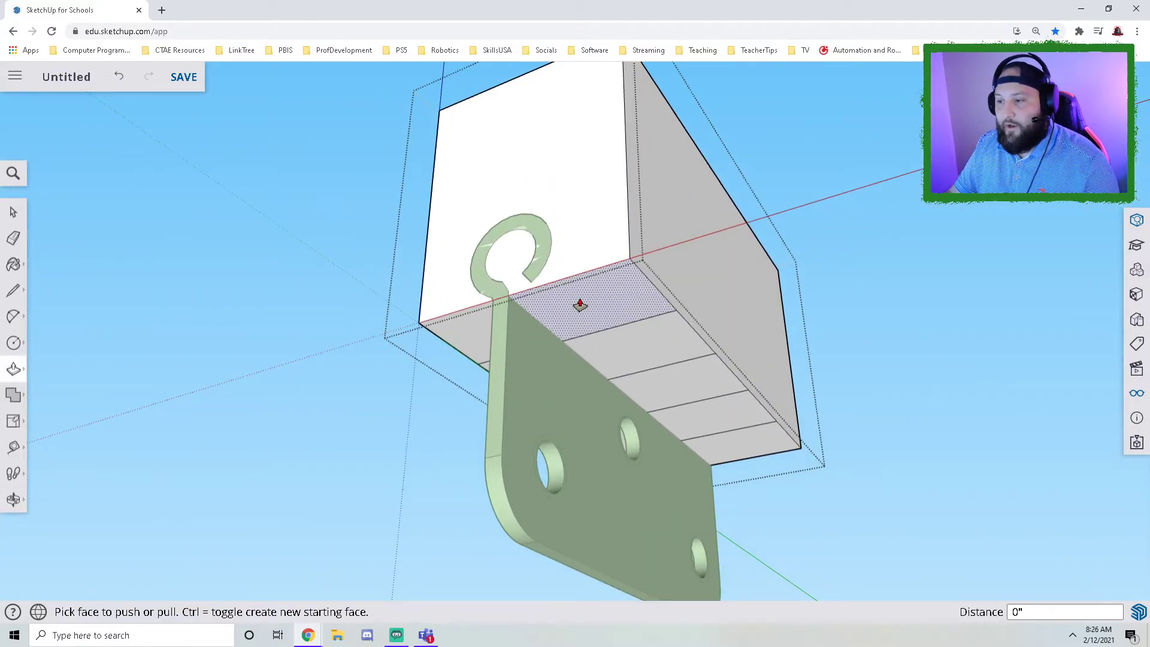
{"action": "middle_click_drag", "start_coordinate": [651, 334], "coordinate": [628, 344]}
{"action": "left_click", "coordinate": [628, 344]}
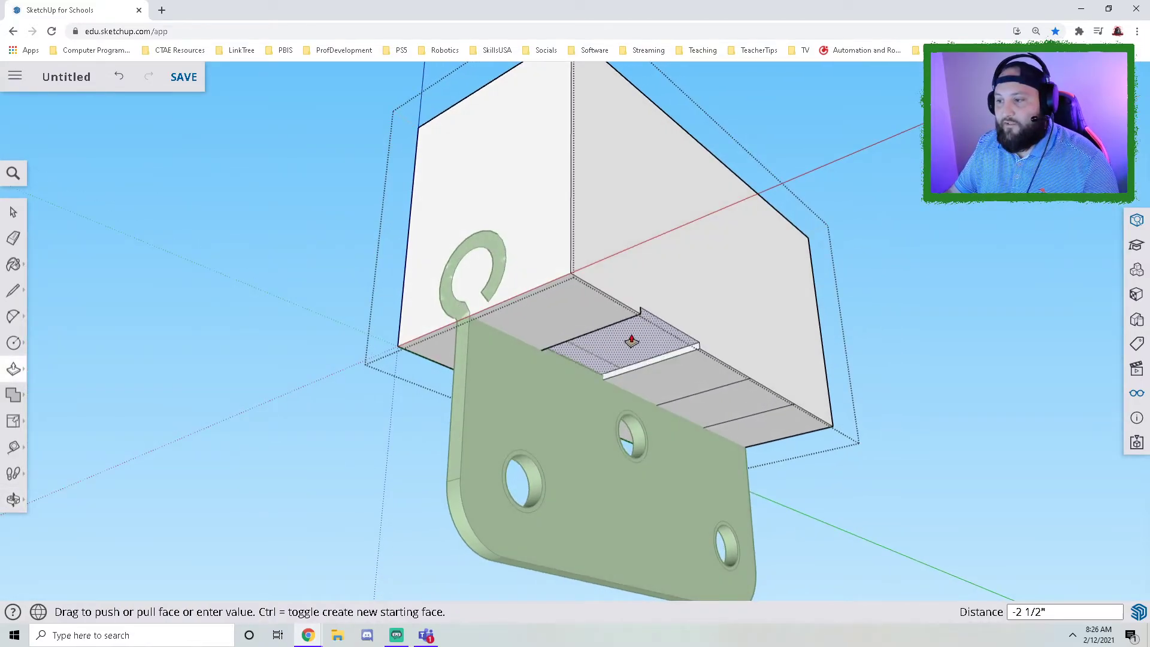
{"action": "left_click", "coordinate": [636, 198]}
{"action": "middle_click_drag", "start_coordinate": [637, 198], "coordinate": [441, 300]}
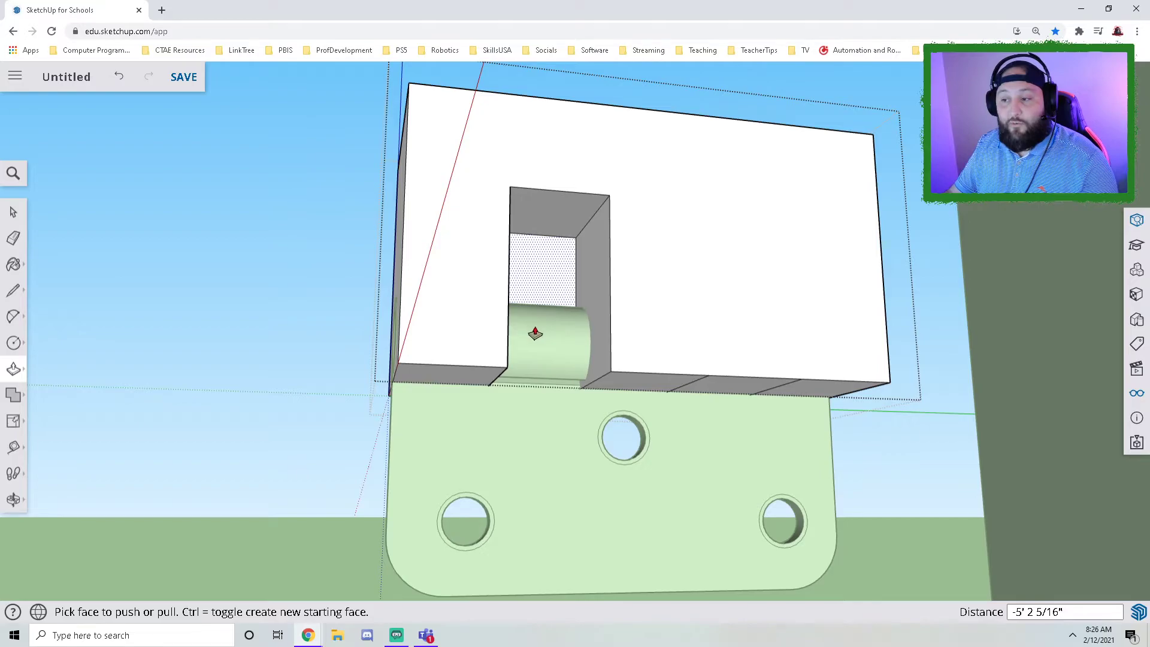
Step: Repeat the same Push/Pull depth on the fourth strip and on the second and fourth strips across the leaf
{"action": "middle_click_drag", "start_coordinate": [692, 371], "coordinate": [757, 231]}
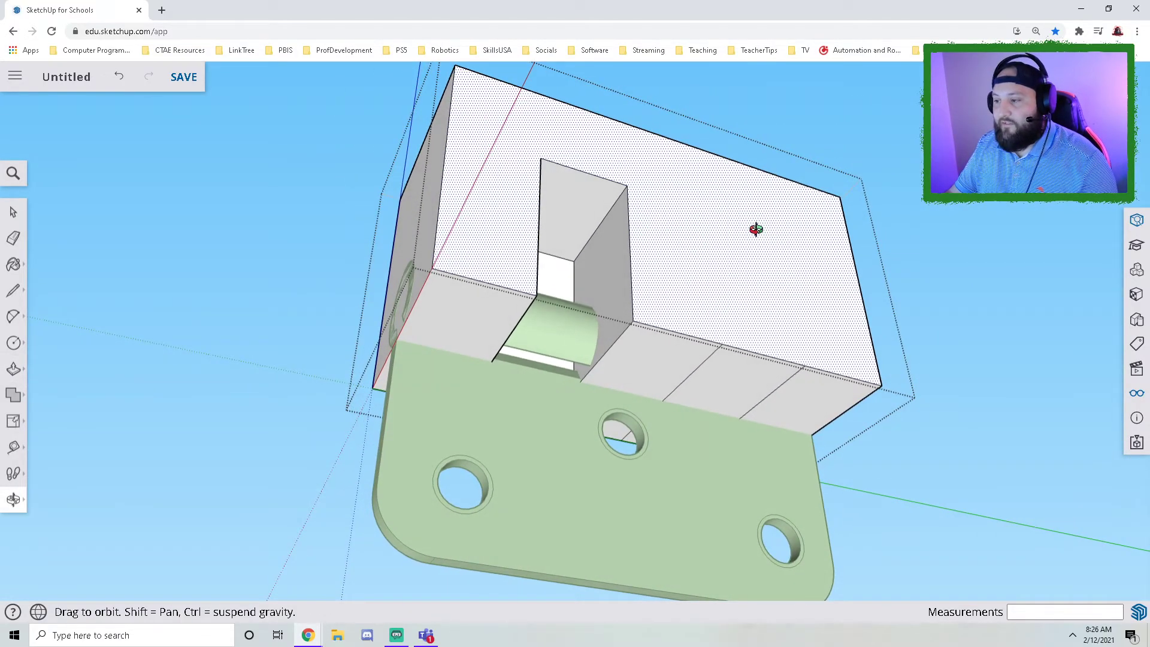
{"action": "double_click", "coordinate": [737, 378]}
{"action": "middle_click_drag", "start_coordinate": [647, 308], "coordinate": [832, 311]}
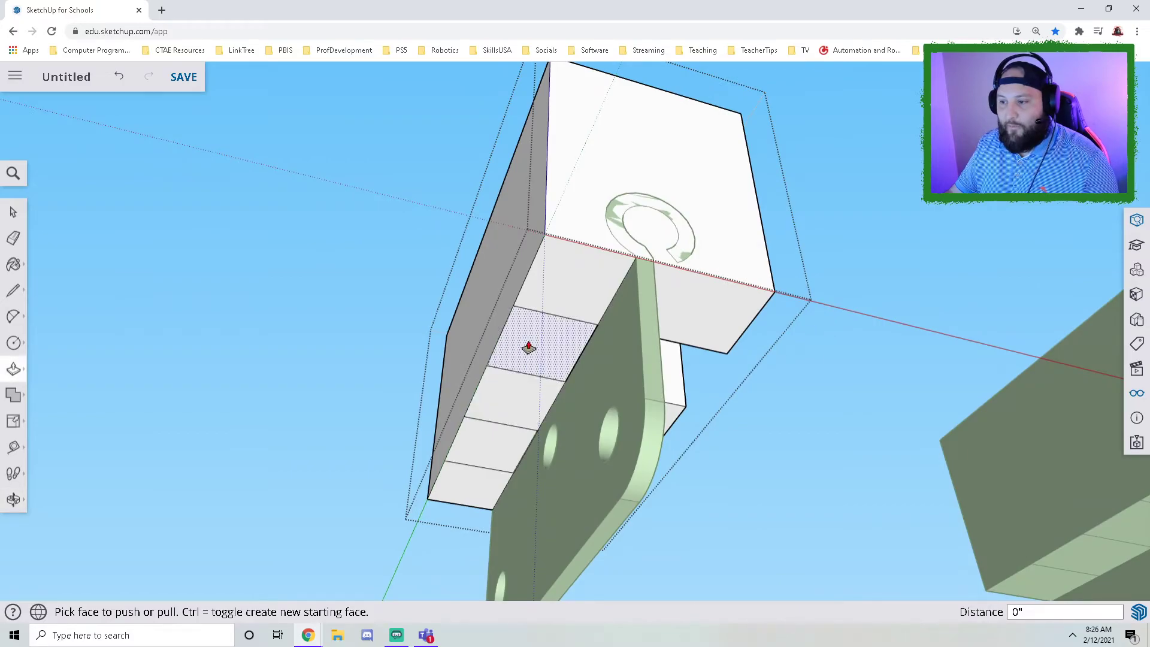
{"action": "double_click", "coordinate": [528, 348]}
{"action": "double_click", "coordinate": [491, 441]}
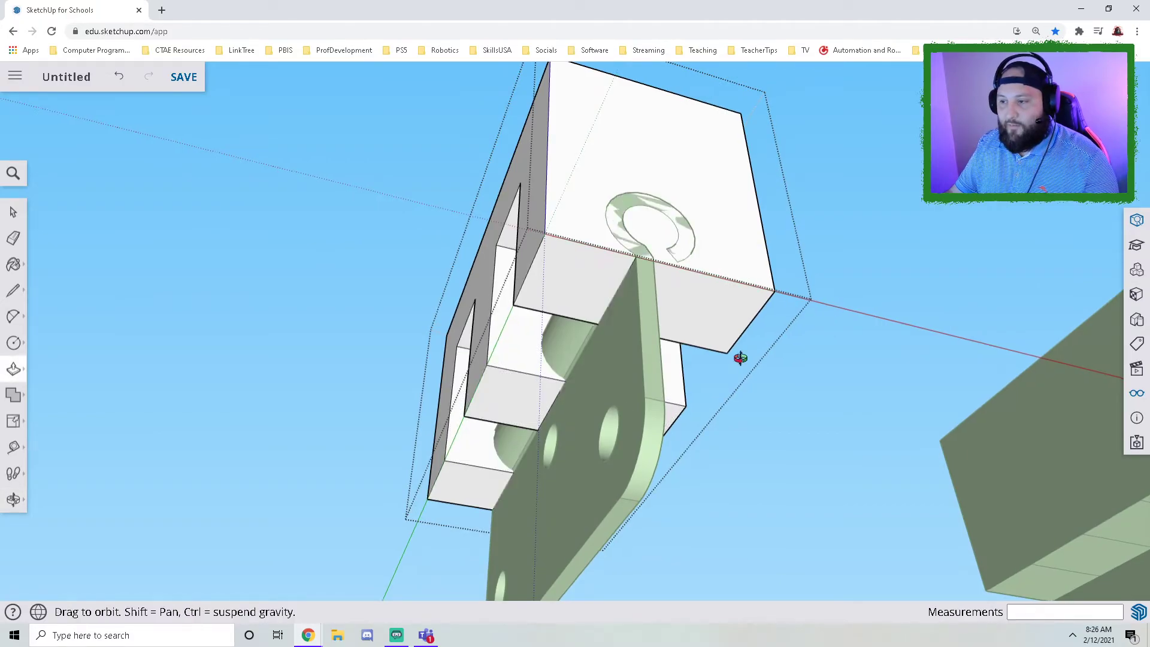
{"action": "middle_click_drag", "start_coordinate": [740, 357], "coordinate": [337, 401]}
{"action": "scroll", "coordinate": [457, 424], "scroll_direction": "down", "scroll_amount": 2}
{"action": "middle_click_drag", "start_coordinate": [470, 408], "coordinate": [388, 470]}
{"action": "middle_click_drag", "start_coordinate": [436, 385], "coordinate": [465, 339]}
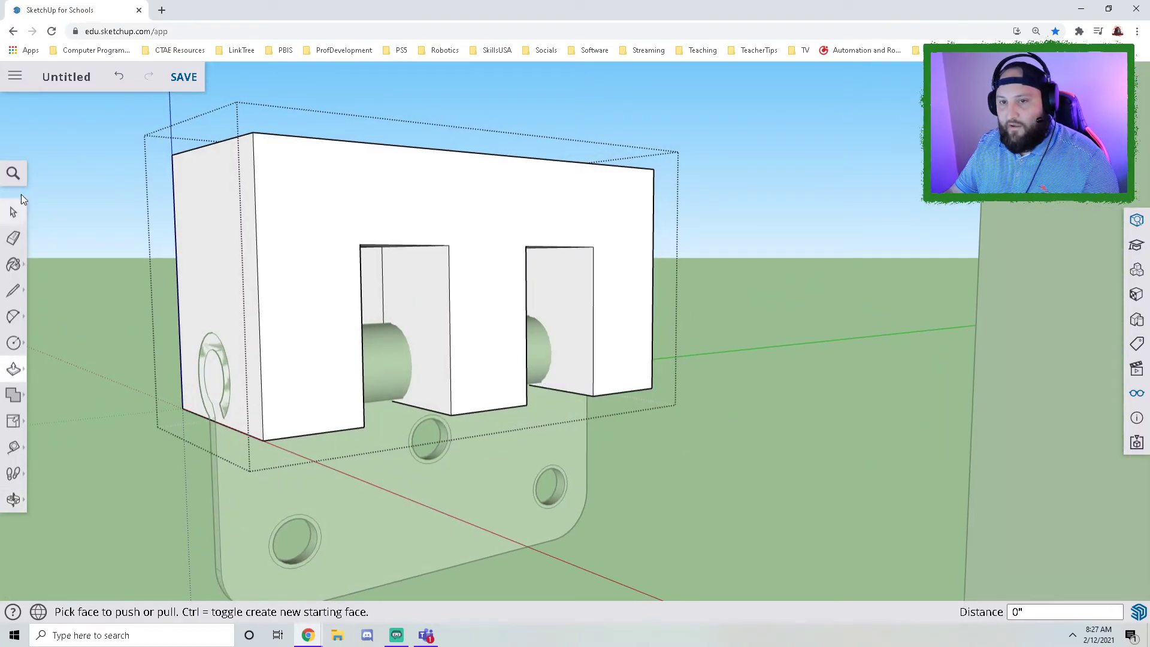
Step: Finish editing the slotted box's group and return to the whole model
{"action": "left_click", "coordinate": [12, 215]}
{"action": "middle_click_drag", "start_coordinate": [720, 484], "coordinate": [450, 349]}
{"action": "scroll", "coordinate": [451, 347], "scroll_direction": "down", "scroll_amount": 5}
{"action": "middle_click_drag", "start_coordinate": [565, 319], "coordinate": [770, 362], "text": "shift"}
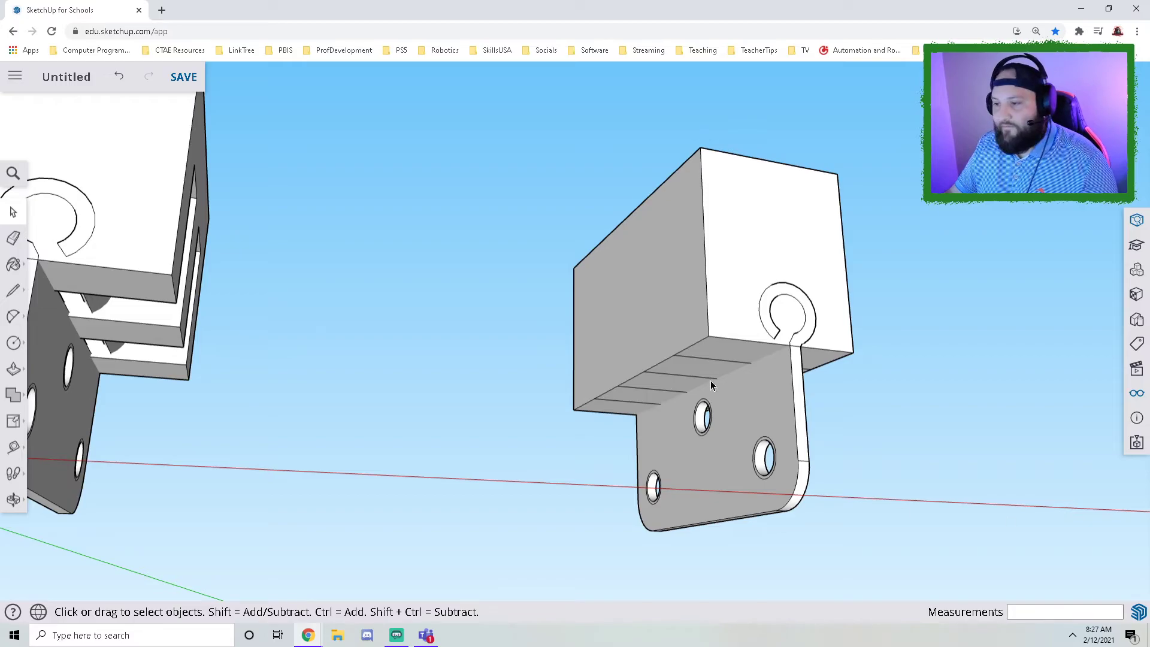
Step: Open the unslotted box's group and push the first underside strip on one side of the leaf up about 5' 9 7/16" with Push/Pull
{"action": "middle_click_drag", "start_coordinate": [710, 383], "coordinate": [842, 305]}
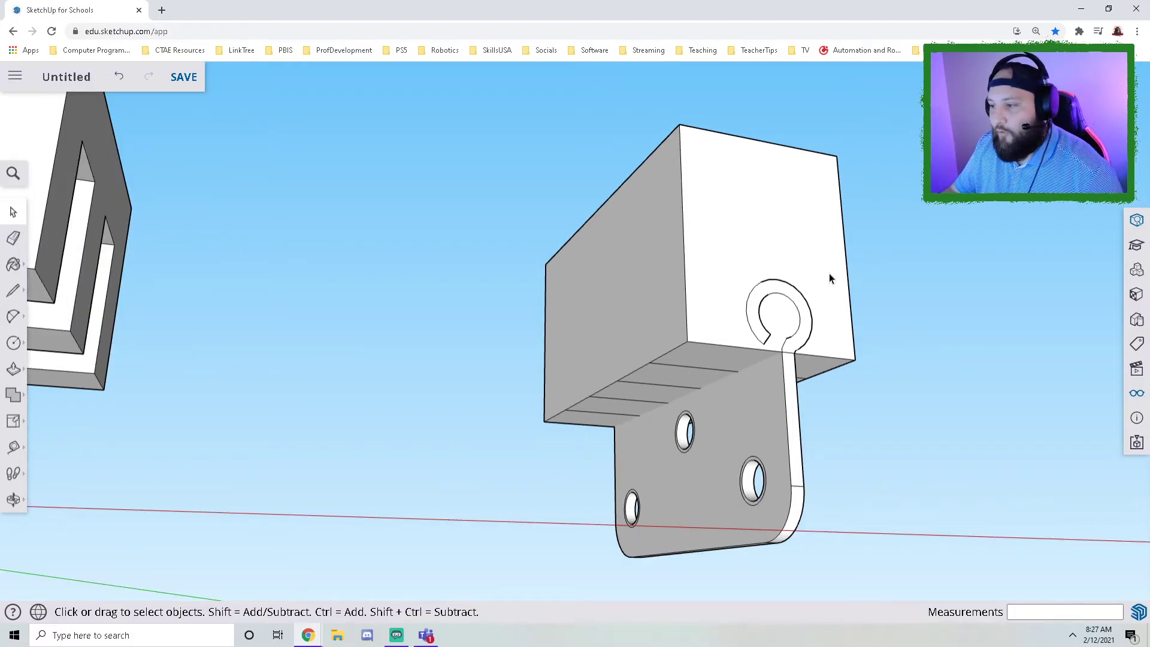
{"action": "double_click", "coordinate": [724, 220]}
{"action": "middle_click_drag", "start_coordinate": [732, 306], "coordinate": [771, 256]}
{"action": "scroll", "coordinate": [776, 291], "scroll_direction": "up", "scroll_amount": 2}
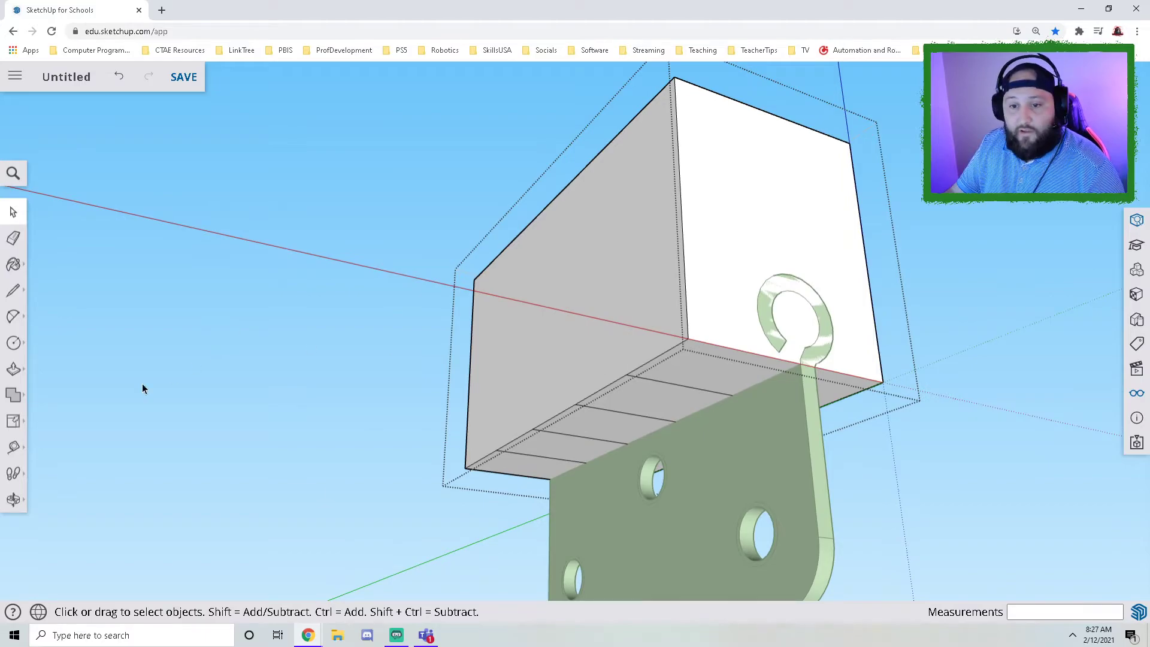
{"action": "left_click", "coordinate": [16, 372]}
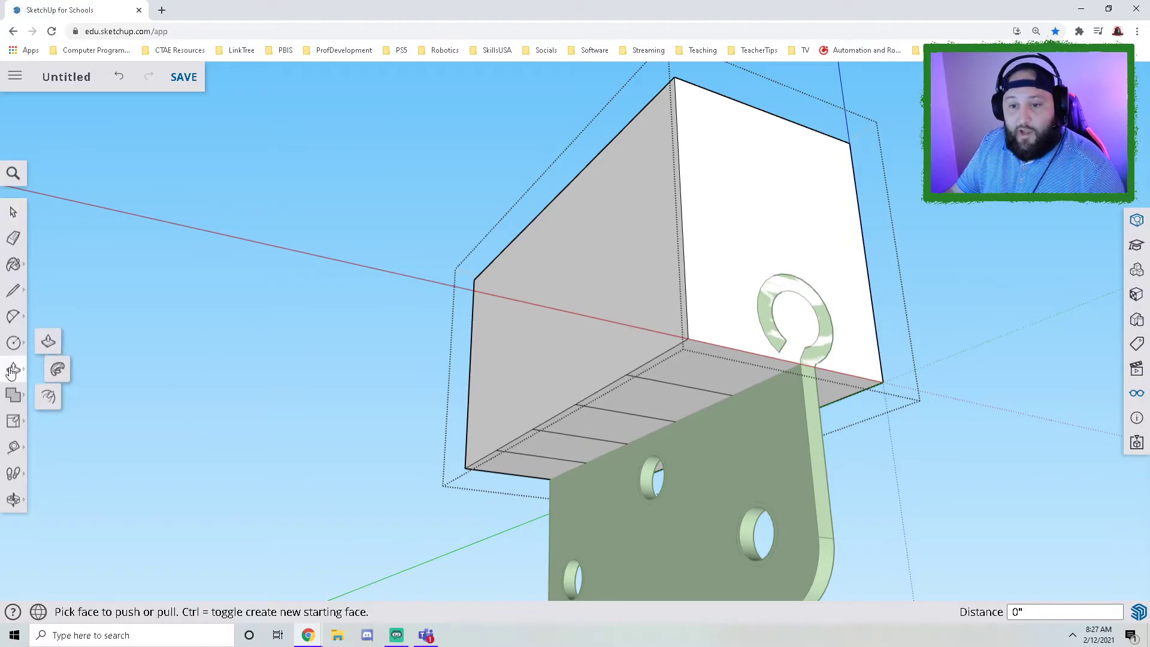
{"action": "left_click", "coordinate": [710, 369]}
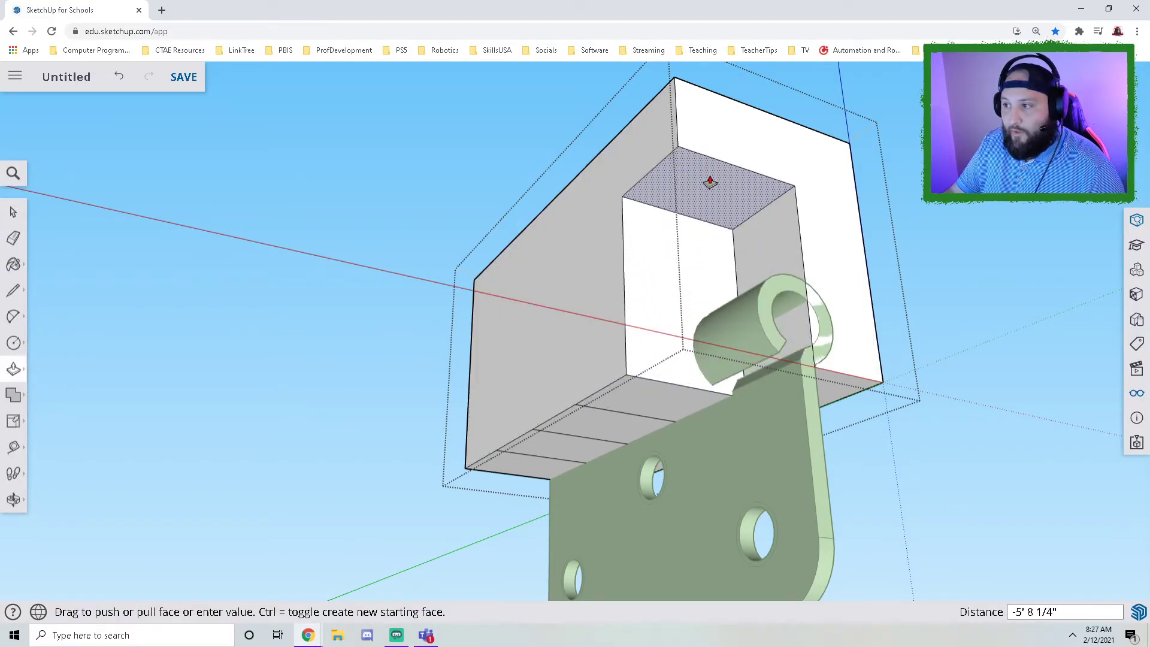
{"action": "left_click", "coordinate": [710, 181]}
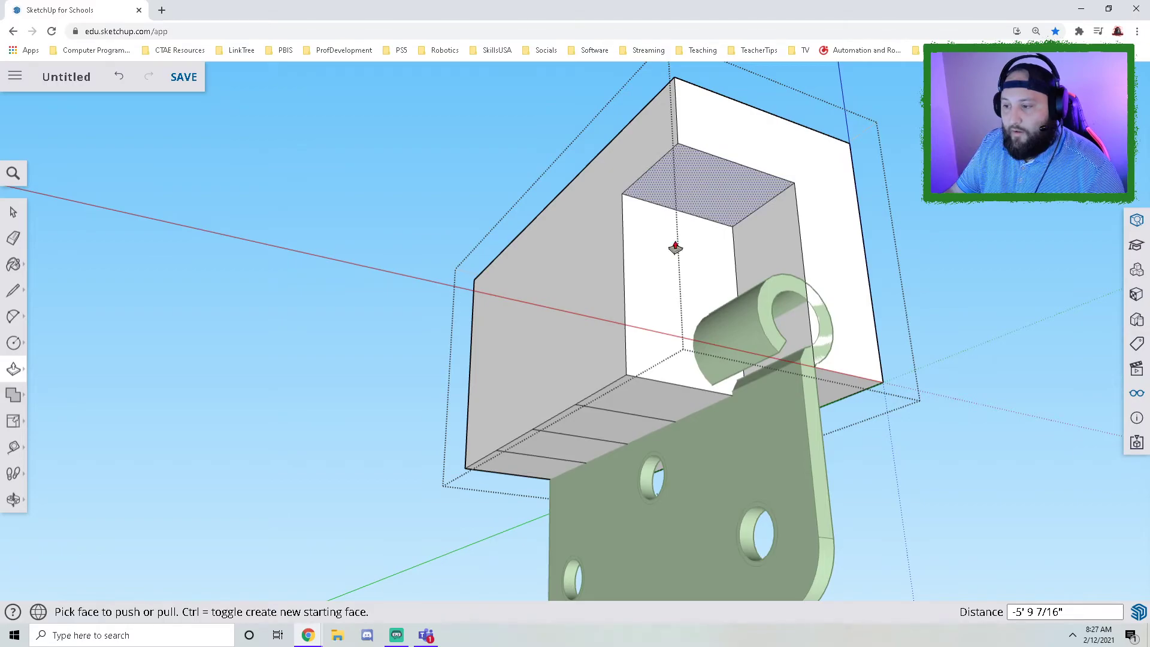
Step: Repeat the same Push/Pull depth on the third and fifth strips and on the first, third and fifth strips across the leaf
{"action": "double_click", "coordinate": [598, 429]}
{"action": "left_click", "coordinate": [533, 478]}
{"action": "left_click", "coordinate": [526, 470]}
{"action": "middle_click_drag", "start_coordinate": [917, 424], "coordinate": [463, 411]}
{"action": "double_click", "coordinate": [522, 326]}
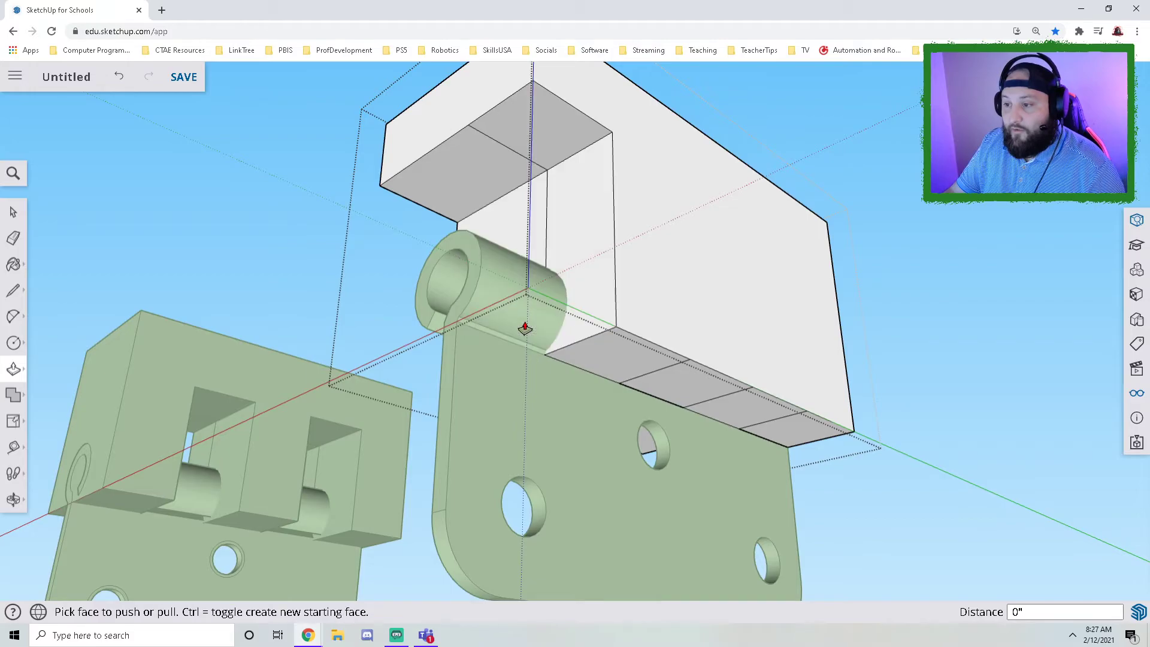
{"action": "double_click", "coordinate": [819, 427]}
{"action": "middle_click_drag", "start_coordinate": [490, 393], "coordinate": [465, 406]}
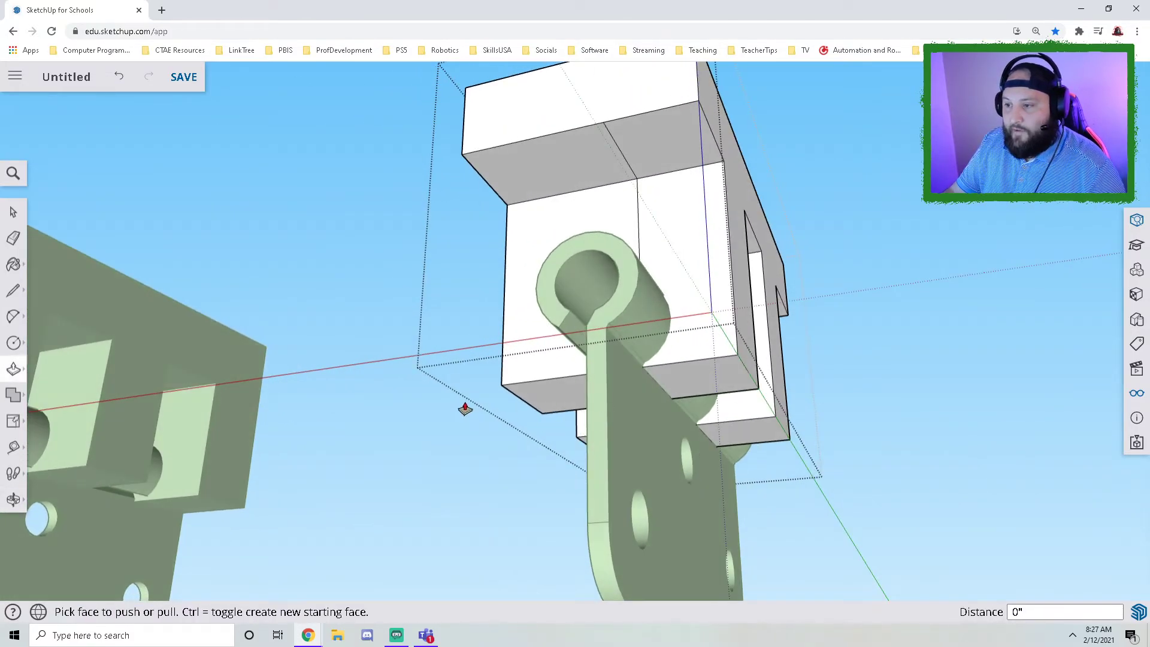
Step: Finish editing the newly slotted box's group and return to the whole model
{"action": "scroll", "coordinate": [465, 413], "scroll_direction": "down", "scroll_amount": 5}
{"action": "middle_click_drag", "start_coordinate": [545, 390], "coordinate": [727, 480]}
{"action": "middle_click_drag", "start_coordinate": [575, 480], "coordinate": [435, 527]}
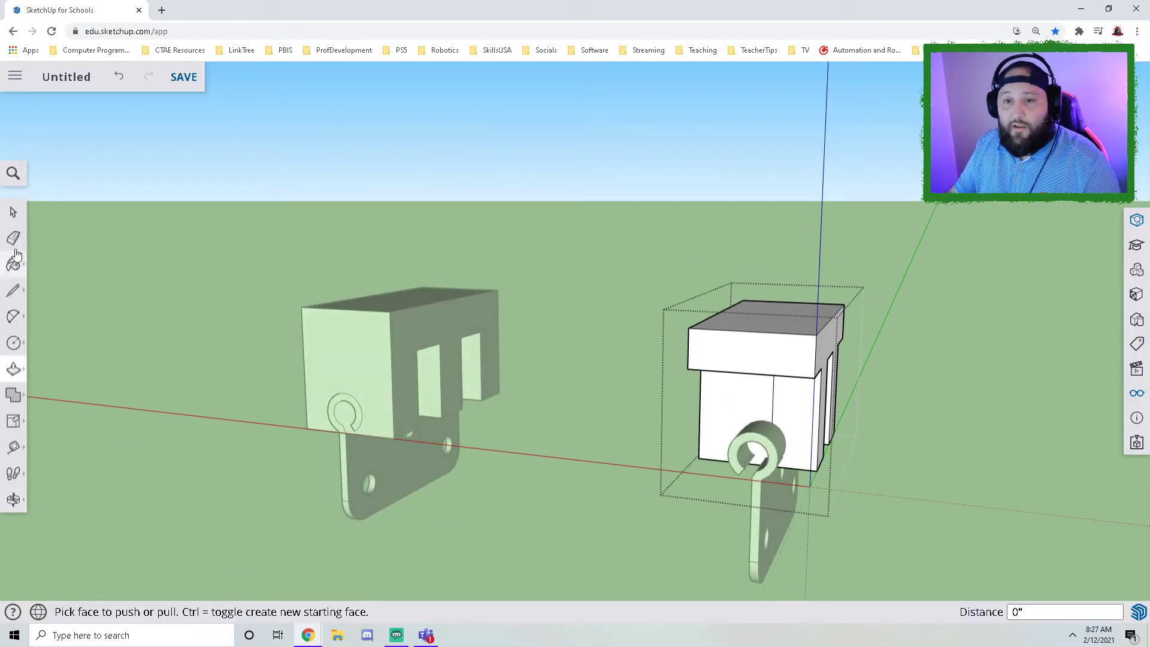
{"action": "left_click", "coordinate": [13, 211]}
{"action": "left_click", "coordinate": [612, 455]}
Step: Try the Subtract solid tool with a leaf already selected and the two-slot box as the second solid, then undo the result
{"action": "middle_click_drag", "start_coordinate": [494, 456], "coordinate": [440, 429]}
{"action": "scroll", "coordinate": [434, 433], "scroll_direction": "up", "scroll_amount": 3}
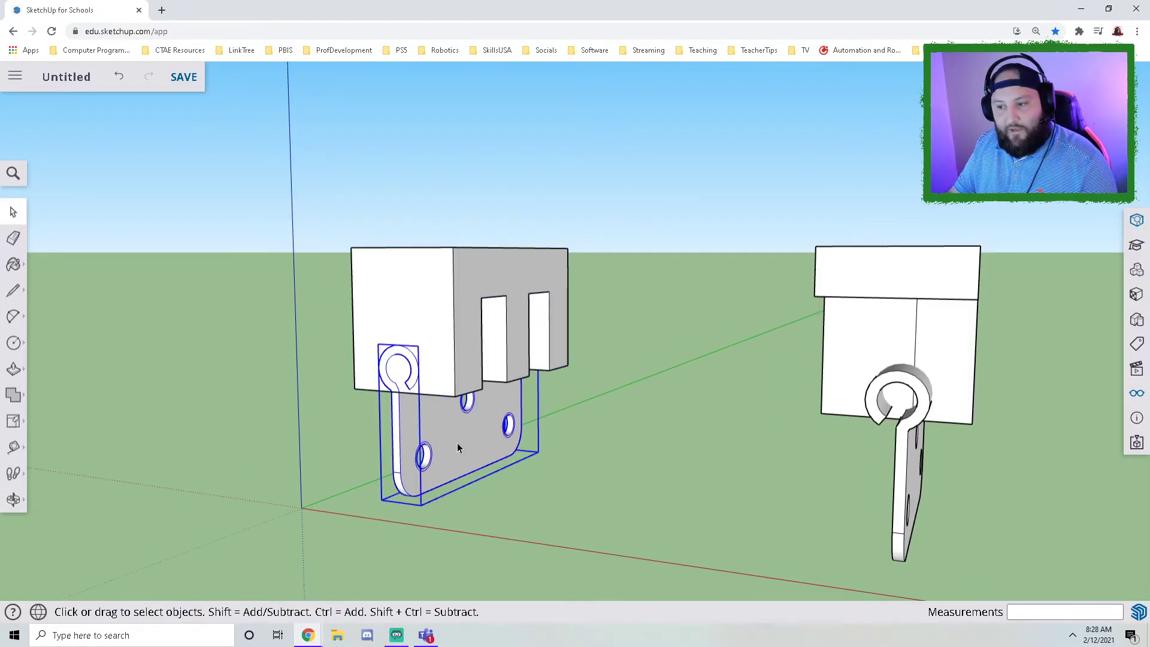
{"action": "middle_click_drag", "start_coordinate": [744, 406], "coordinate": [569, 413]}
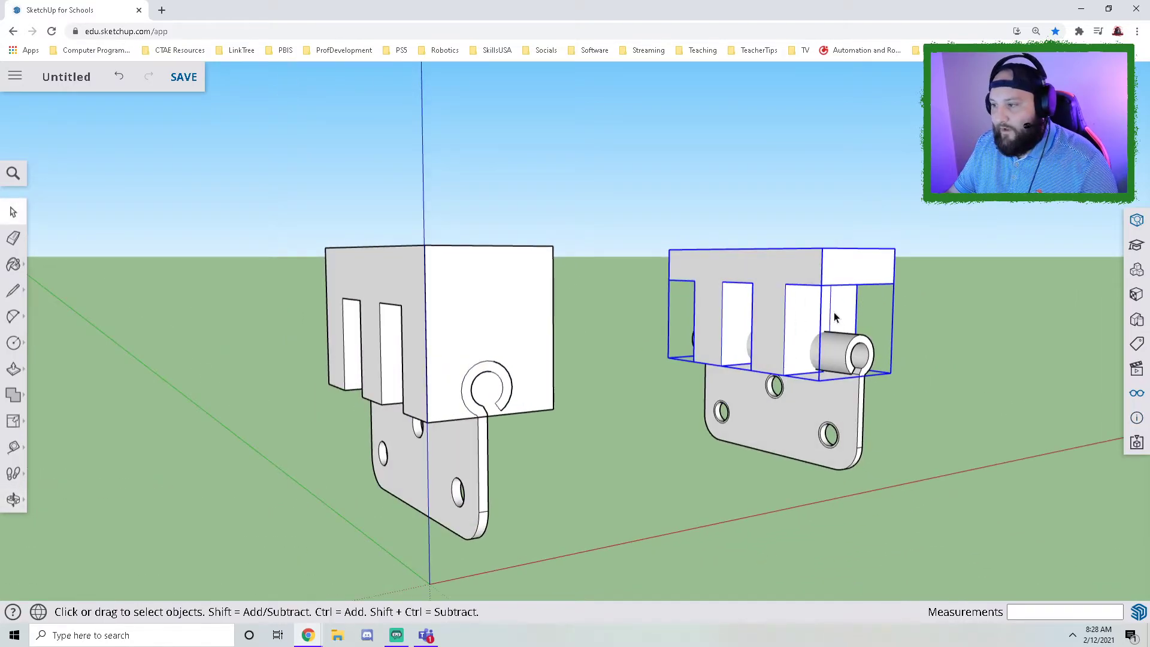
{"action": "middle_click_drag", "start_coordinate": [861, 421], "coordinate": [251, 456]}
{"action": "left_click", "coordinate": [13, 395]}
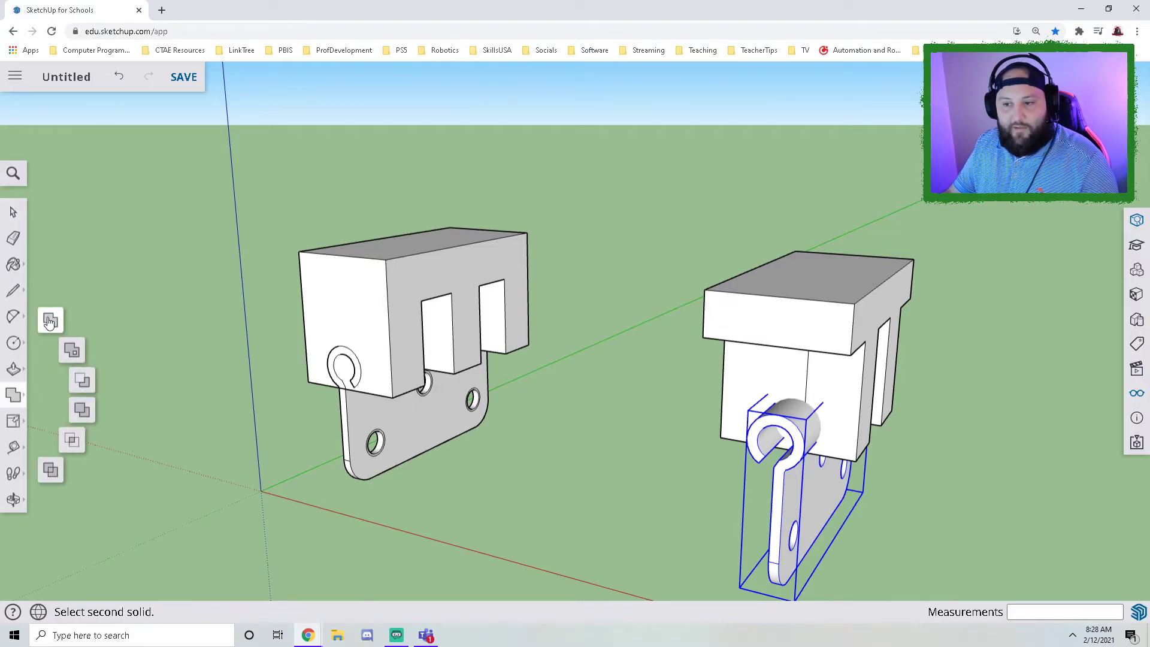
{"action": "left_click", "coordinate": [83, 383]}
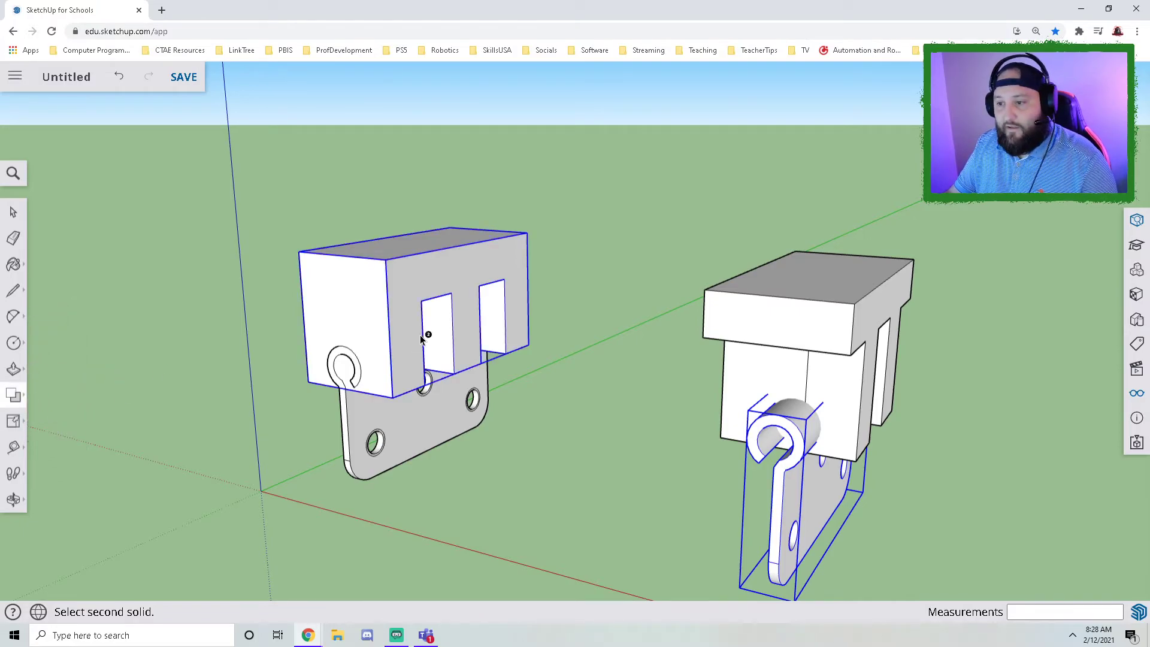
{"action": "left_click", "coordinate": [406, 301]}
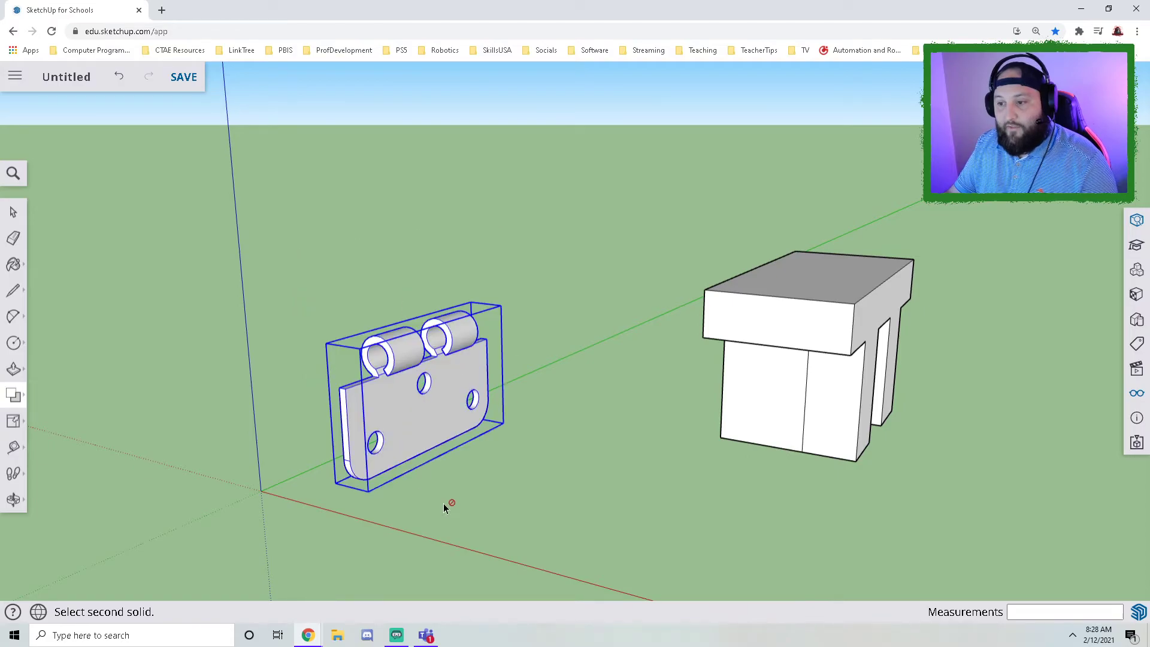
{"action": "middle_click_drag", "start_coordinate": [444, 487], "coordinate": [379, 398]}
{"action": "scroll", "coordinate": [383, 397], "scroll_direction": "up", "scroll_amount": 3}
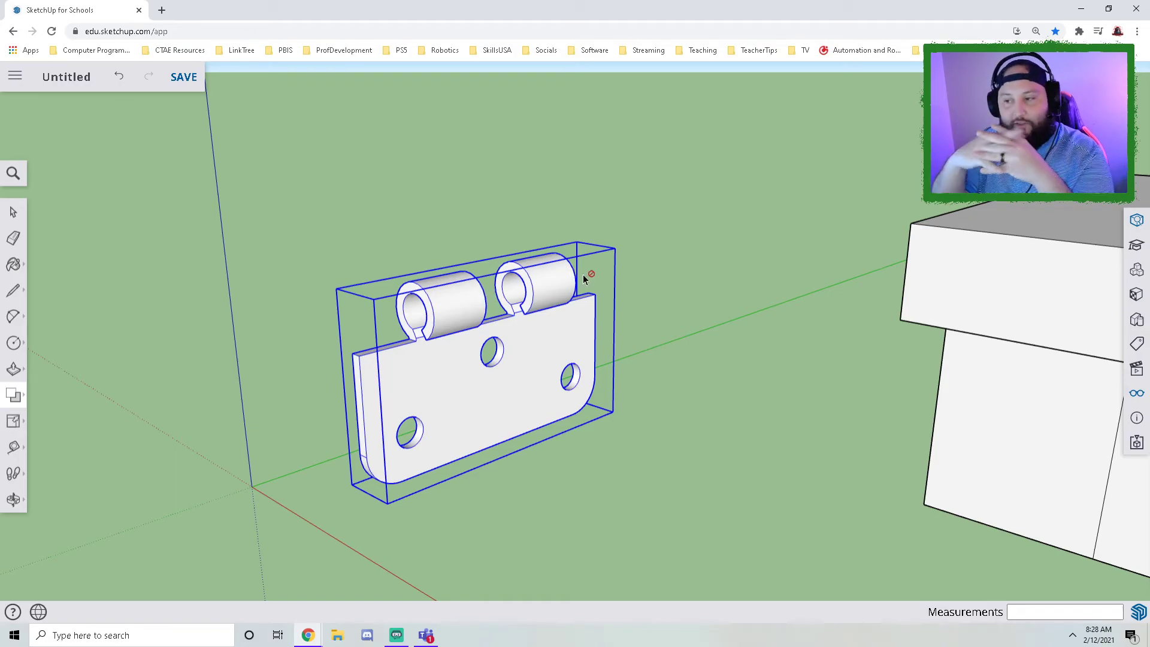
{"action": "middle_click_drag", "start_coordinate": [588, 277], "coordinate": [1073, 258]}
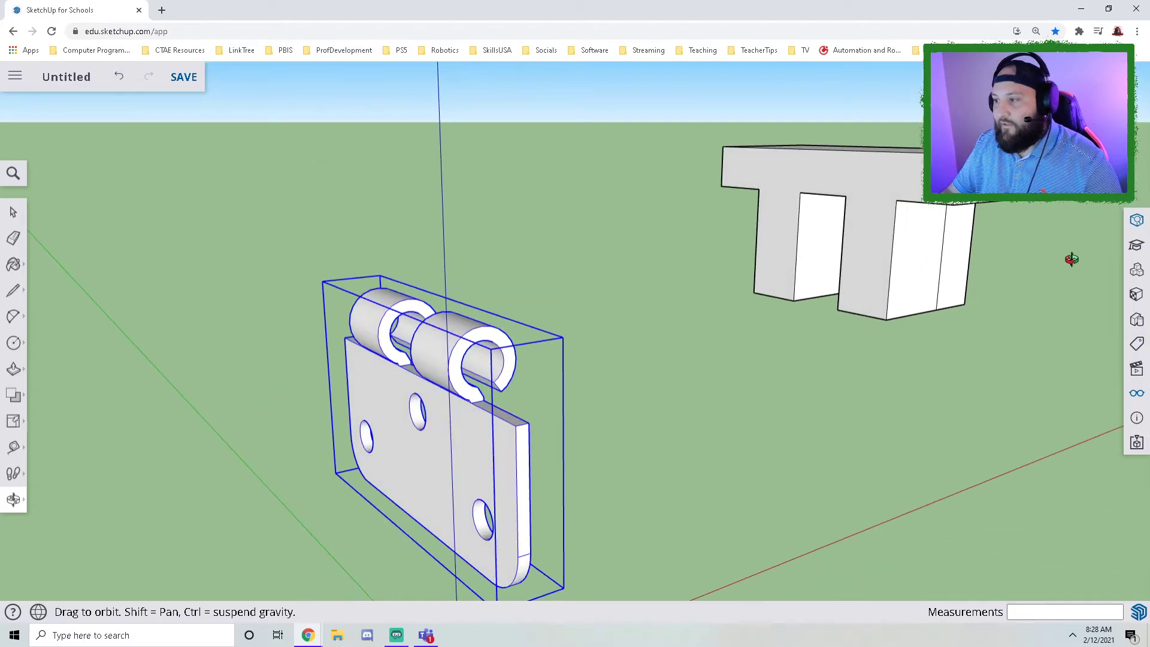
{"action": "key", "text": "ctrl+z"}
{"action": "key", "text": "ctrl+z"}
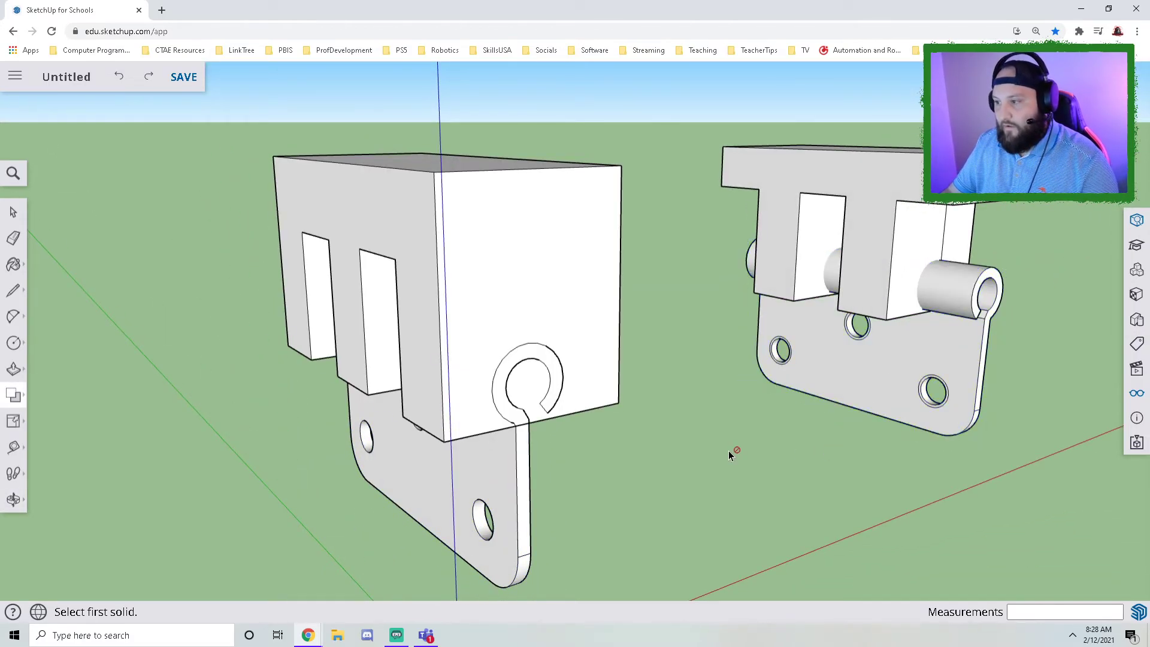
Step: Subtract the box with two slots from its own leaf, using the box as the first solid and the leaf as the second
{"action": "left_click", "coordinate": [14, 213]}
{"action": "middle_click_drag", "start_coordinate": [722, 430], "coordinate": [389, 474]}
{"action": "left_click", "coordinate": [13, 395]}
{"action": "left_click", "coordinate": [349, 254]}
{"action": "left_click", "coordinate": [360, 389]}
{"action": "middle_click_drag", "start_coordinate": [360, 442], "coordinate": [835, 365]}
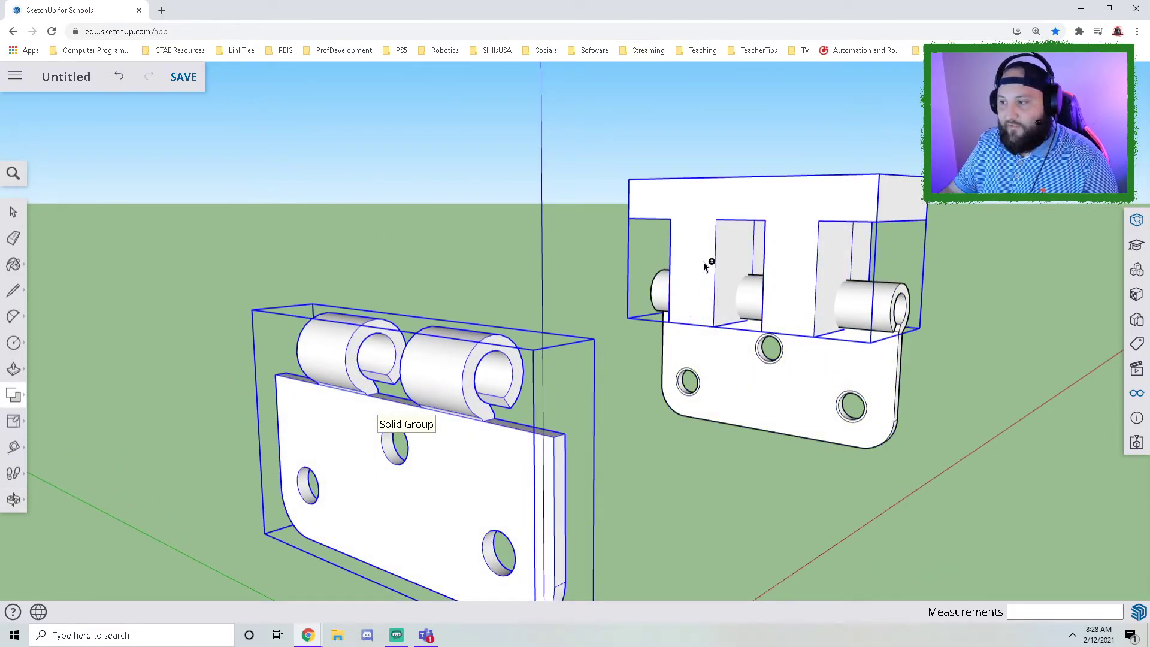
Step: Subtract the other slotted box from its own leaf, using the box as the first solid and the leaf as the second
{"action": "left_click", "coordinate": [789, 264]}
{"action": "key", "text": "ctrl+z"}
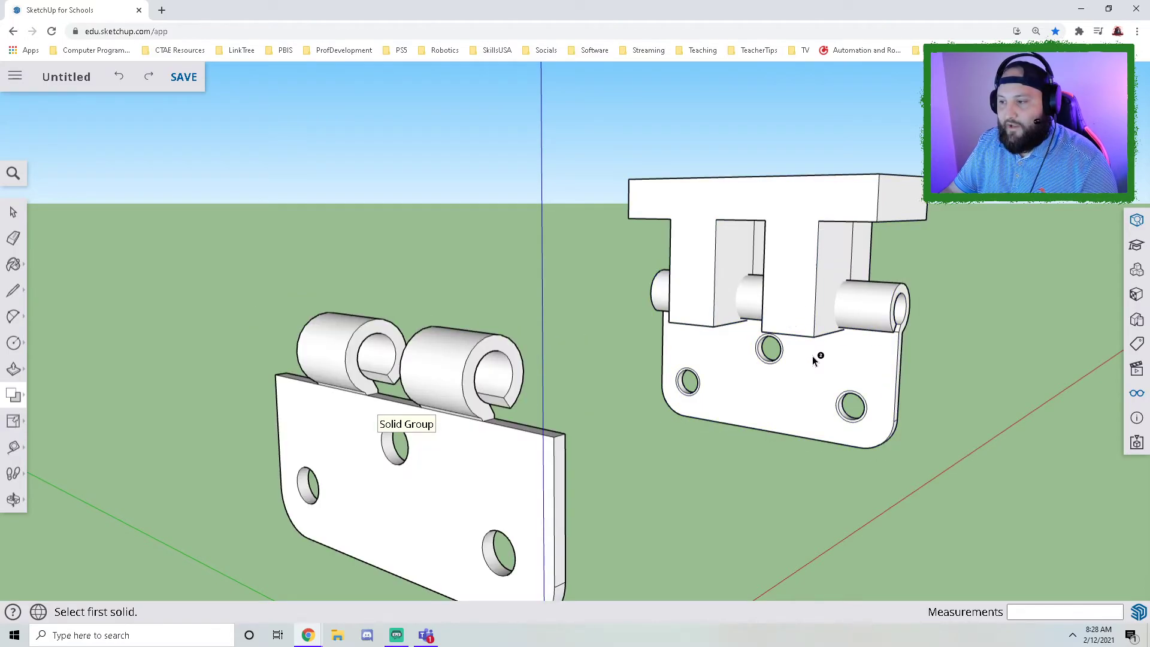
{"action": "left_click", "coordinate": [13, 213]}
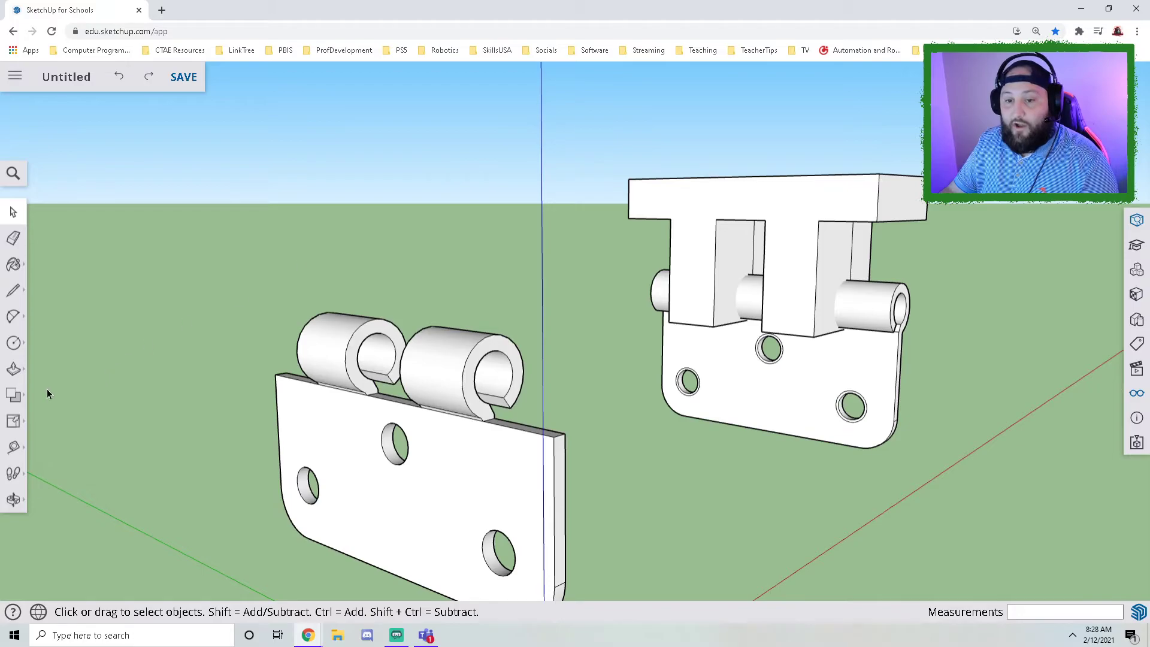
{"action": "left_click", "coordinate": [13, 395]}
{"action": "left_click", "coordinate": [741, 239]}
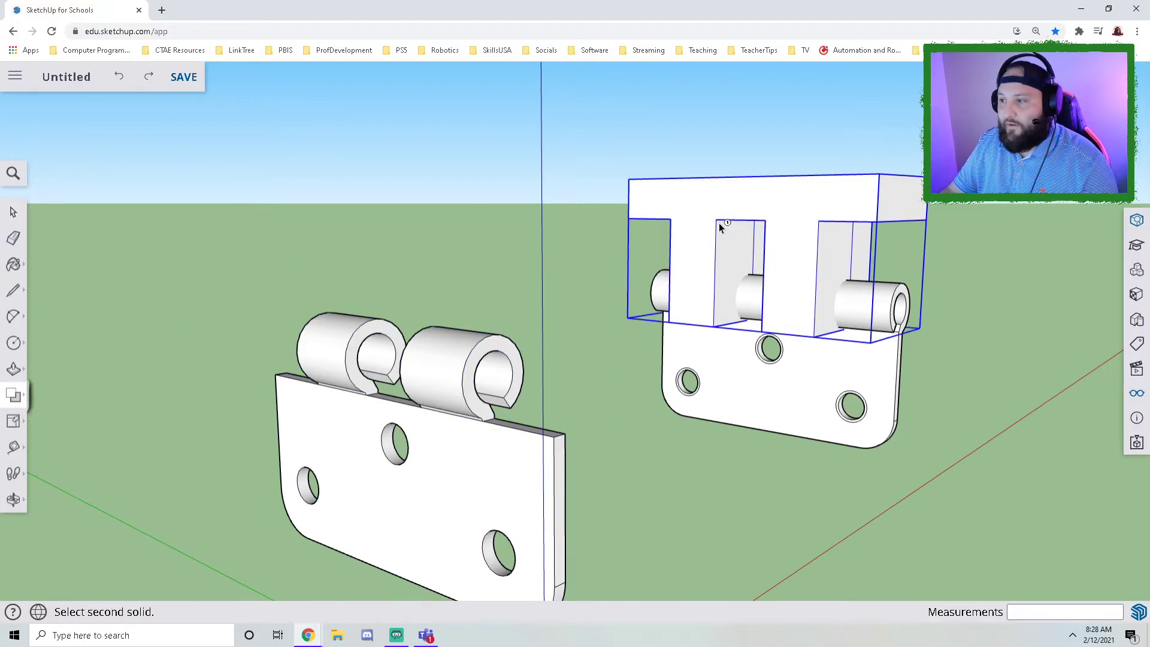
{"action": "left_click", "coordinate": [747, 377]}
{"action": "middle_click_drag", "start_coordinate": [788, 397], "coordinate": [491, 434]}
{"action": "scroll", "coordinate": [534, 445], "scroll_direction": "up", "scroll_amount": 1}
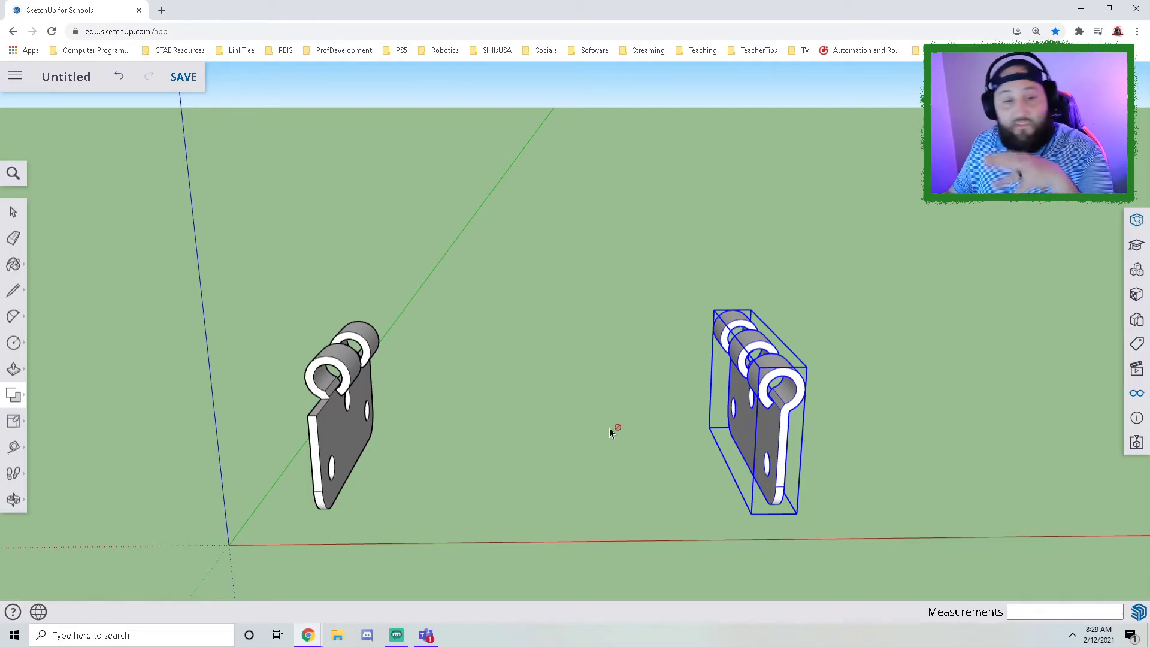
Step: Move the three-loop leaf about 26' 1" along the red axis to interlock its loops with those of the two-loop leaf
{"action": "left_click", "coordinate": [20, 220]}
{"action": "left_click", "coordinate": [897, 421]}
{"action": "left_click", "coordinate": [777, 402]}
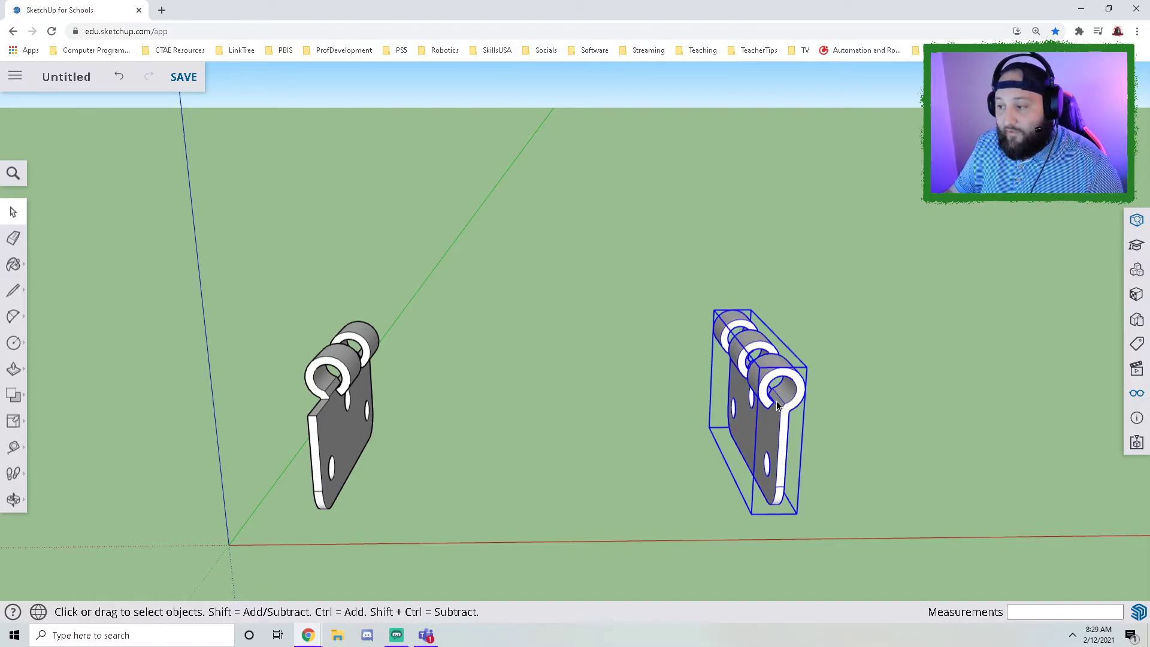
{"action": "left_click", "coordinate": [20, 418]}
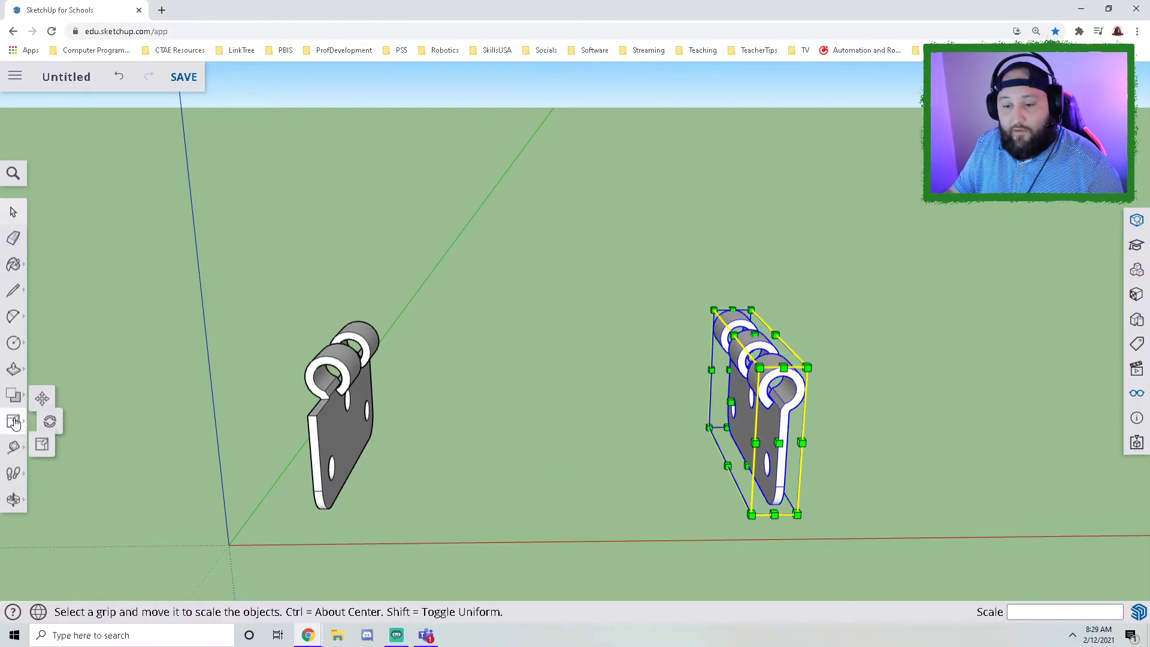
{"action": "left_click", "coordinate": [49, 390]}
{"action": "middle_click_drag", "start_coordinate": [747, 402], "coordinate": [791, 496]}
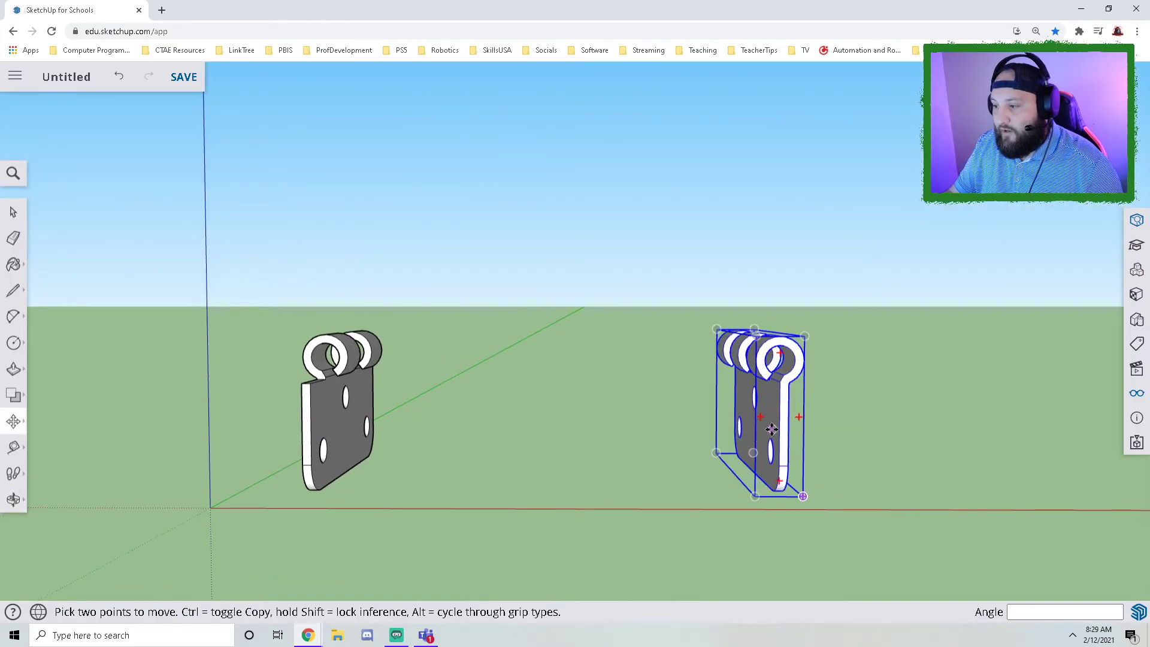
{"action": "left_click", "coordinate": [753, 496]}
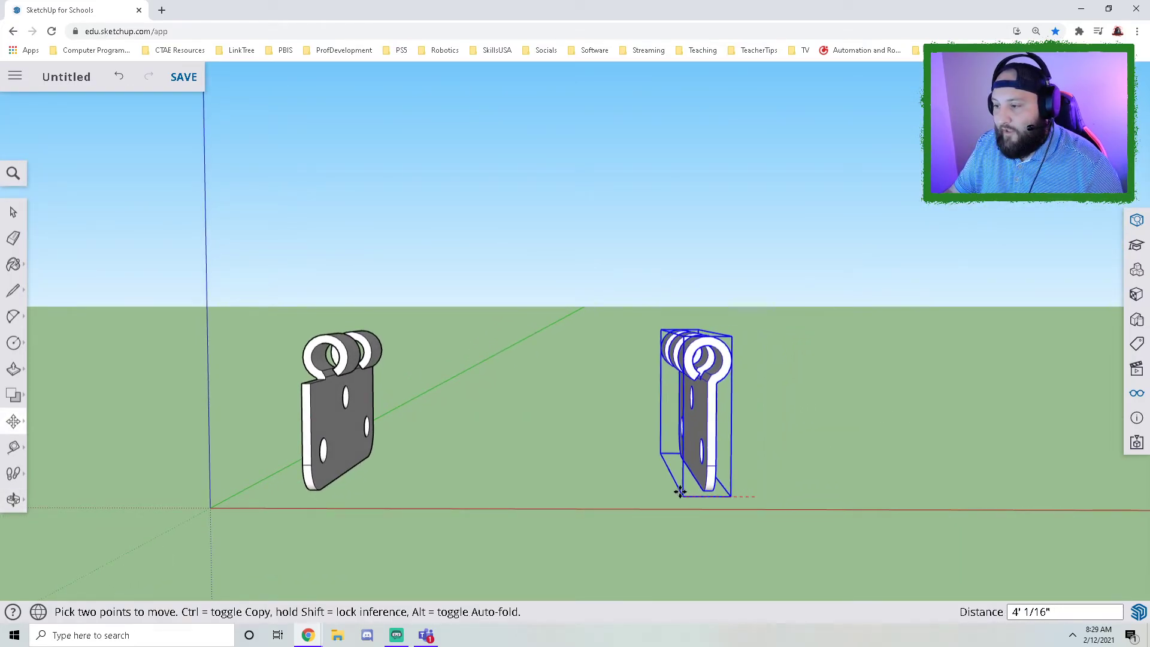
{"action": "mouse_move", "coordinate": [347, 483]}
{"action": "middle_mouse_down"}
{"action": "mouse_move", "coordinate": [424, 491]}
{"action": "mouse_move", "coordinate": [347, 500]}
{"action": "middle_mouse_up"}
{"action": "scroll", "coordinate": [272, 513], "scroll_direction": "up", "scroll_amount": 3}
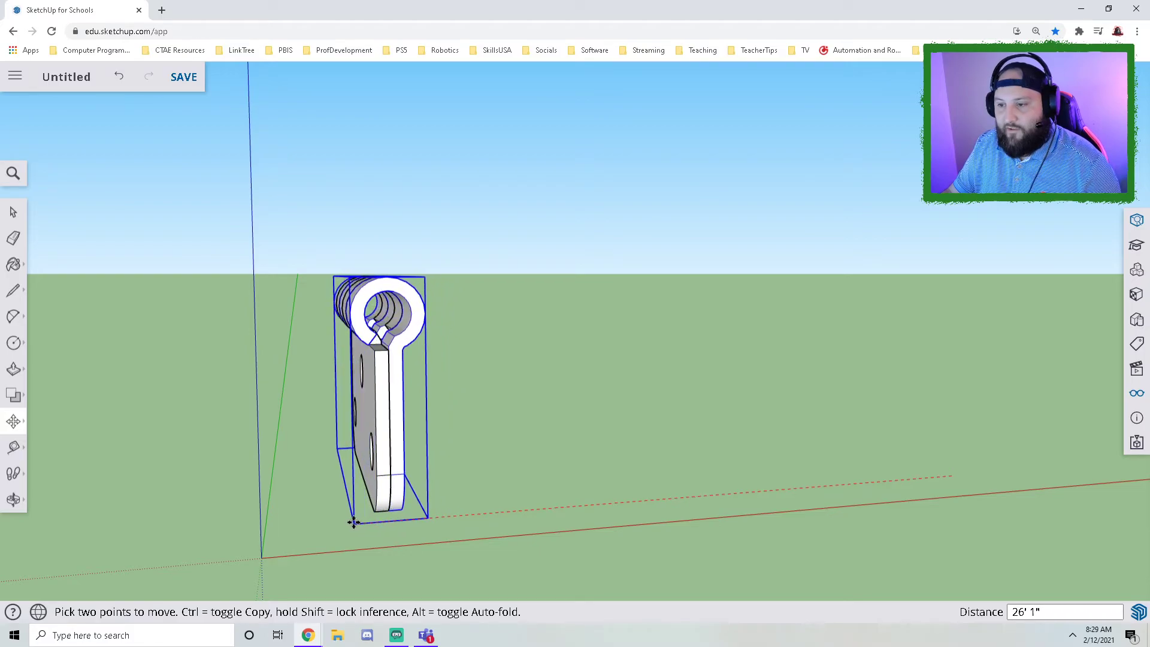
{"action": "left_click", "coordinate": [353, 522]}
Step: Examine from several sides how the loops interlock and how the two leaves meet
{"action": "middle_click_drag", "start_coordinate": [352, 522], "coordinate": [703, 324]}
{"action": "scroll", "coordinate": [369, 421], "scroll_direction": "up", "scroll_amount": 3}
{"action": "scroll", "coordinate": [461, 411], "scroll_direction": "down", "scroll_amount": 2}
{"action": "key", "text": "m"}
{"action": "scroll", "coordinate": [472, 310], "scroll_direction": "up", "scroll_amount": 3}
{"action": "middle_click_drag", "start_coordinate": [472, 310], "coordinate": [384, 371]}
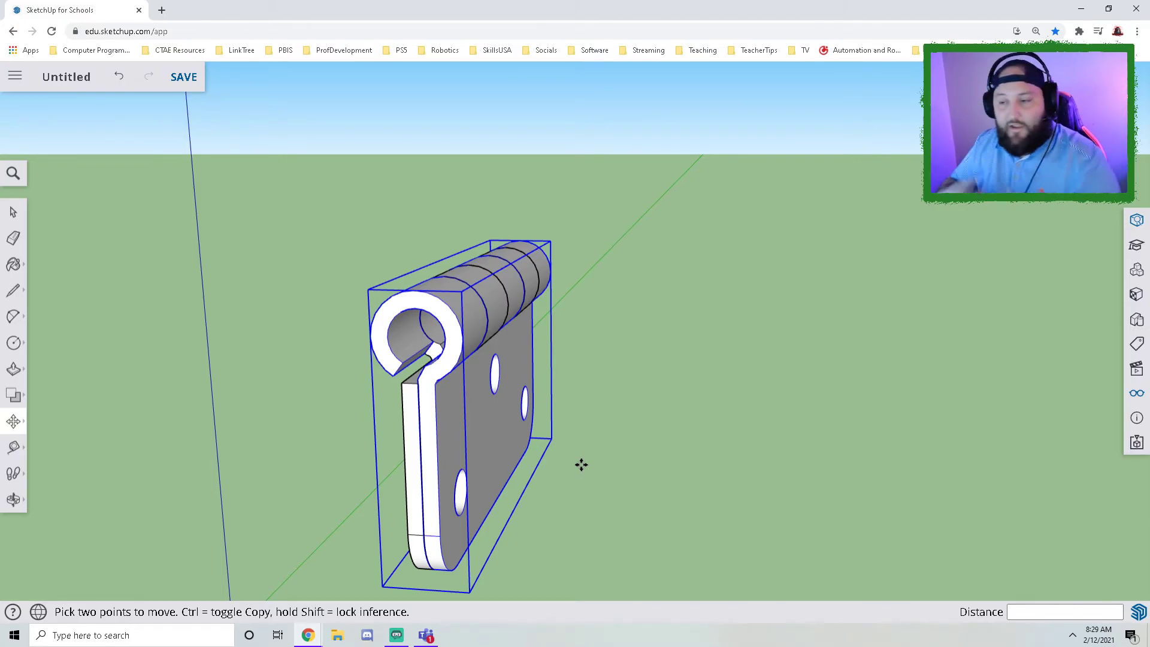
{"action": "scroll", "coordinate": [685, 410], "scroll_direction": "down", "scroll_amount": 2}
{"action": "middle_click_drag", "start_coordinate": [593, 421], "coordinate": [676, 319]}
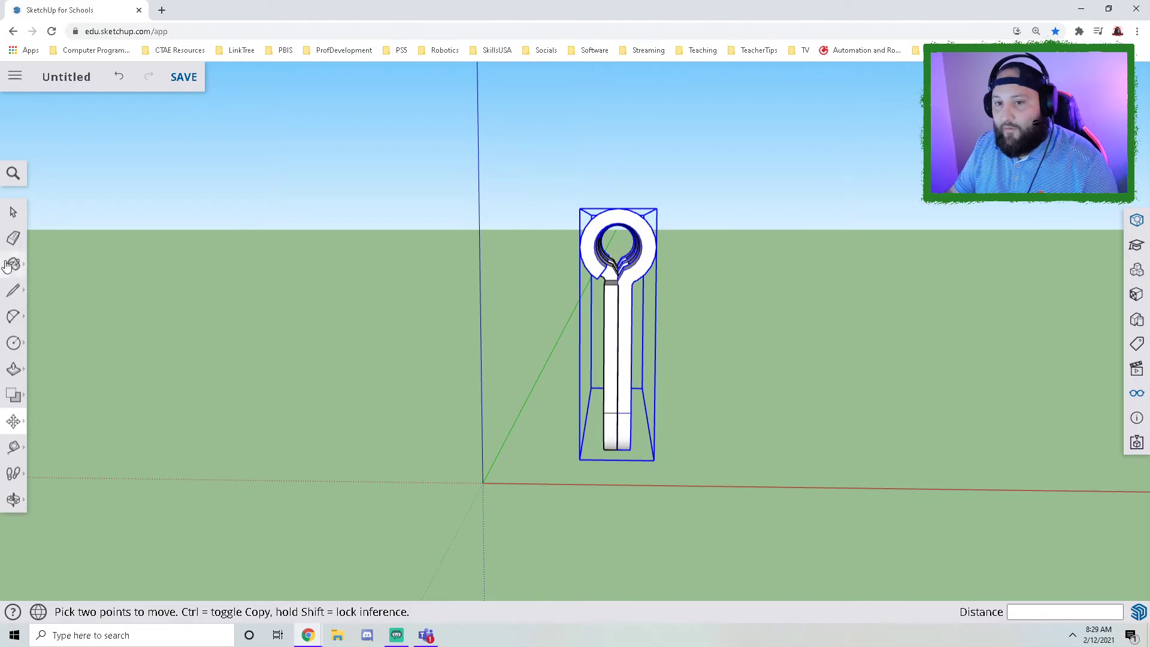
Step: Draw a circle centred in the opening of the end loop, with its radius reaching the loop's inner edge
{"action": "left_click", "coordinate": [12, 214]}
{"action": "left_click", "coordinate": [230, 310]}
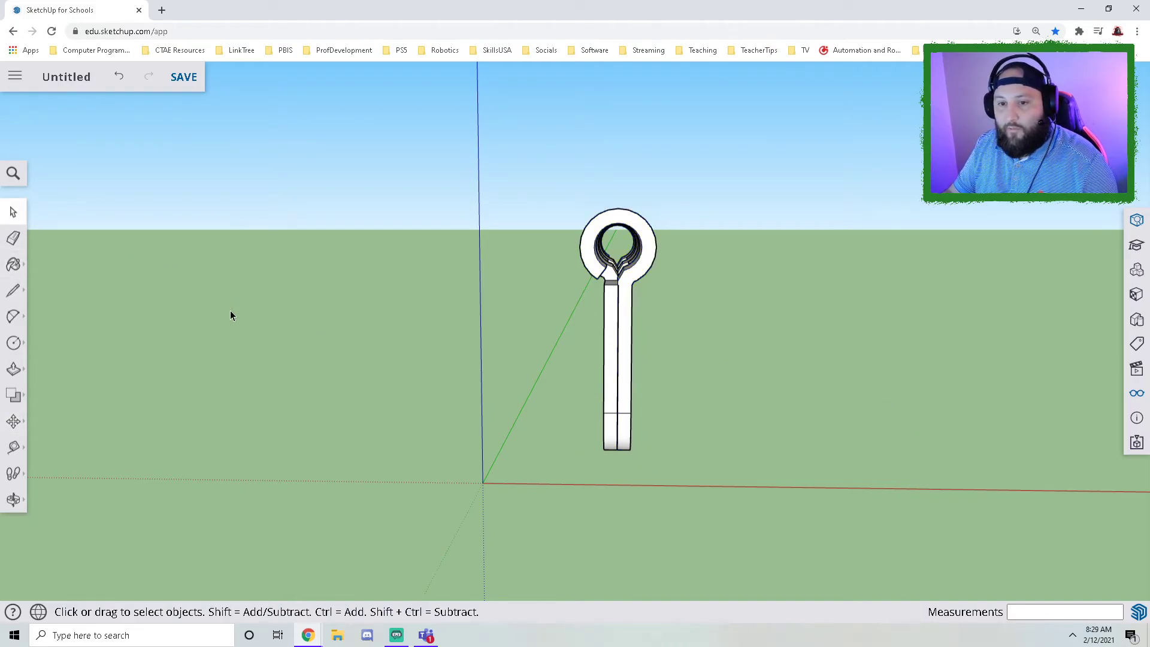
{"action": "left_click", "coordinate": [22, 351]}
{"action": "scroll", "coordinate": [600, 266], "scroll_direction": "up", "scroll_amount": 2}
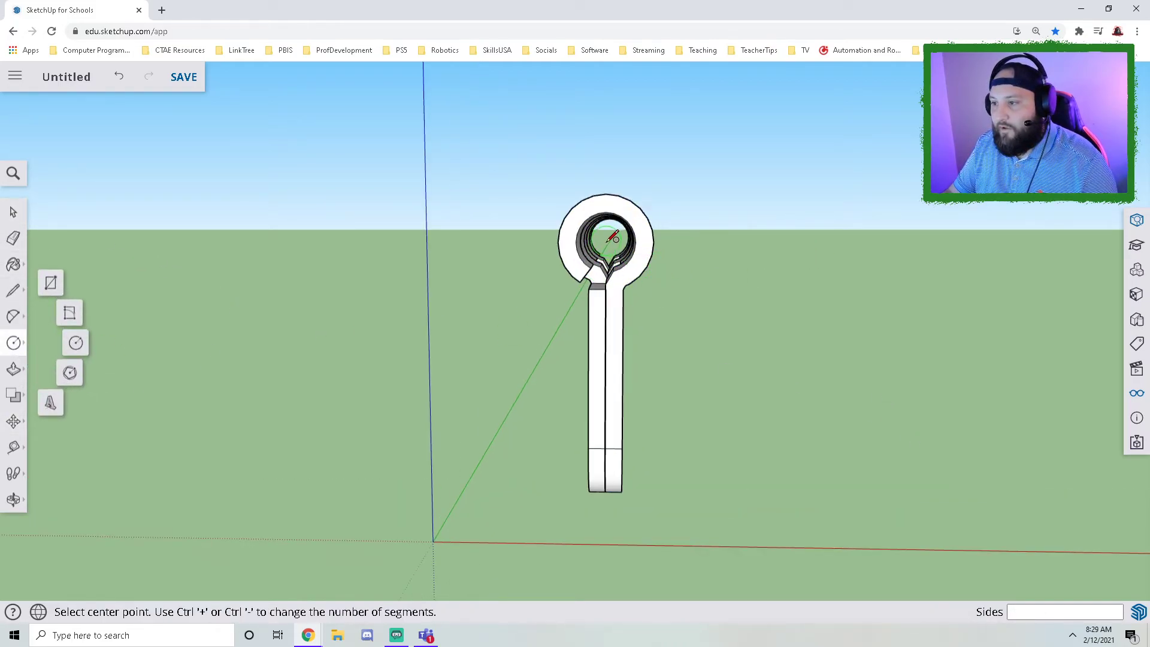
{"action": "mouse_move", "coordinate": [624, 236]}
{"action": "middle_mouse_down"}
{"action": "mouse_move", "coordinate": [613, 251]}
{"action": "mouse_move", "coordinate": [640, 243]}
{"action": "middle_mouse_up"}
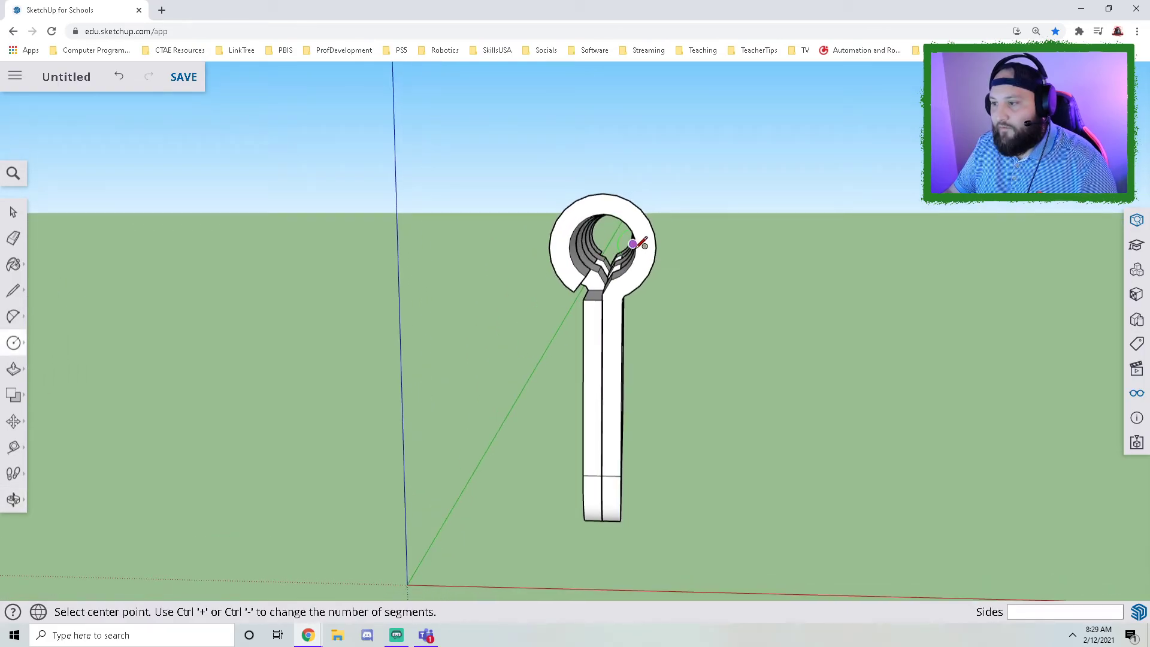
{"action": "left_click", "coordinate": [602, 247]}
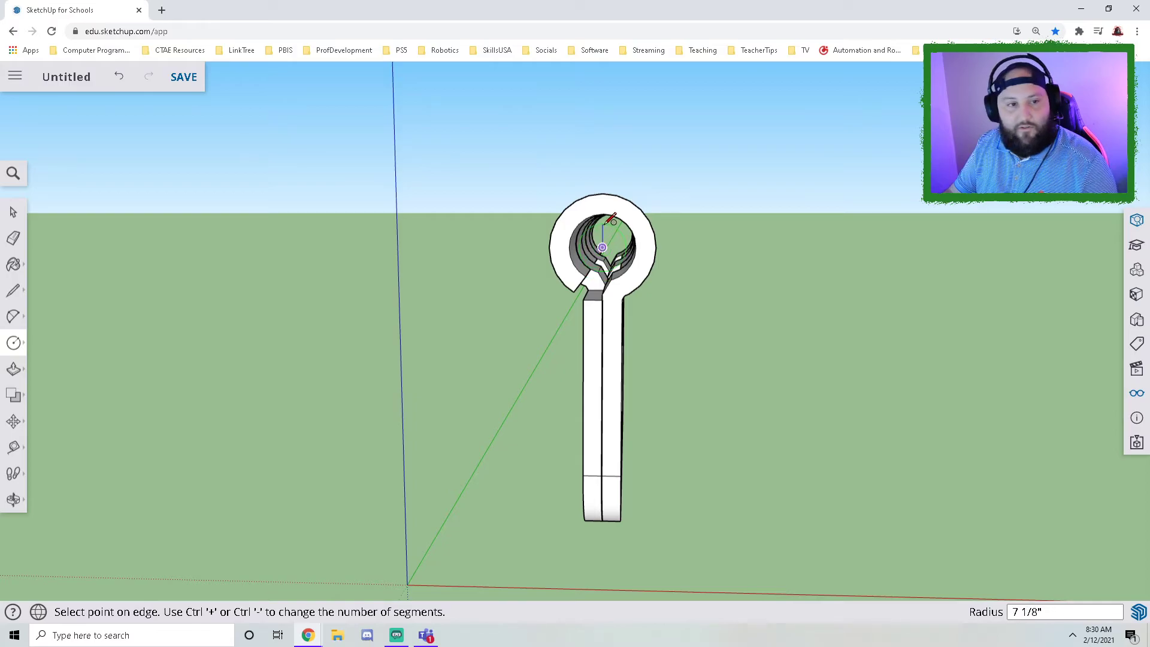
{"action": "scroll", "coordinate": [612, 213], "scroll_direction": "up", "scroll_amount": 5}
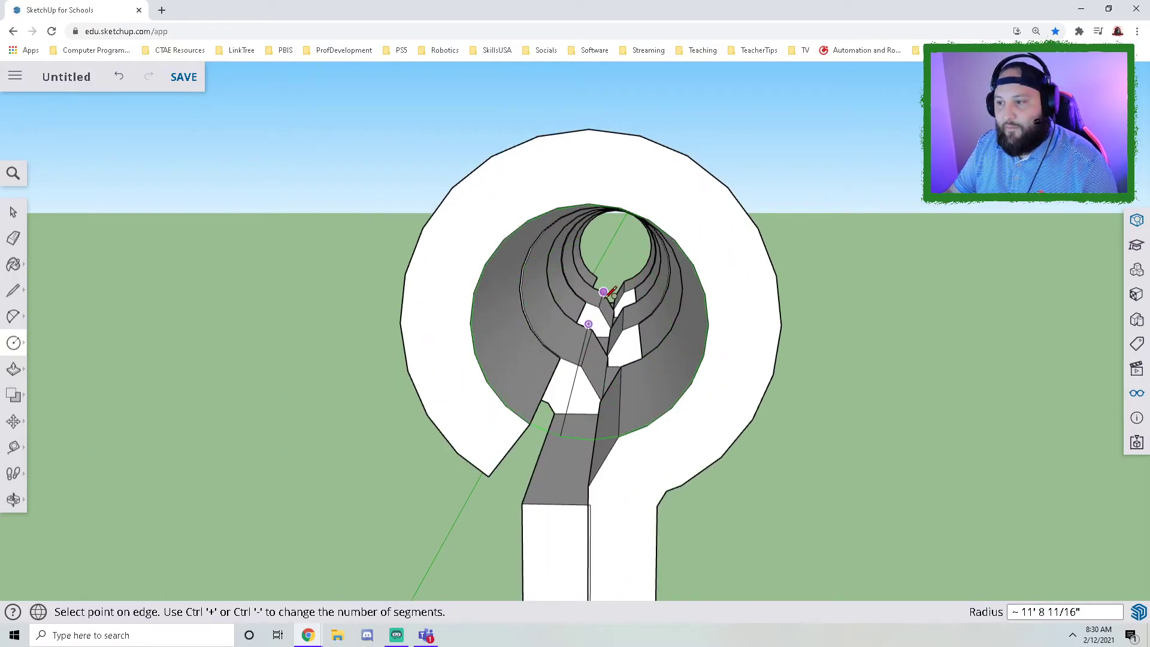
{"action": "left_click", "coordinate": [644, 216]}
{"action": "middle_click_drag", "start_coordinate": [532, 367], "coordinate": [682, 435]}
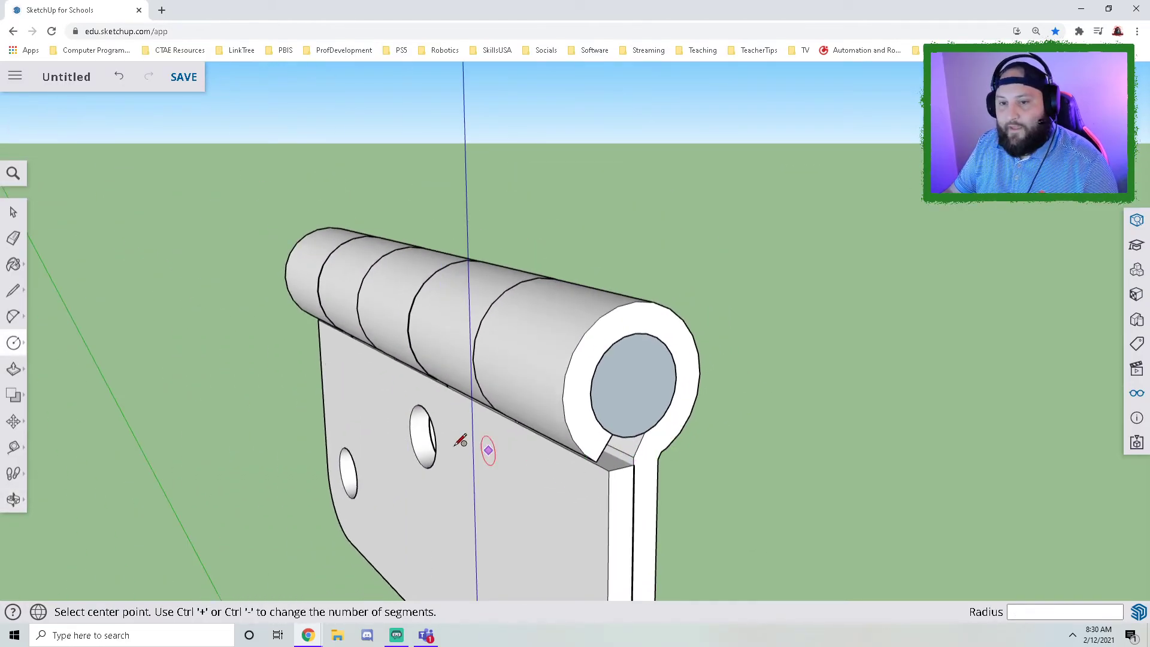
Step: Extrude the circular face in the end loop 15' 8 3/8" through all the loops so the pin protrudes beyond the far end
{"action": "left_click", "coordinate": [13, 369]}
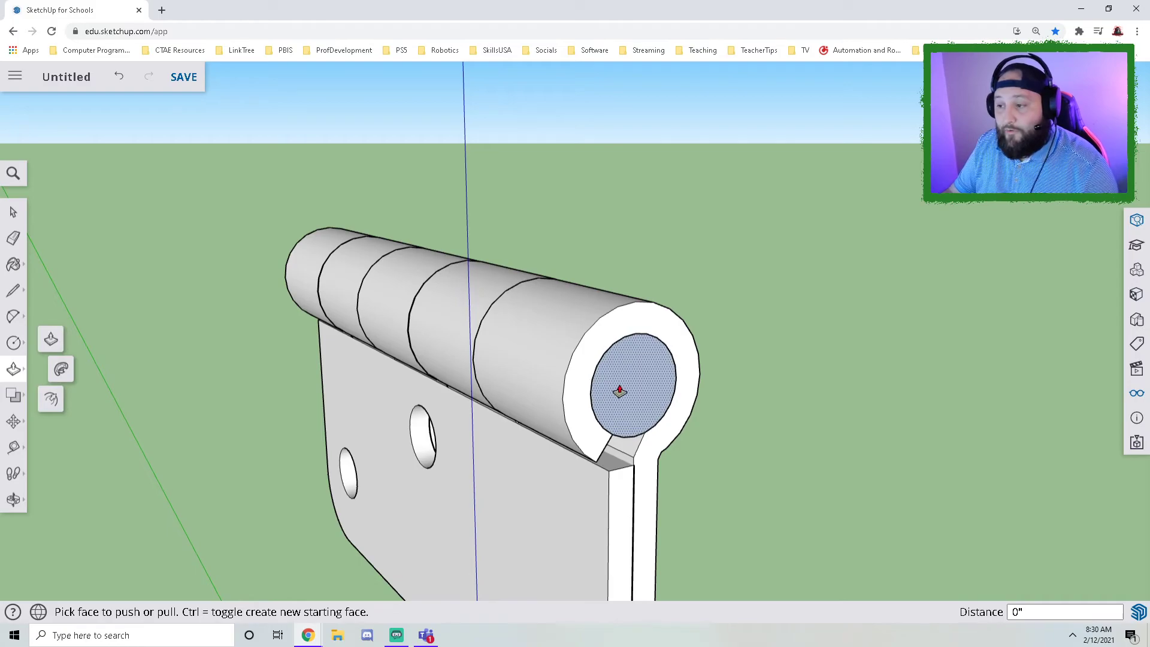
{"action": "left_click", "coordinate": [621, 385]}
{"action": "middle_click_drag", "start_coordinate": [478, 371], "coordinate": [746, 395]}
{"action": "middle_click_drag", "start_coordinate": [290, 333], "coordinate": [403, 357]}
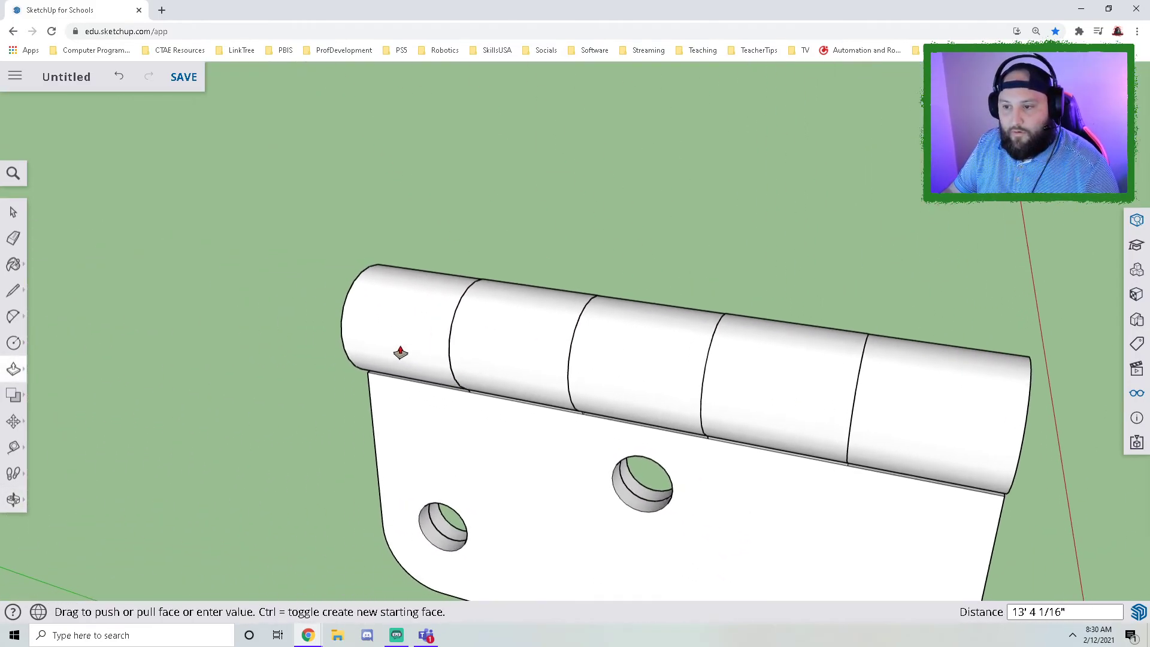
{"action": "left_click", "coordinate": [329, 329]}
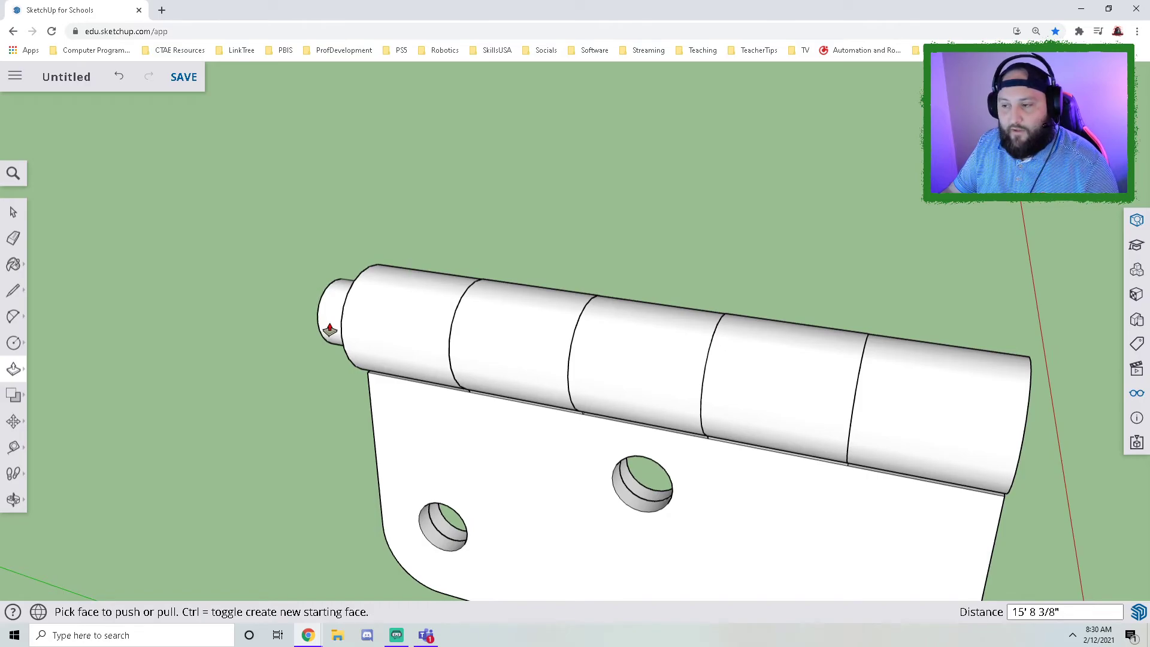
{"action": "middle_click_drag", "start_coordinate": [310, 382], "coordinate": [329, 411]}
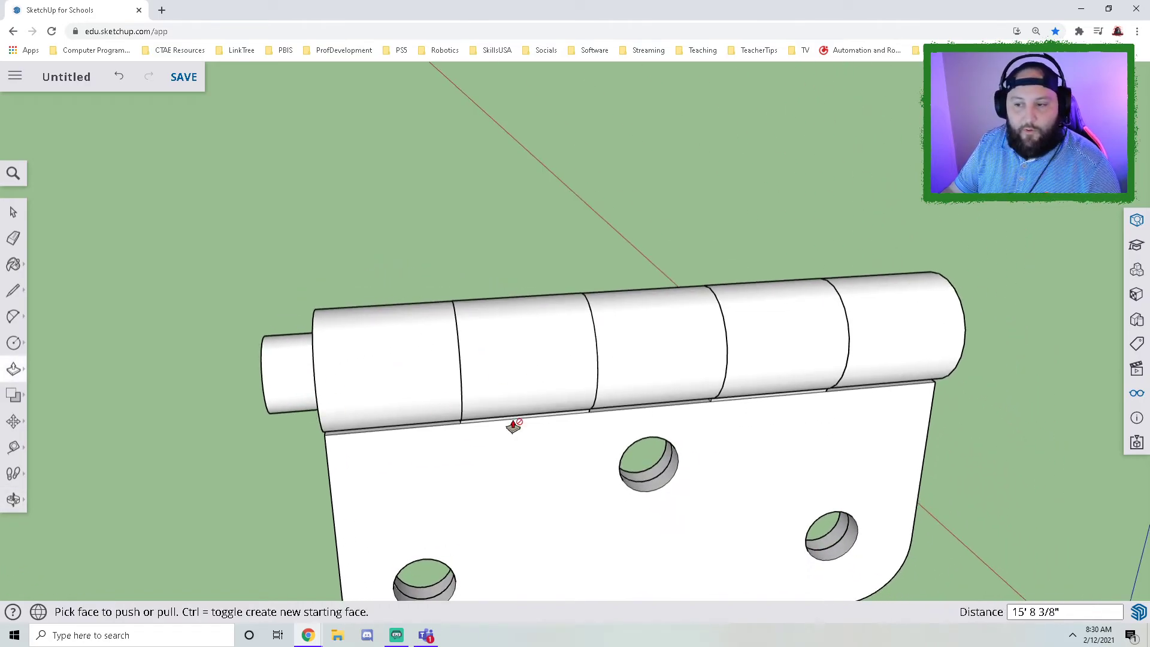
{"action": "middle_click_drag", "start_coordinate": [437, 406], "coordinate": [731, 471]}
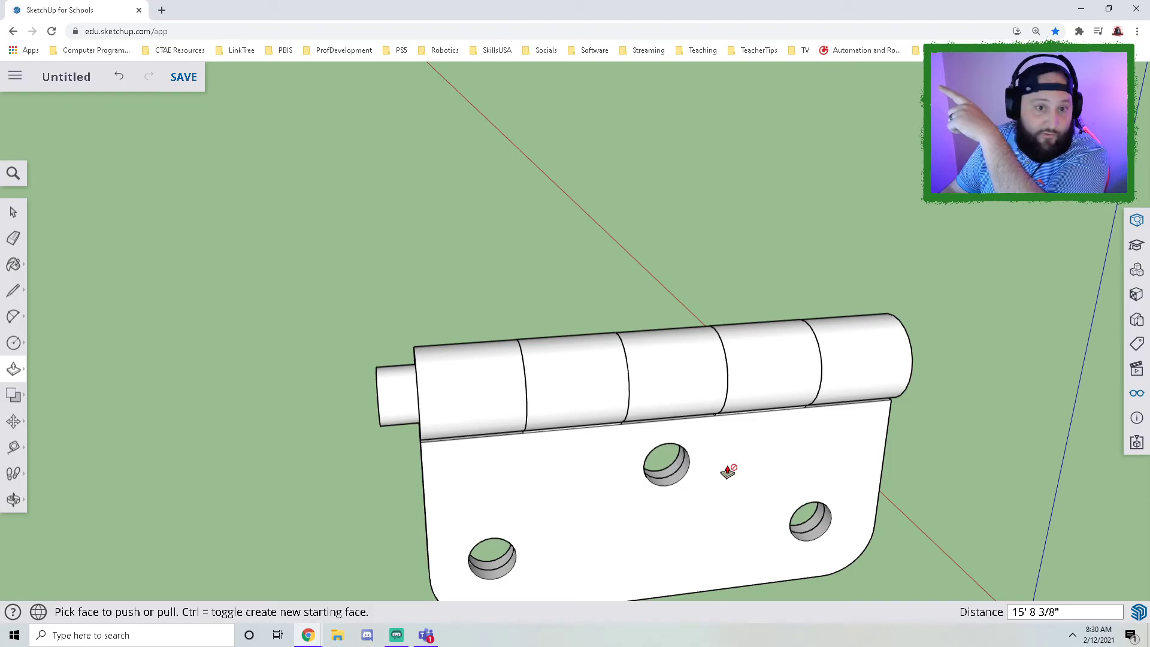
{"action": "scroll", "coordinate": [737, 471], "scroll_direction": "down", "scroll_amount": 3}
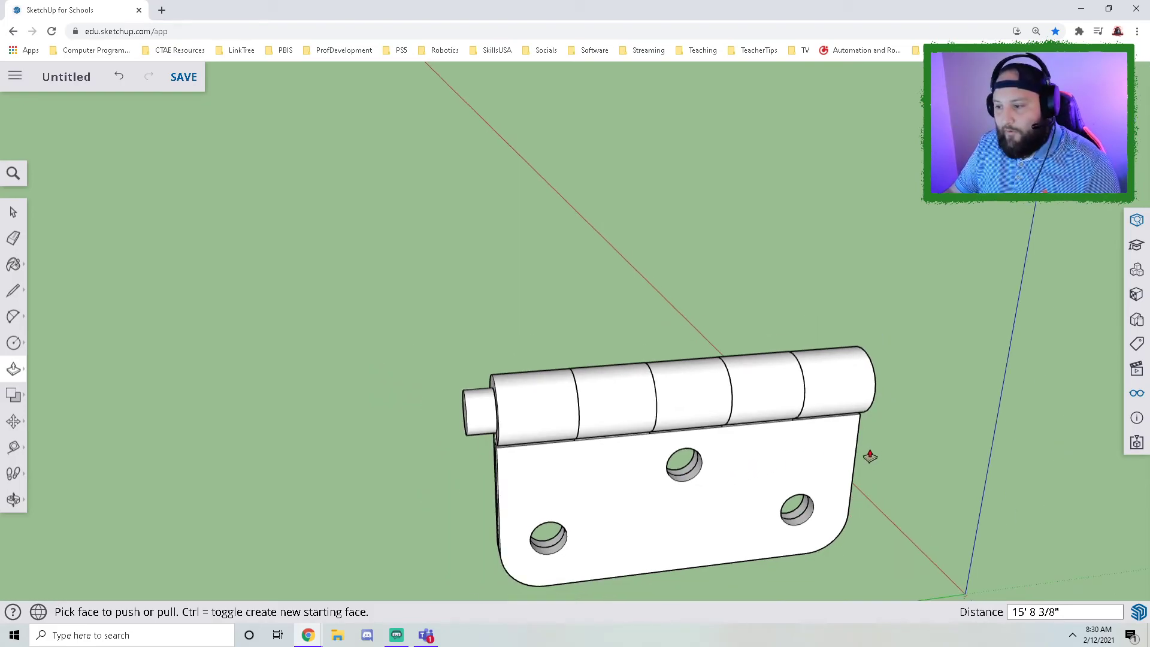
{"action": "scroll", "coordinate": [906, 455], "scroll_direction": "up", "scroll_amount": 4}
{"action": "middle_click_drag", "start_coordinate": [915, 455], "coordinate": [649, 440]}
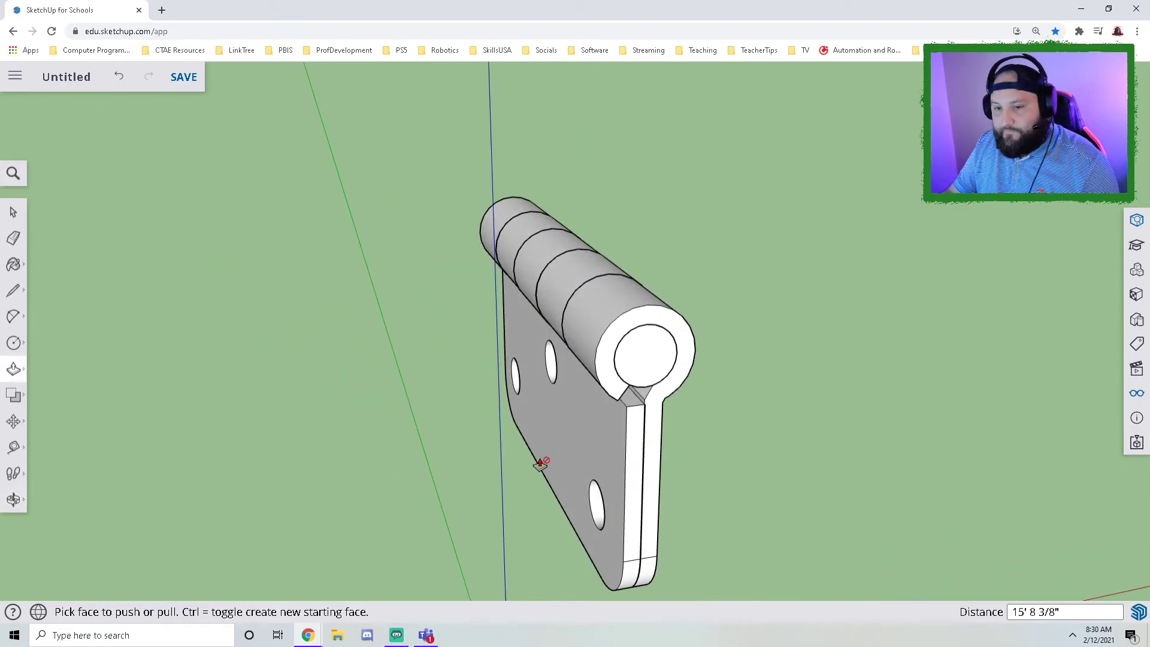
Step: Draw a circle with a radius of about 1' 4" from the pin's centre to the outer edge of the end loop
{"action": "left_click", "coordinate": [13, 343]}
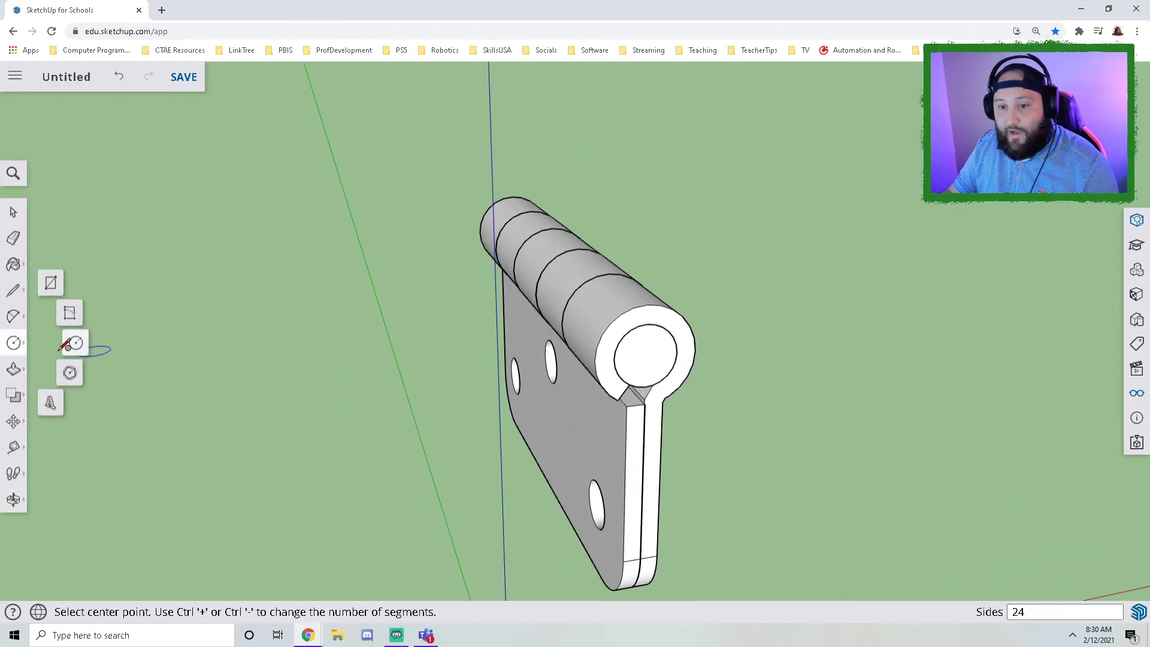
{"action": "scroll", "coordinate": [727, 354], "scroll_direction": "up", "scroll_amount": 3}
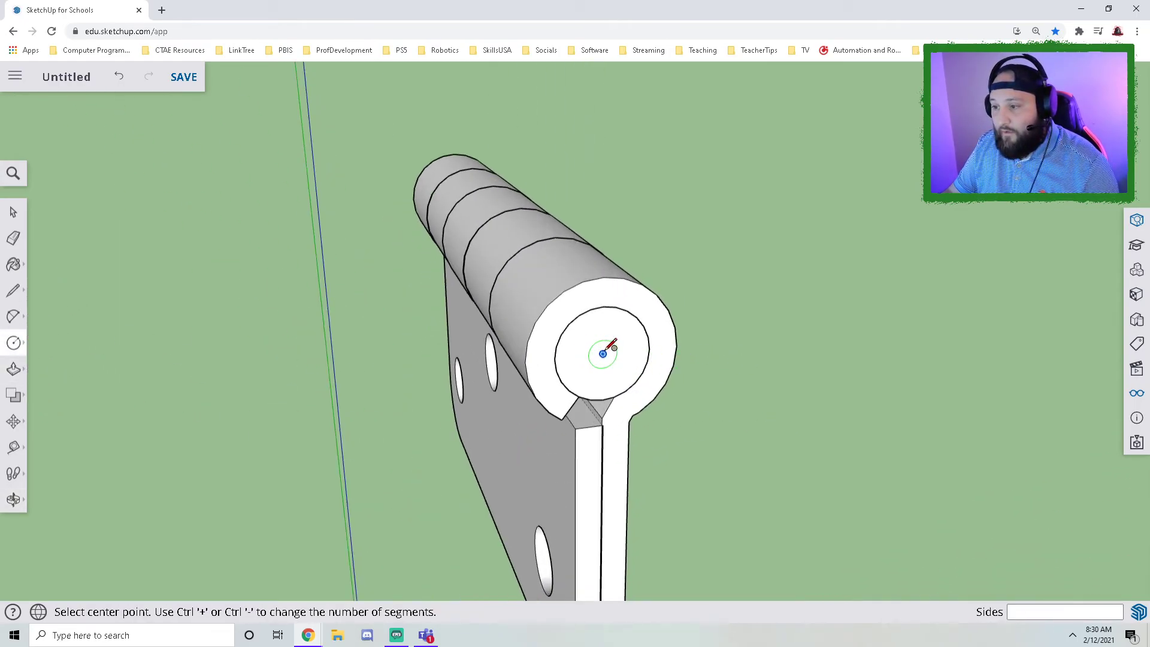
{"action": "left_click", "coordinate": [603, 353]}
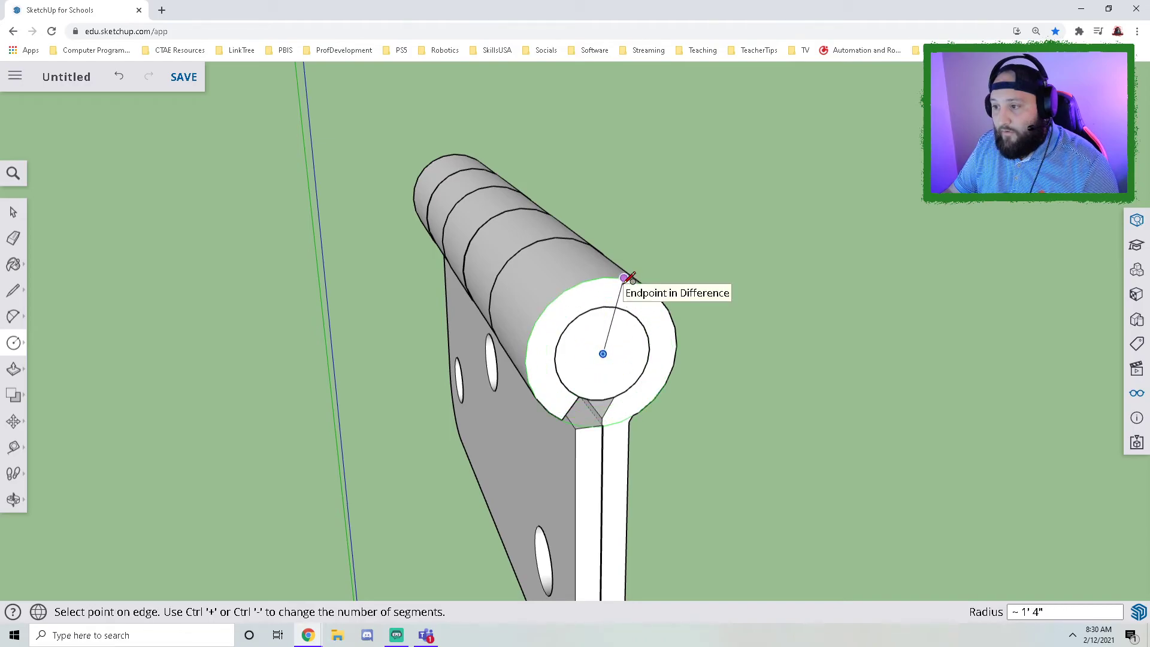
{"action": "left_click", "coordinate": [626, 279]}
Step: Extrude the ring face and the inner circular face at the pin's end outward 7 3/4" to form a flush pin head
{"action": "left_click", "coordinate": [15, 369]}
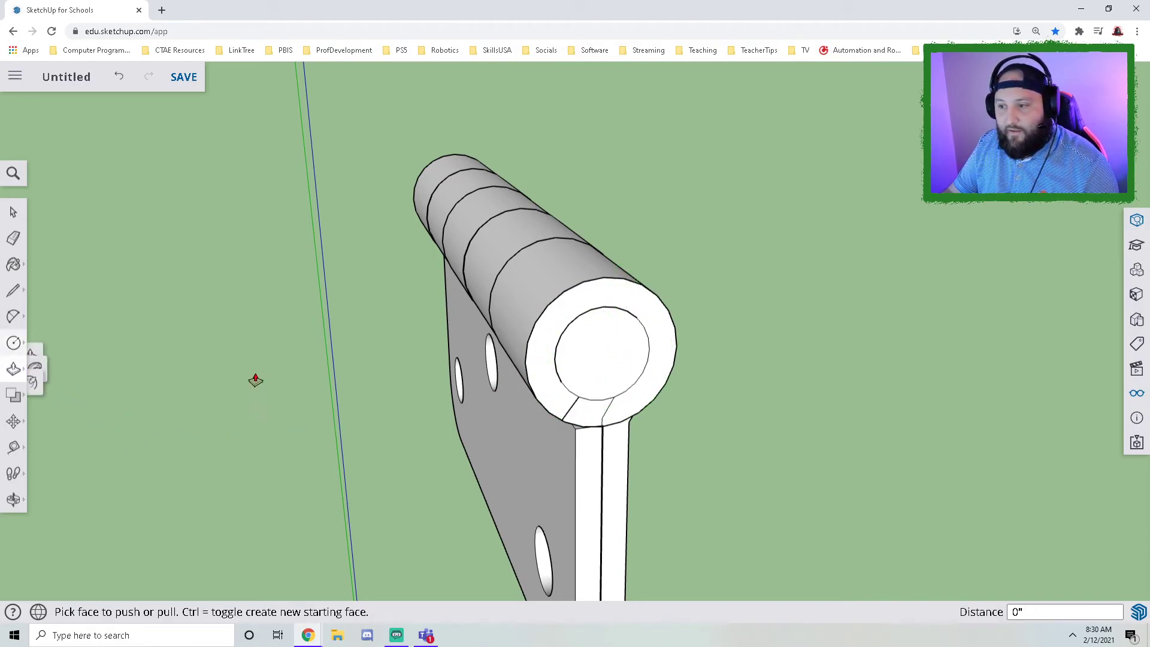
{"action": "left_click", "coordinate": [548, 326]}
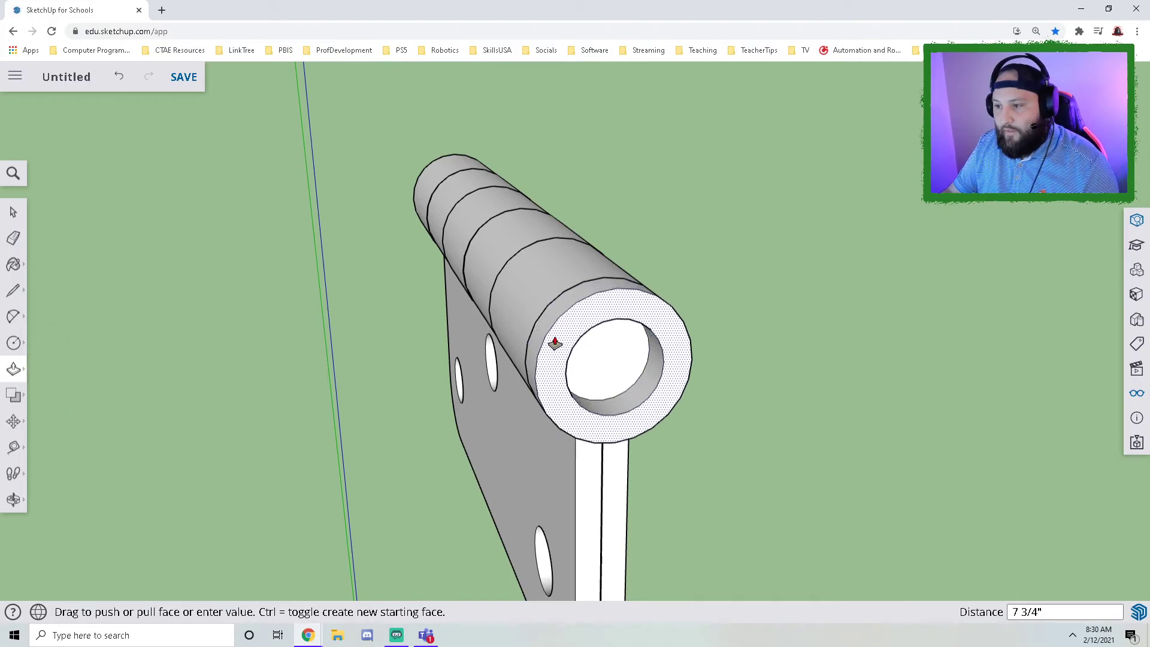
{"action": "left_click", "coordinate": [554, 342]}
{"action": "left_click", "coordinate": [626, 367]}
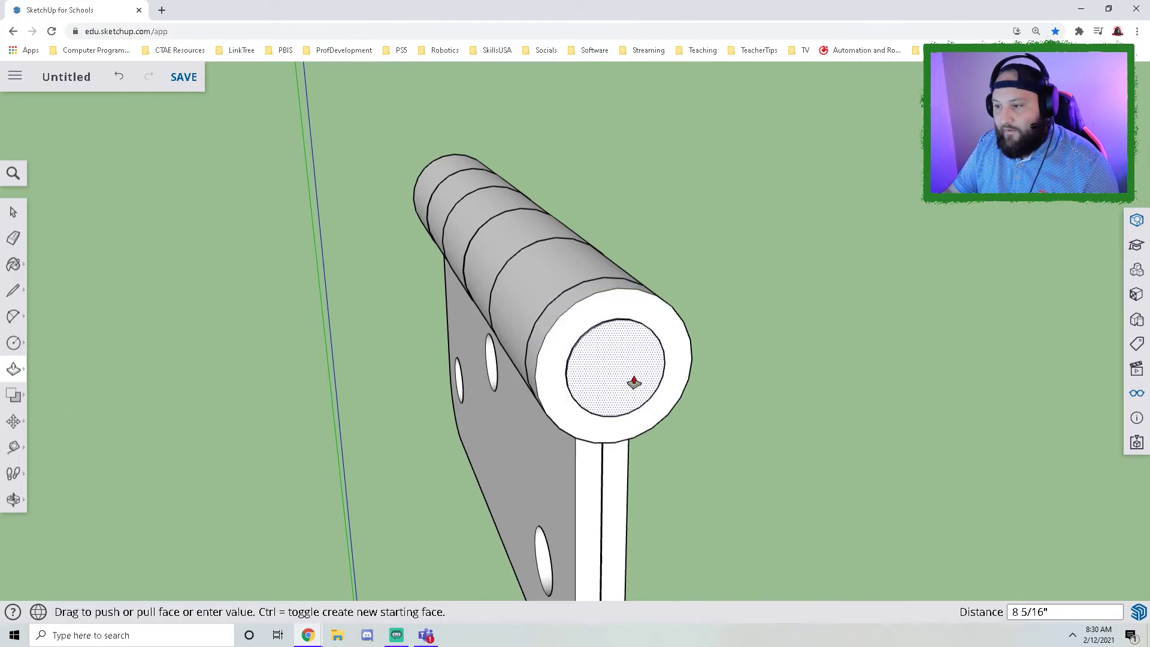
{"action": "left_click", "coordinate": [662, 349]}
Step: Erase the inner circle edge on the pin head's end face
{"action": "middle_click_drag", "start_coordinate": [599, 413], "coordinate": [760, 398]}
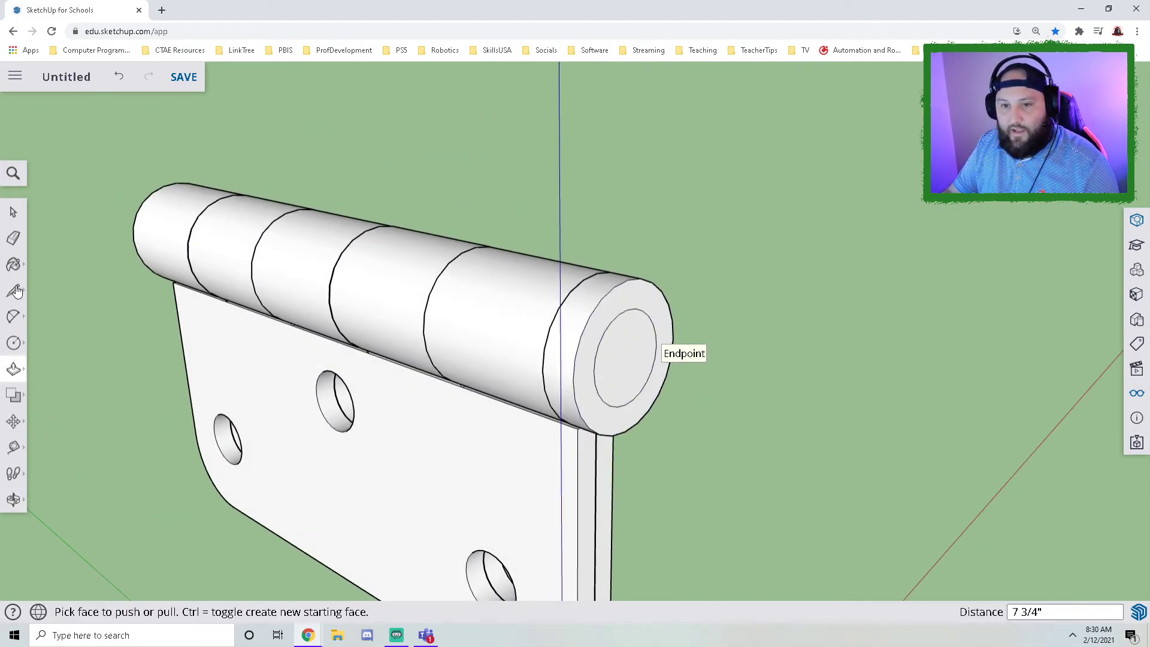
{"action": "left_click", "coordinate": [13, 239]}
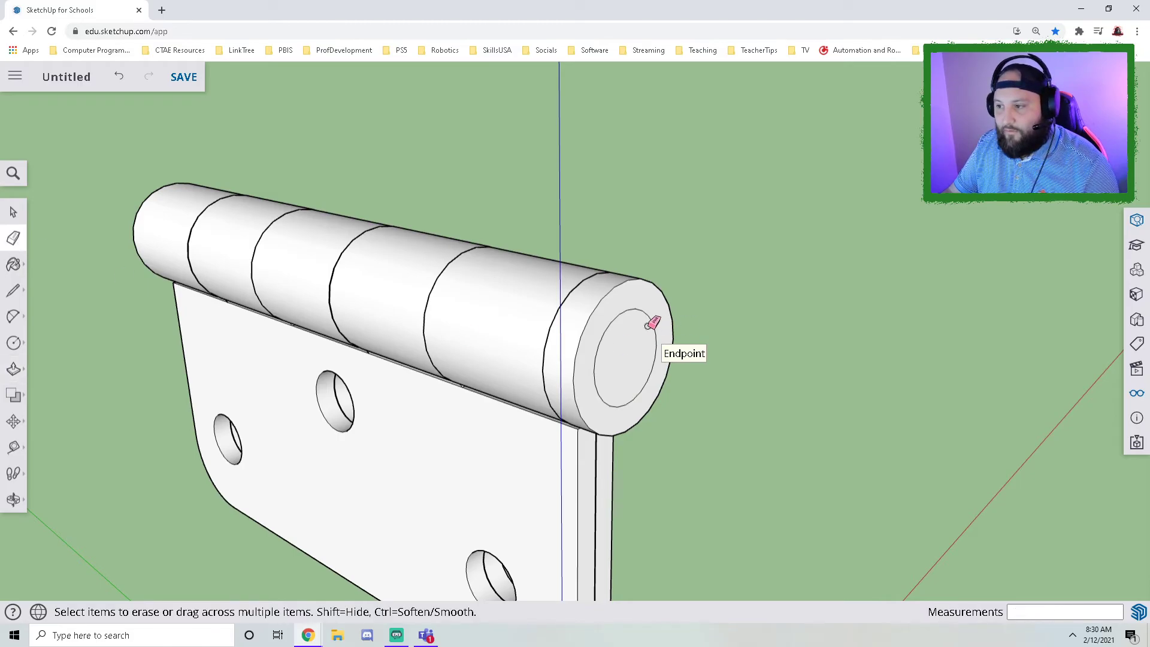
{"action": "mouse_move", "coordinate": [645, 370]}
{"action": "middle_mouse_down"}
{"action": "mouse_move", "coordinate": [379, 408]}
{"action": "mouse_move", "coordinate": [735, 370]}
{"action": "mouse_move", "coordinate": [531, 367]}
{"action": "middle_mouse_up"}
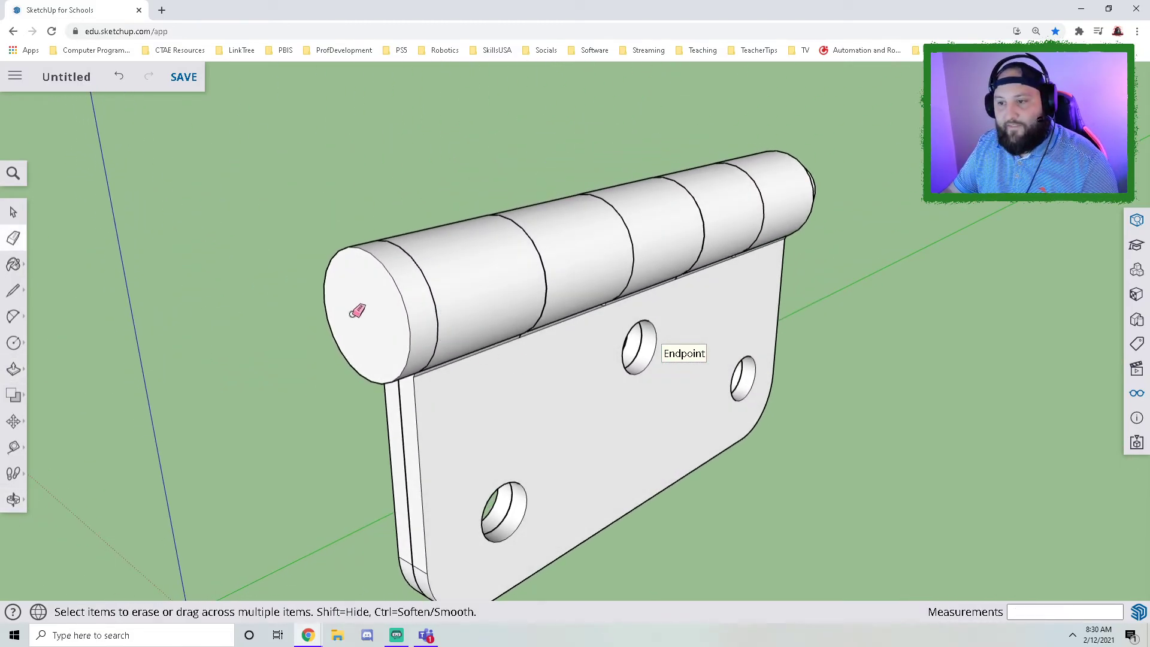
{"action": "scroll", "coordinate": [442, 329], "scroll_direction": "down", "scroll_amount": 3}
{"action": "mouse_move", "coordinate": [728, 323]}
{"action": "middle_mouse_down"}
{"action": "mouse_move", "coordinate": [442, 332]}
{"action": "mouse_move", "coordinate": [663, 334]}
{"action": "middle_mouse_up"}
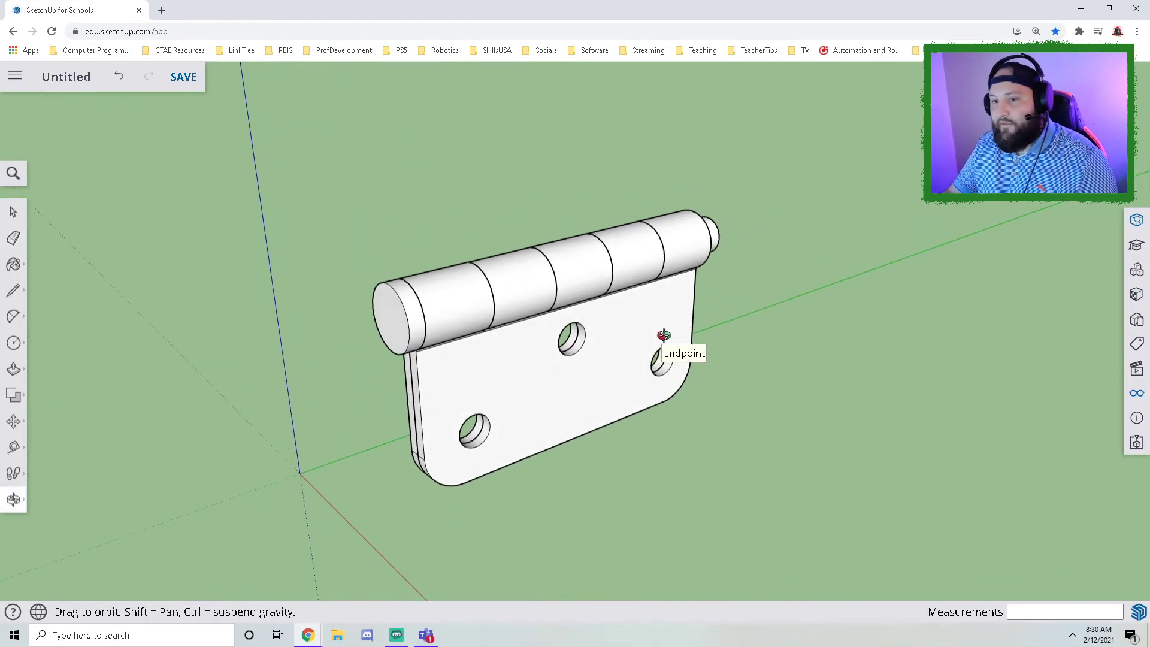
Step: Select the leaves in turn to check which parts of the hinge are separate groups
{"action": "left_click", "coordinate": [13, 213]}
{"action": "left_click", "coordinate": [486, 382]}
{"action": "middle_click_drag", "start_coordinate": [465, 390], "coordinate": [359, 501]}
{"action": "left_click", "coordinate": [587, 462]}
{"action": "left_click", "coordinate": [529, 439]}
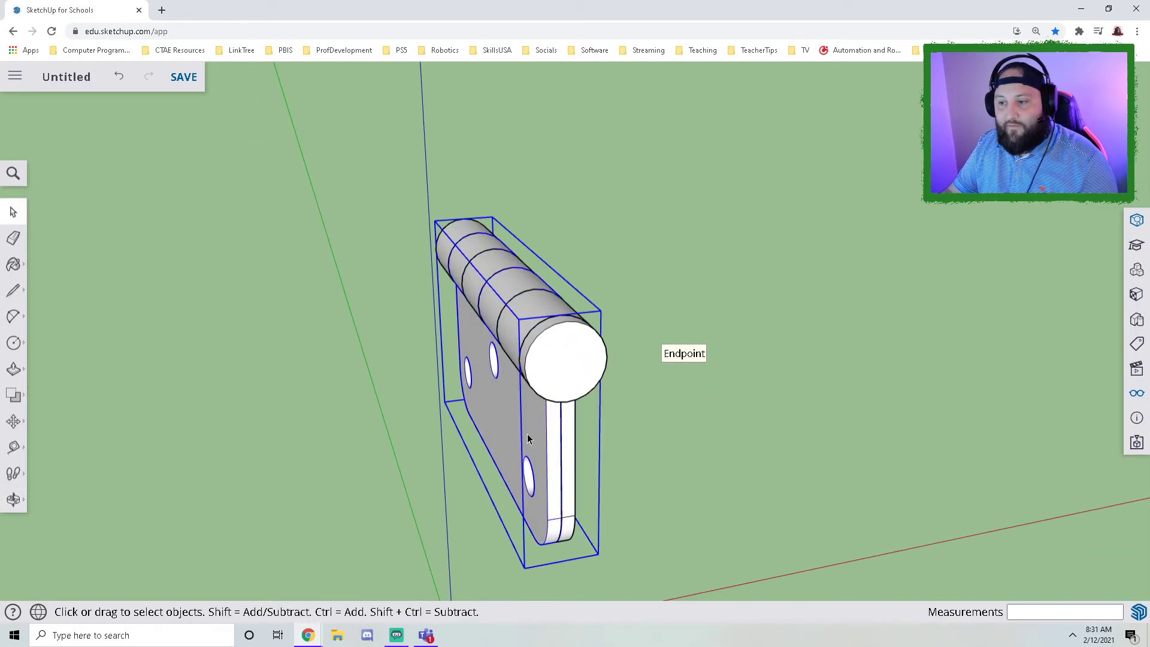
{"action": "left_click", "coordinate": [771, 521]}
{"action": "middle_click_drag", "start_coordinate": [650, 362], "coordinate": [407, 375]}
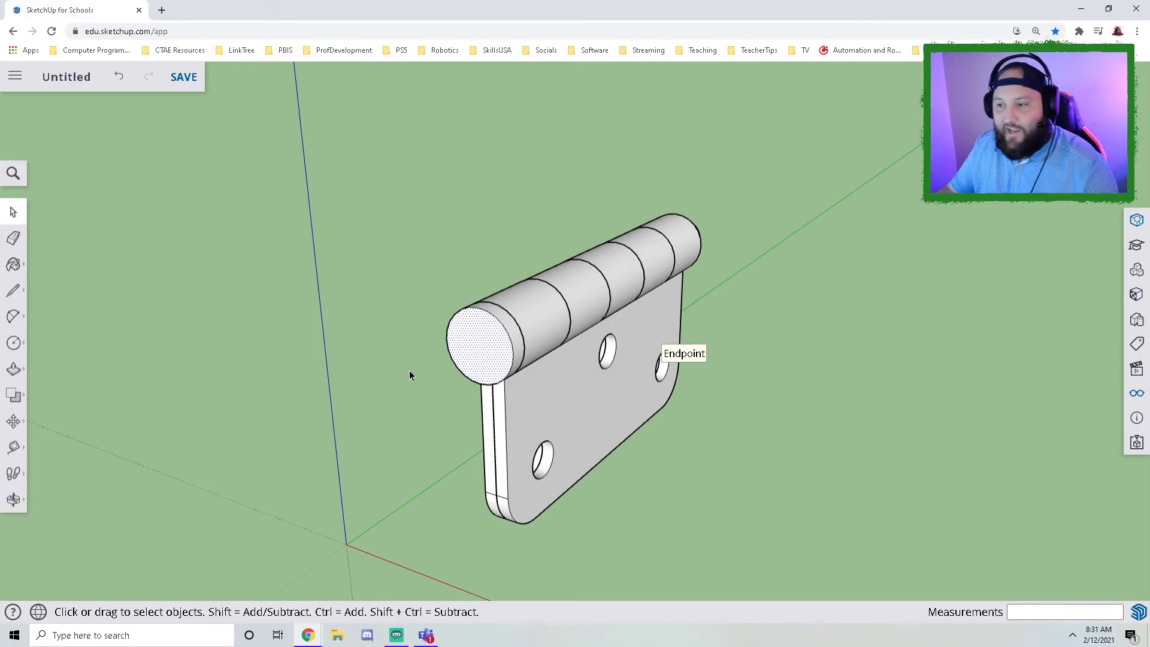
Step: Group the whole pin with its head and check that it can be selected separately from the leaves
{"action": "left_click", "coordinate": [486, 348]}
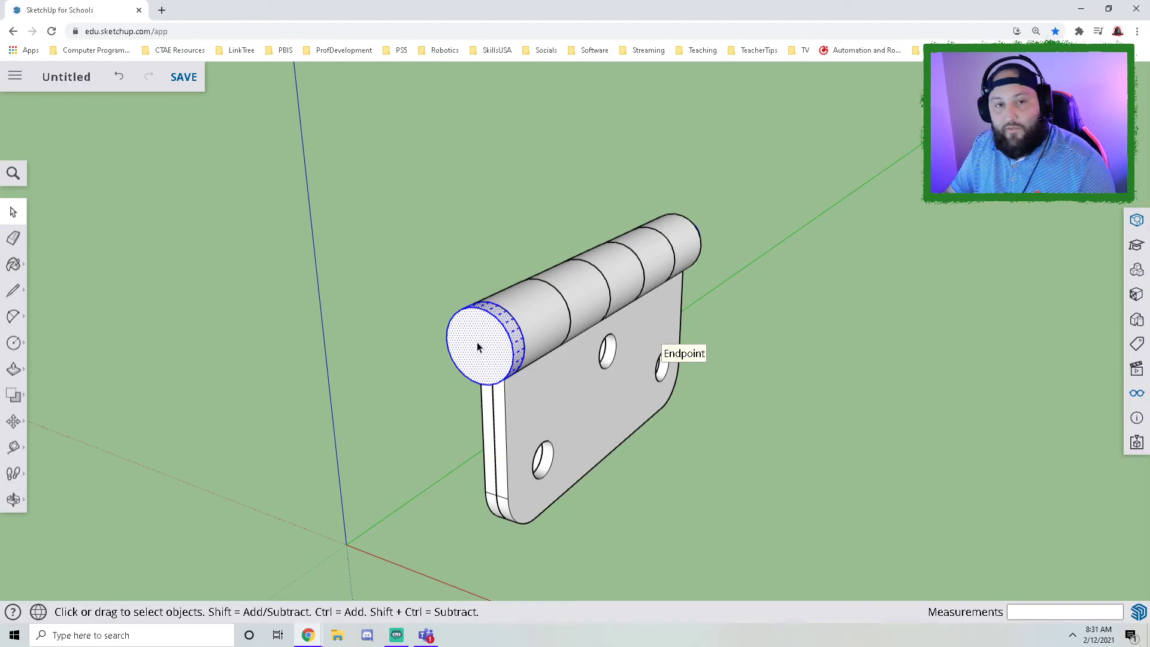
{"action": "right_click", "coordinate": [477, 345]}
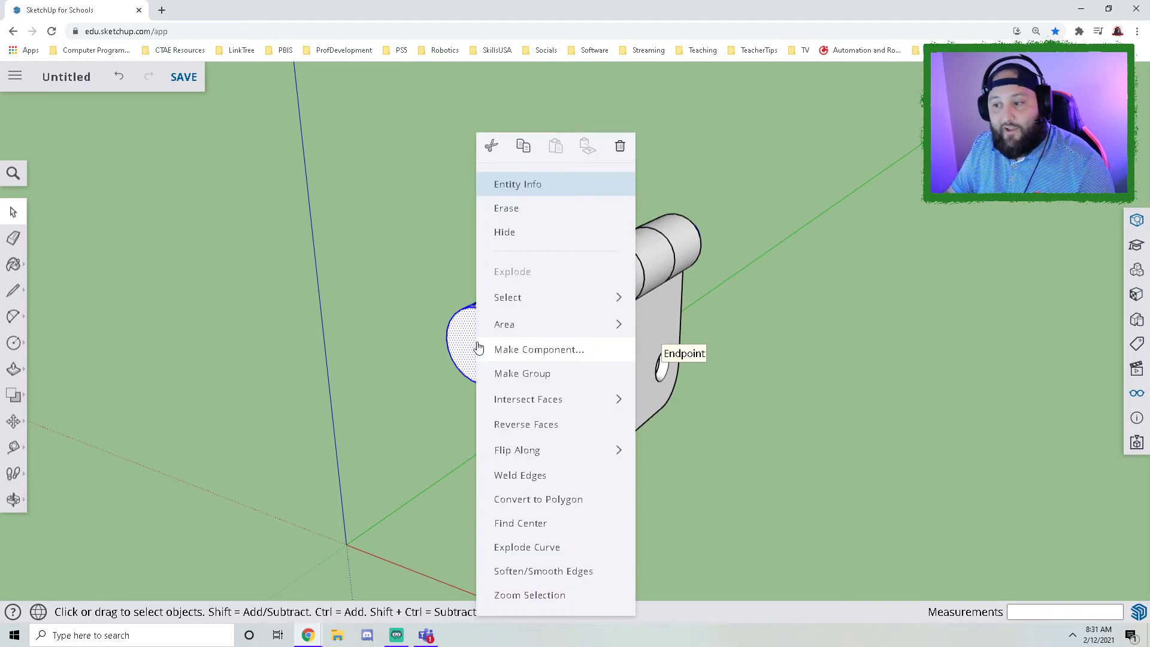
{"action": "left_click", "coordinate": [518, 374]}
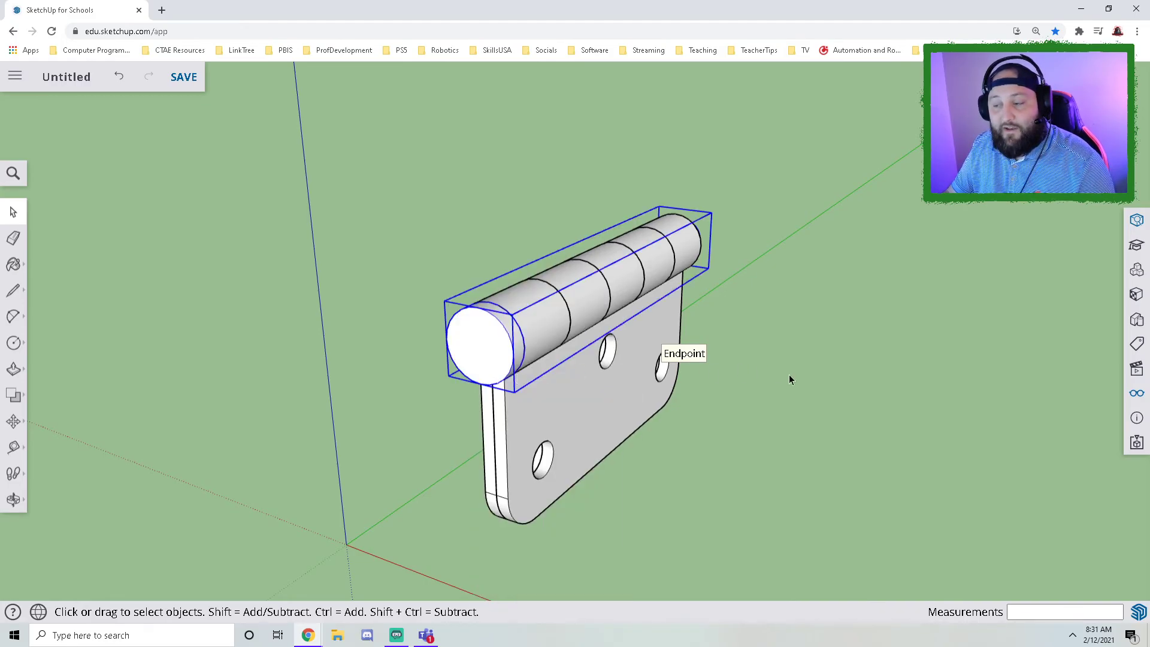
{"action": "left_click", "coordinate": [479, 348]}
{"action": "middle_click_drag", "start_coordinate": [486, 424], "coordinate": [543, 467]}
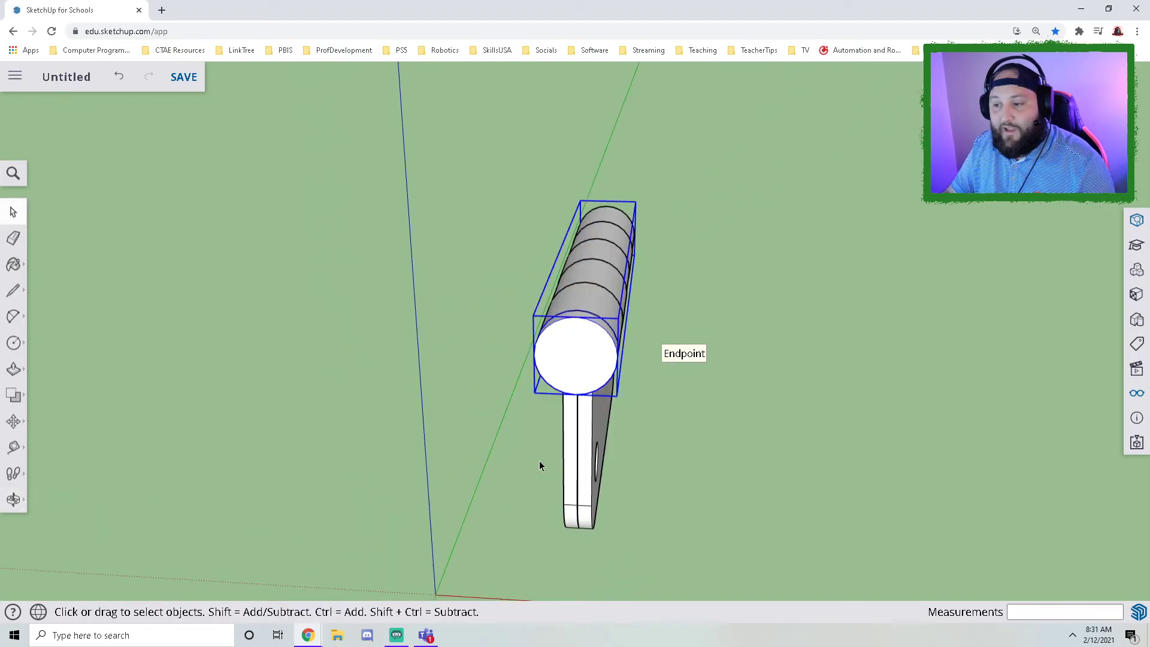
{"action": "left_click", "coordinate": [569, 457]}
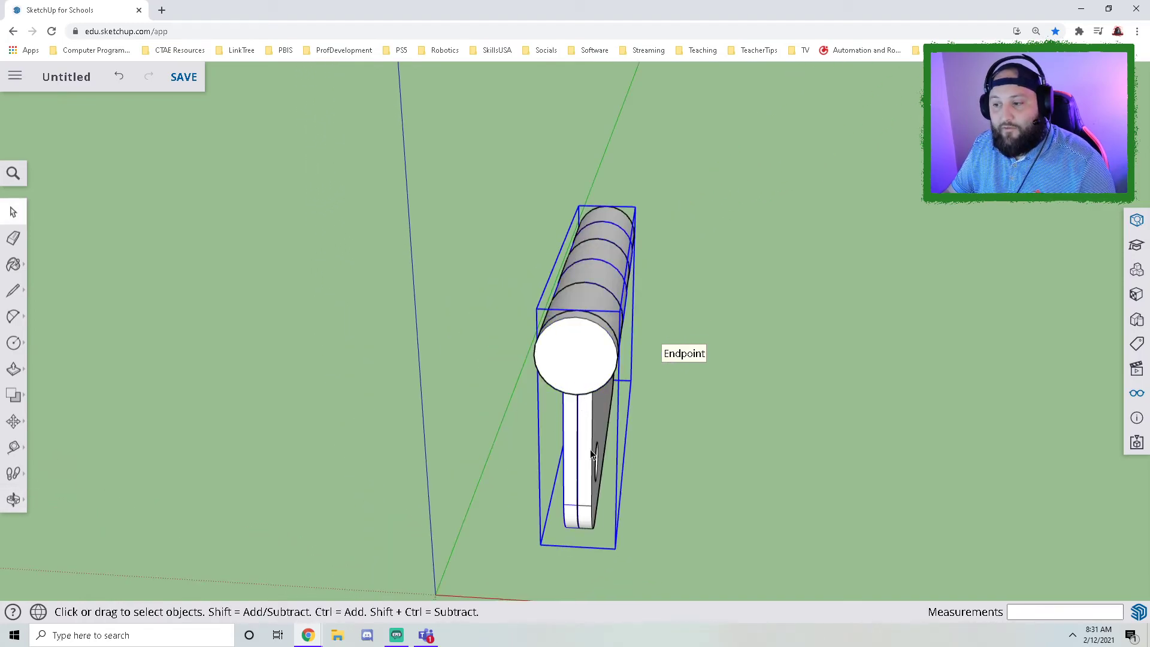
{"action": "middle_click_drag", "start_coordinate": [591, 361], "coordinate": [549, 296]}
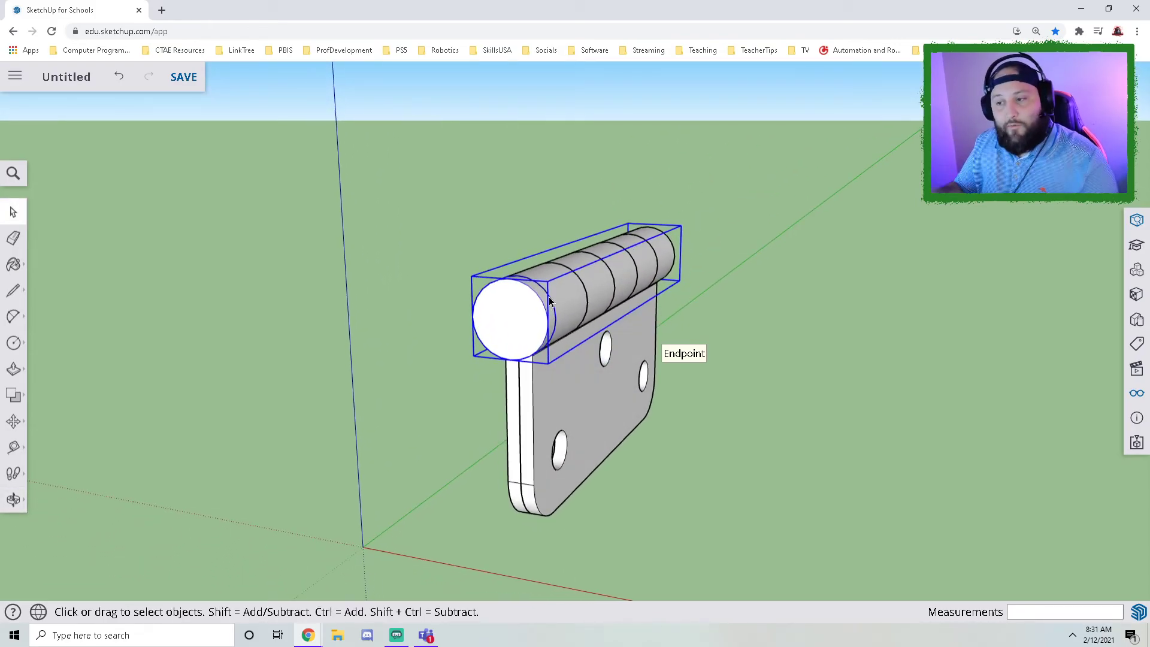
{"action": "middle_click_drag", "start_coordinate": [557, 303], "coordinate": [500, 313]}
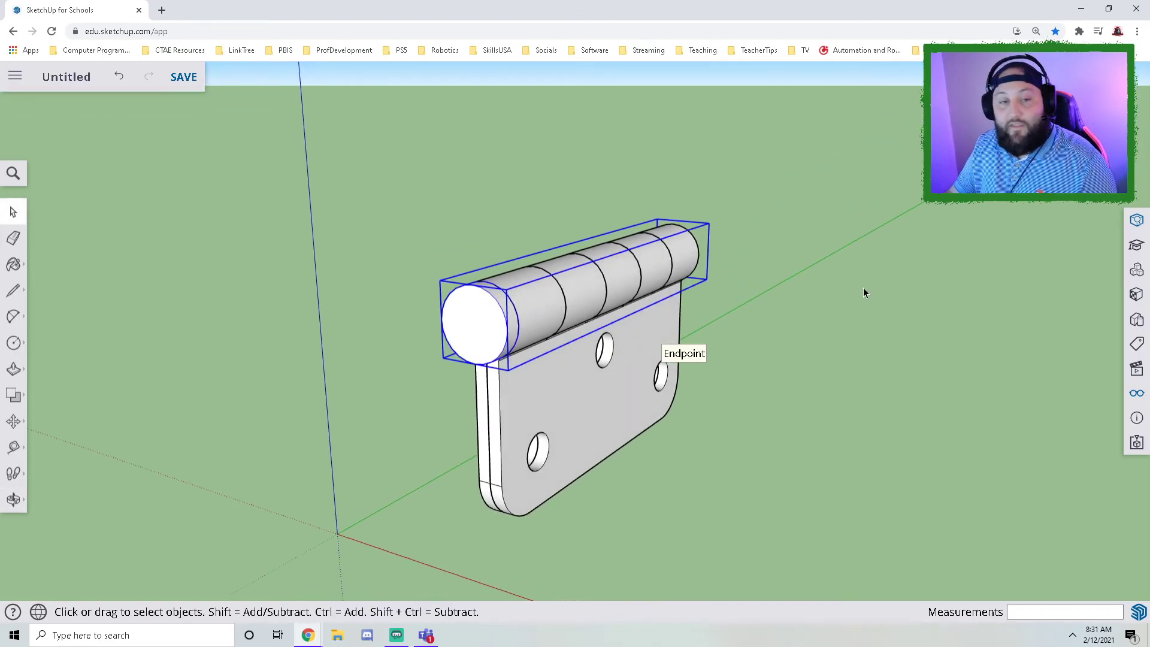
{"action": "left_click", "coordinate": [352, 268]}
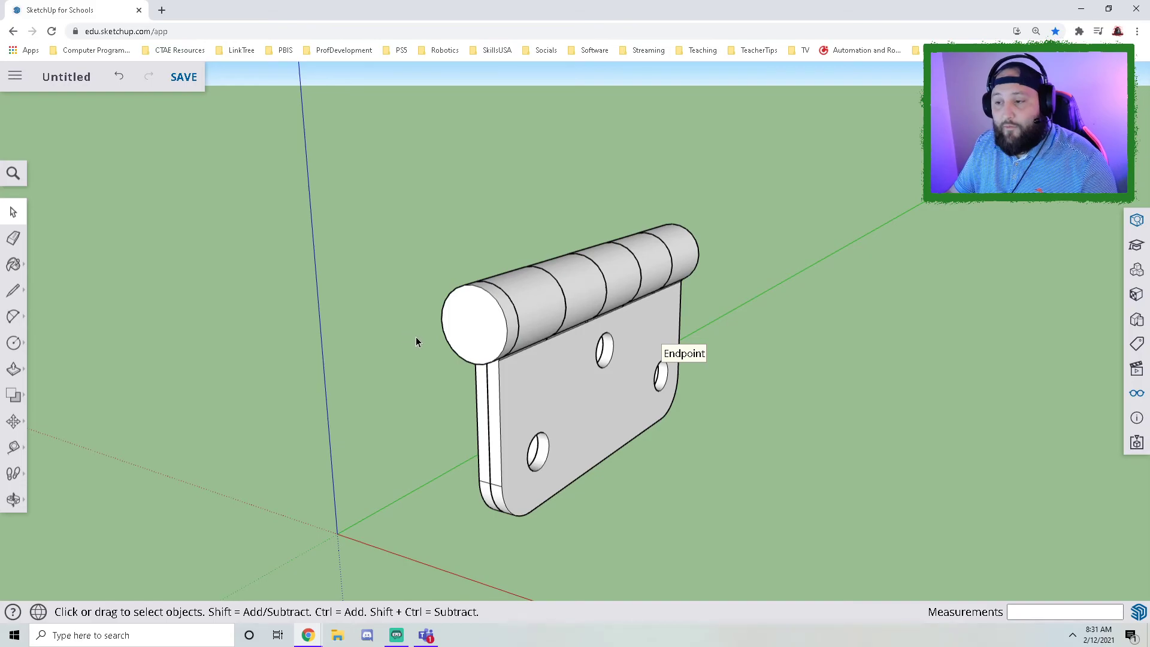
Step: Rotate one leaf 126.4 degrees about the centre of the pin head to swing the hinge open
{"action": "left_click", "coordinate": [580, 418]}
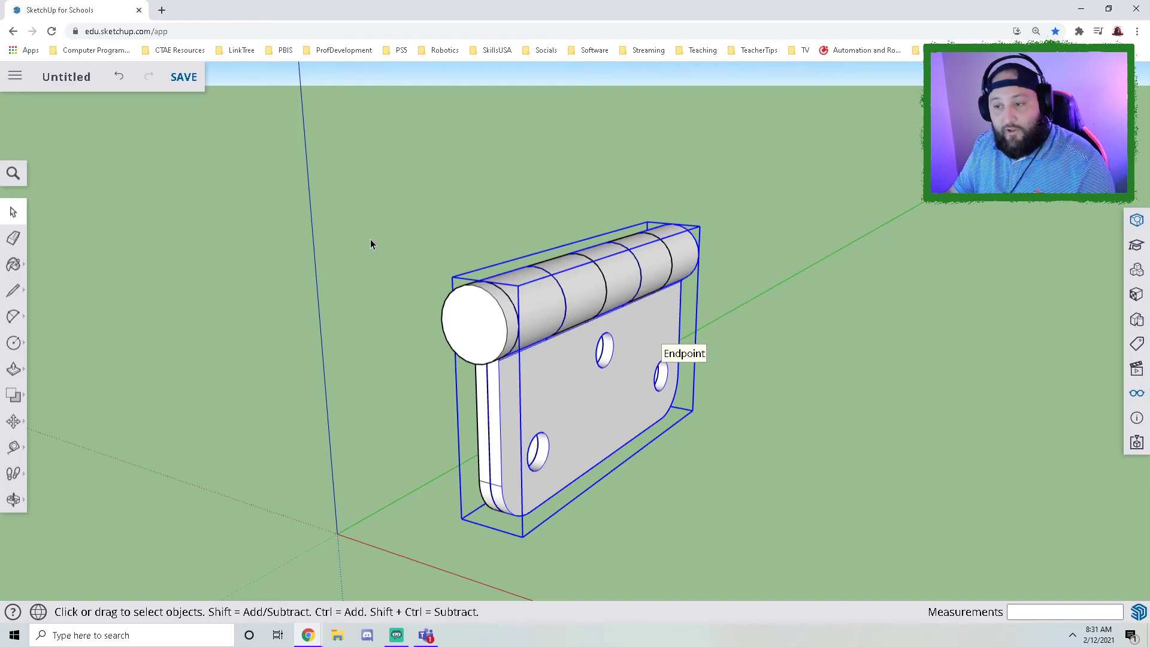
{"action": "key", "text": "q"}
{"action": "middle_click_drag", "start_coordinate": [420, 333], "coordinate": [572, 337]}
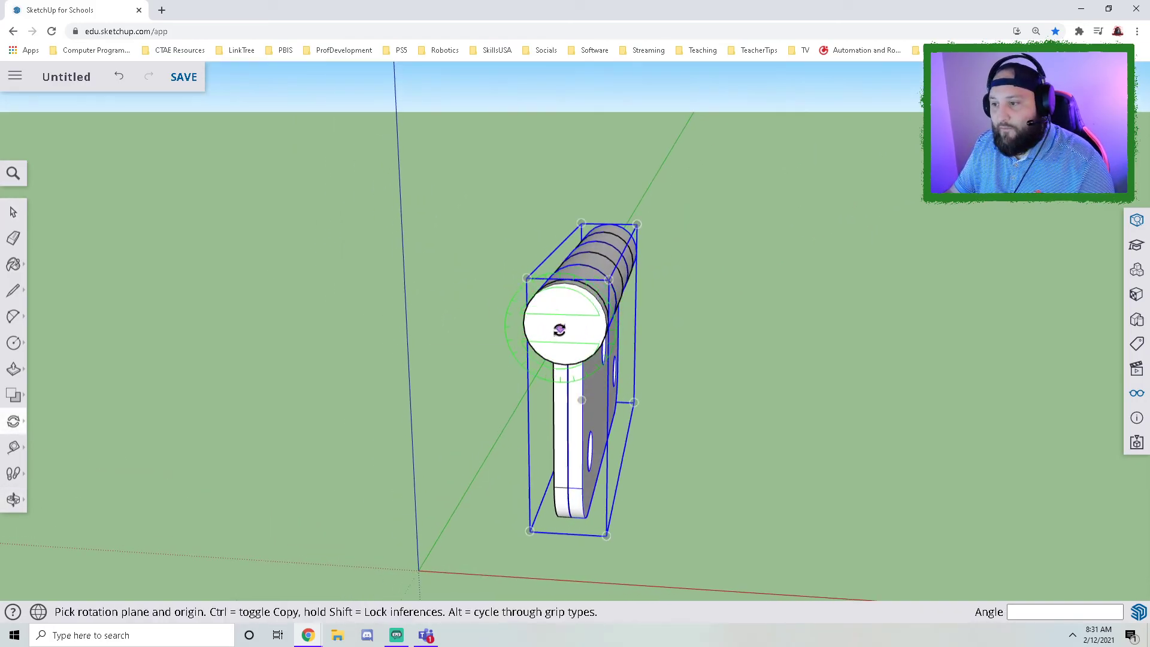
{"action": "scroll", "coordinate": [560, 328], "scroll_direction": "up", "scroll_amount": 3}
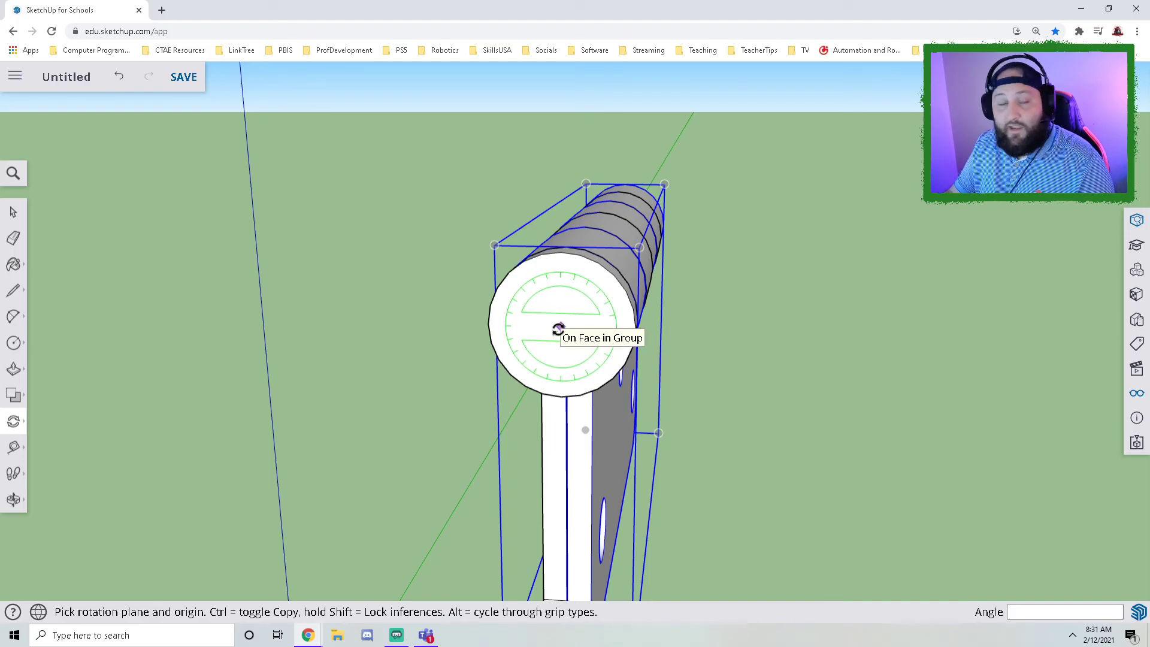
{"action": "left_click", "coordinate": [562, 327]}
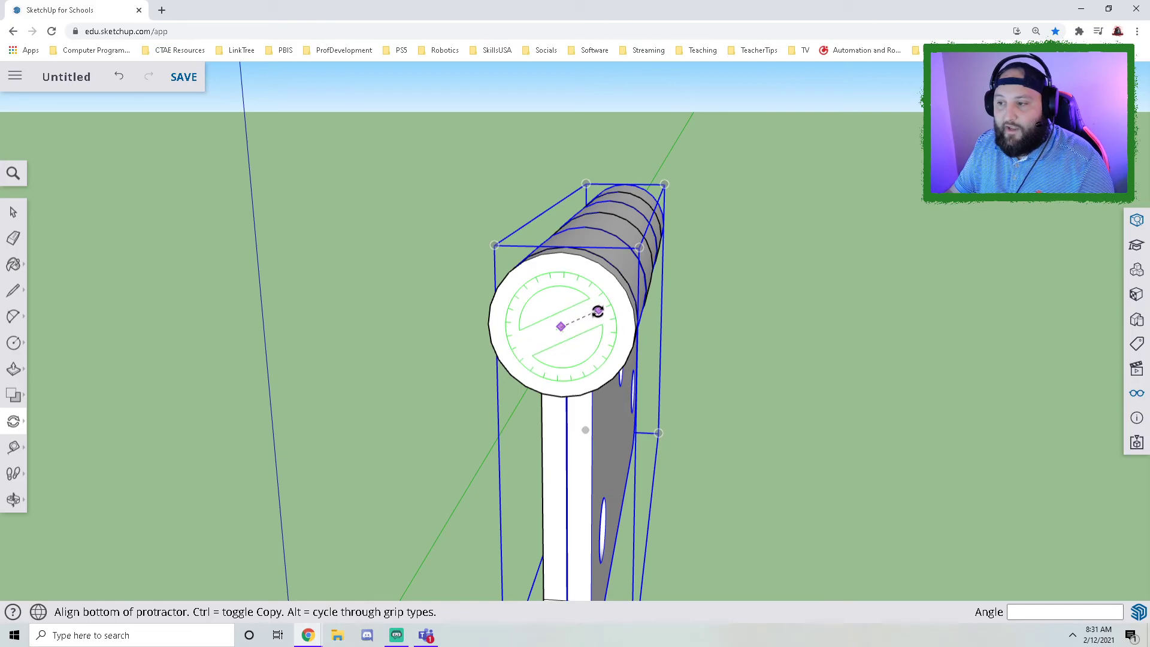
{"action": "left_click", "coordinate": [626, 291]}
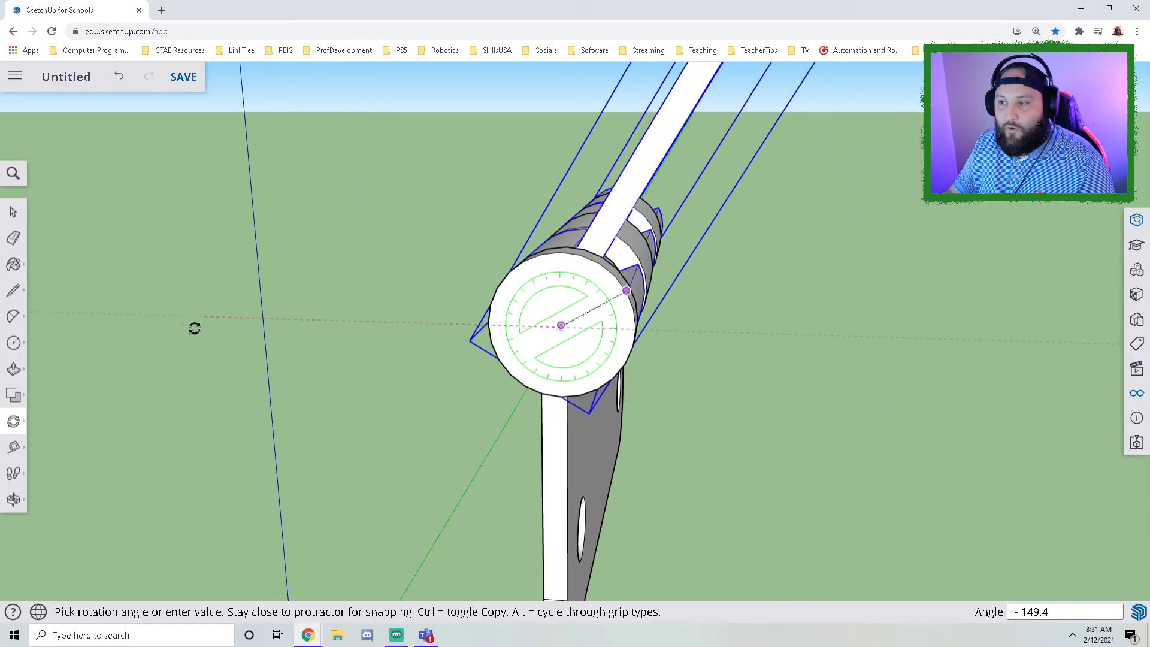
{"action": "scroll", "coordinate": [189, 369], "scroll_direction": "down", "scroll_amount": 5}
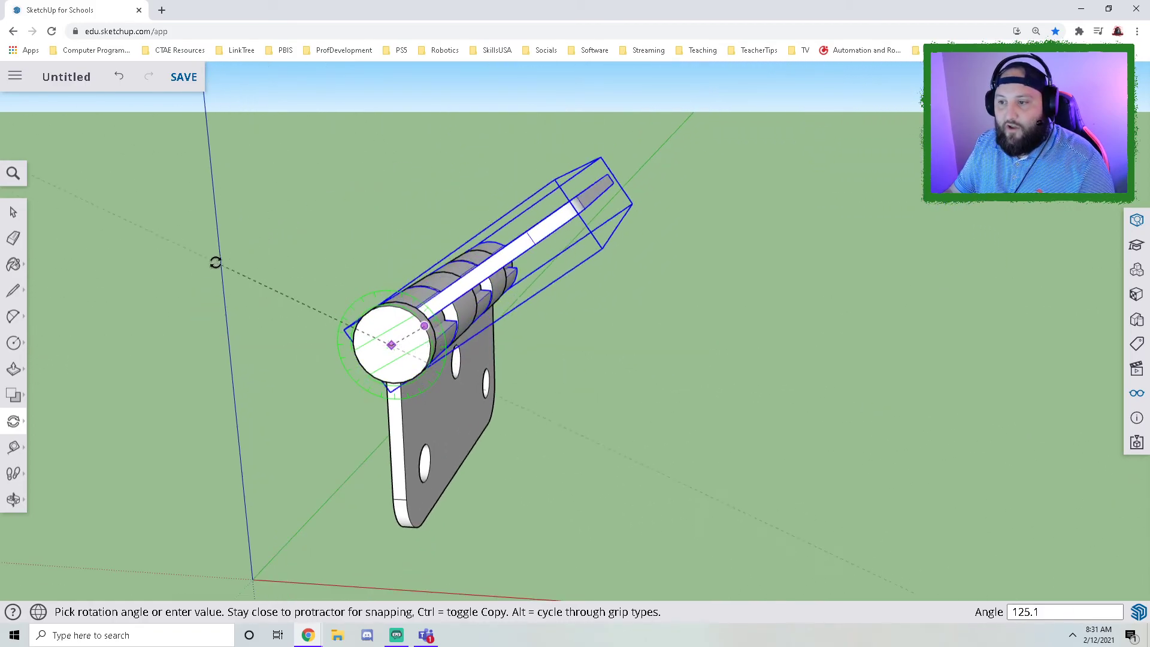
{"action": "left_click", "coordinate": [209, 248]}
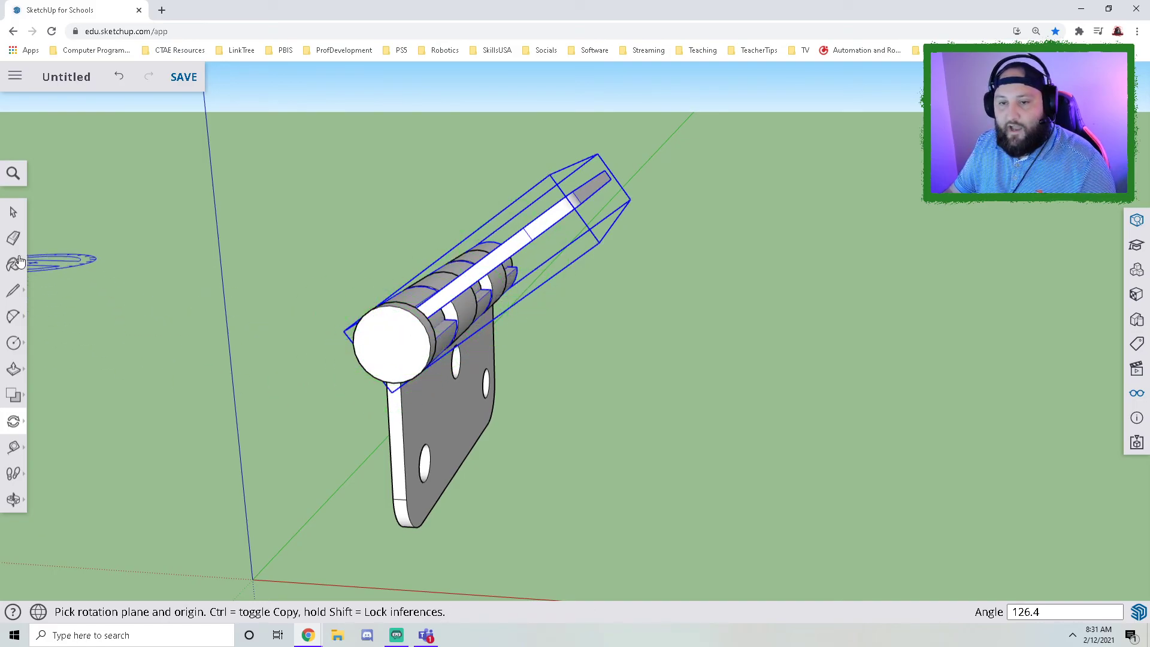
Step: Try swinging the lower, hanging leaf about the centre of the pin head with the Rotate tool
{"action": "left_click", "coordinate": [15, 211]}
{"action": "left_click", "coordinate": [251, 498]}
{"action": "left_click", "coordinate": [445, 418]}
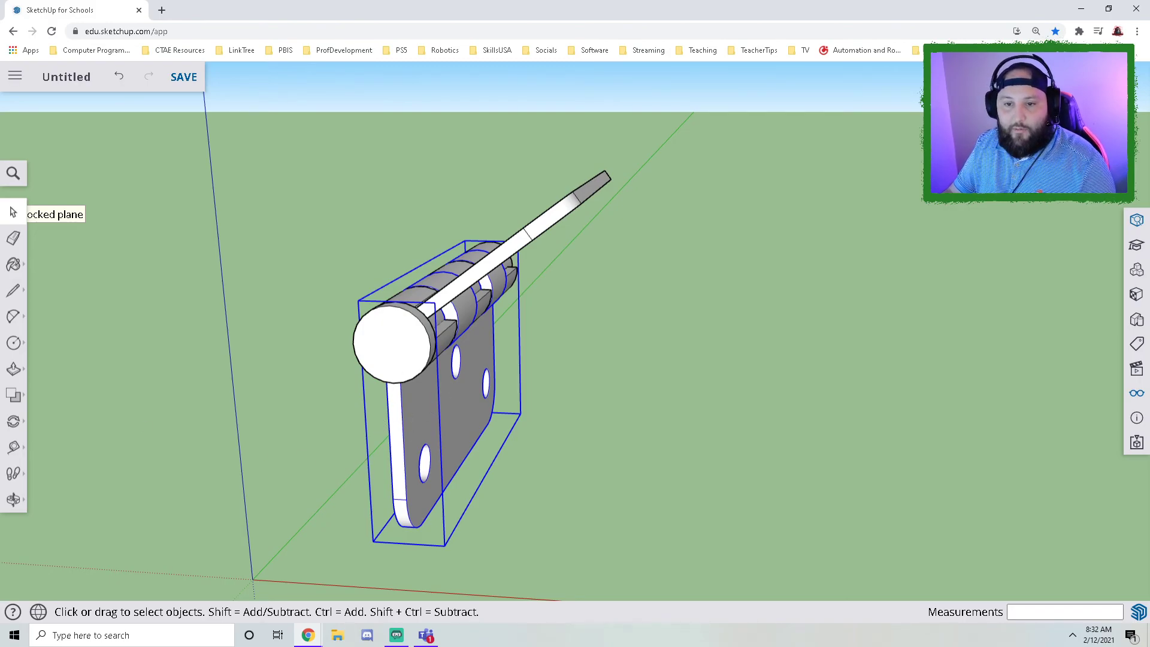
{"action": "left_click", "coordinate": [13, 421]}
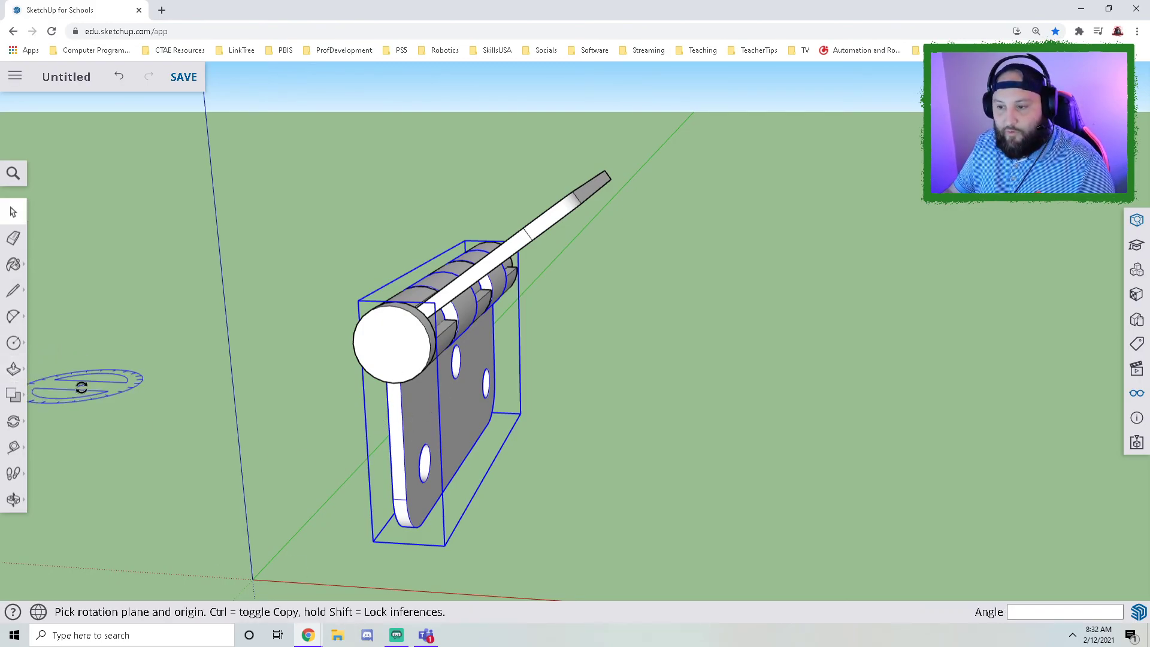
{"action": "scroll", "coordinate": [402, 300], "scroll_direction": "up", "scroll_amount": 3}
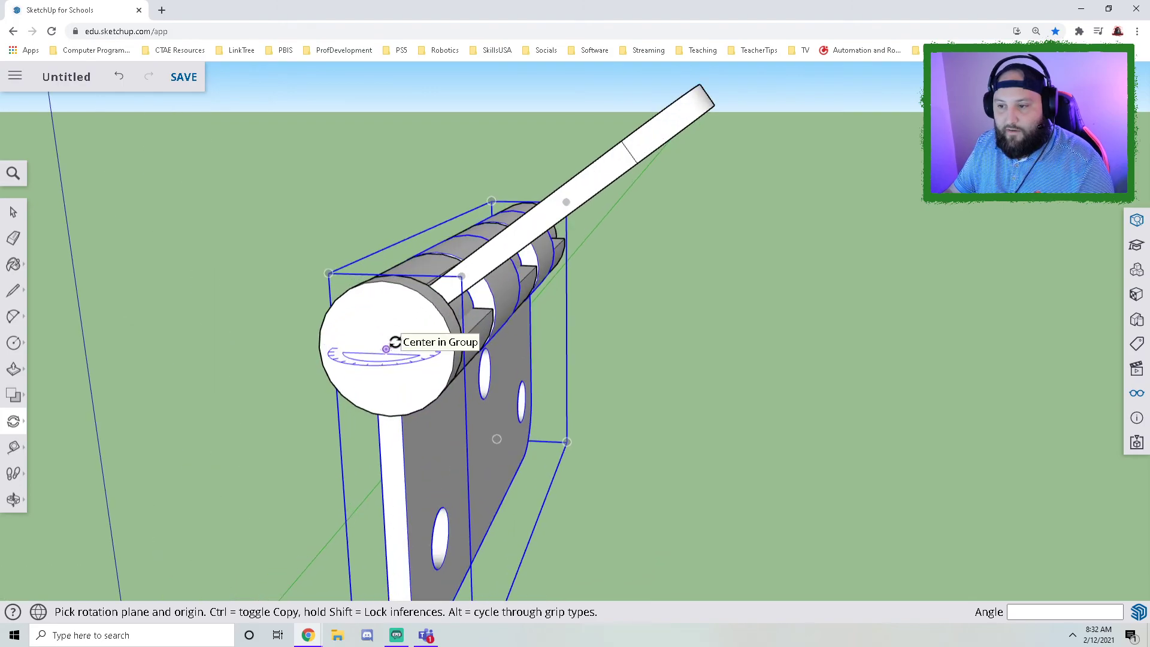
{"action": "middle_click_drag", "start_coordinate": [390, 347], "coordinate": [426, 252]}
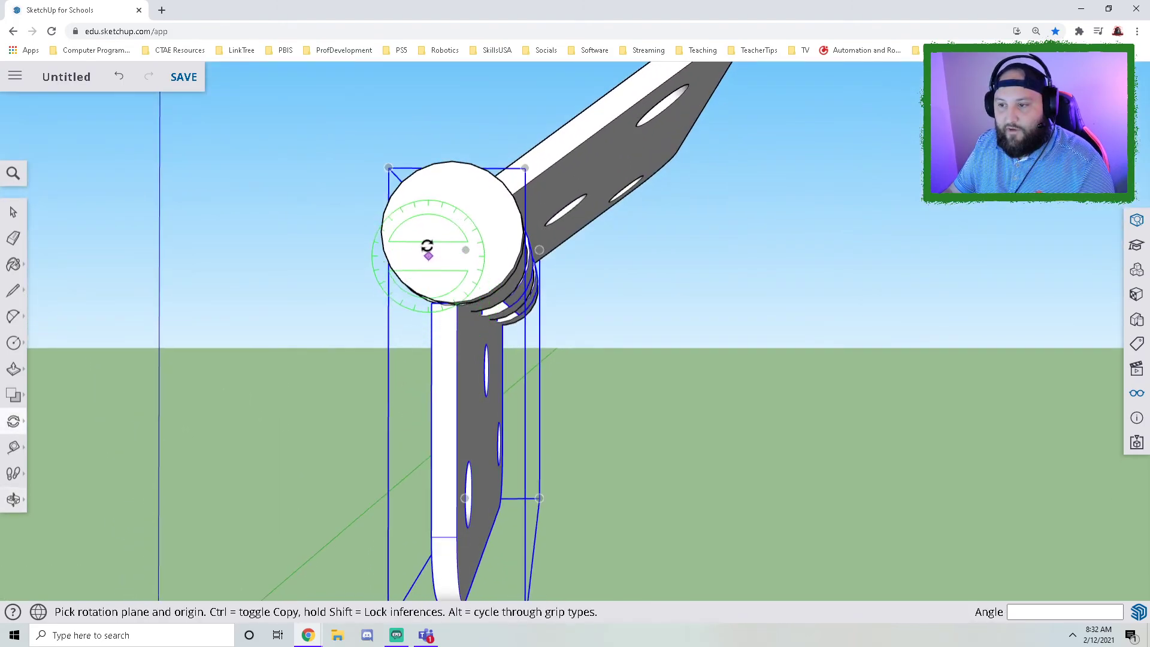
{"action": "left_click", "coordinate": [452, 232]}
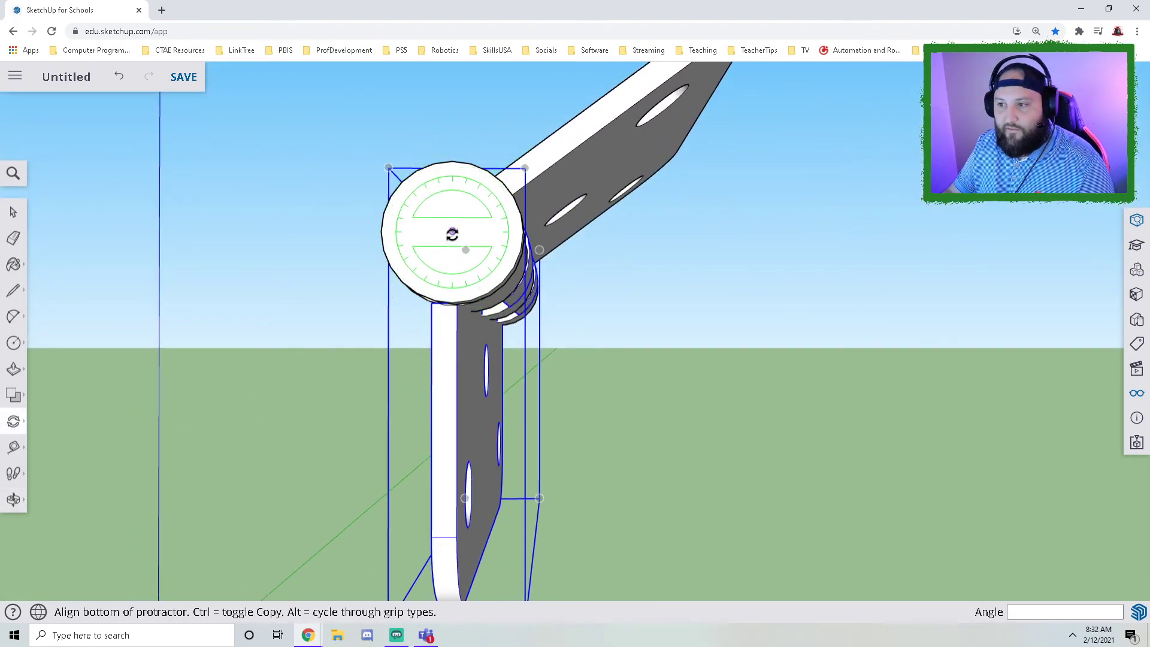
{"action": "left_click", "coordinate": [514, 216]}
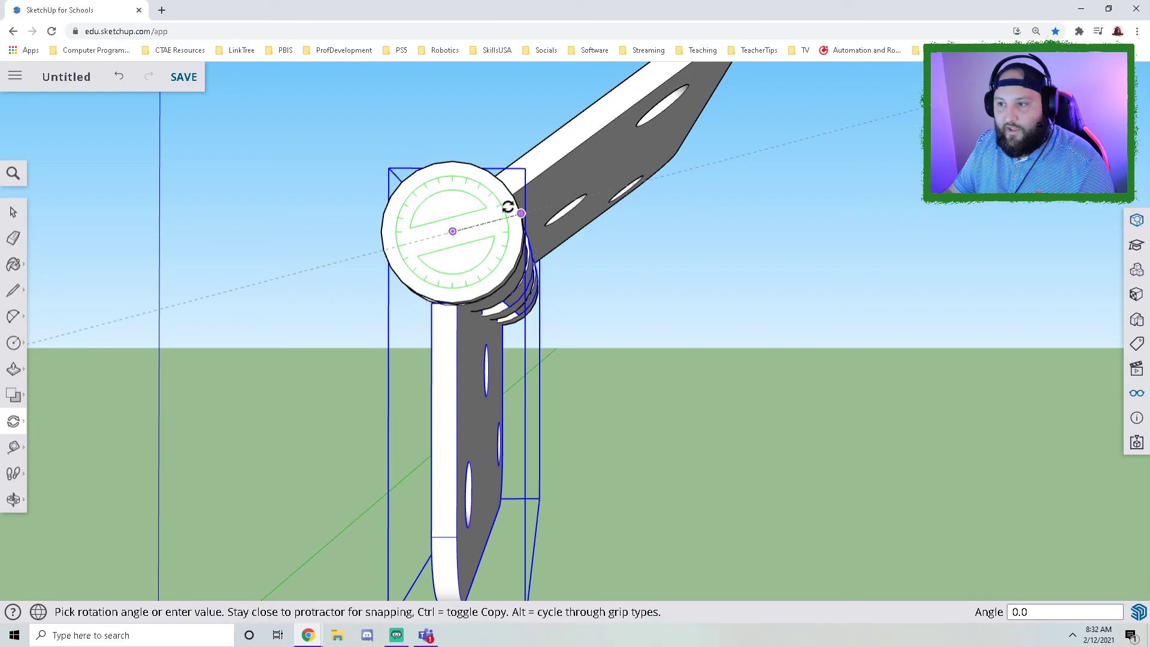
{"action": "middle_click_drag", "start_coordinate": [552, 362], "coordinate": [432, 275]}
{"action": "middle_click_drag", "start_coordinate": [390, 336], "coordinate": [290, 473]}
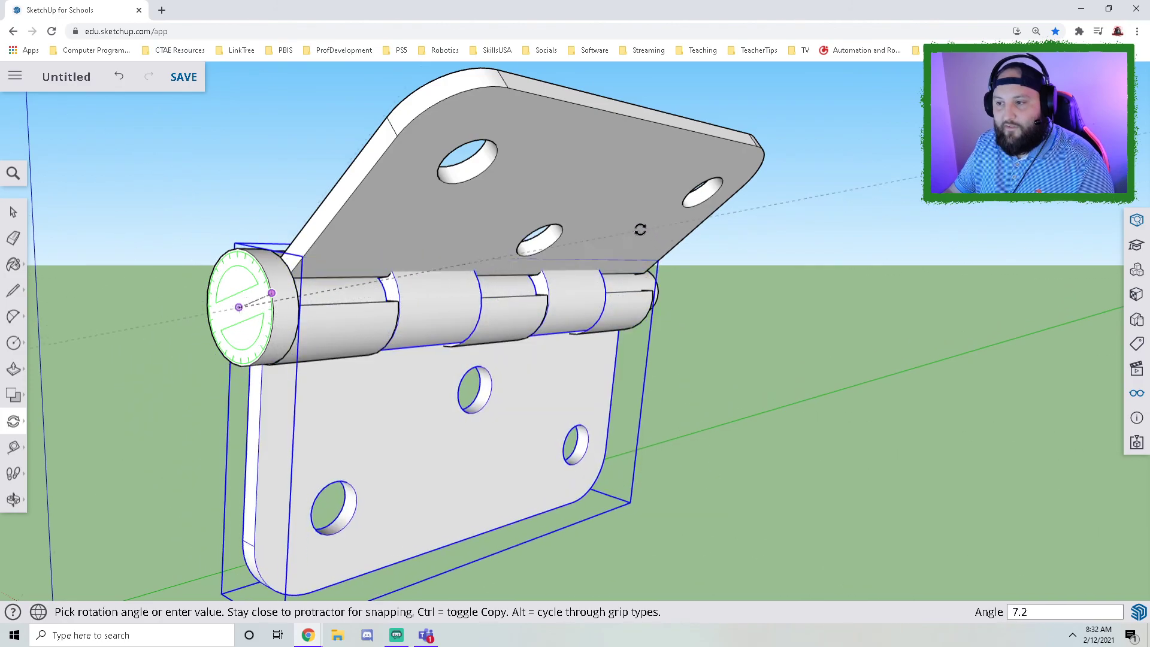
{"action": "left_click", "coordinate": [584, 176]}
{"action": "middle_click_drag", "start_coordinate": [441, 410], "coordinate": [563, 438]}
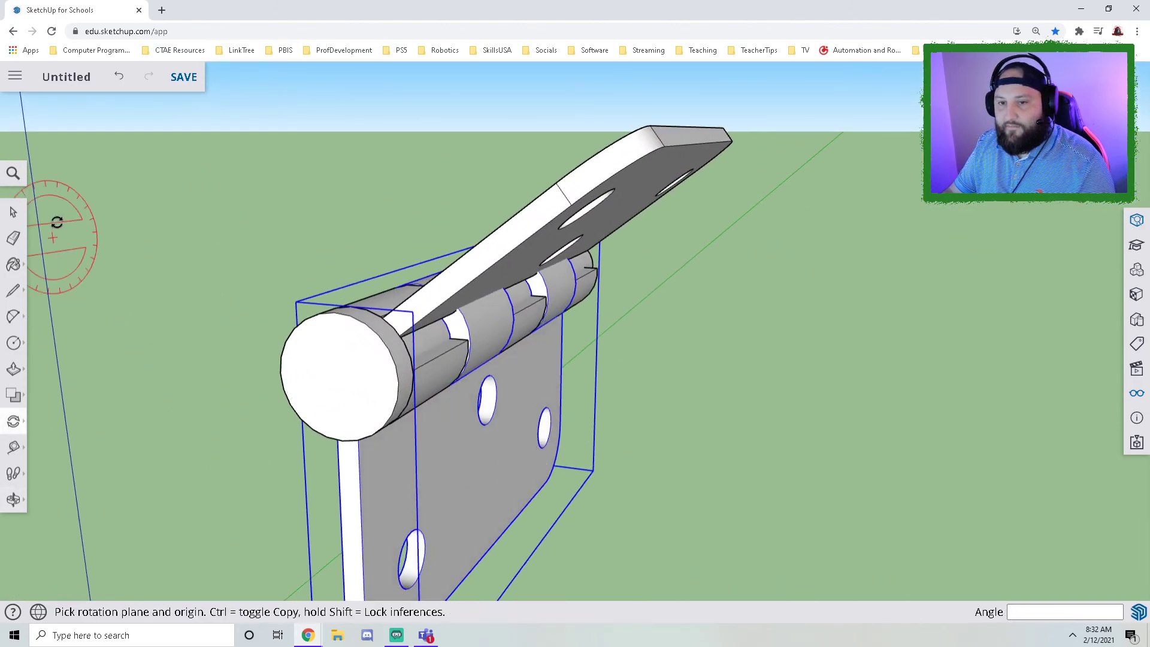
Step: Rotate the raised leaf about the centre of the pin head through its range of swing and set it in an open position
{"action": "left_click", "coordinate": [13, 212]}
{"action": "left_click", "coordinate": [571, 211]}
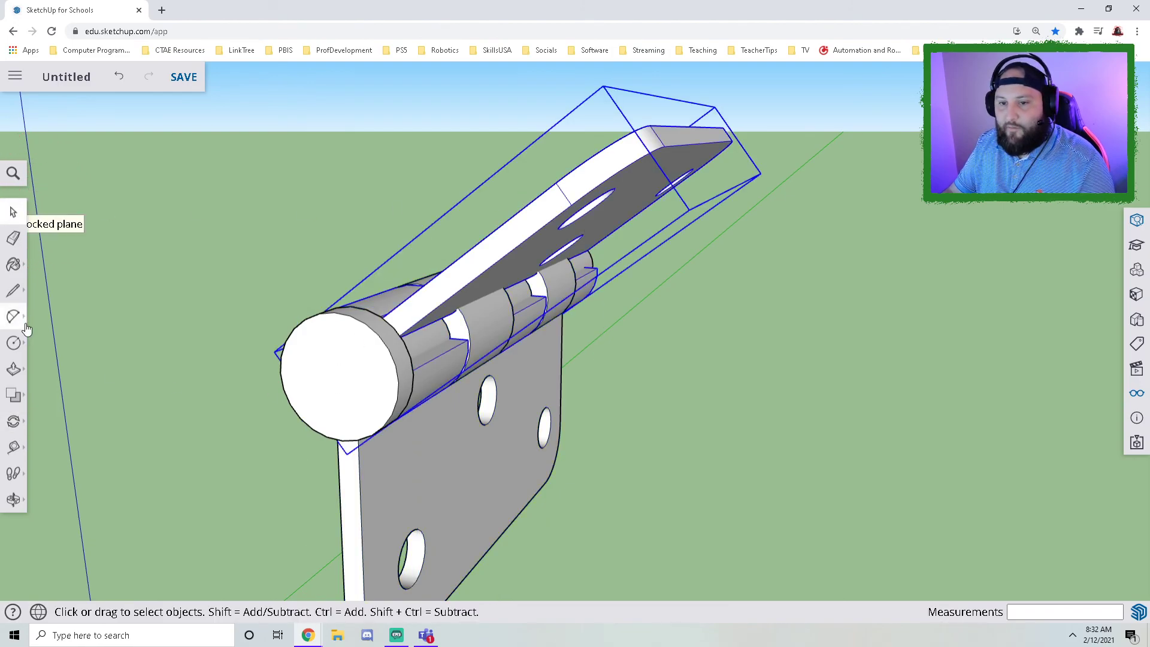
{"action": "left_click", "coordinate": [13, 421]}
{"action": "middle_click_drag", "start_coordinate": [338, 382], "coordinate": [400, 298]}
{"action": "left_click_drag", "start_coordinate": [414, 301], "coordinate": [420, 305]}
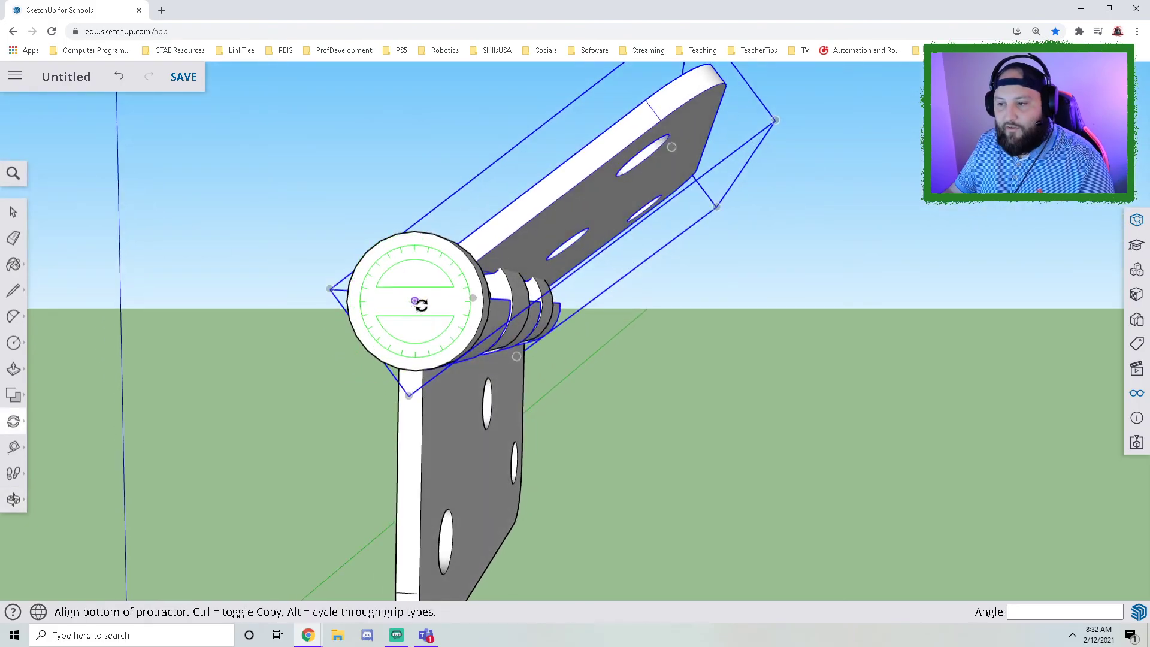
{"action": "left_click", "coordinate": [474, 268]}
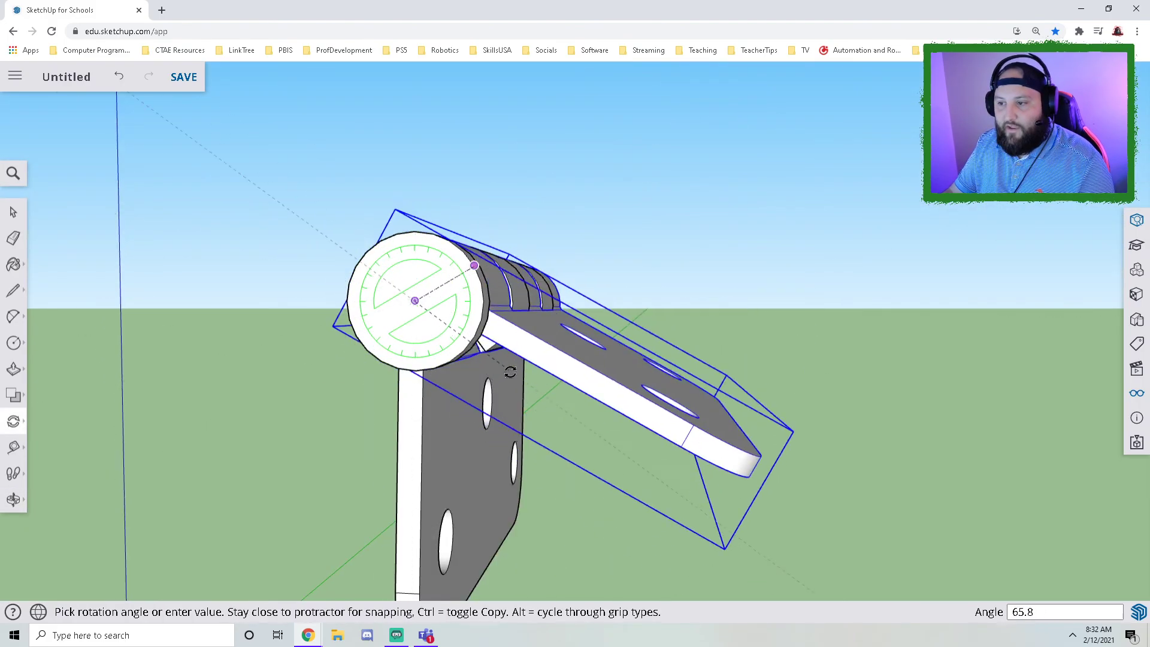
{"action": "middle_click_drag", "start_coordinate": [507, 209], "coordinate": [360, 286]}
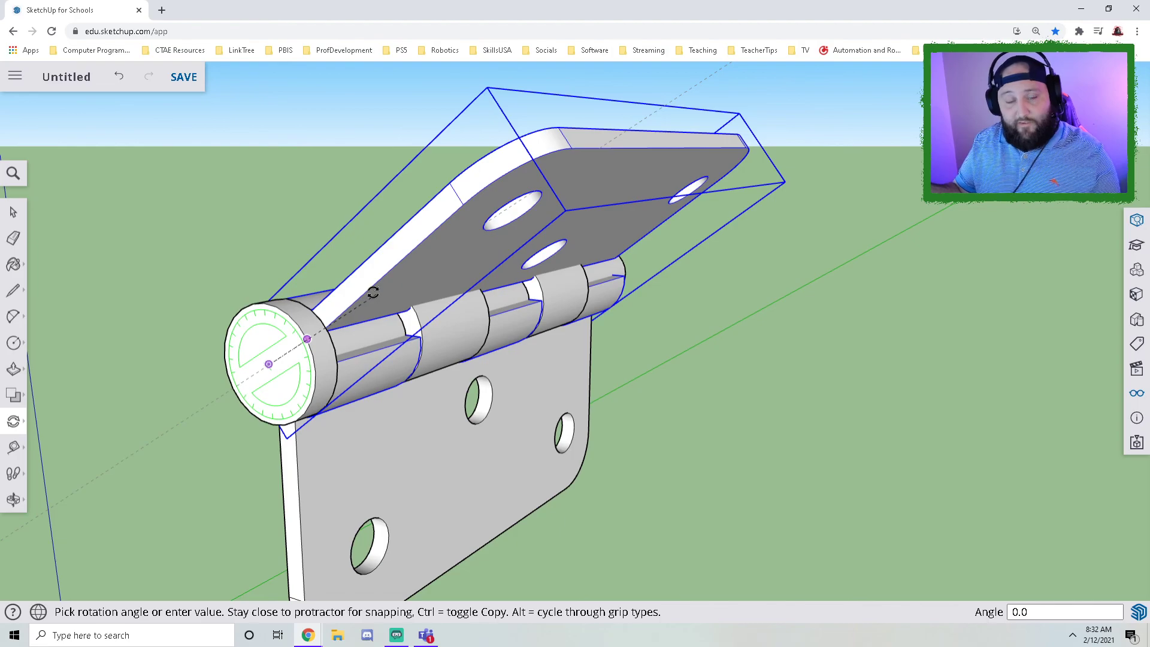
{"action": "scroll", "coordinate": [232, 269], "scroll_direction": "down", "scroll_amount": 2}
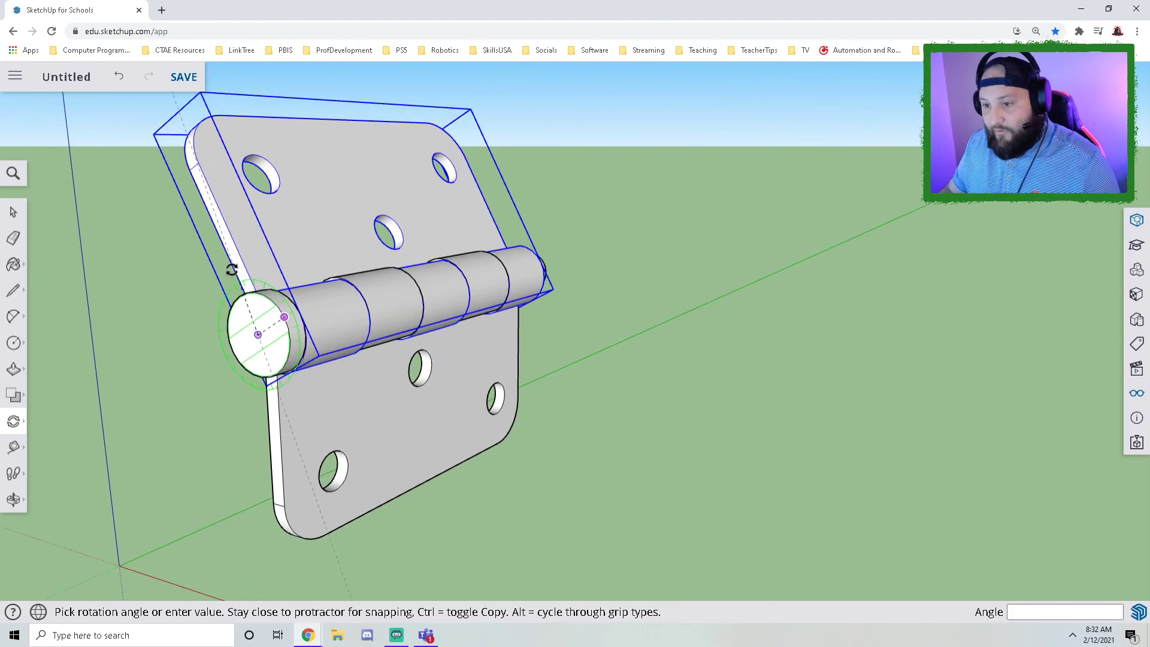
{"action": "middle_click_drag", "start_coordinate": [368, 277], "coordinate": [468, 283]}
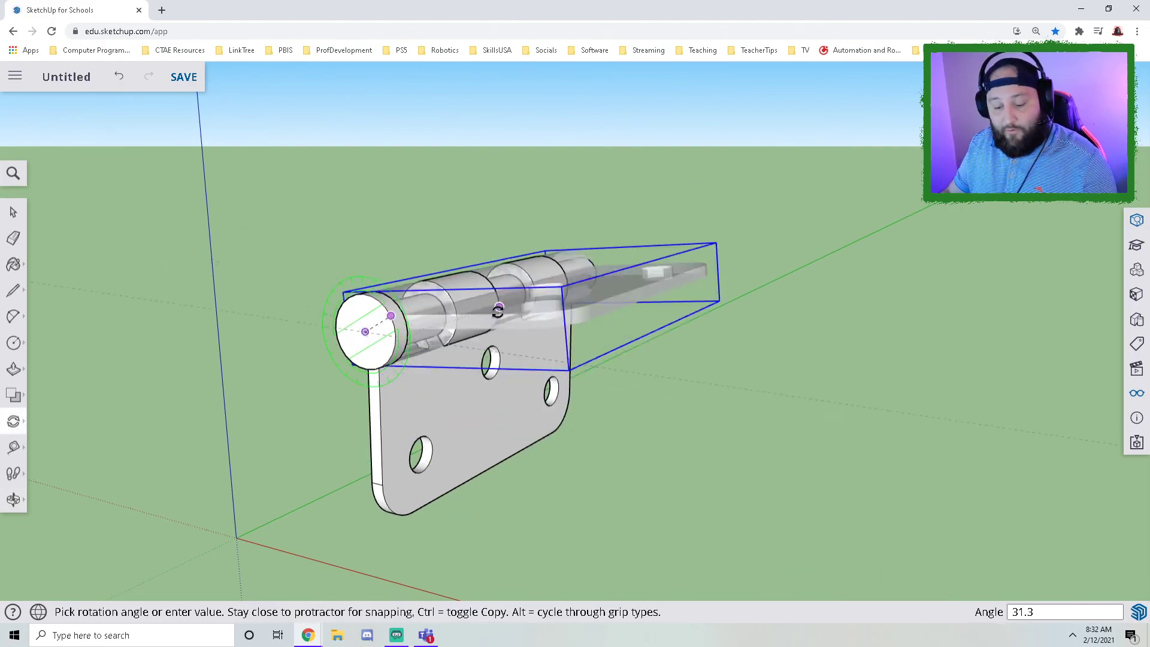
{"action": "left_click", "coordinate": [520, 270]}
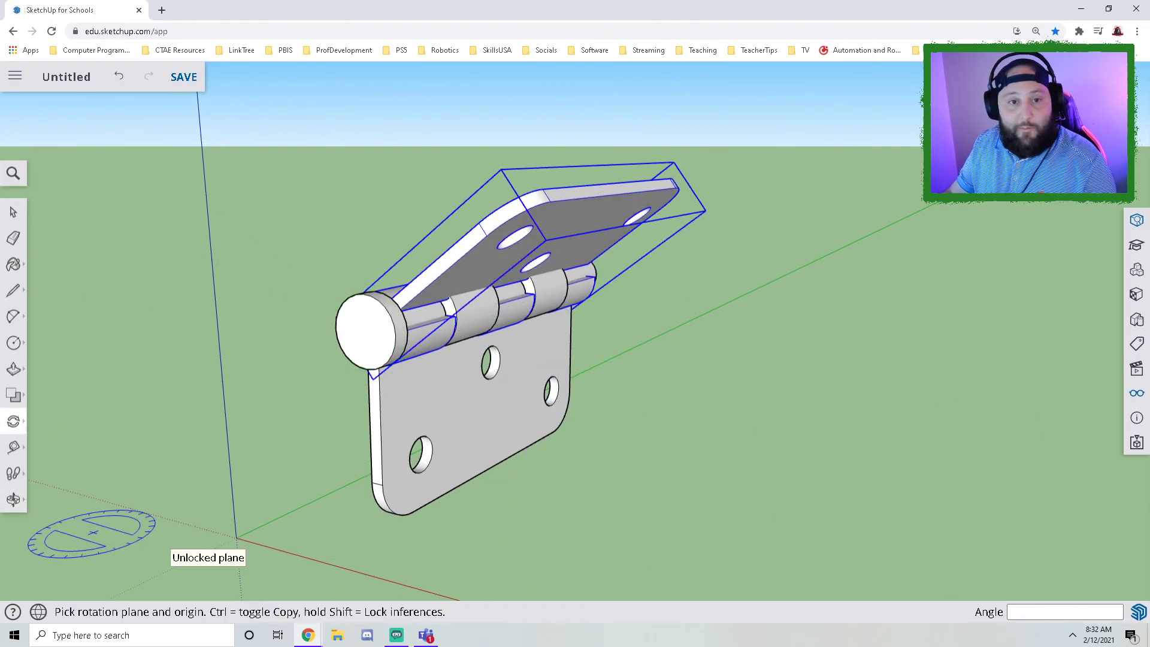